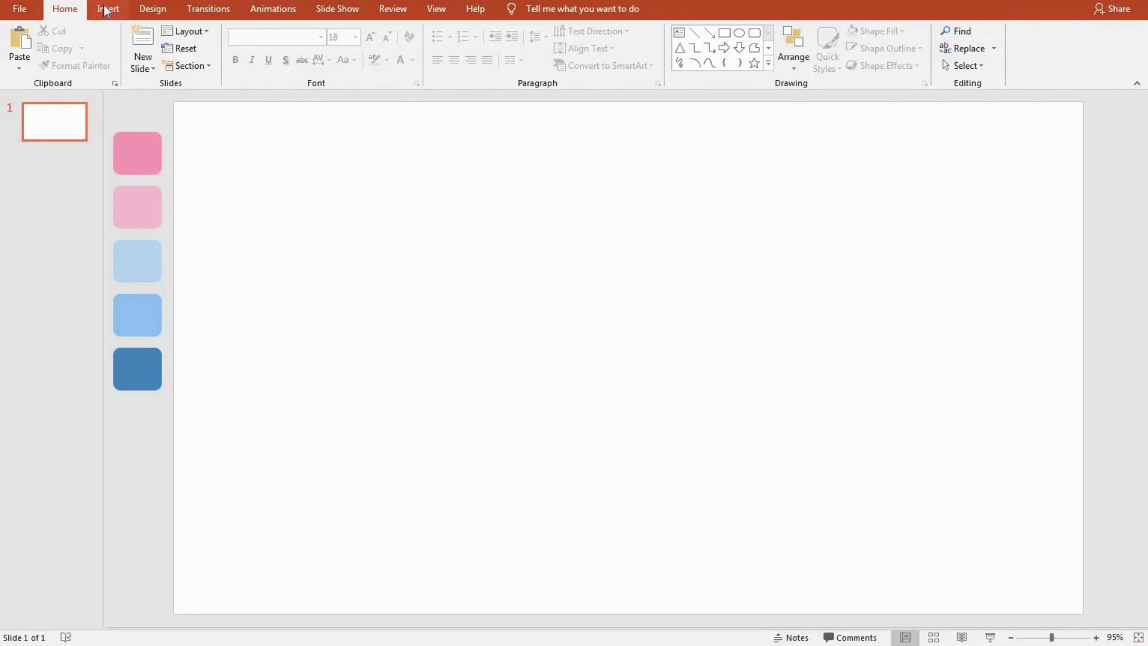
Draw a circle on the slide and fill it light pink
left_click(104, 10)
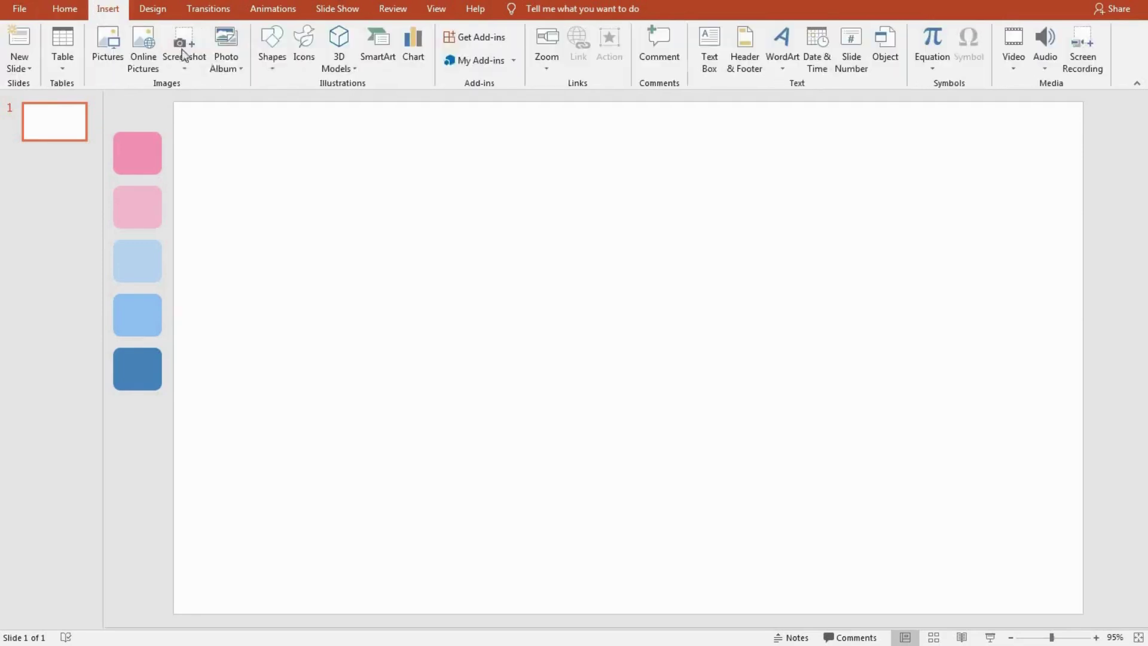
left_click(272, 51)
left_click(329, 113)
left_click_drag(254, 272, 574, 582)
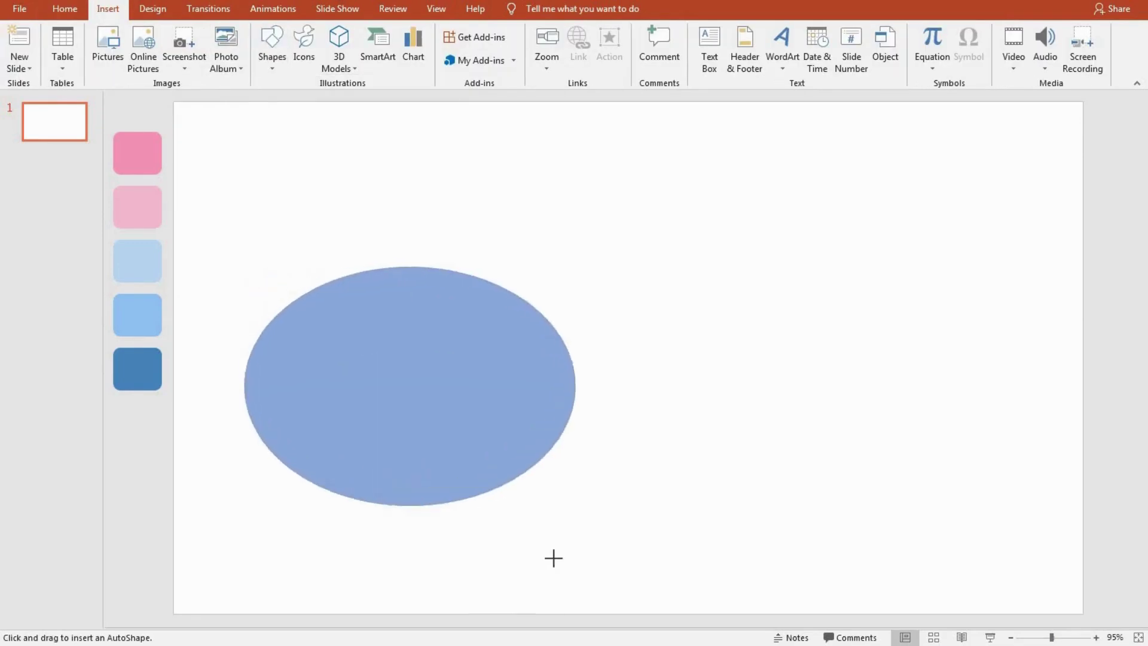
left_click_drag(478, 436, 435, 378)
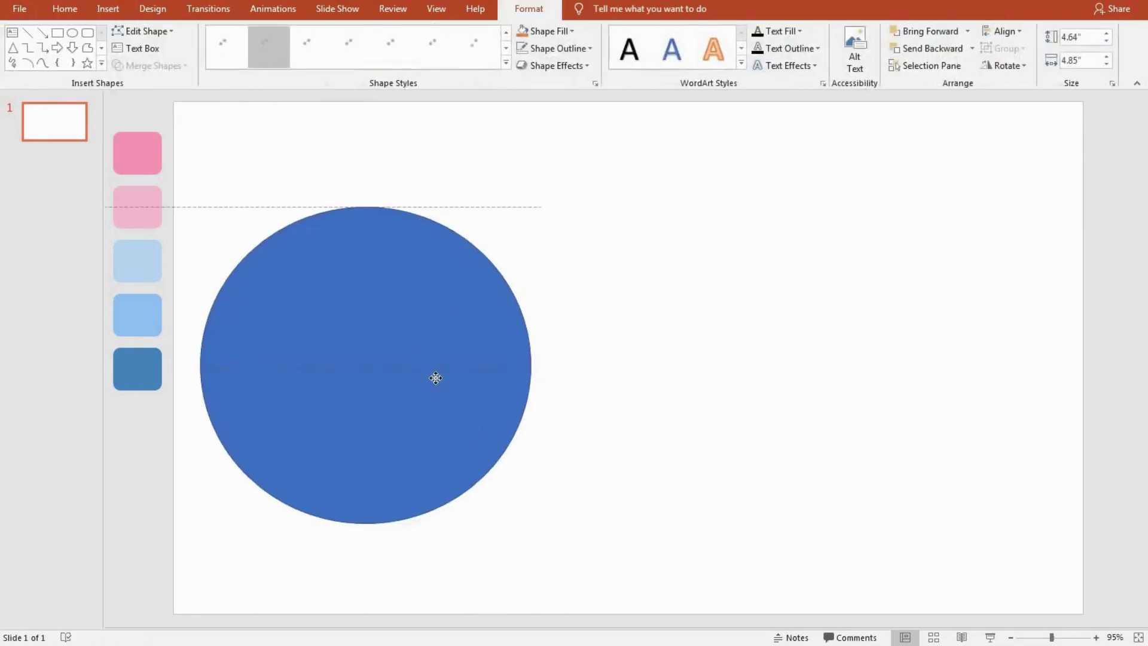
left_click(564, 34)
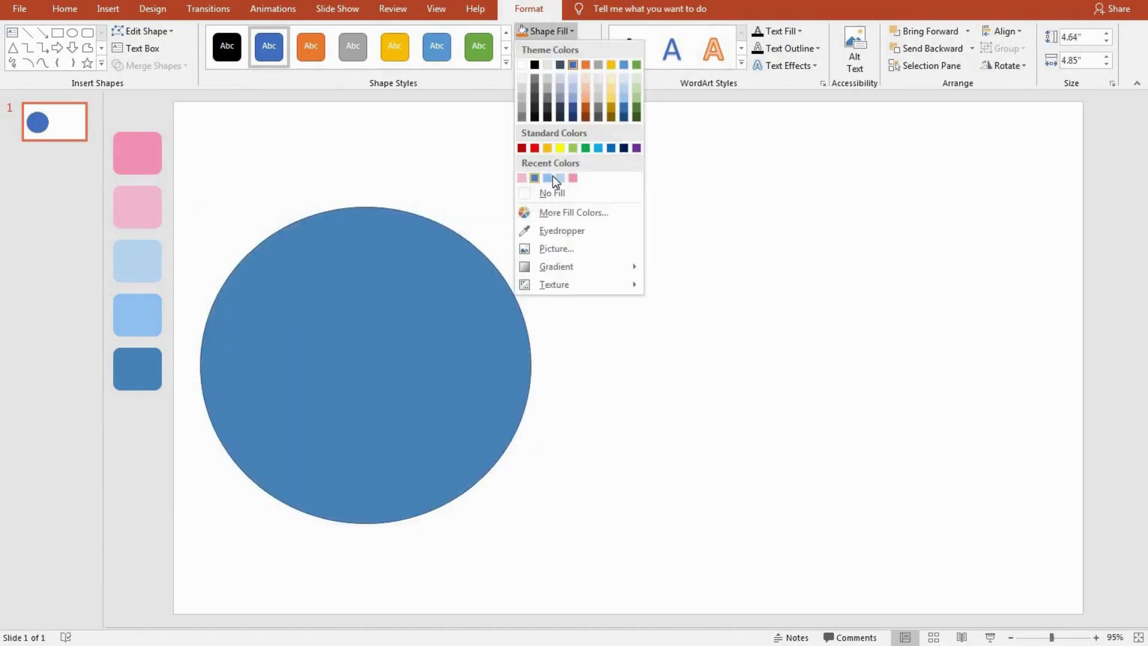
left_click(523, 177)
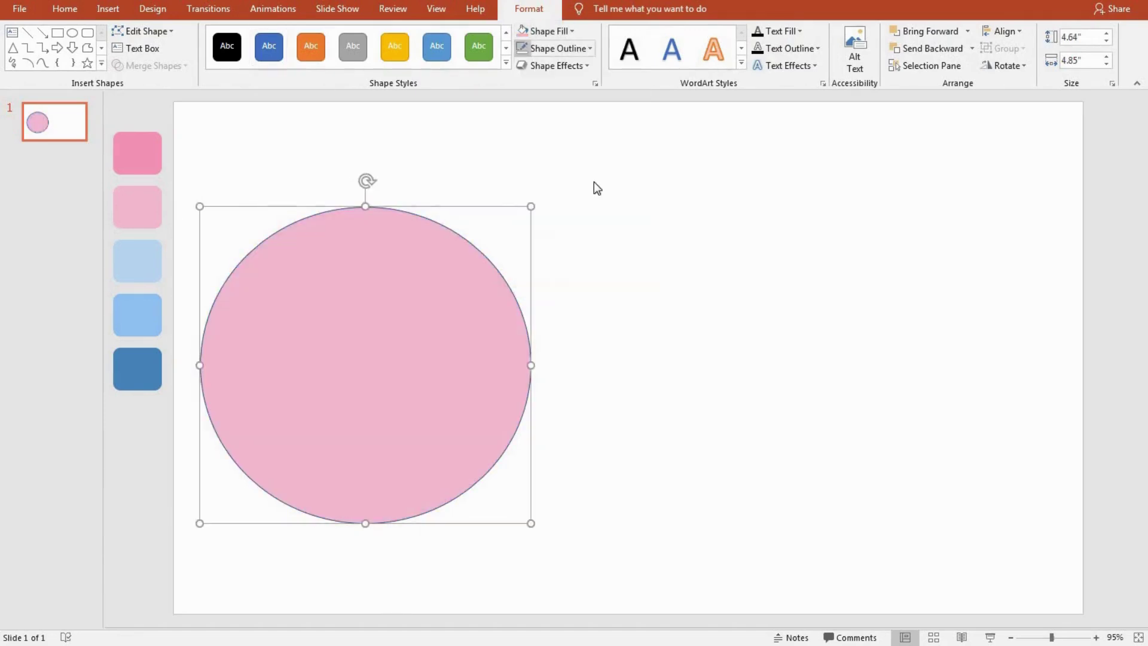
left_click(594, 231)
Duplicate the circle overlapping its right side and remove the copy's fill
left_click(373, 325)
key("ctrl+d")
left_click_drag(381, 325, 467, 326)
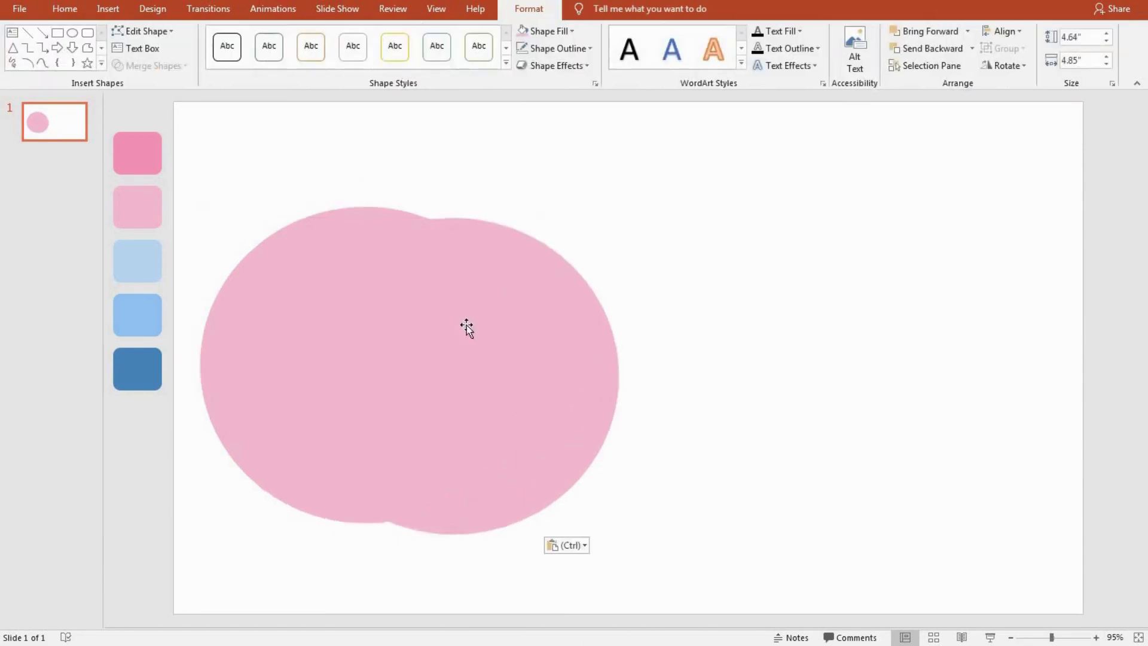
left_click(556, 48)
left_click(548, 30)
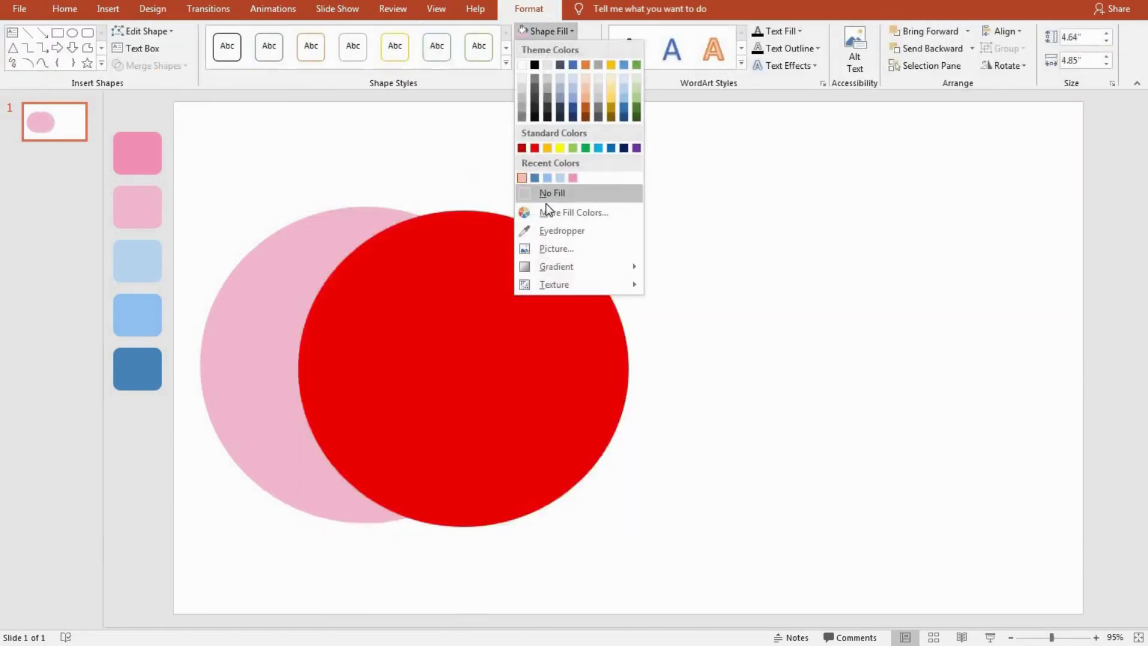
left_click(549, 192)
Give the unfilled ring a 4½ pt light-blue outline
left_click(556, 48)
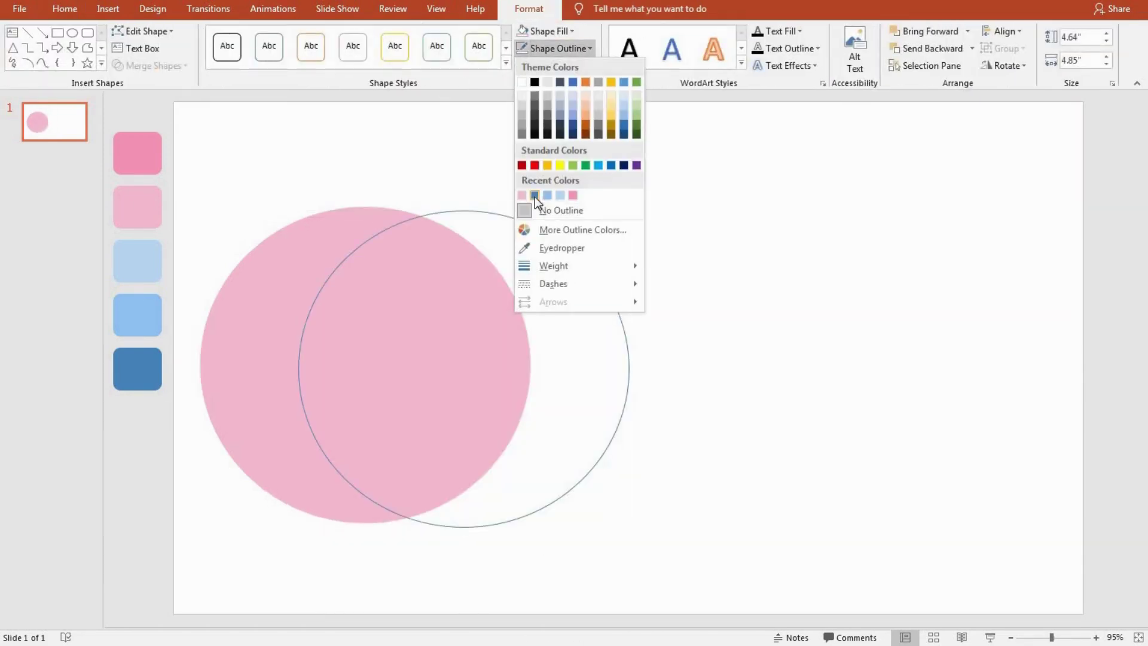
left_click(577, 194)
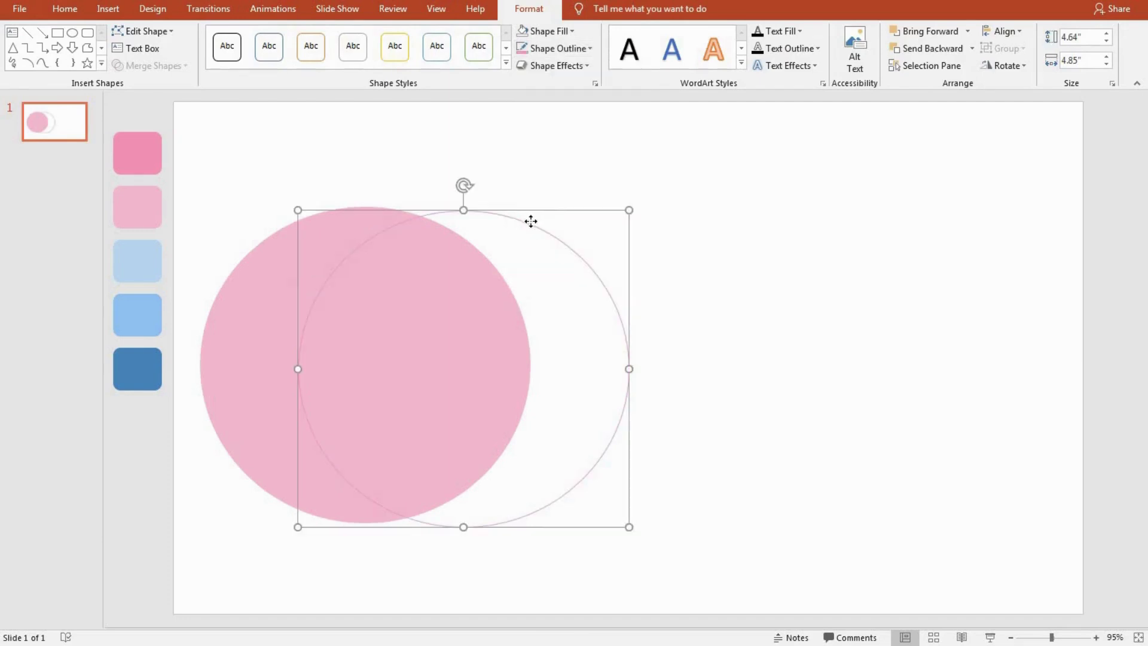
left_click_drag(530, 220, 474, 184)
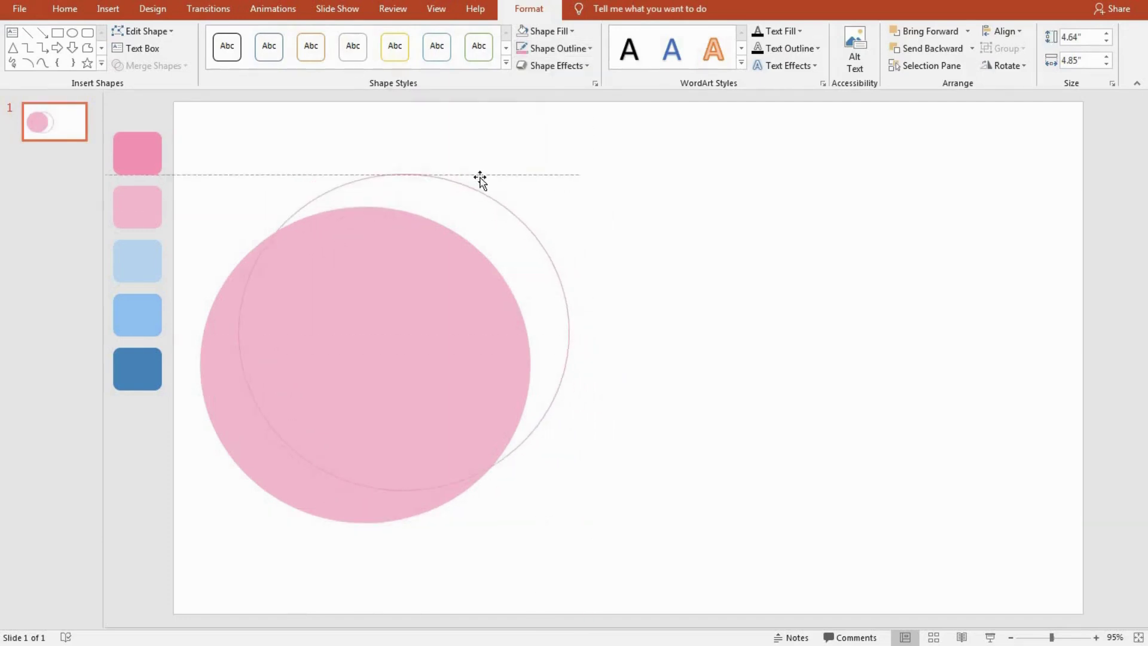
left_click(556, 48)
mouse_move(553, 265)
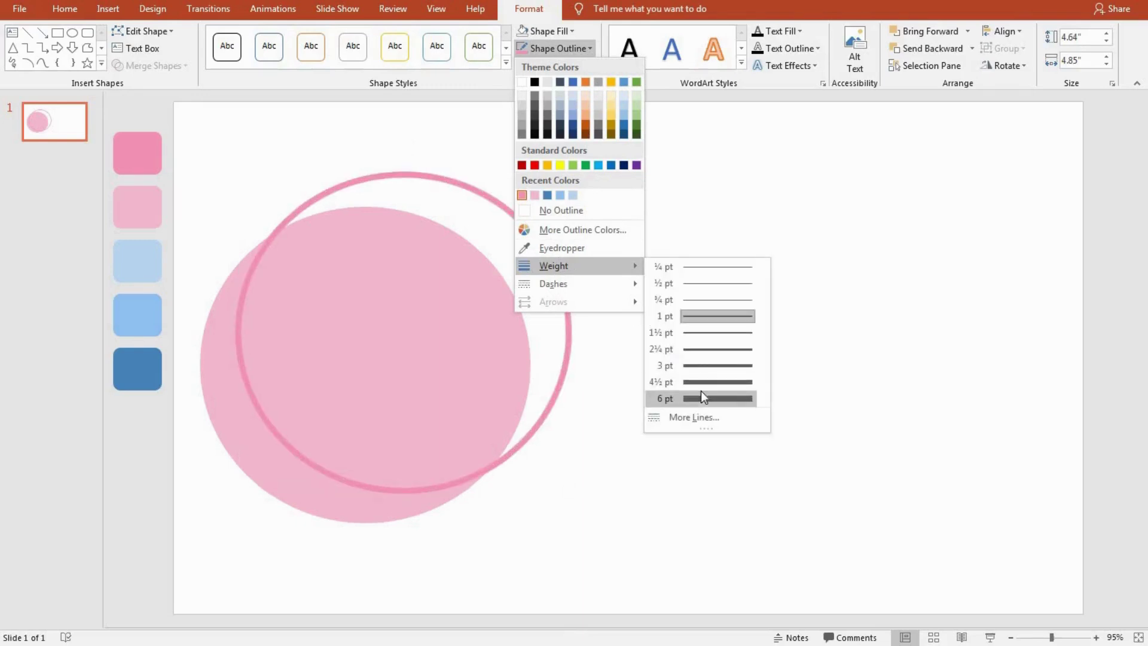
left_click(709, 376)
left_click(561, 49)
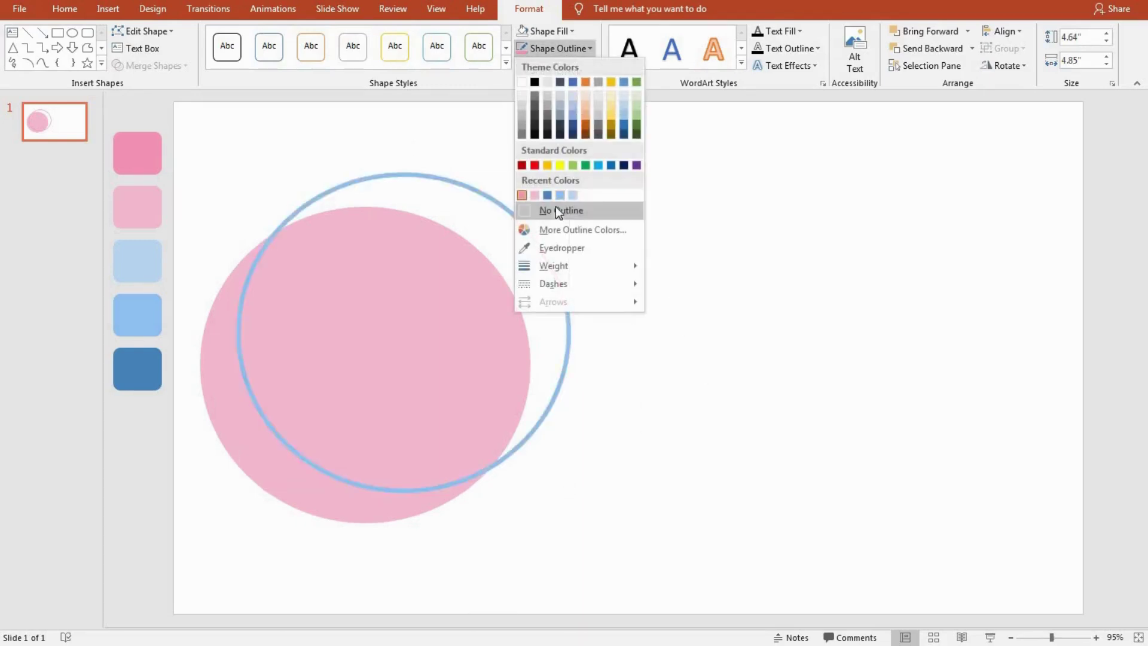
left_click(572, 195)
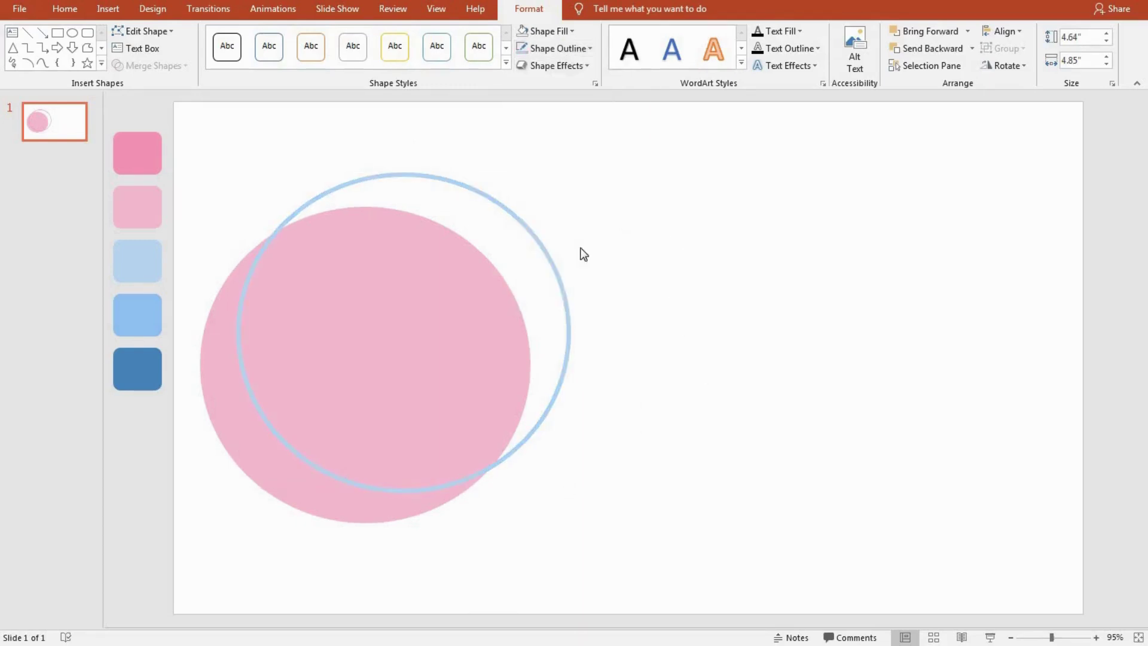
left_click(531, 239)
left_click(547, 223)
Recolour the pink filled circle dark blue
left_click(662, 277)
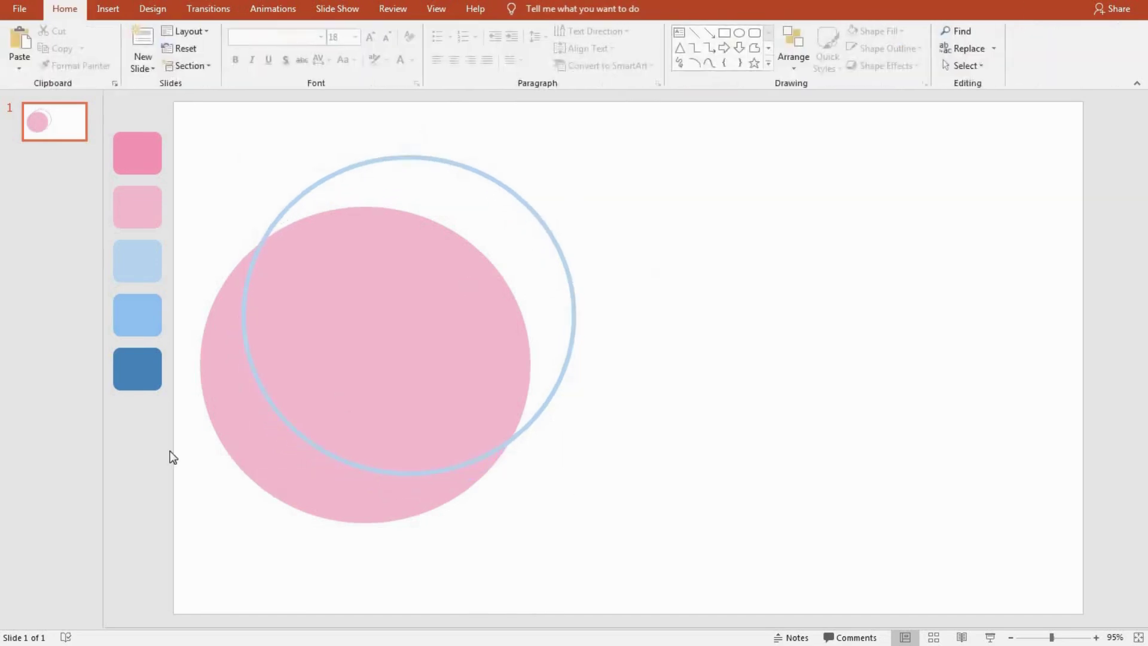
left_click(227, 424)
left_click(558, 52)
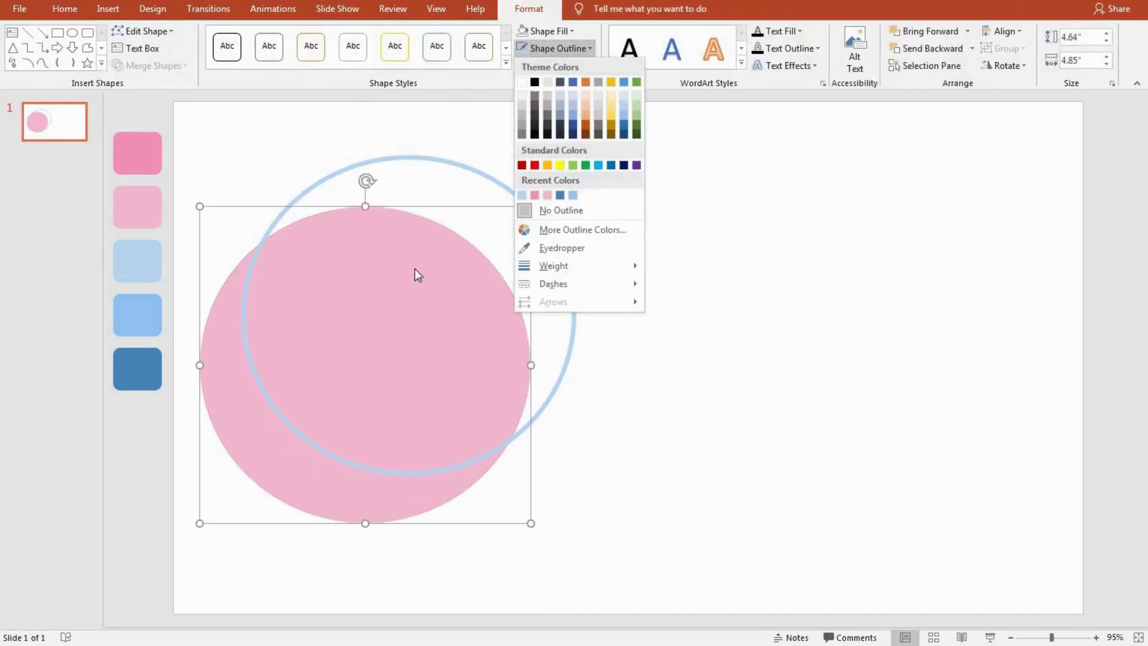
left_click(217, 338)
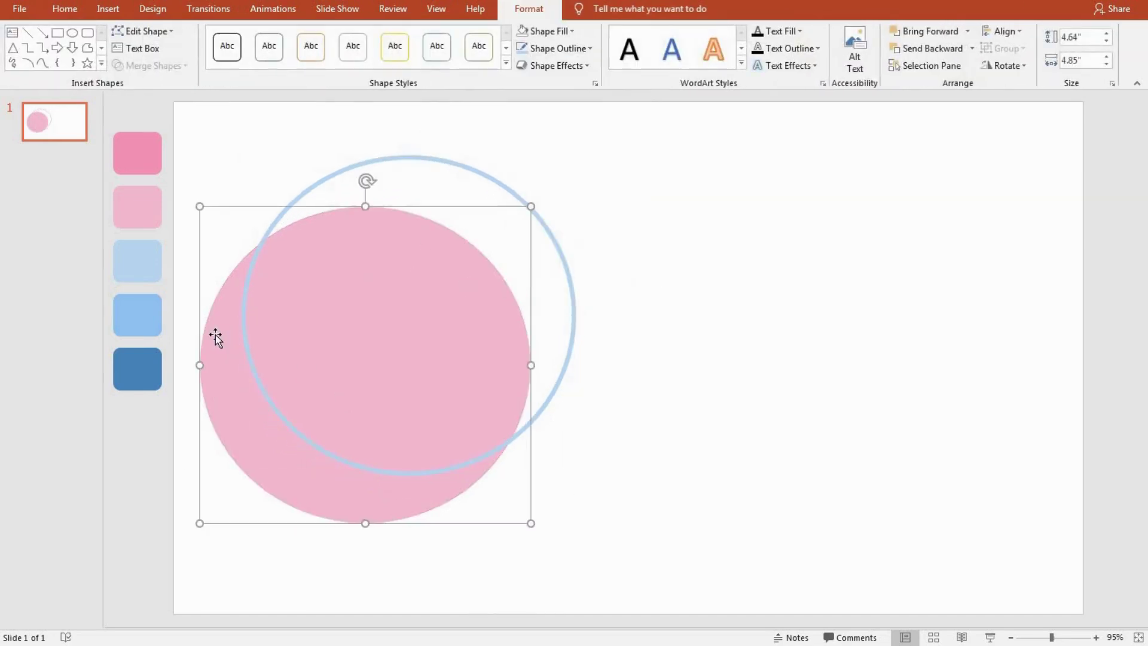
left_click(546, 31)
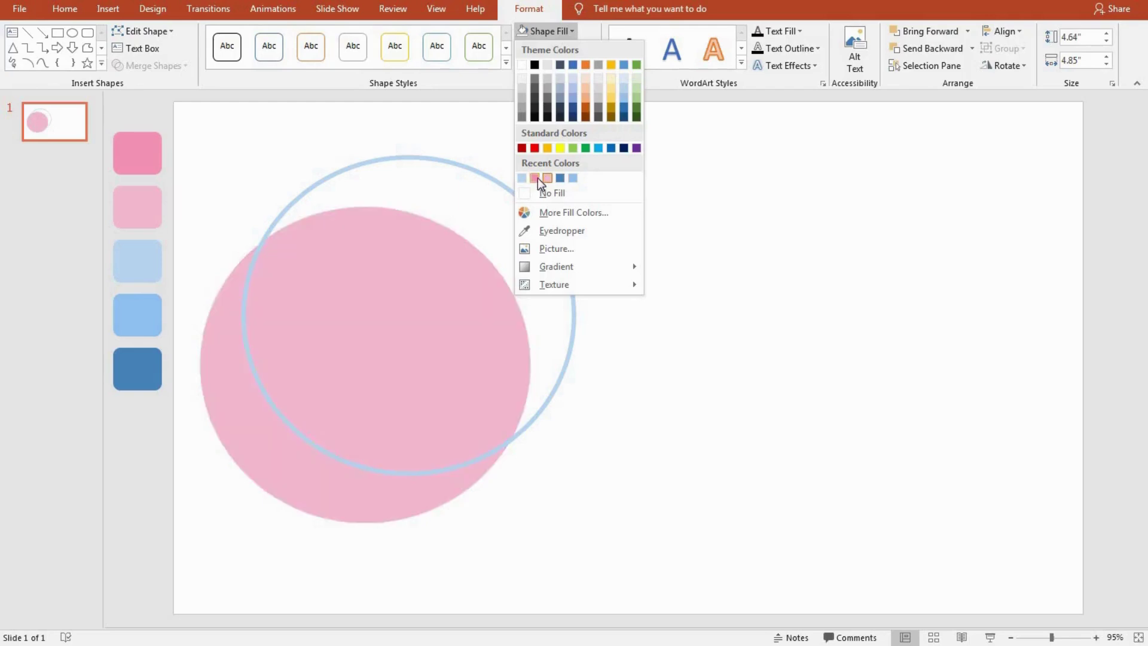
left_click(564, 178)
left_click(551, 165)
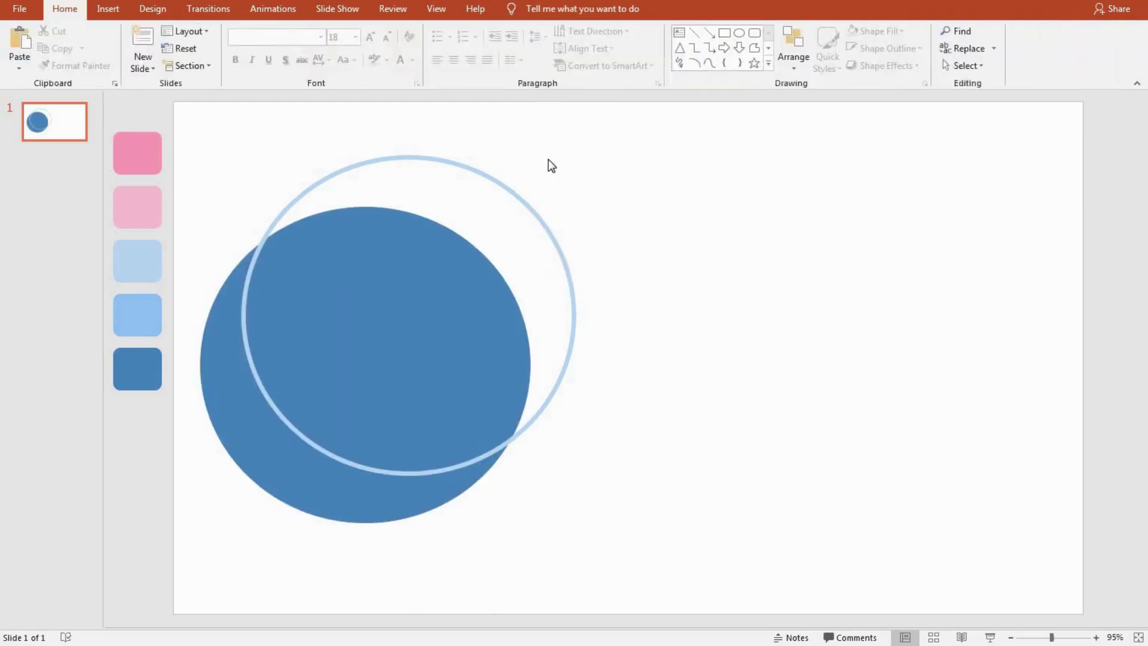
Copy the ring lower with a pink outline, then shrink another copy into a small ring
left_click(534, 204)
key("ctrl+d")
left_click_drag(551, 231, 554, 317)
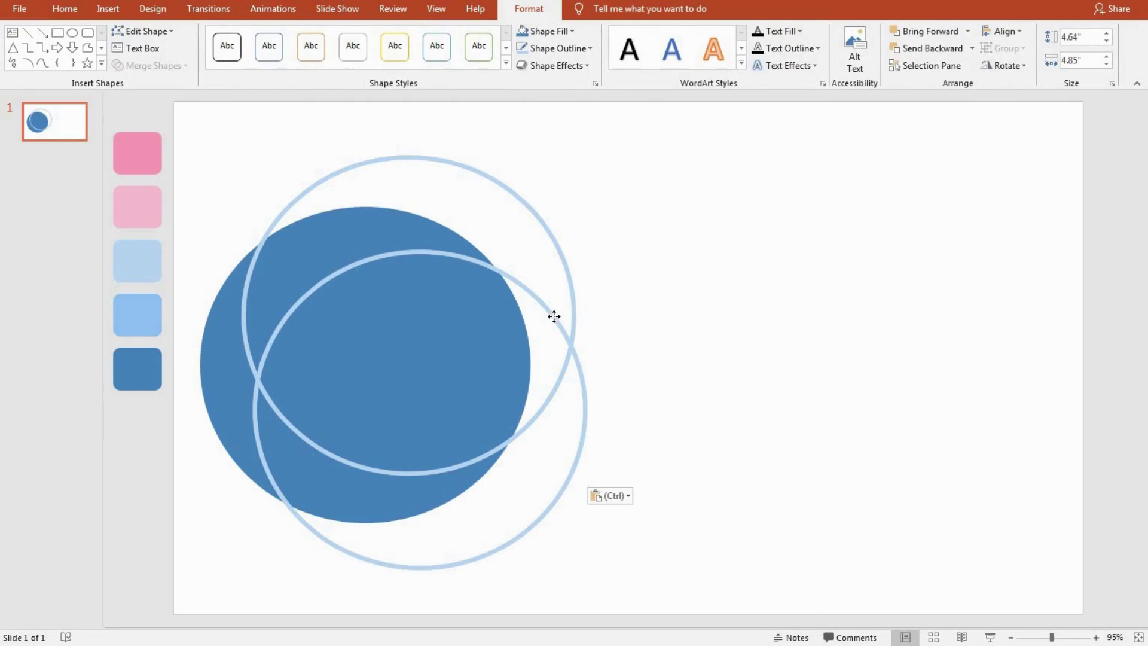
left_click(558, 47)
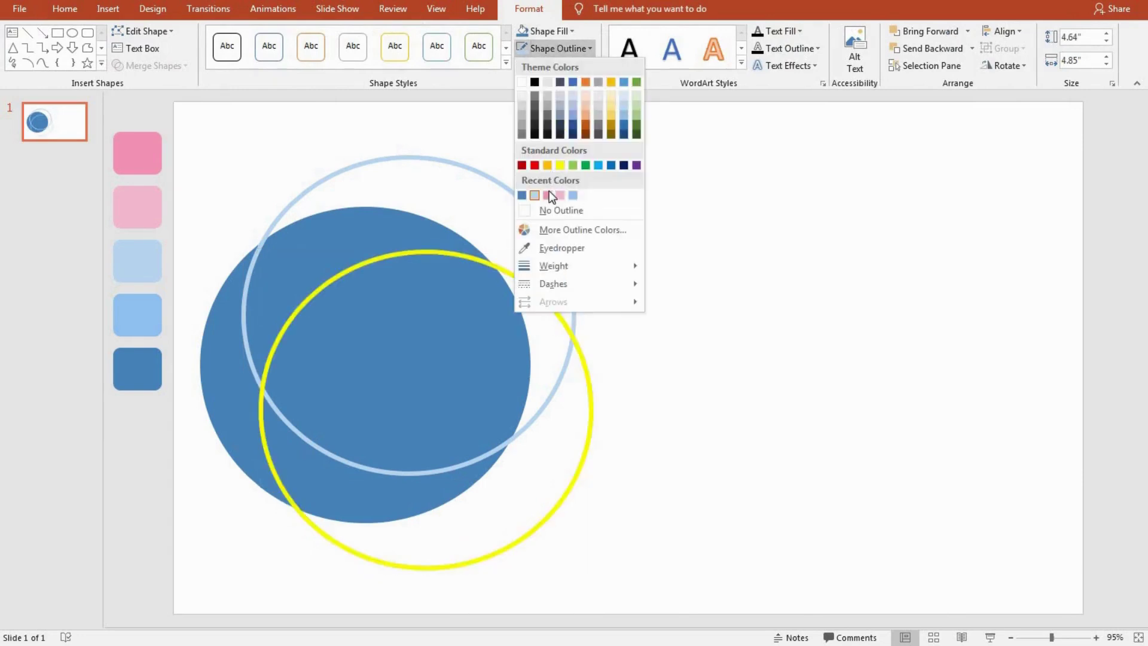
left_click(550, 195)
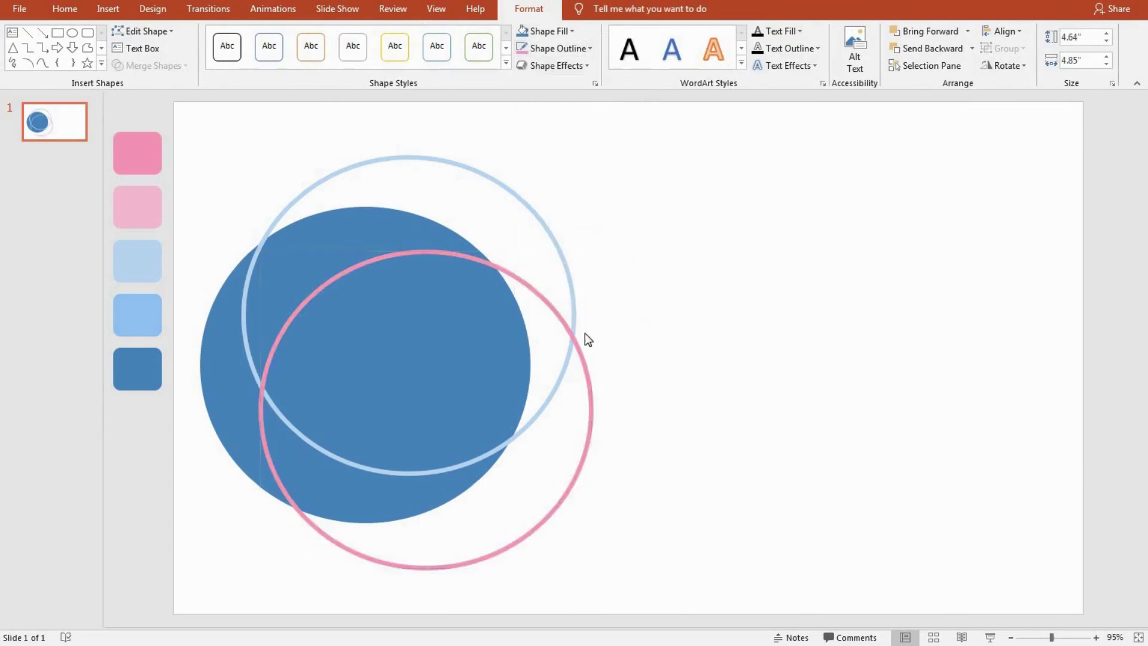
key("ctrl+d")
mouse_move(594, 372)
left_mouse_down()
mouse_move(802, 448)
mouse_move(531, 186)
left_mouse_up()
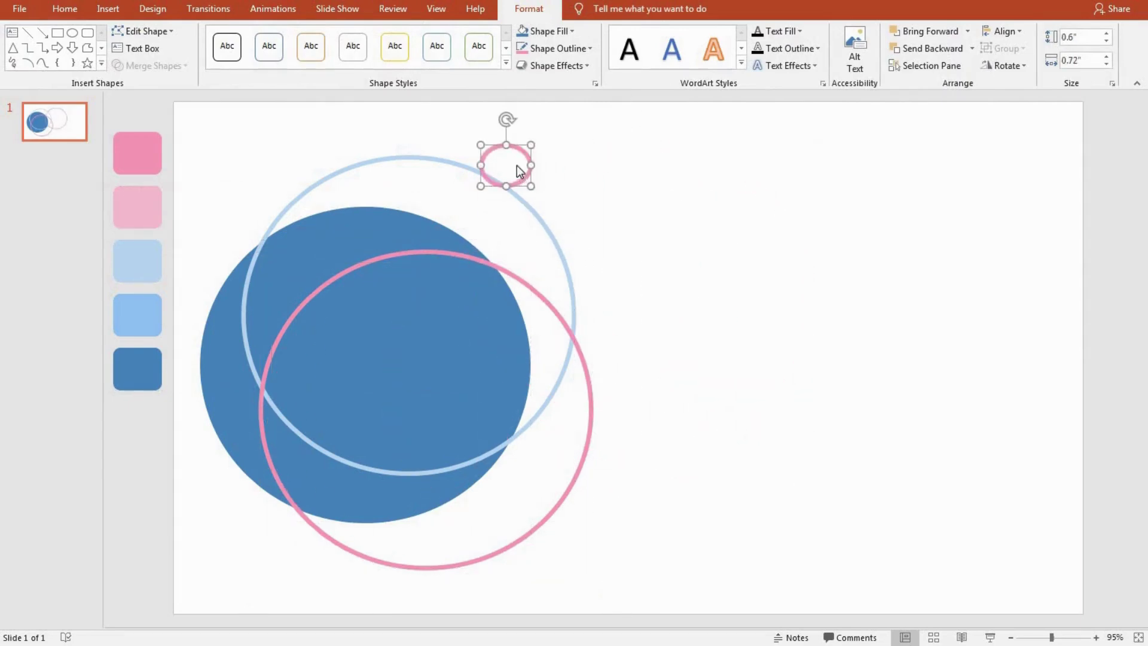
Move the small pink ring to the top-left corner and copy it into the other corners
mouse_move(393, 127)
left_mouse_down()
mouse_move(237, 124)
mouse_move(222, 142)
mouse_move(229, 566)
left_mouse_up()
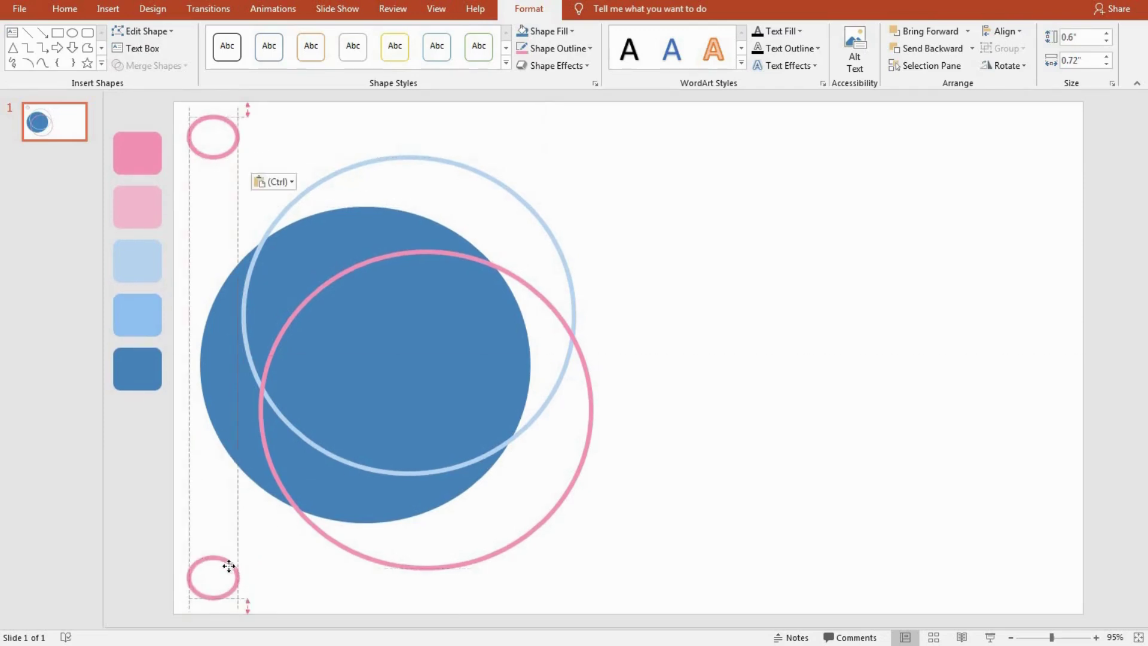
mouse_move(225, 125)
left_mouse_down()
mouse_move(1056, 125)
mouse_move(227, 149)
mouse_move(1057, 557)
mouse_move(1064, 581)
left_mouse_up()
left_click(772, 188)
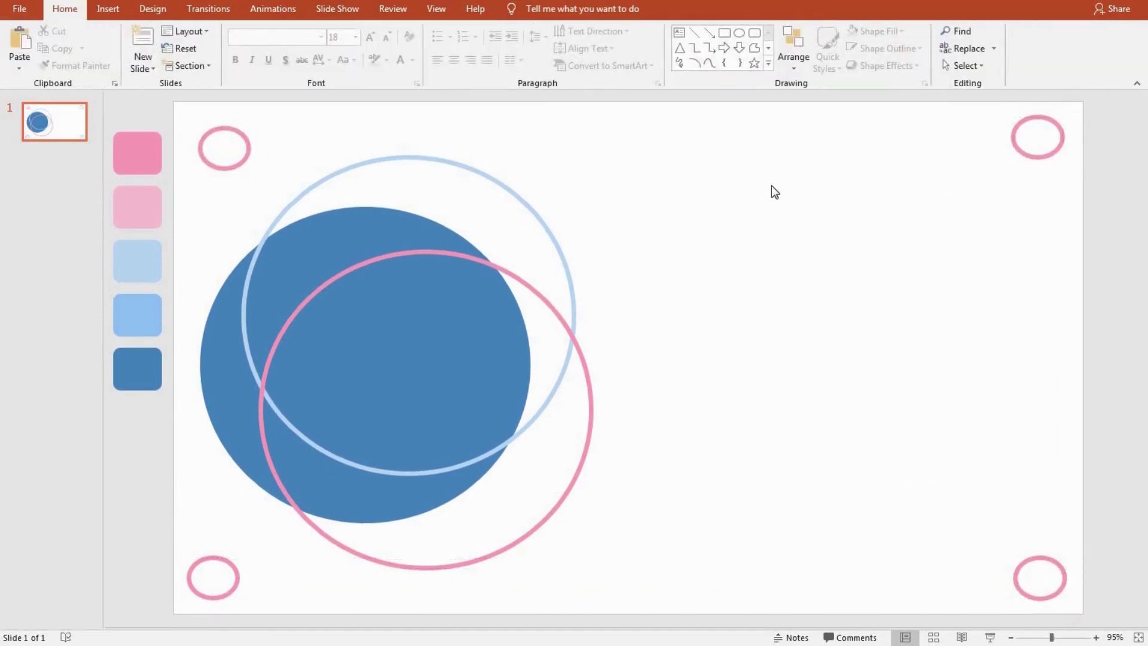
left_click(108, 9)
Add a 'TITLE' text box right of the circles in a bubble font with Square warp
left_click(709, 48)
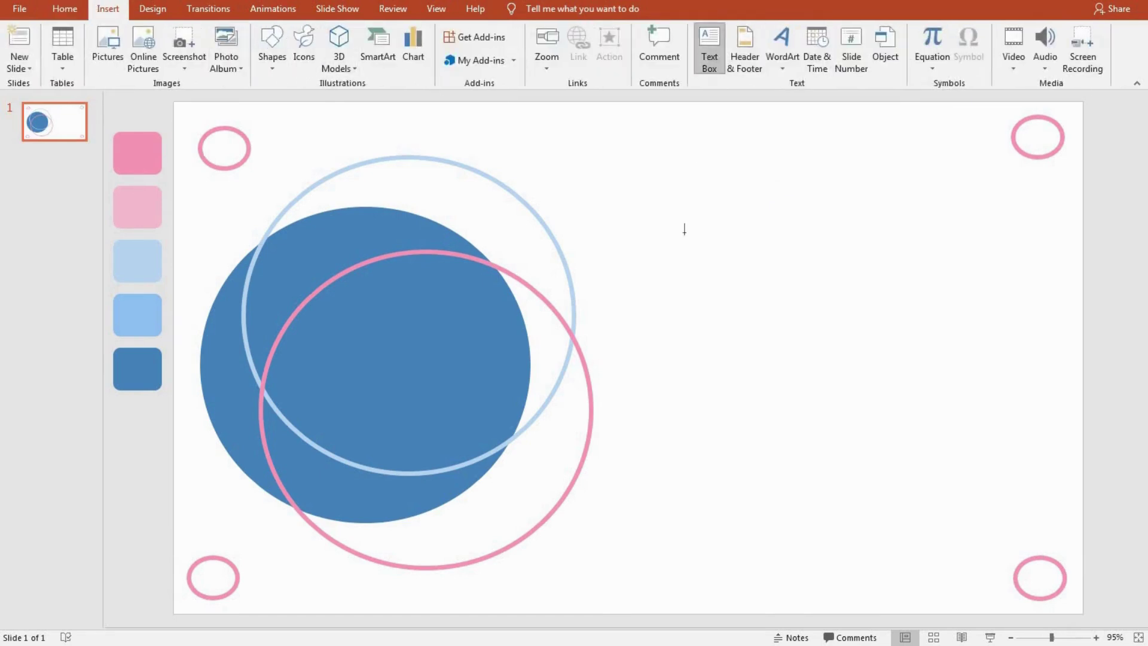
left_click_drag(658, 269, 972, 416)
type("TITLE")
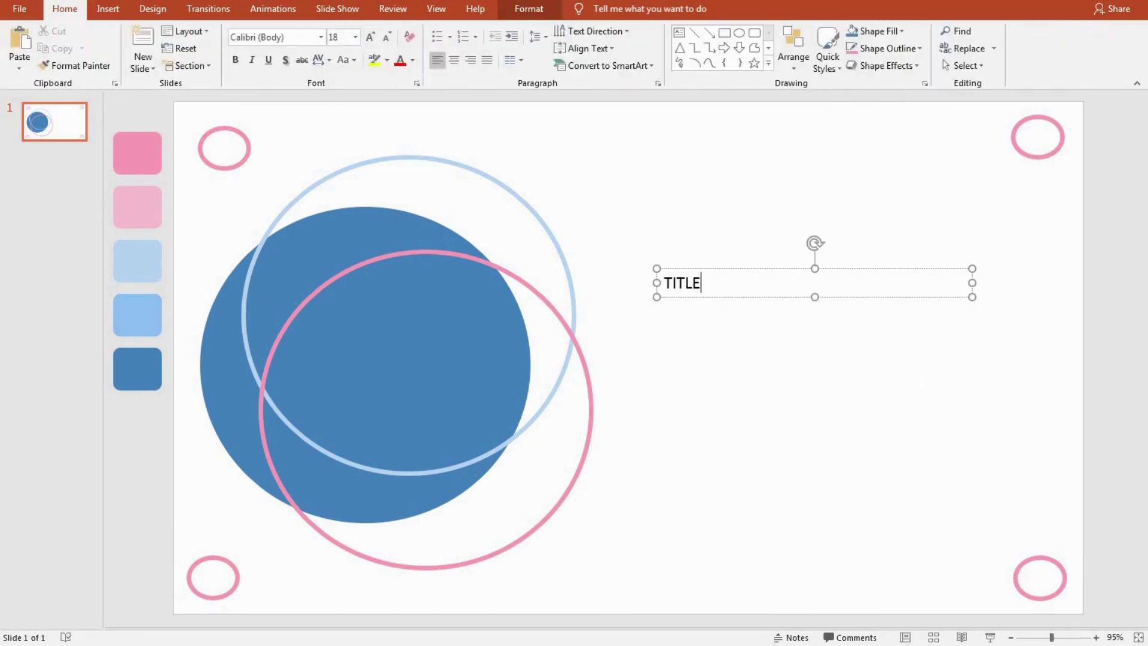
key("ctrl+a")
left_click(374, 60)
left_click(535, 9)
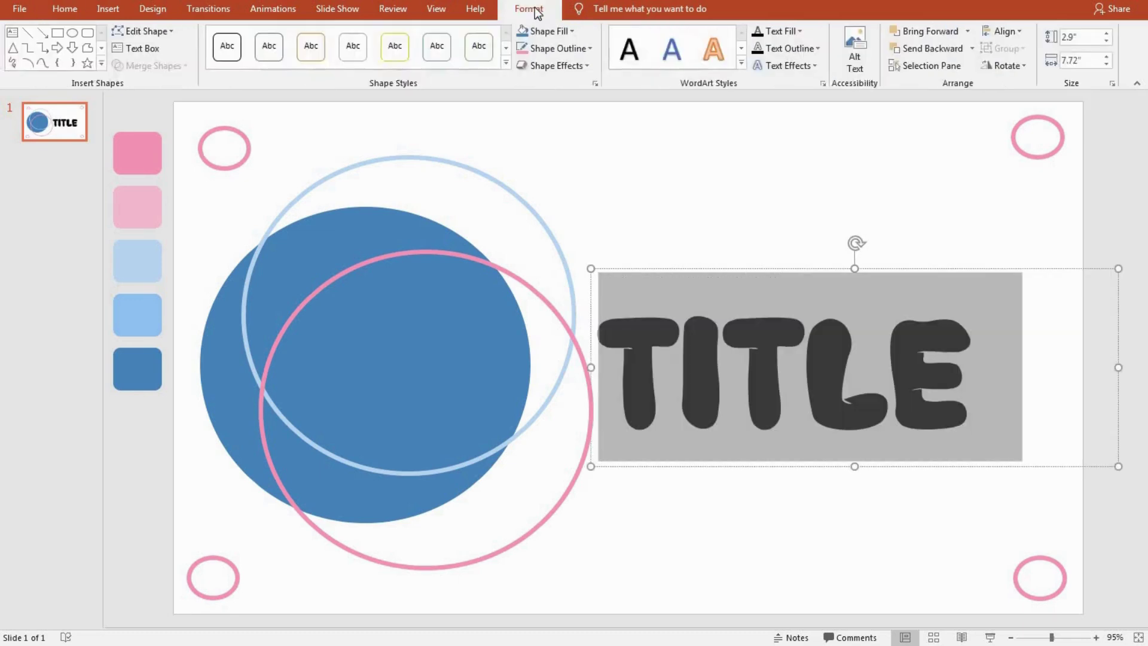
left_click(784, 65)
mouse_move(804, 259)
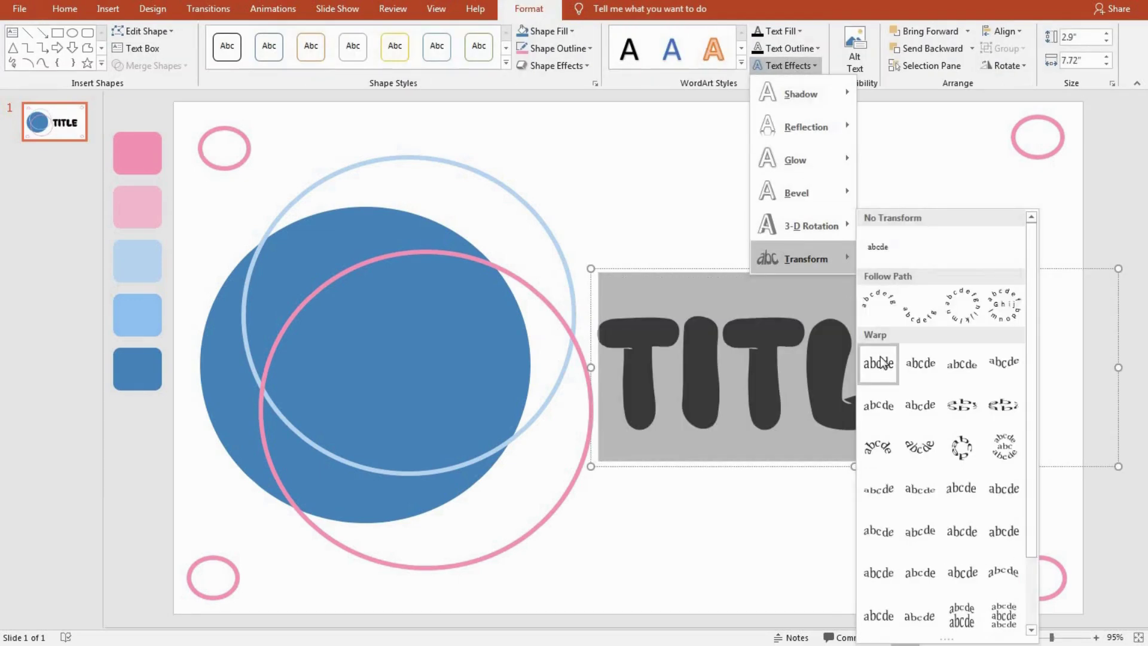
left_click(882, 361)
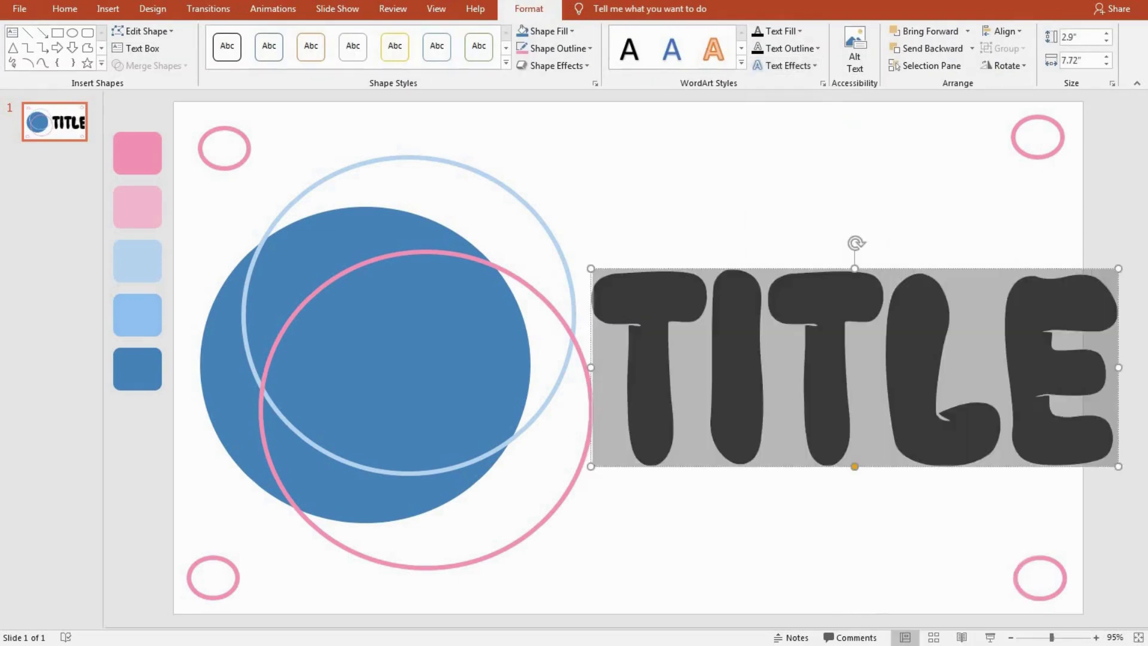
Resize the TITLE box to about 2.33" x 5.85" and nudge it down-right
left_click_drag(1119, 466, 1002, 422)
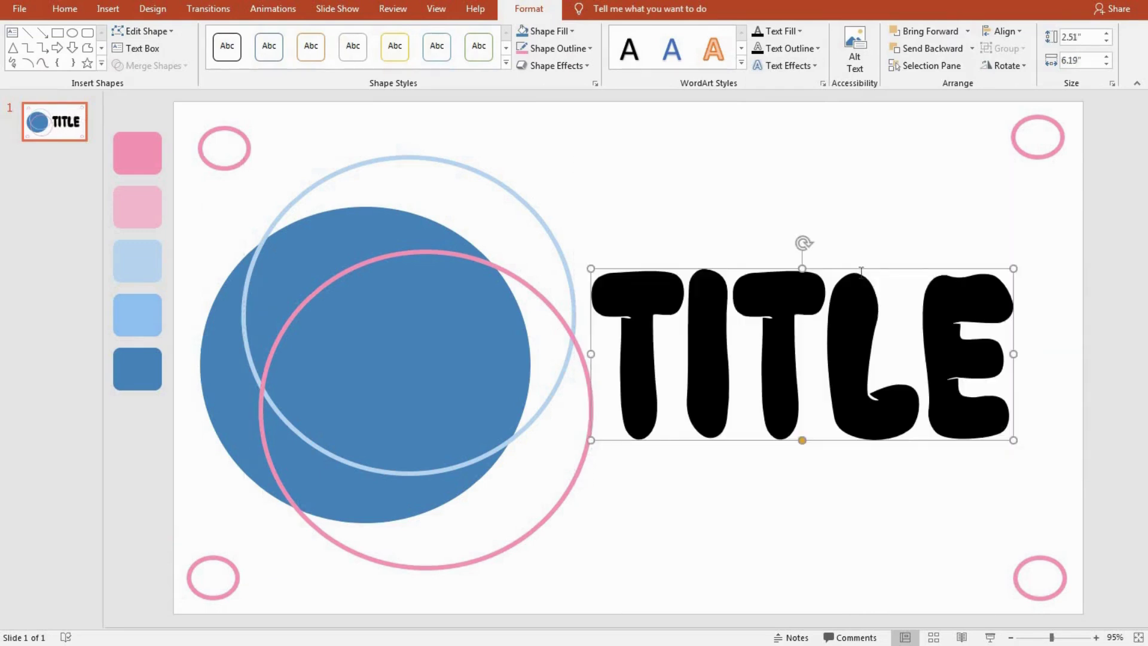
left_click_drag(861, 272, 878, 243)
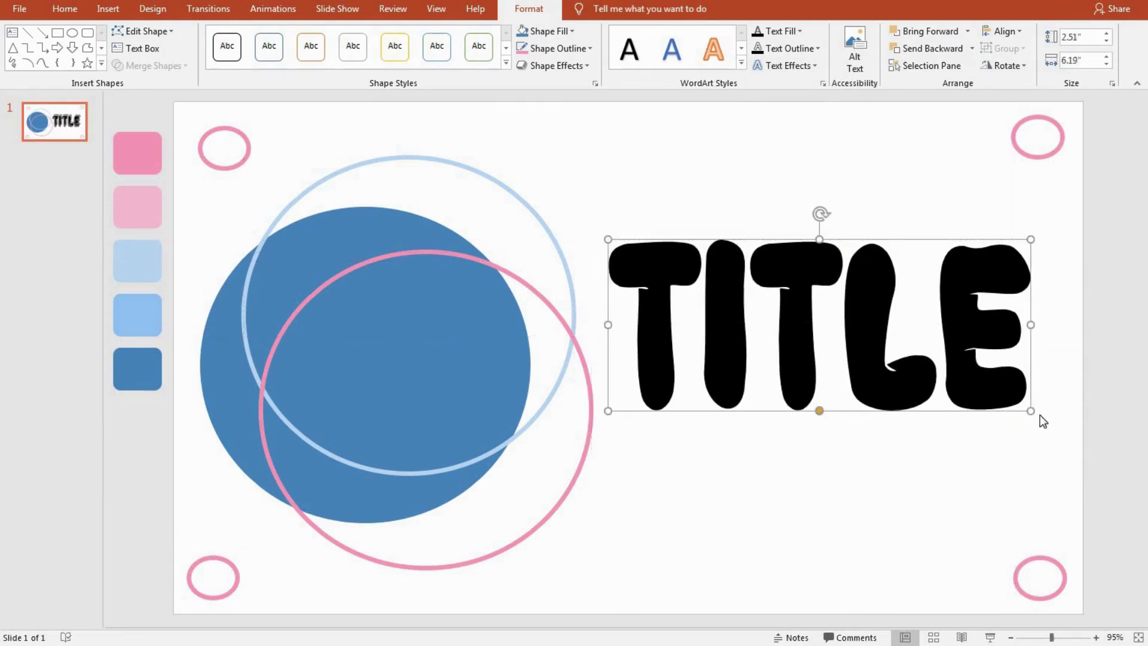
left_click_drag(1031, 412, 1008, 399)
left_click_drag(880, 240, 890, 252)
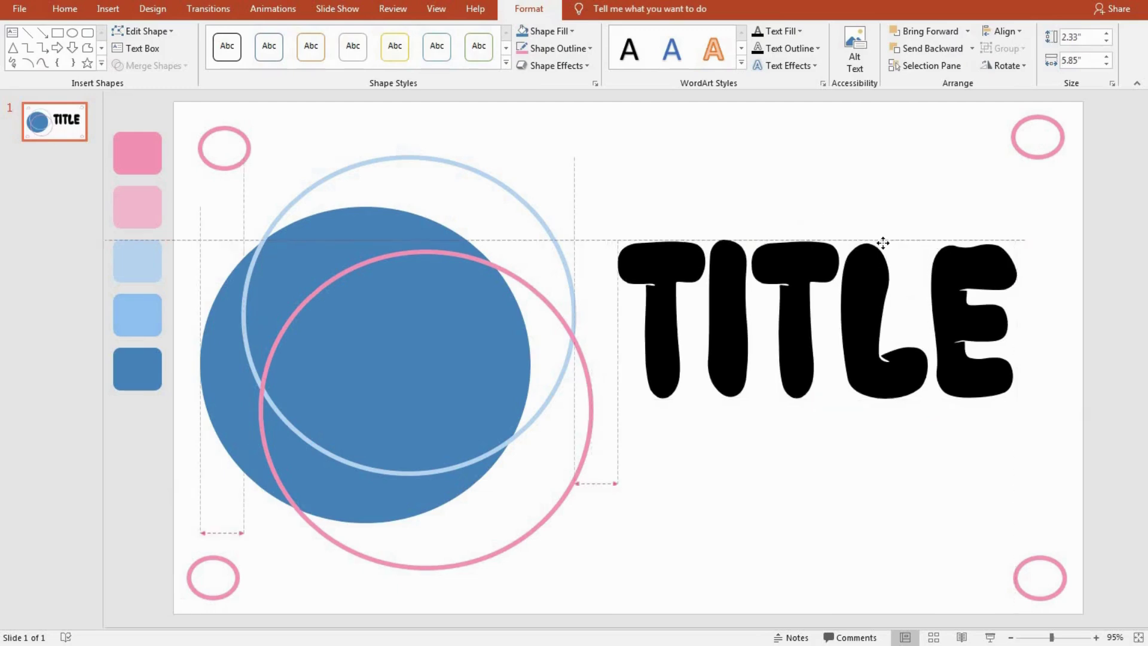
left_click_drag(705, 317, 630, 317)
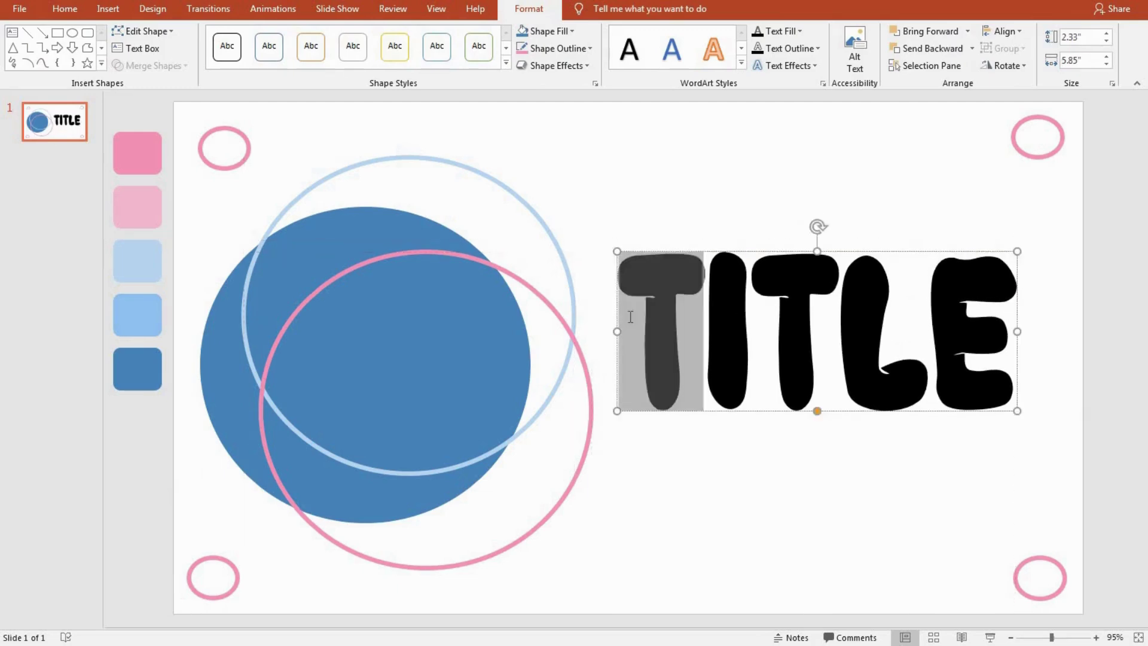
Colour TITLE's first T dark blue, the I pink and the second T light blue
left_click(545, 31)
key("Escape")
left_click(777, 31)
left_click(770, 179)
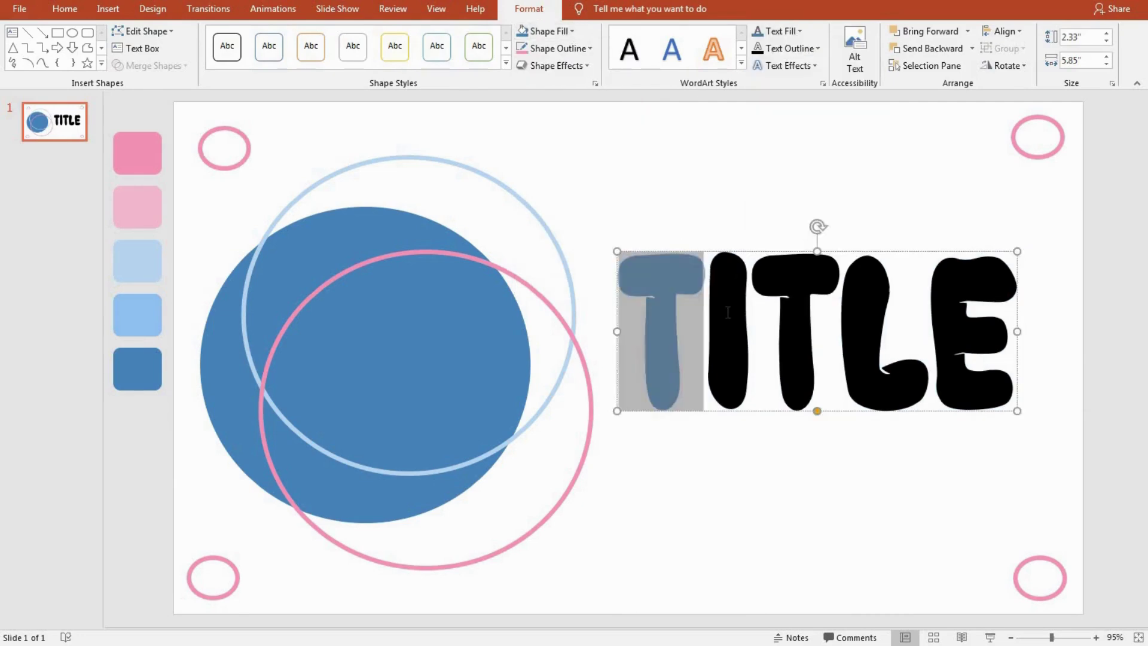
left_click_drag(706, 317, 805, 313)
left_click(784, 31)
left_click(795, 178)
left_click(777, 32)
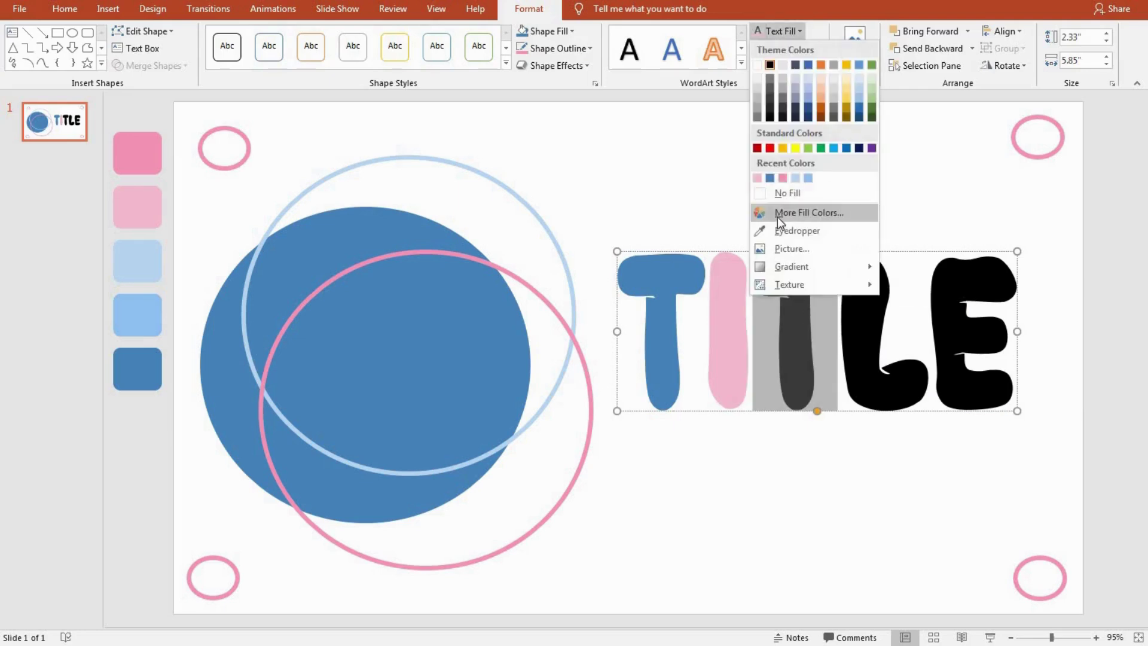
left_click(805, 178)
Colour the L a pastel blue and give the TITLE box a recent outline colour
left_click_drag(892, 337, 838, 335)
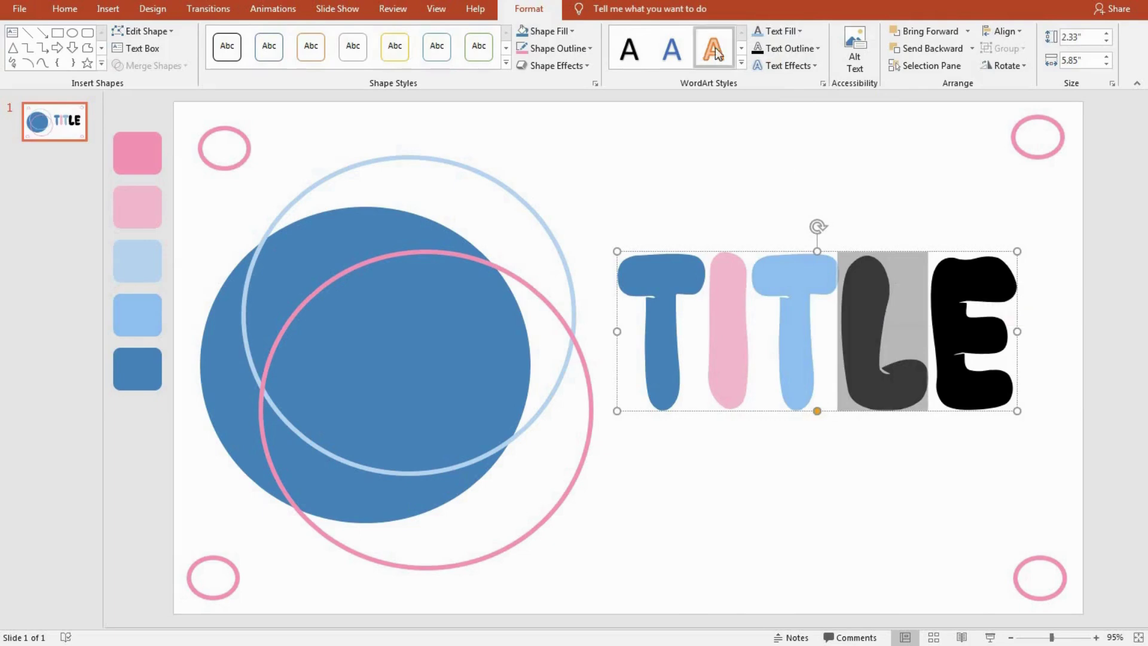
left_click(778, 31)
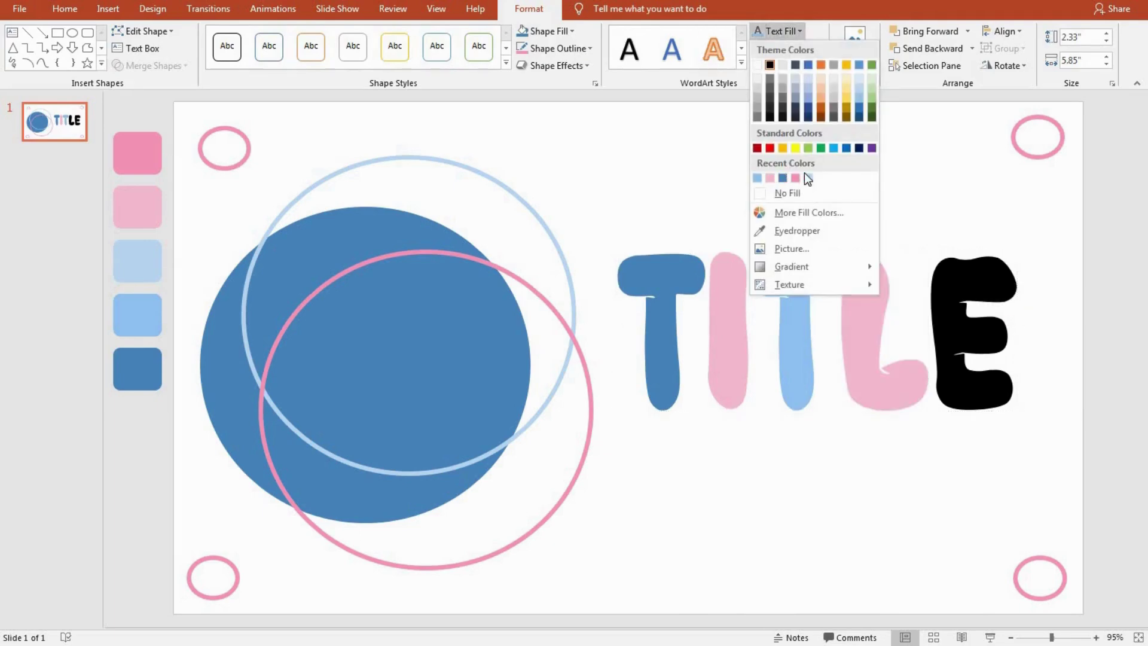
left_click(808, 179)
left_click(931, 326)
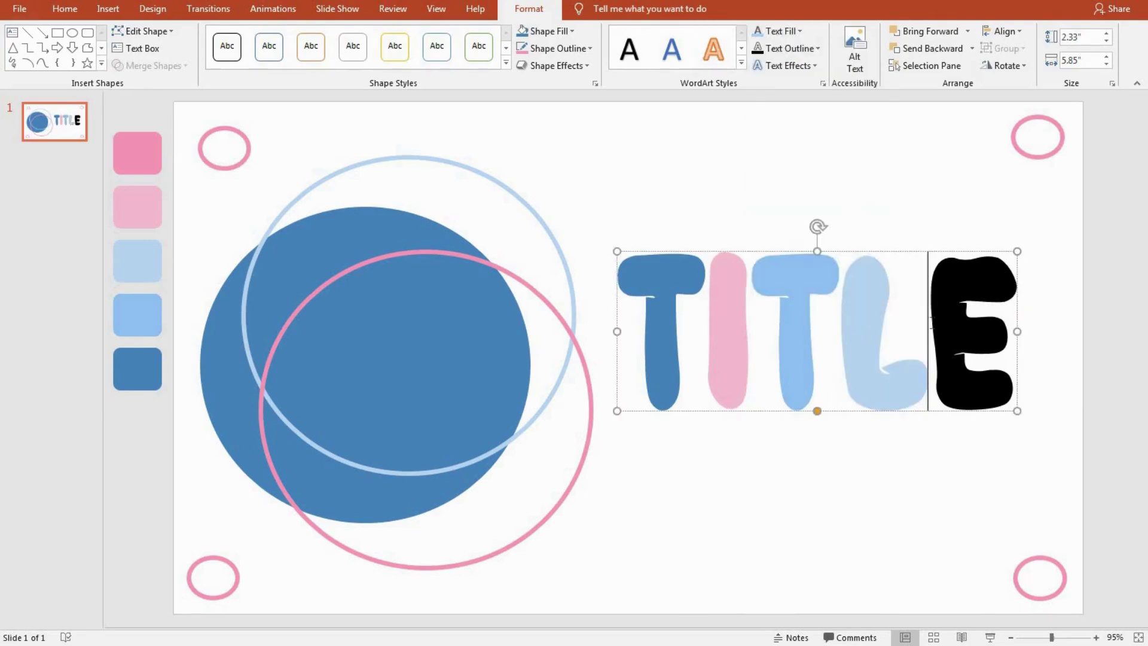
double_click(949, 328)
left_click(945, 328)
left_click_drag(926, 329, 842, 329)
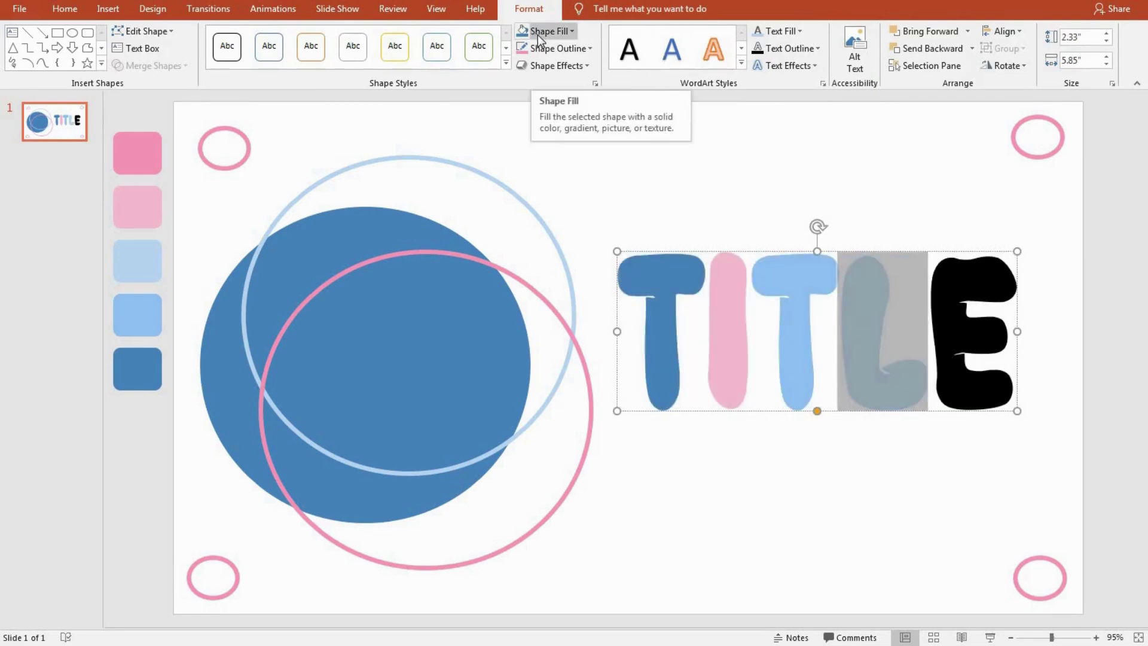
left_click(550, 50)
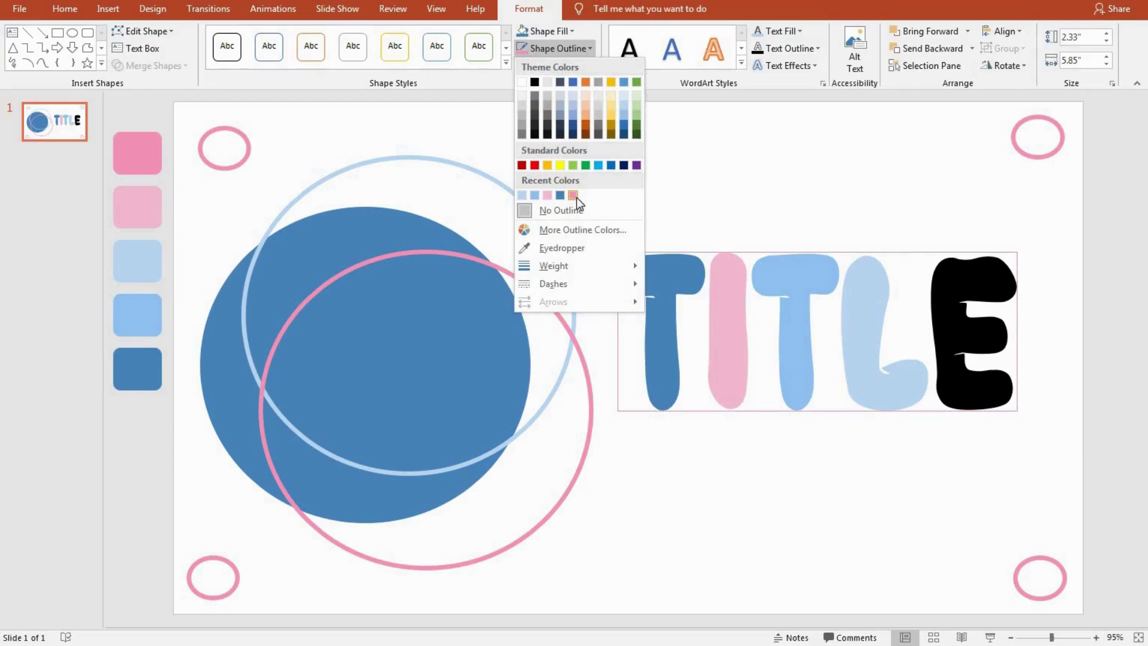
left_click(574, 196)
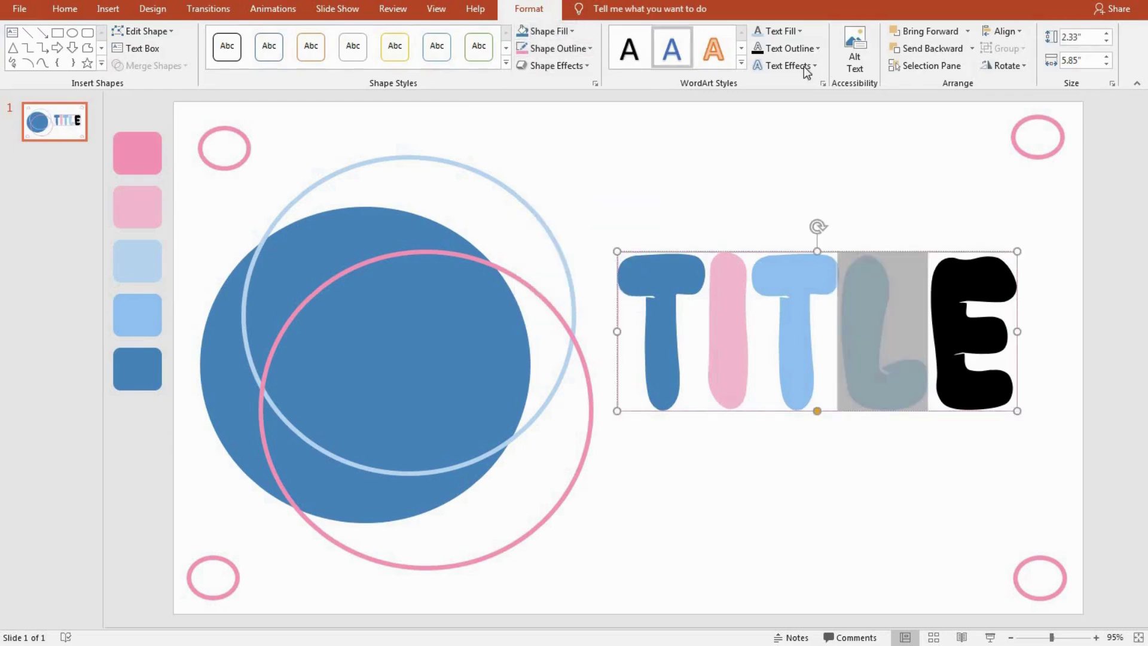
left_click(796, 31)
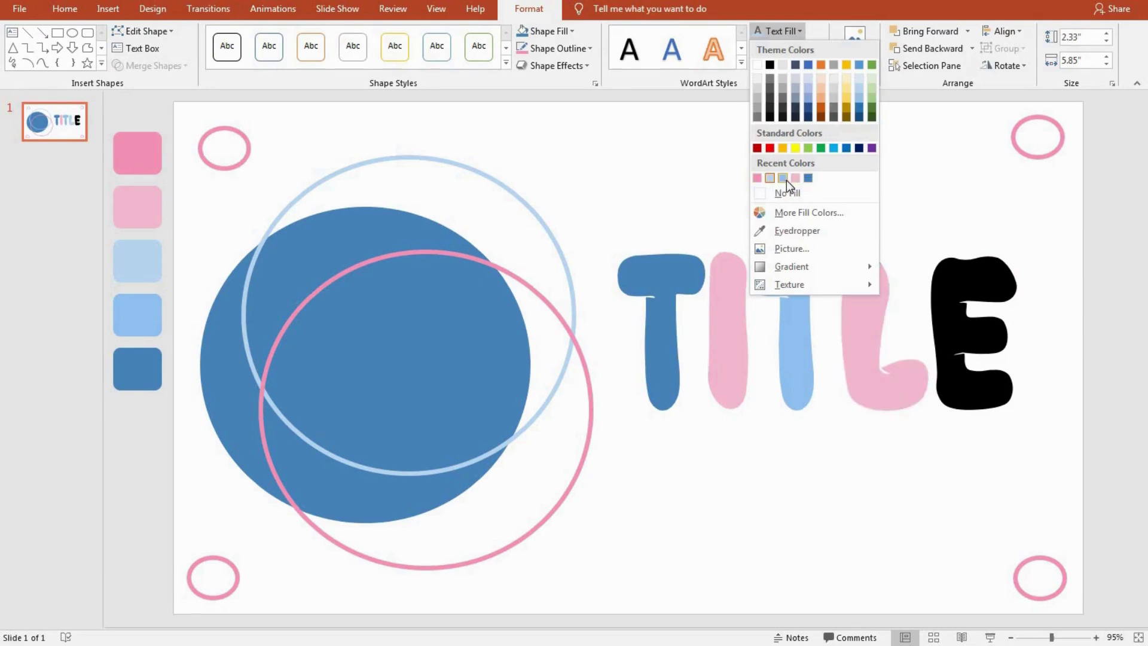
left_click(783, 178)
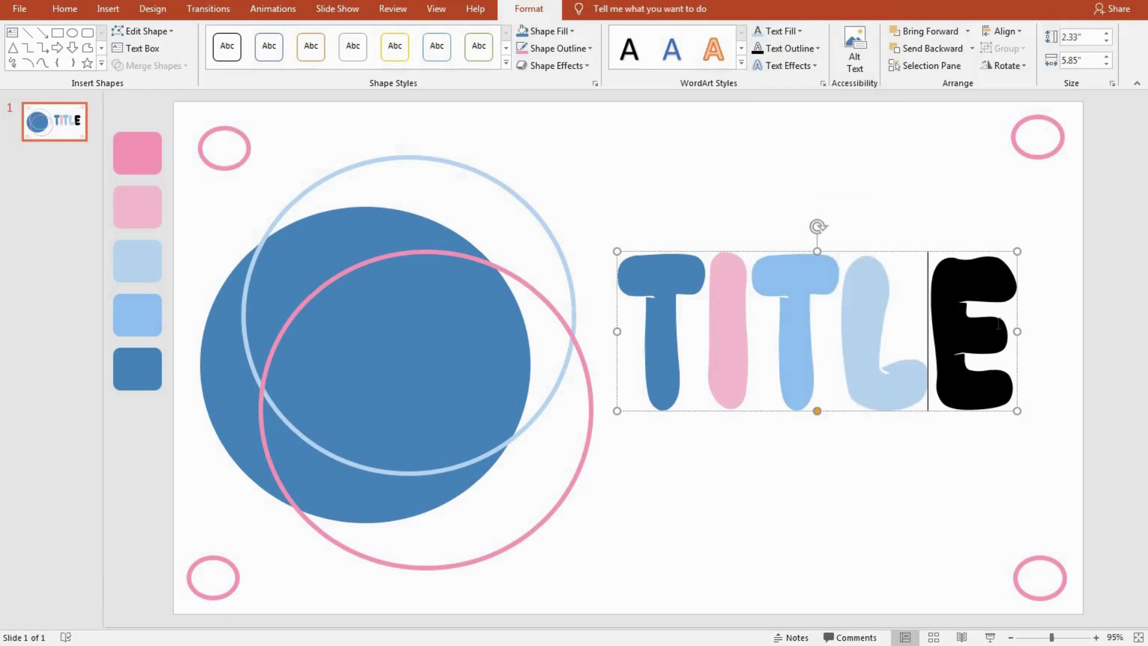
Preview bevel effects on TITLE, then paste the Lorem ipsum text box onto the slide
key("ctrl+a")
left_click(948, 322)
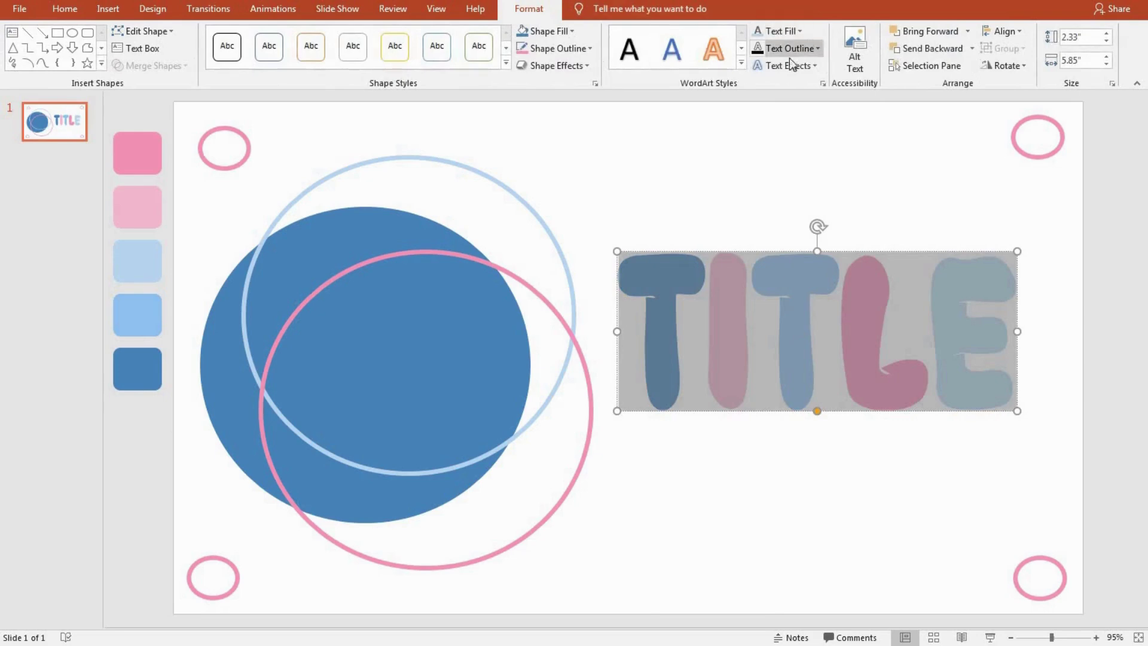
left_click(784, 66)
mouse_move(797, 192)
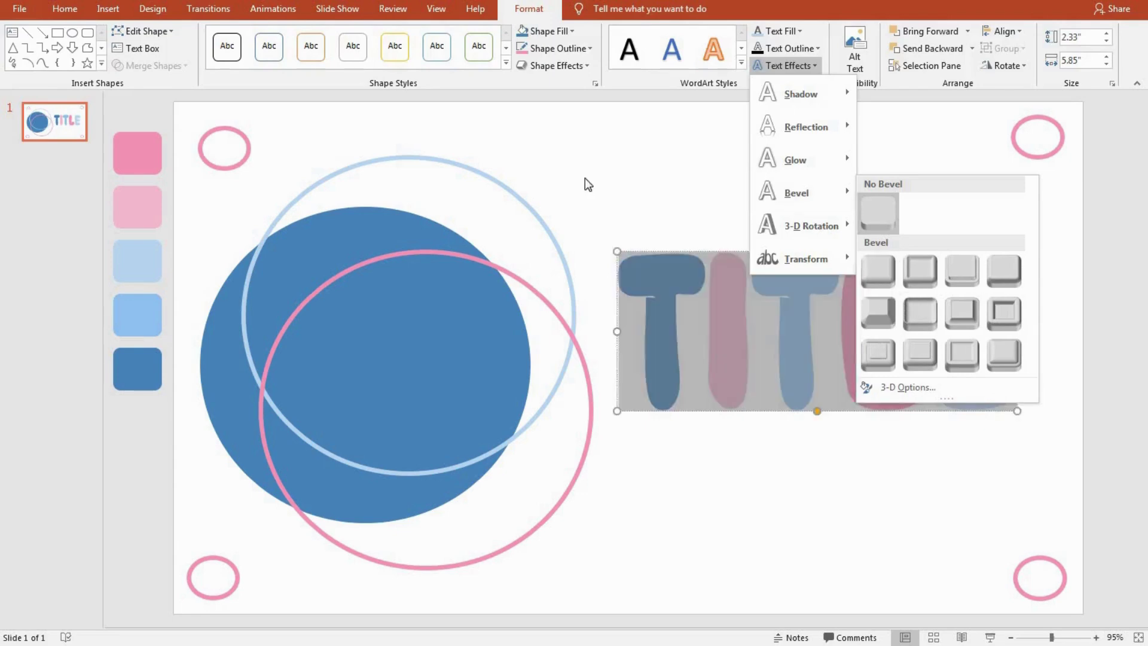
left_click(801, 49)
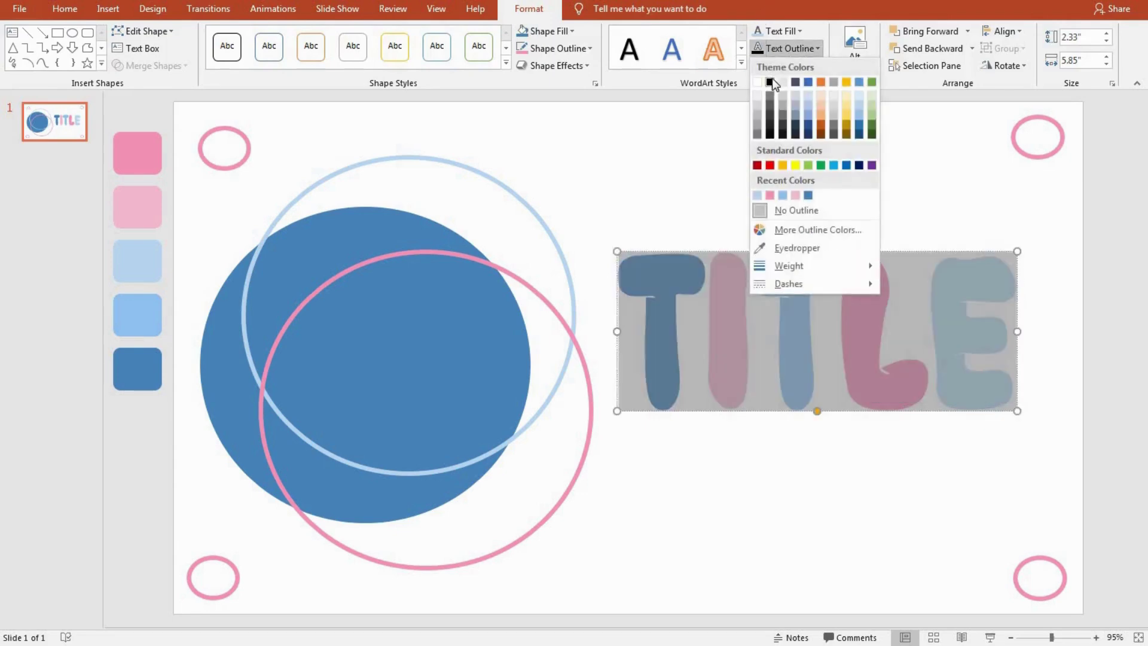
left_click(792, 472)
type("Lorem ipsum dolor sit amet")
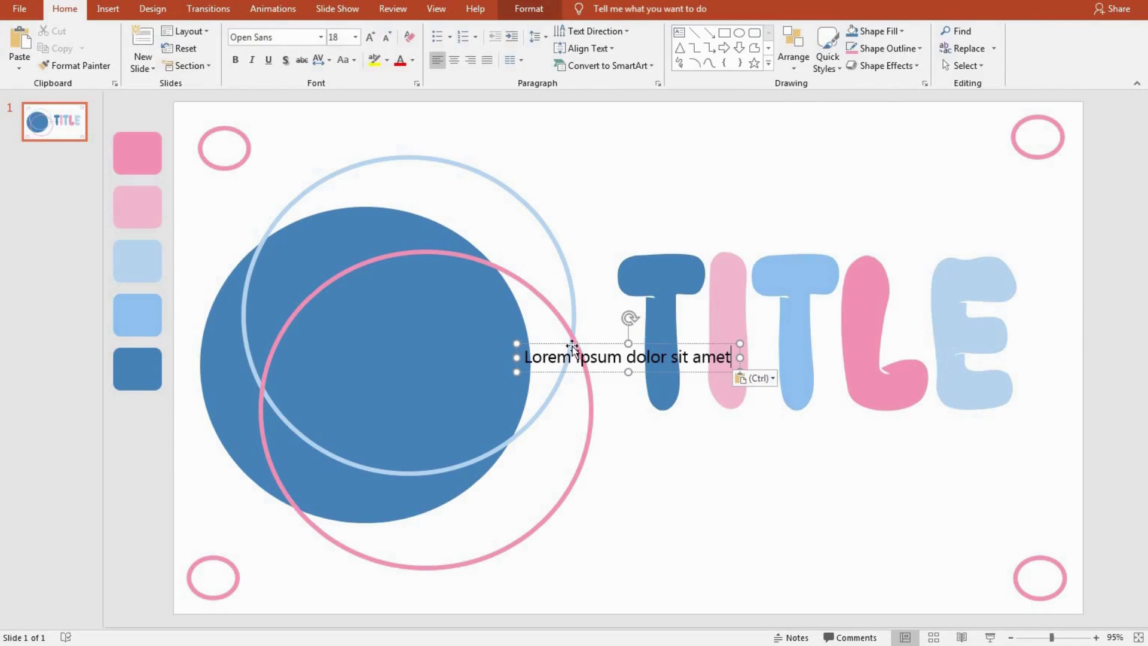
Move the Lorem ipsum line under TITLE and colour its text light grey
left_click_drag(573, 347, 762, 417)
double_click(801, 437)
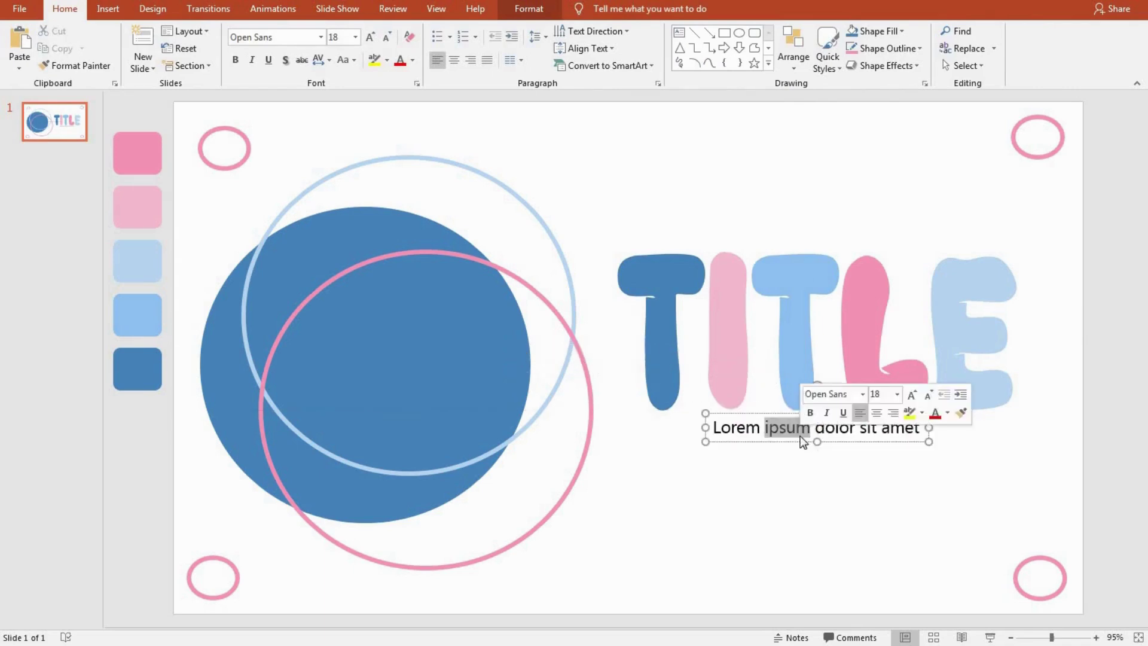
left_click(803, 440)
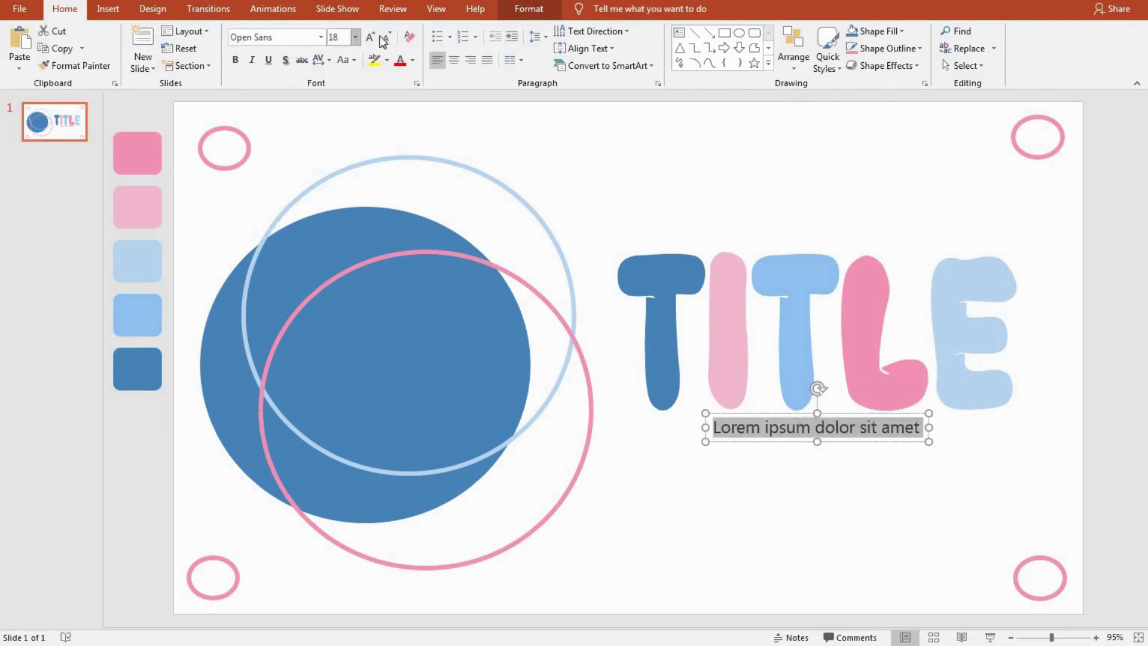
left_click(529, 9)
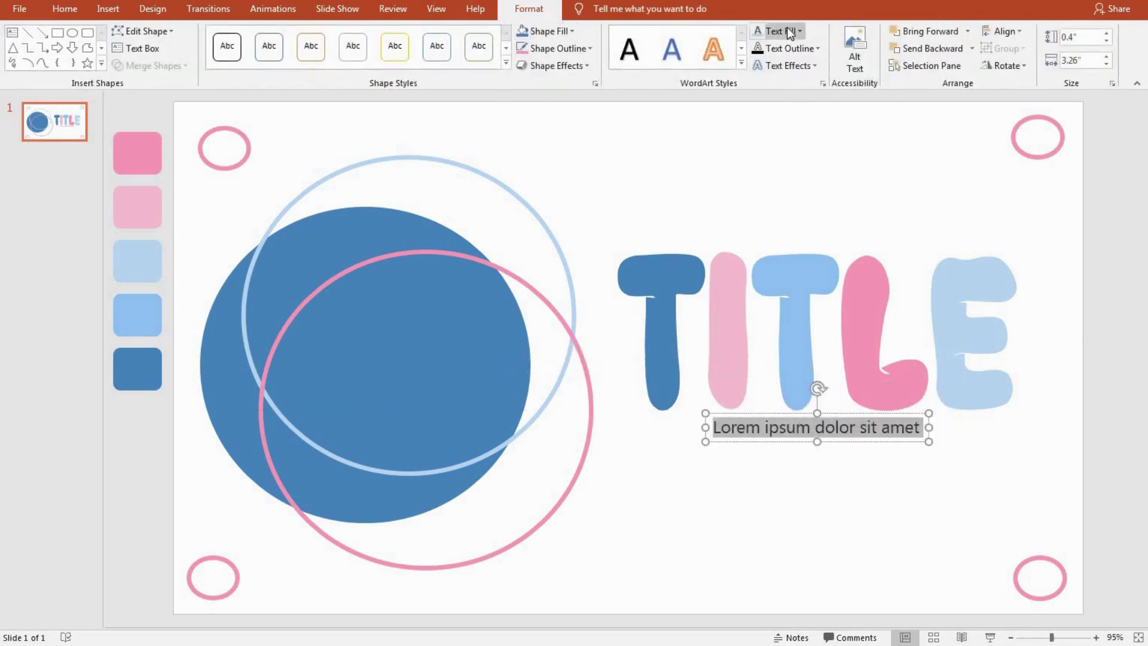
left_click(789, 33)
left_click(789, 82)
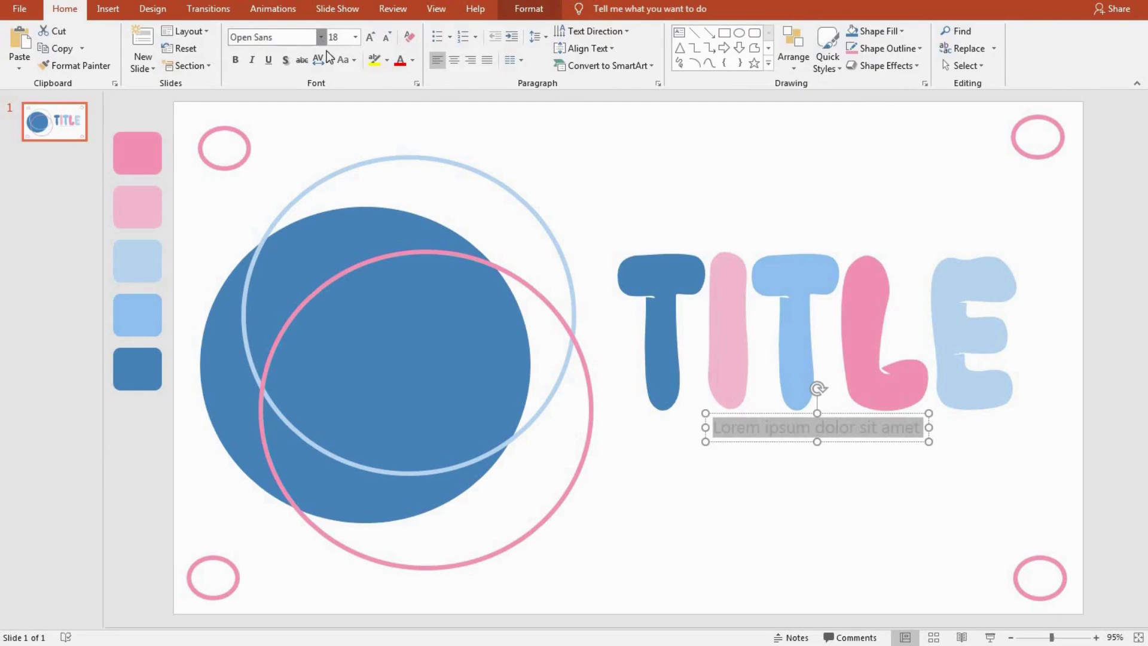
Set the subtitle to Cafe Matcha at 24 pt and widen its box under TITLE
left_click(321, 37)
scroll(330, 122, "up", 10)
left_click(338, 126)
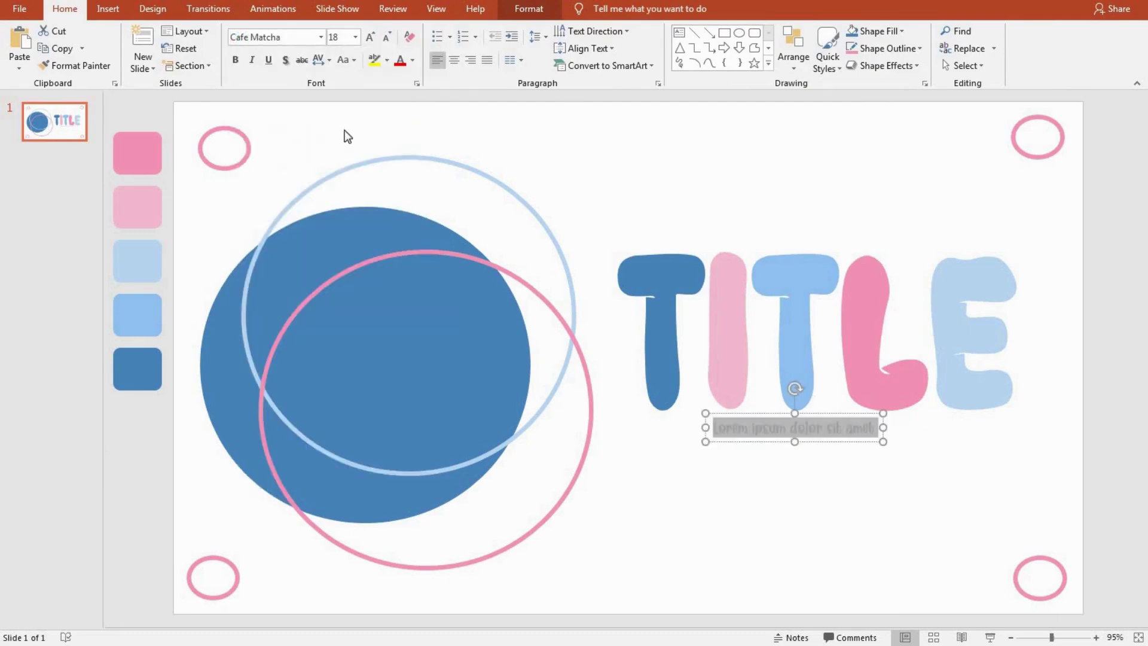
key("ctrl+shift+period")
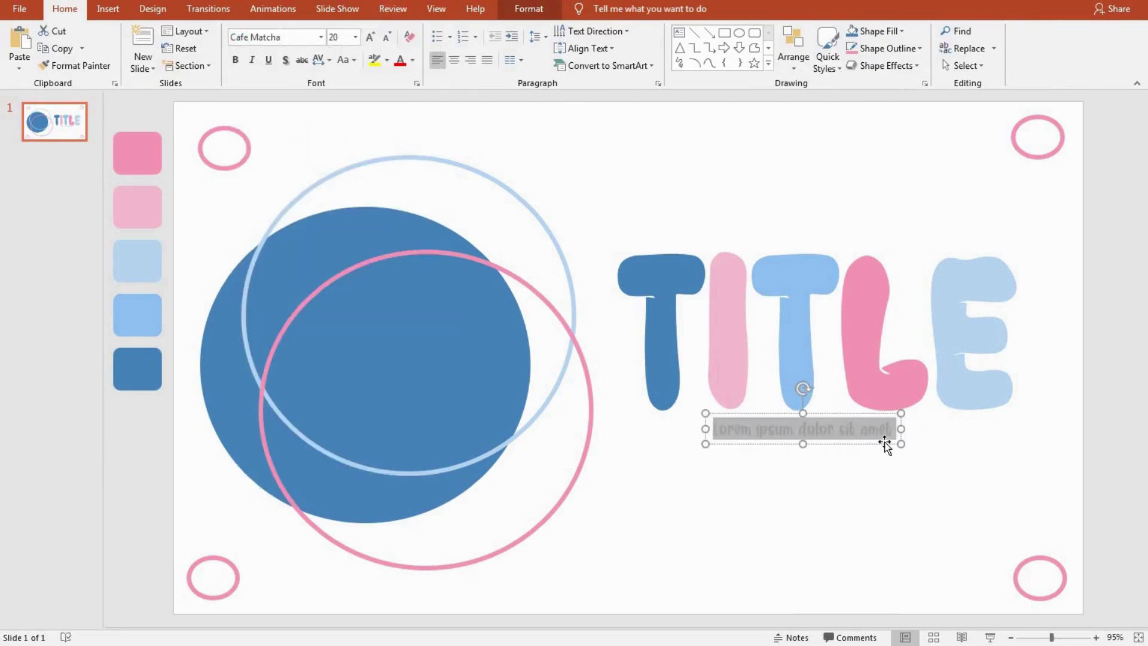
left_click_drag(903, 429, 1005, 441)
key("ctrl+a")
left_click(380, 37)
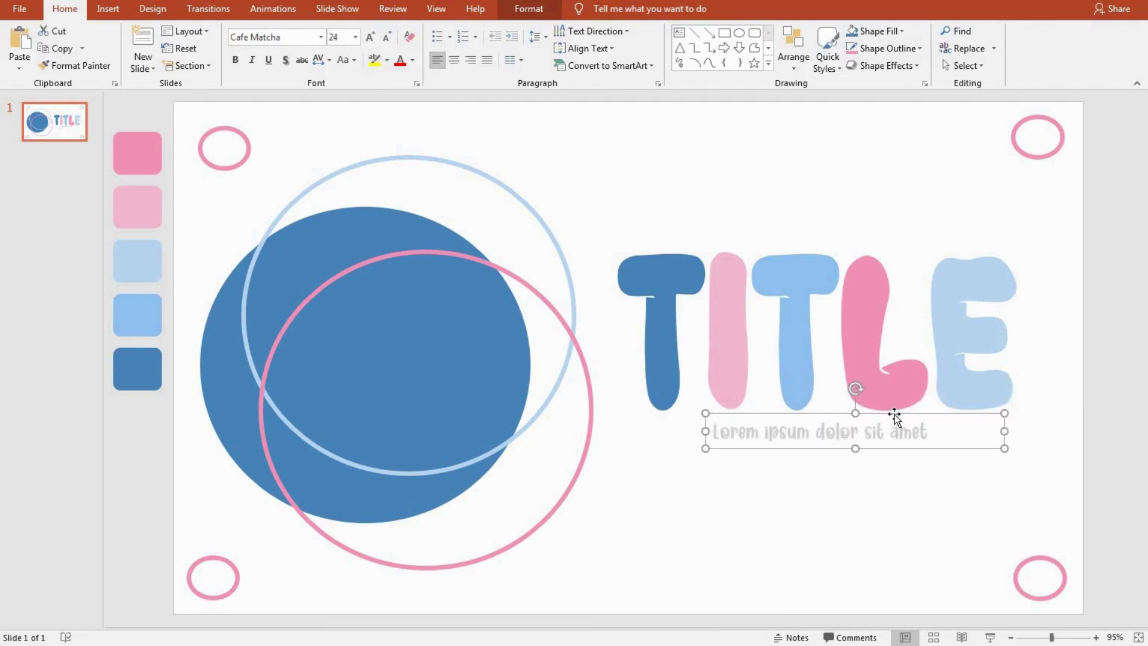
mouse_move(892, 411)
left_mouse_down()
mouse_move(832, 411)
mouse_move(894, 408)
left_mouse_up()
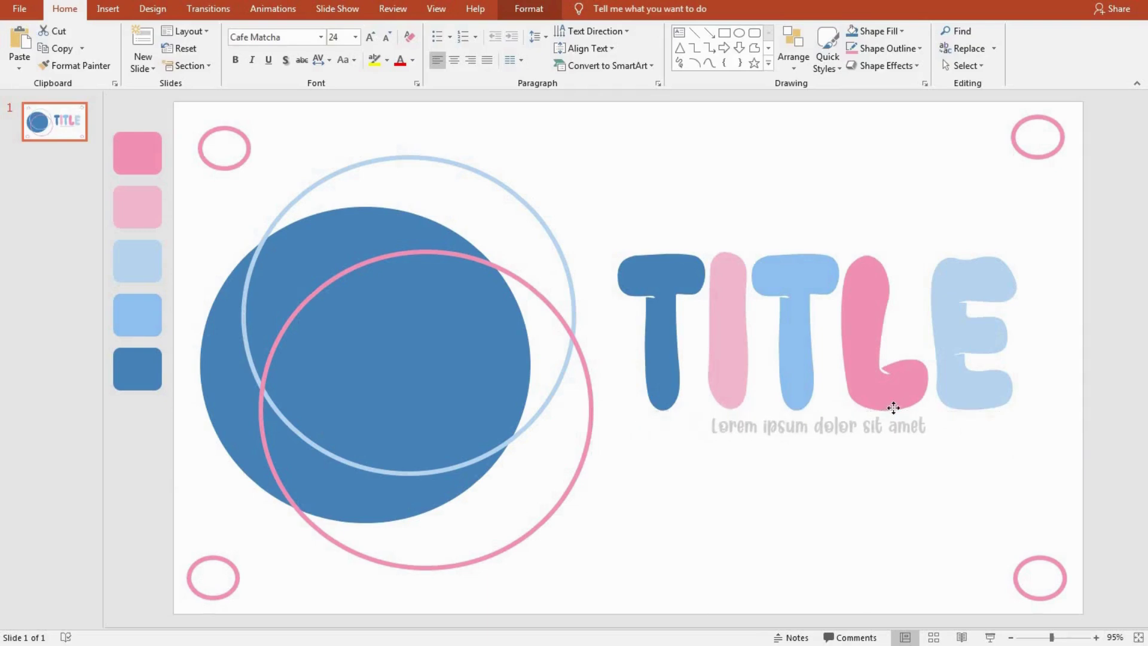
left_click(590, 133)
Draw two short level lines on either side of the subtitle
left_click(107, 9)
left_click(272, 45)
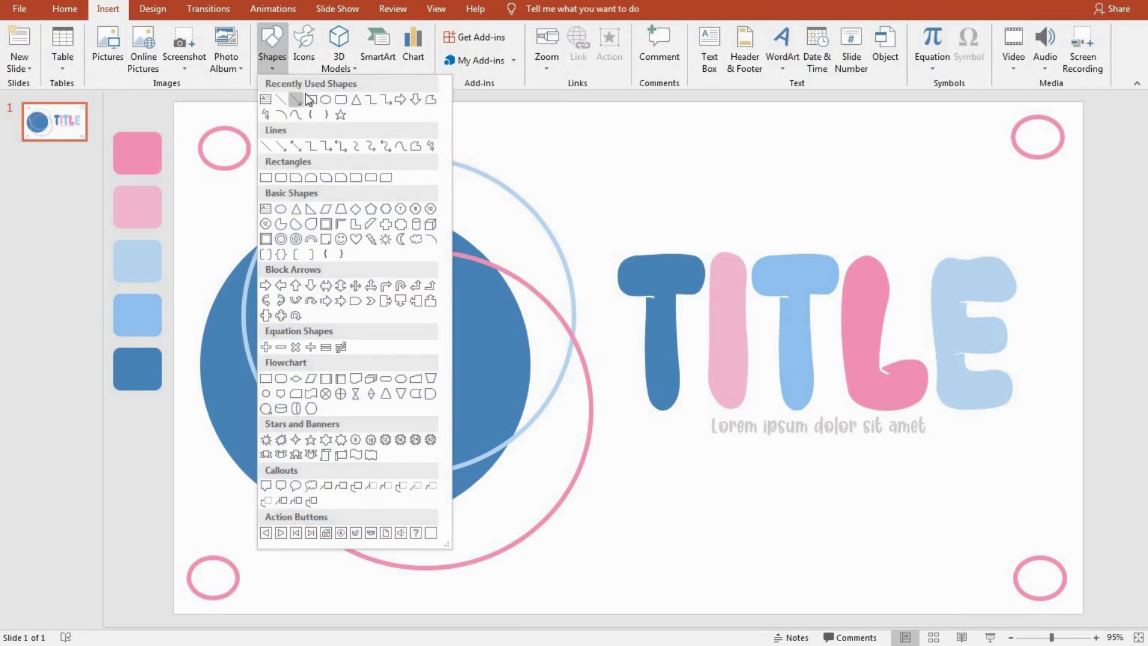
left_click(296, 95)
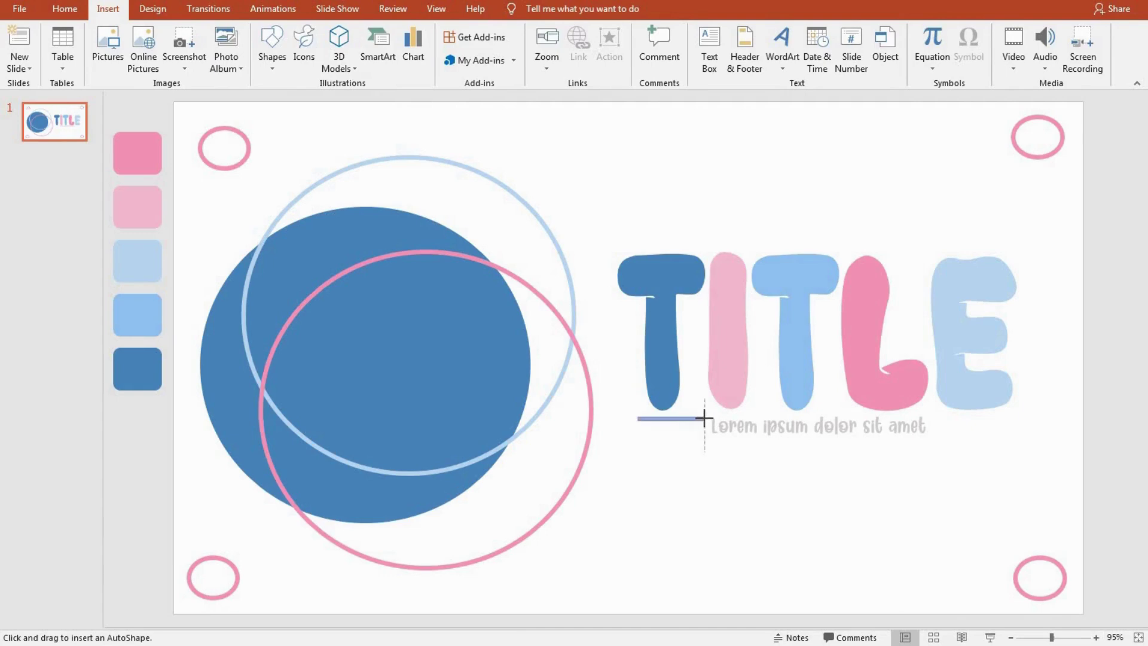
mouse_move(704, 418)
left_mouse_down()
mouse_move(687, 424)
mouse_move(987, 432)
left_mouse_up()
key("ctrl+c")
key("ctrl+v")
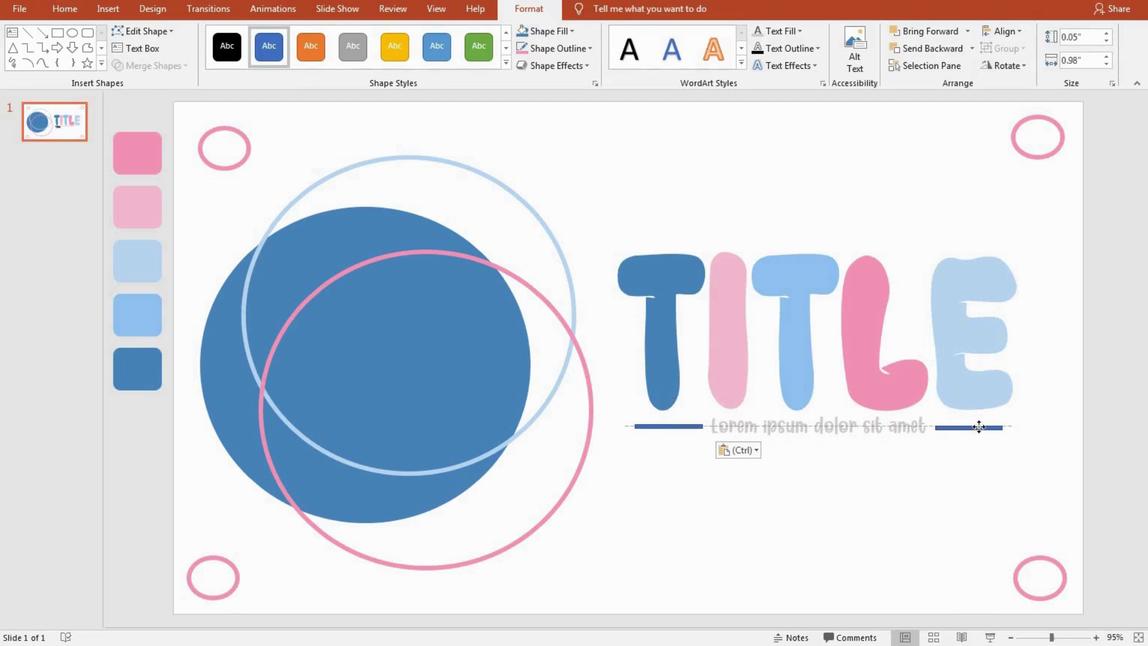
left_click_drag(979, 426, 979, 425)
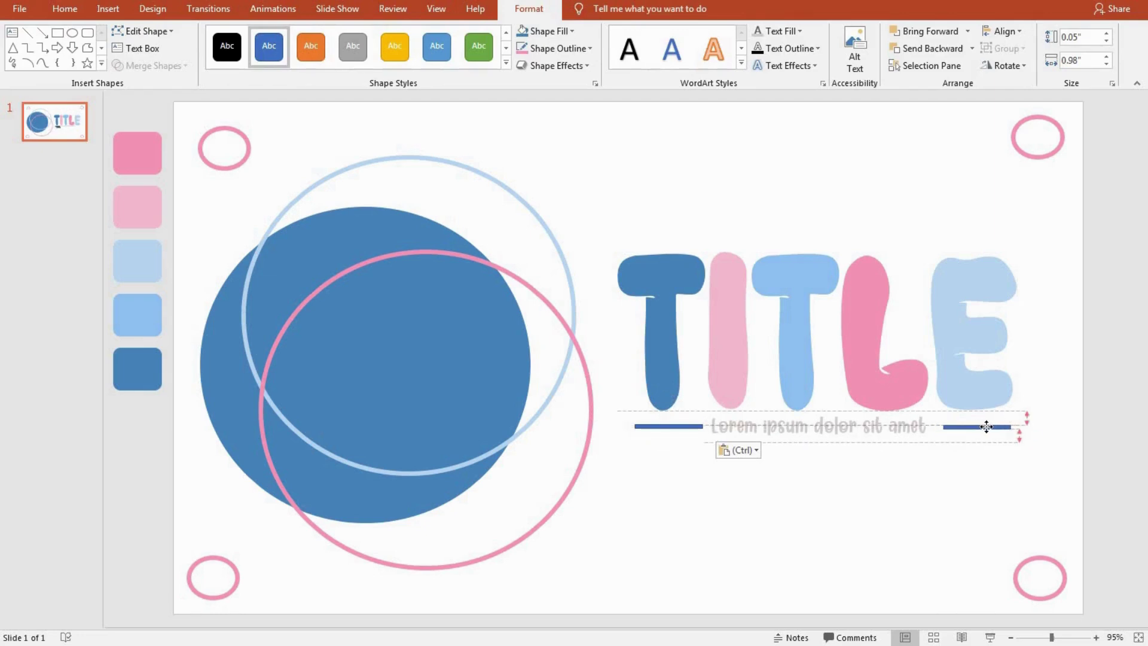
left_click_drag(994, 426, 983, 426)
left_click(900, 469)
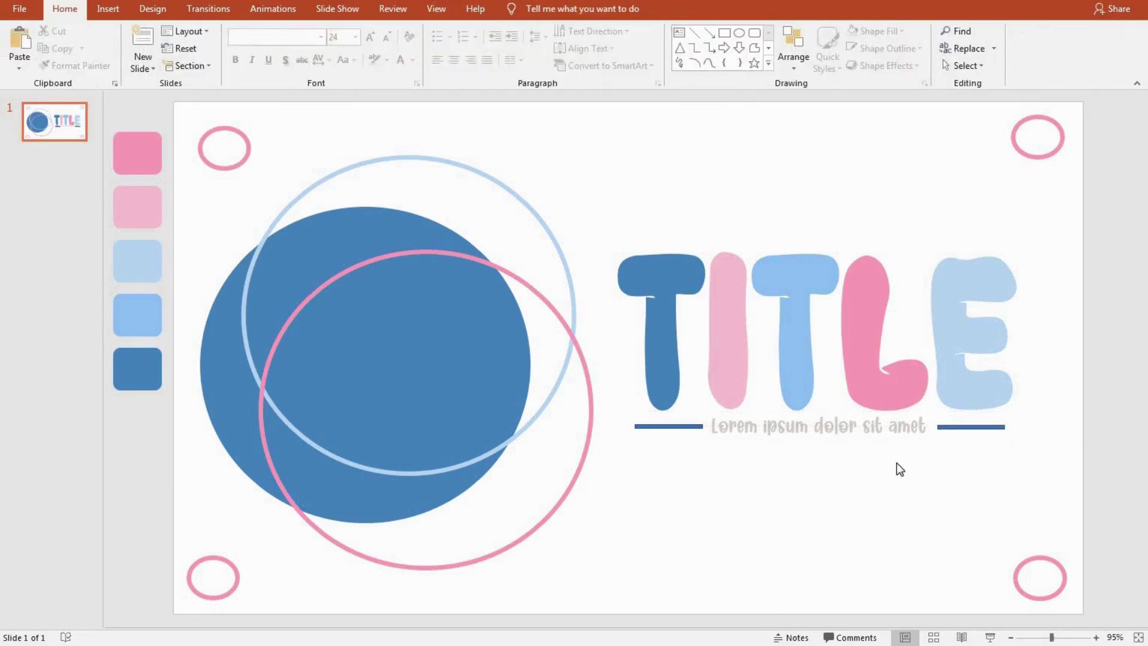
Give both lines a light-blue fill and no outline
left_click(668, 426)
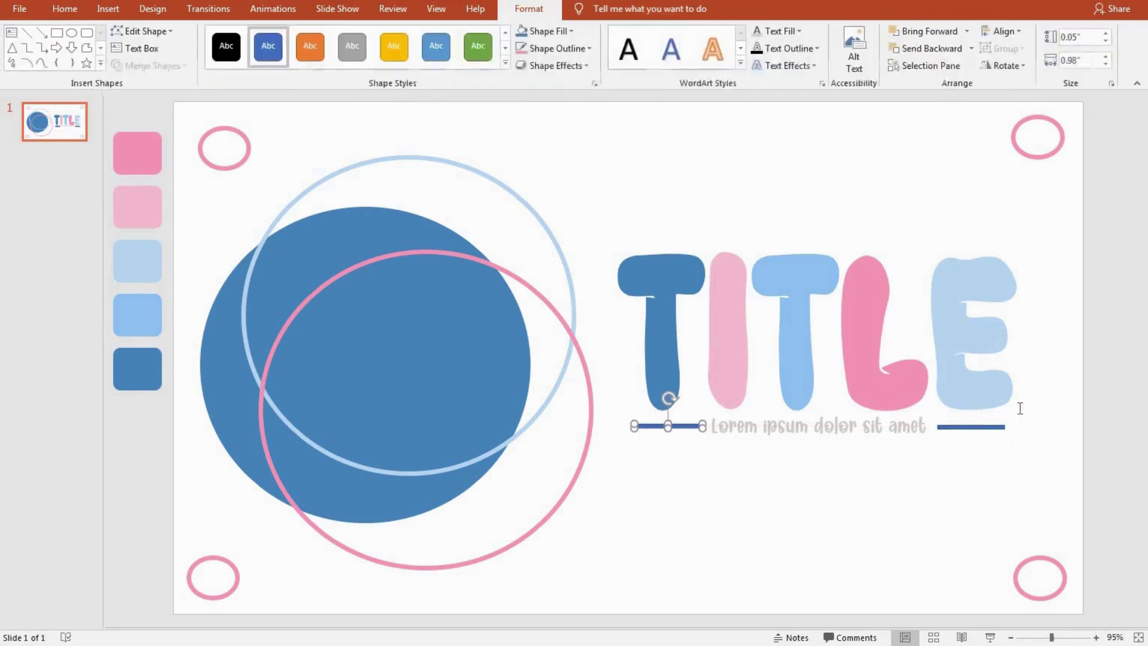
left_click(978, 427, "shift")
left_click(568, 30)
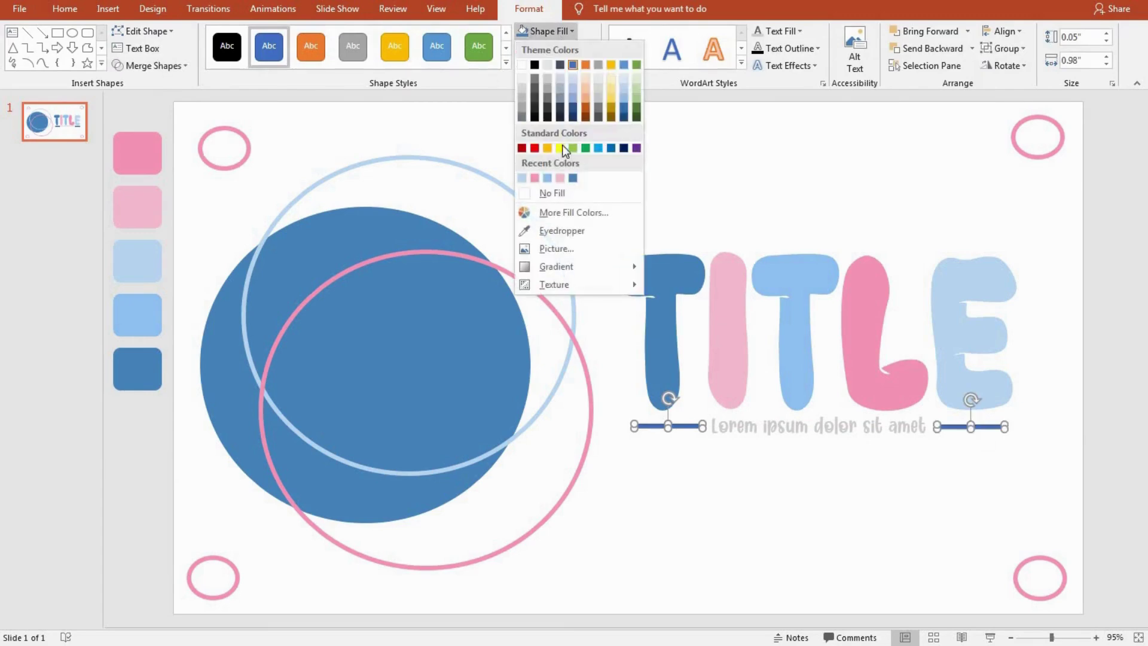
left_click(522, 178)
left_click(557, 48)
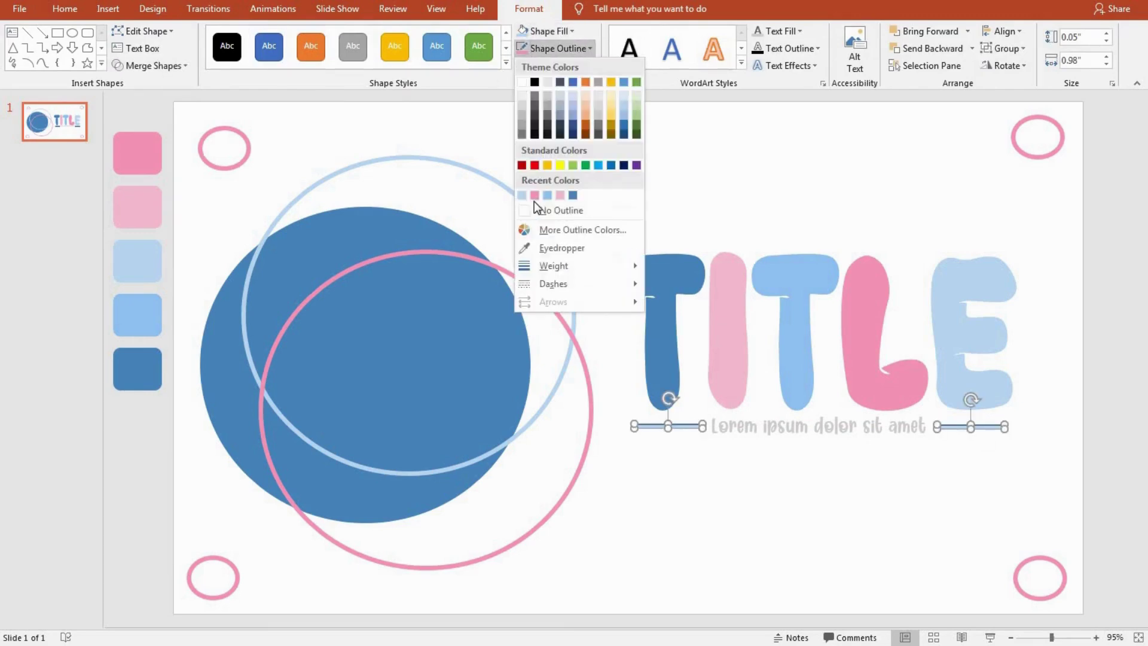
left_click(547, 206)
left_click(548, 30)
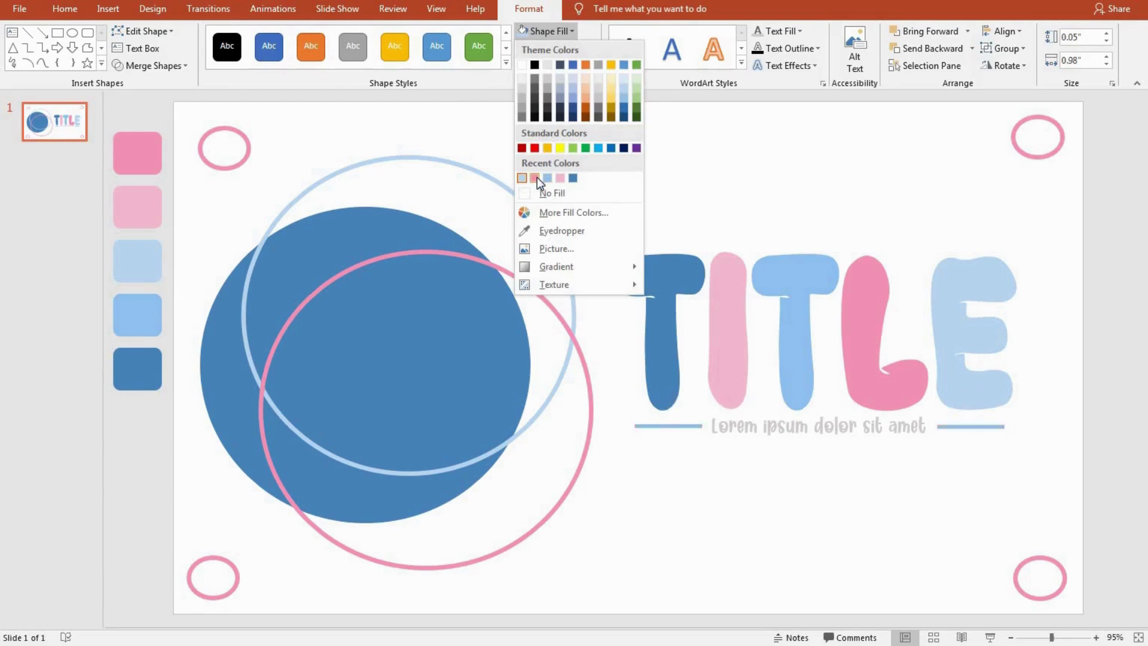
left_click(553, 177)
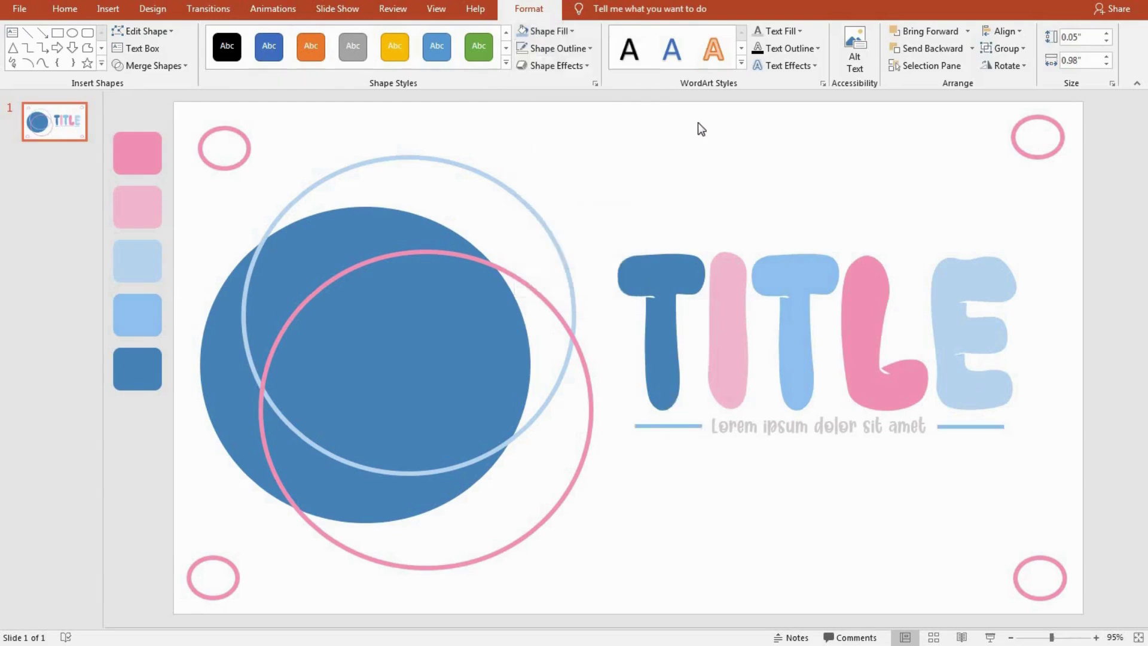
left_click(695, 123)
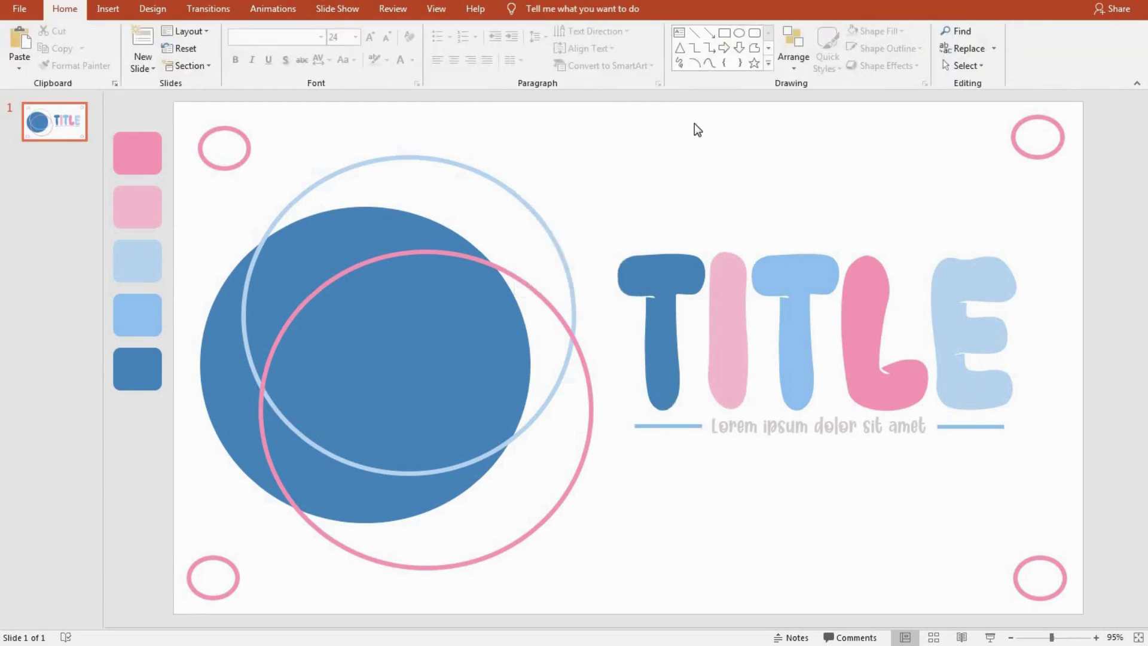
Add a new blank second slide
key("Tab")
left_click(108, 9)
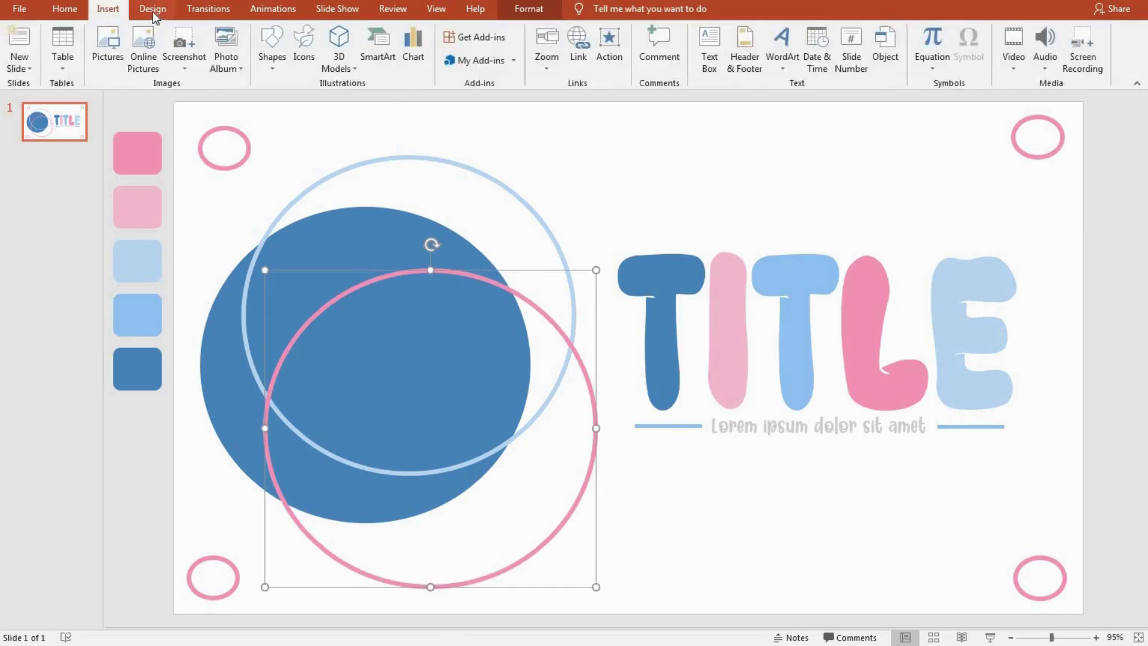
left_click(153, 8)
left_click(209, 8)
left_click(108, 8)
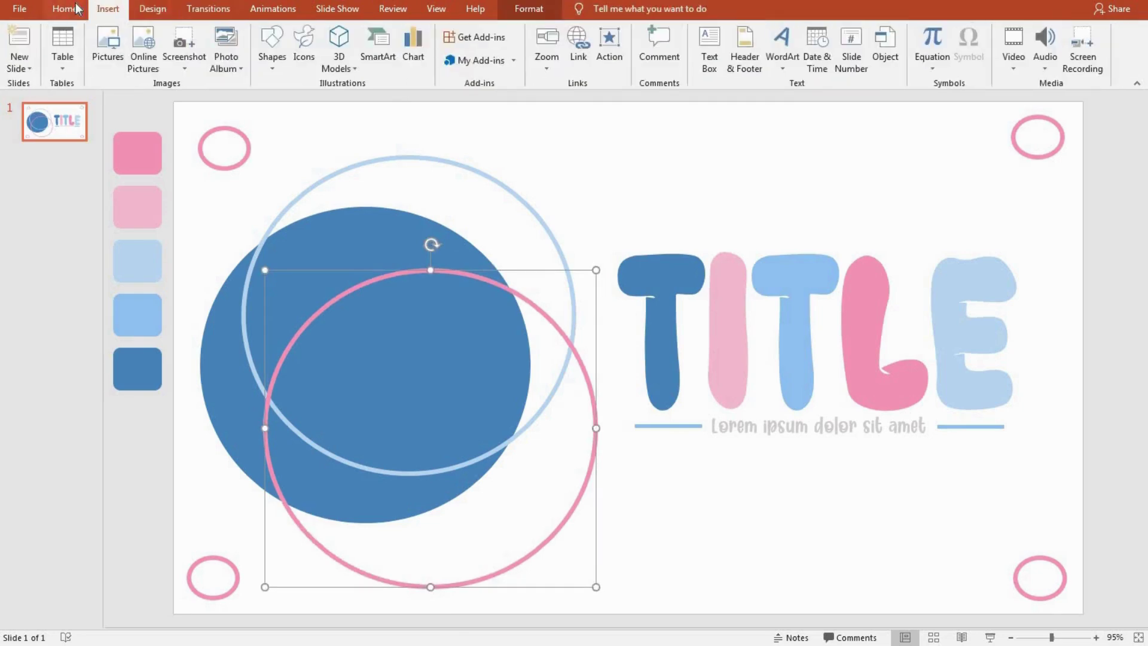
left_click(30, 66)
left_click(37, 268)
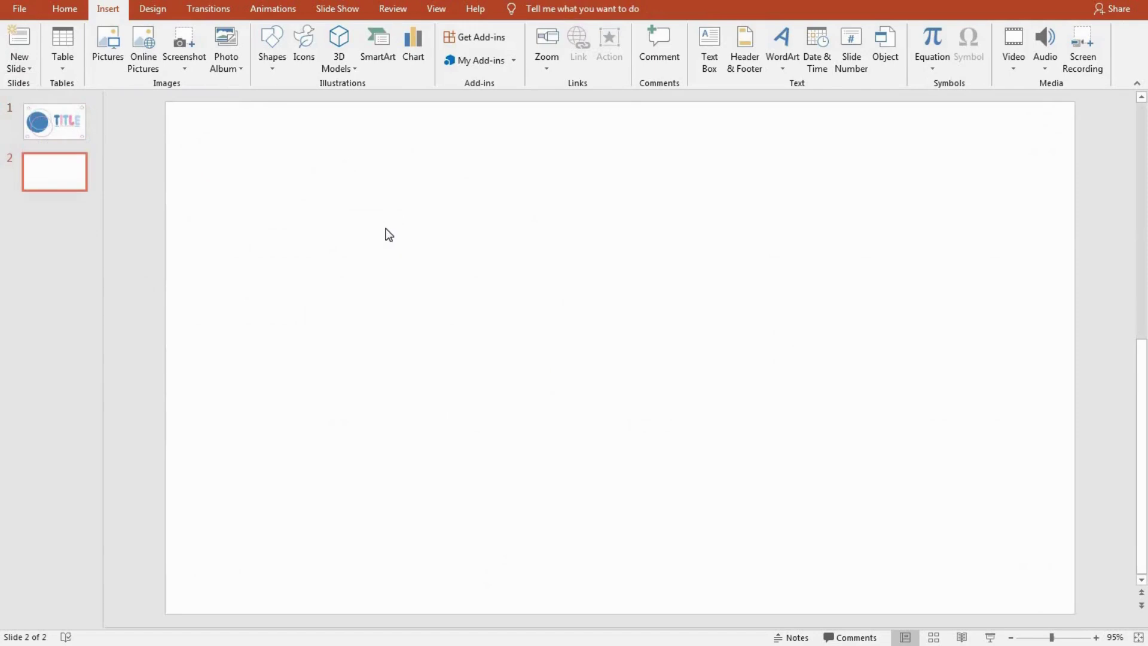
Draw a tilted isosceles triangle in the top-left corner and paste a duplicate
left_click(272, 48)
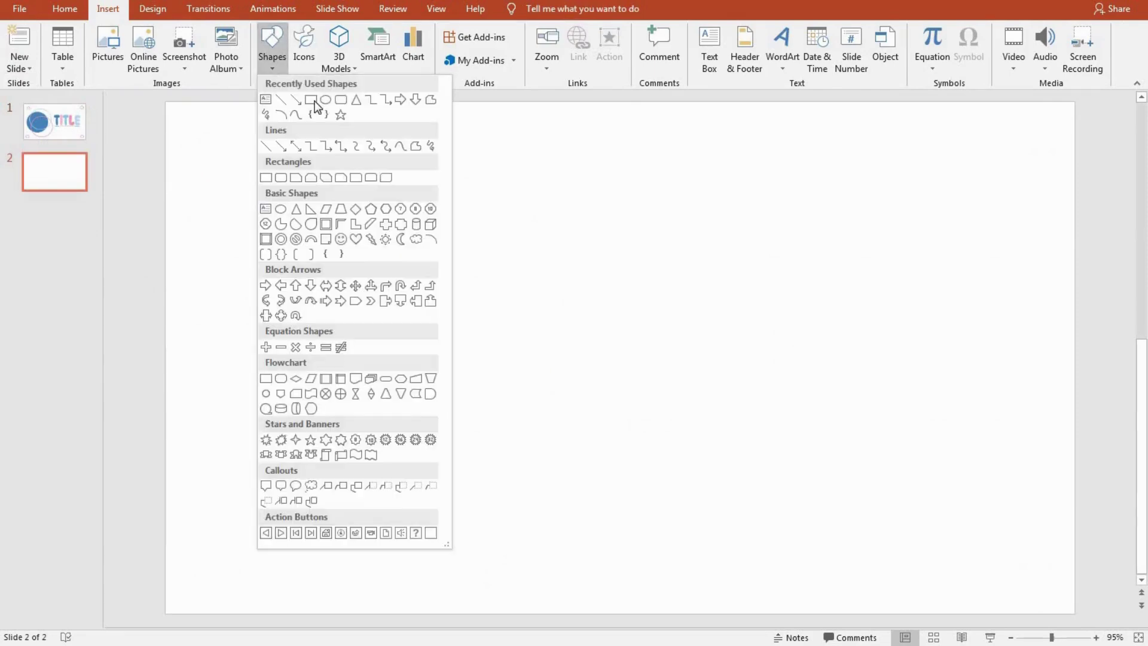
left_click(357, 102)
mouse_move(226, 146)
left_mouse_down()
mouse_move(410, 341)
mouse_move(351, 227)
left_mouse_up()
mouse_move(287, 118)
left_mouse_down()
mouse_move(200, 144)
mouse_move(167, 112)
left_mouse_up()
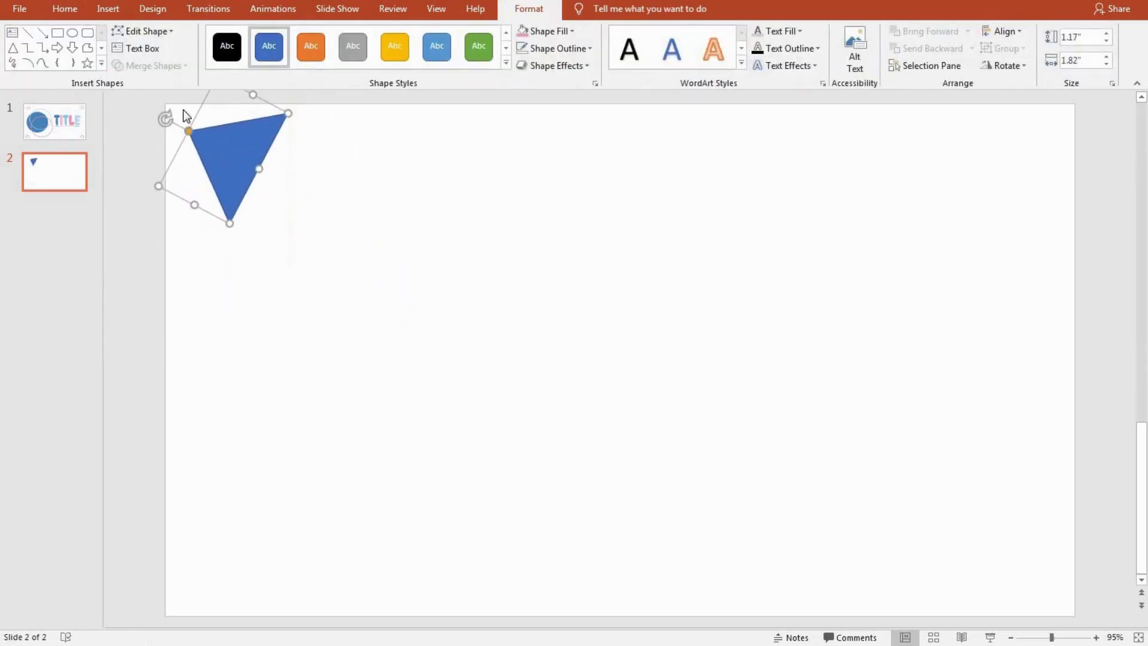
mouse_move(226, 166)
left_mouse_down()
mouse_move(224, 204)
mouse_move(261, 171)
left_mouse_up()
key("ctrl+c")
key("ctrl+v")
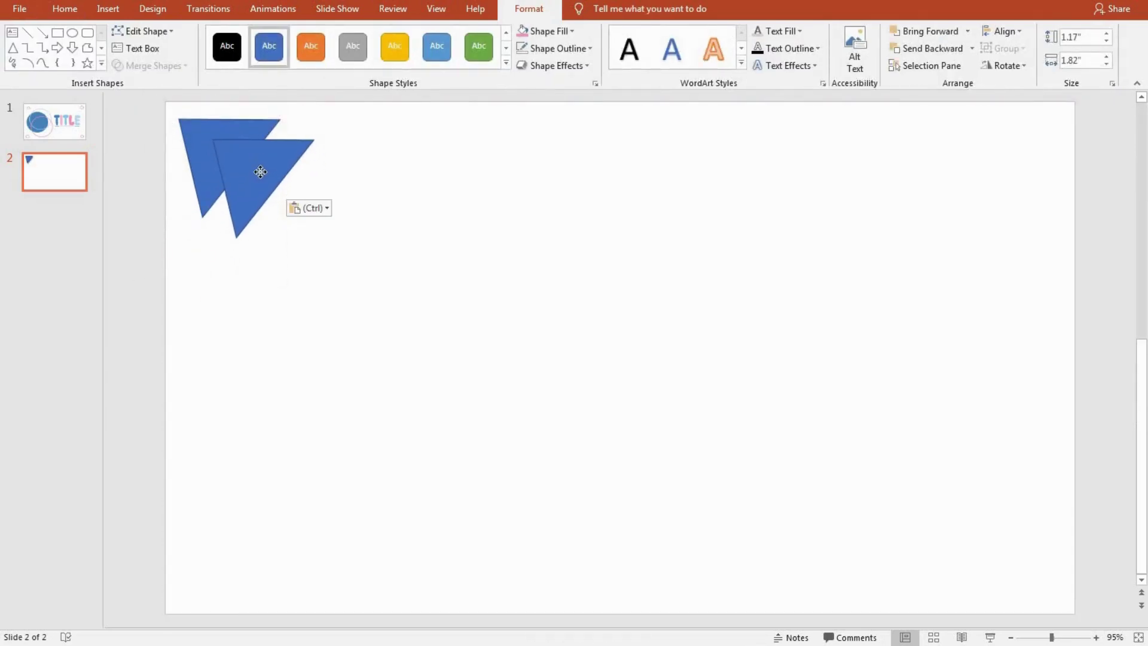
Fill the back triangle pink and the front one light blue without an outline
left_click(182, 128)
left_click(529, 8)
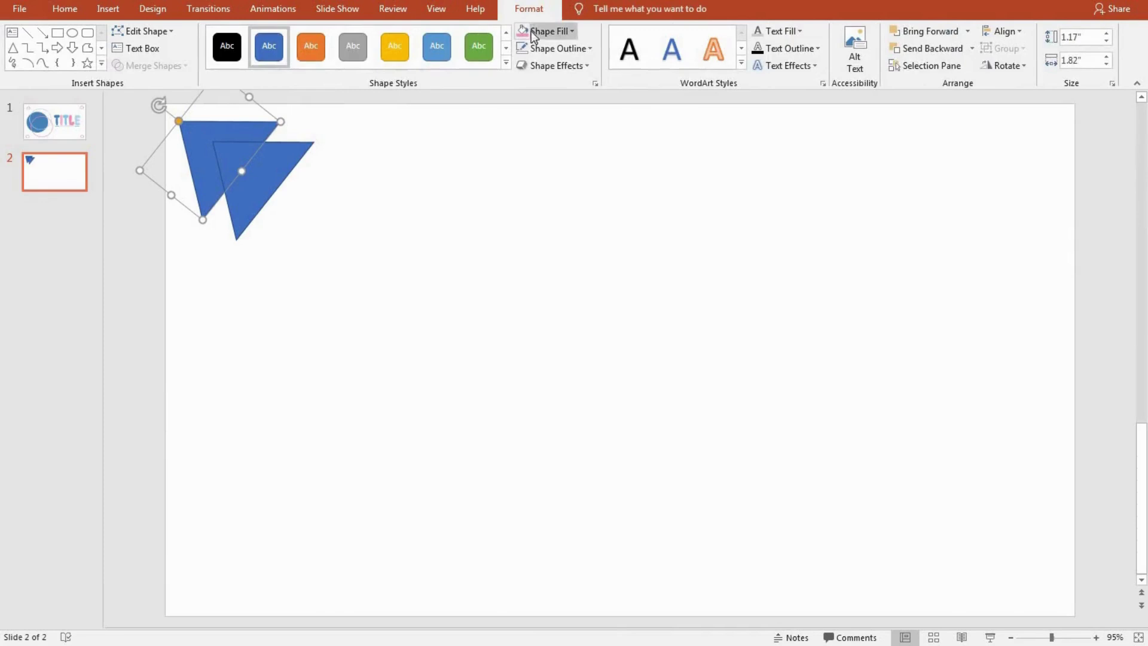
left_click(529, 31)
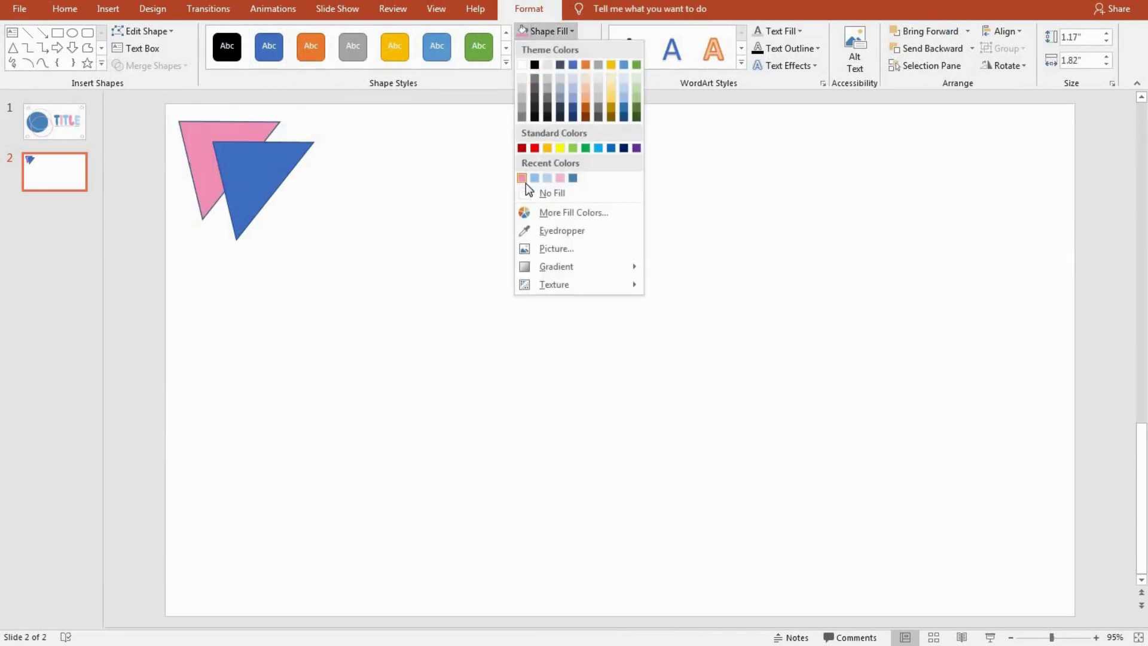
left_click(560, 178)
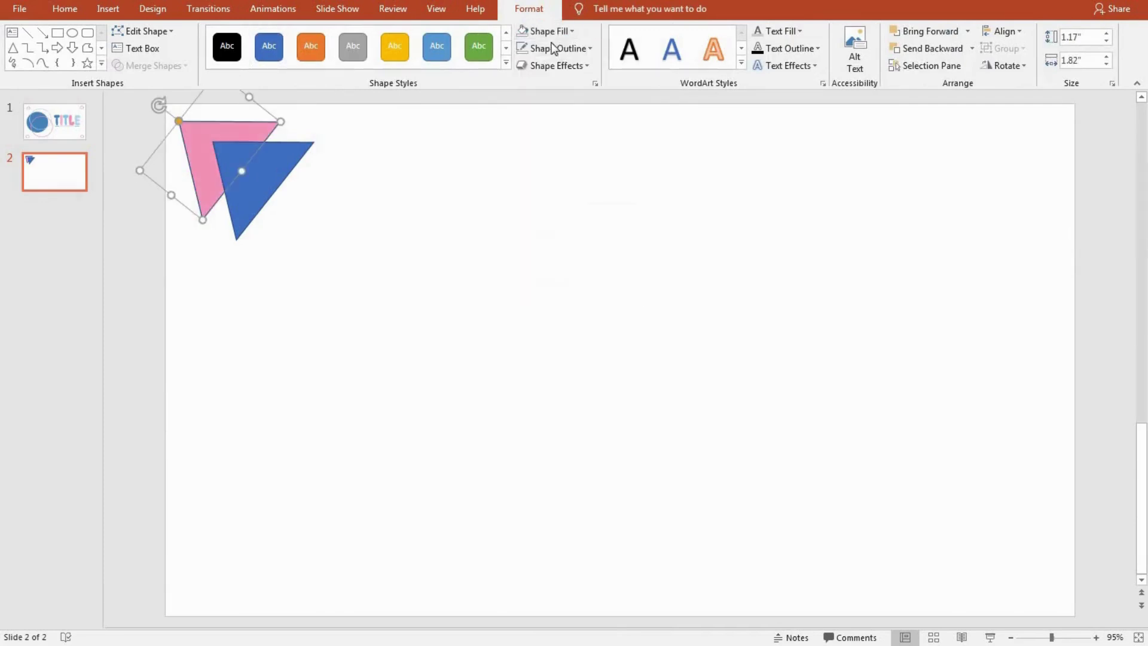
left_click(271, 186)
left_click(532, 49)
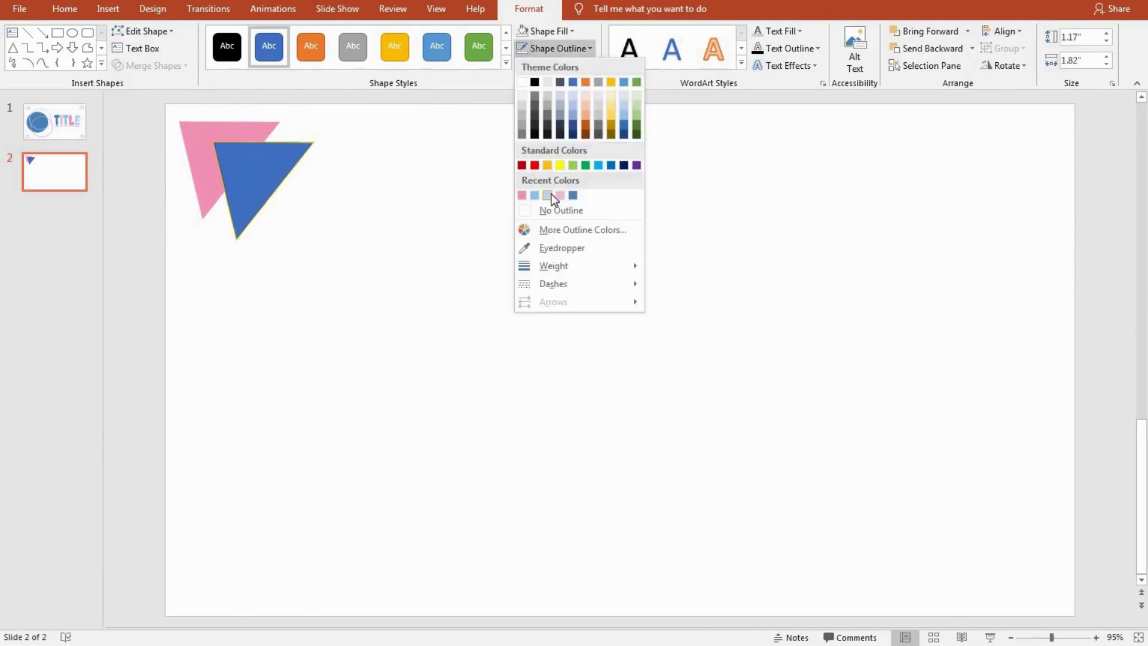
left_click(556, 48)
left_click(528, 31)
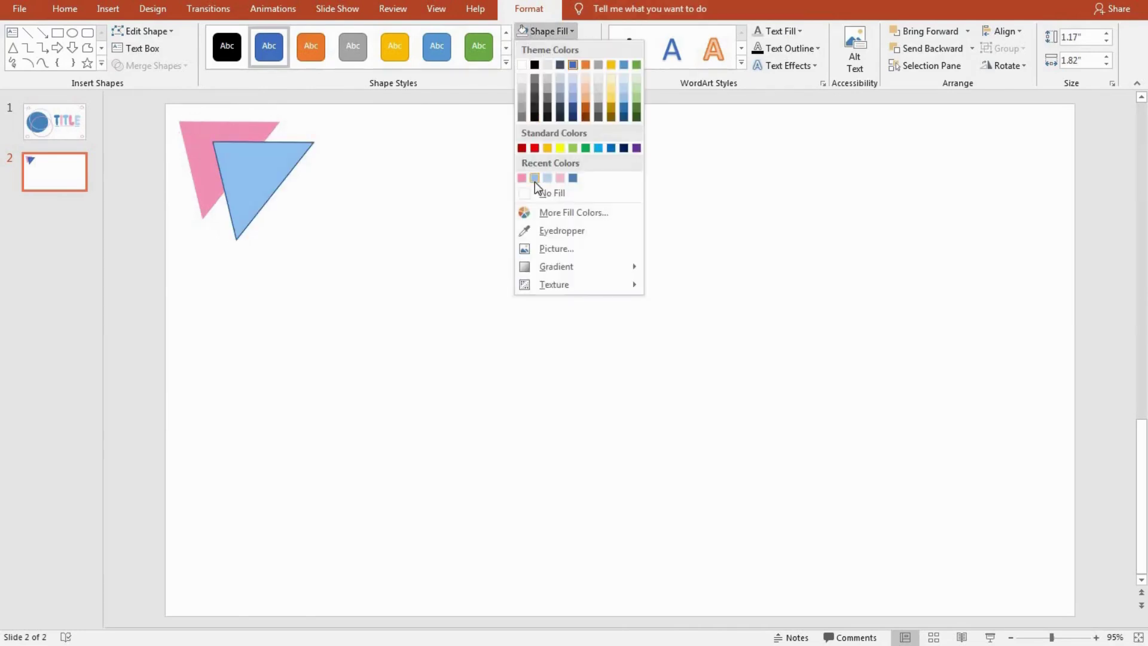
left_click(535, 179)
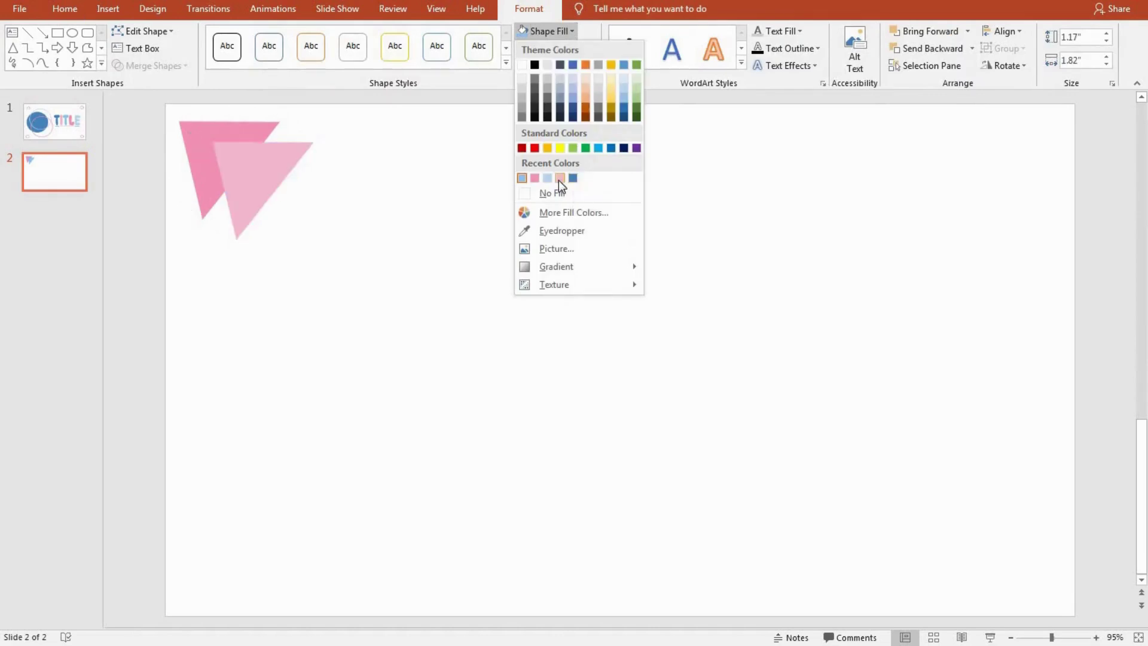
left_click(550, 180)
left_click(568, 168)
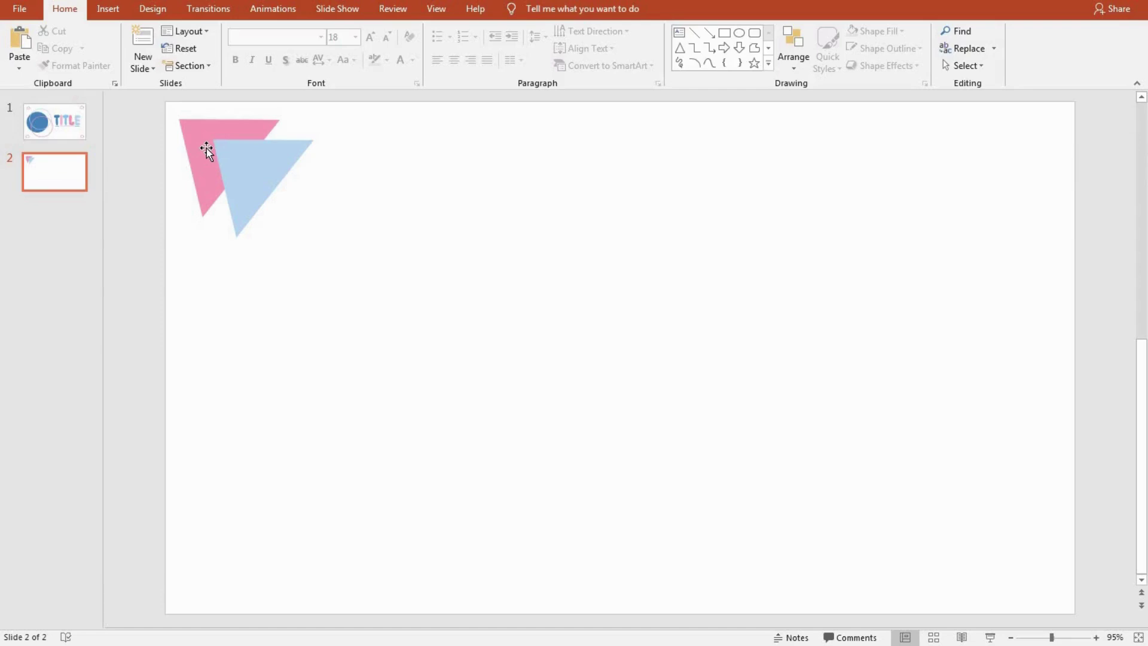
left_click(108, 8)
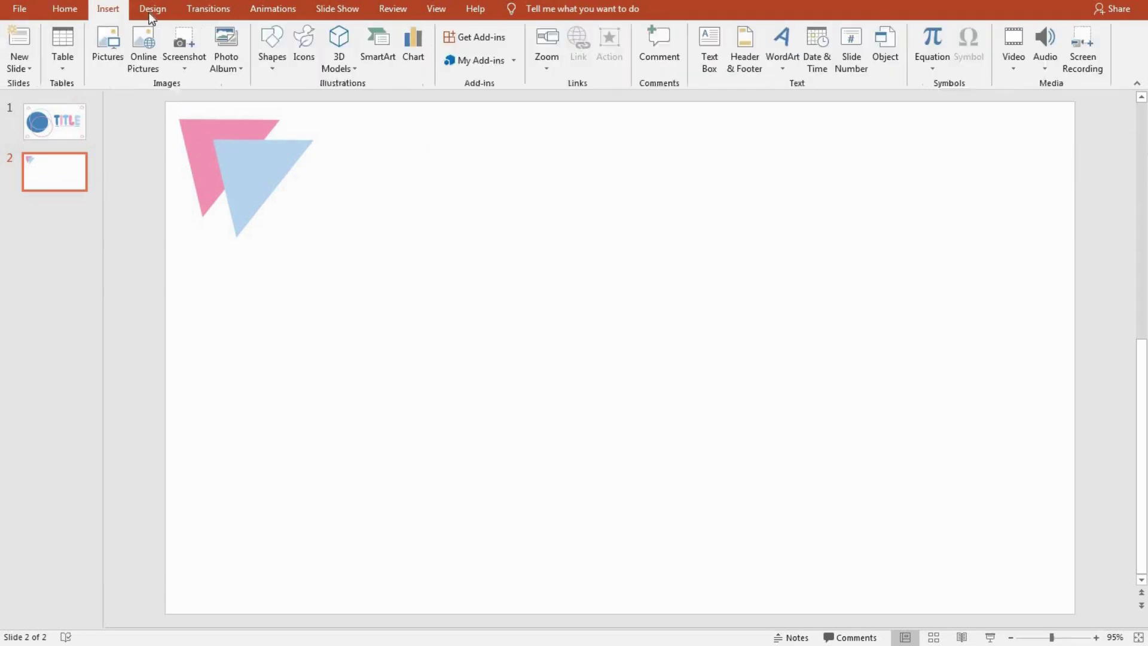
Draw a tall rounded rectangle below the triangles and fill it pink
left_click(273, 54)
mouse_move(199, 248)
left_mouse_down()
mouse_move(464, 589)
mouse_move(442, 570)
left_mouse_up()
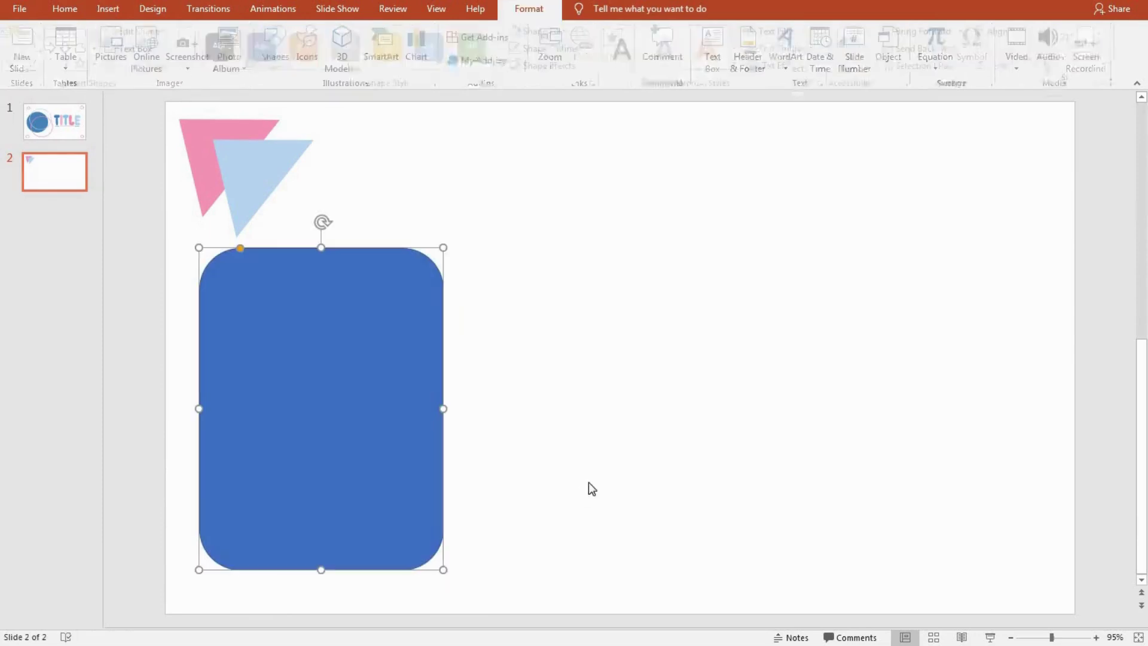
left_click(547, 31)
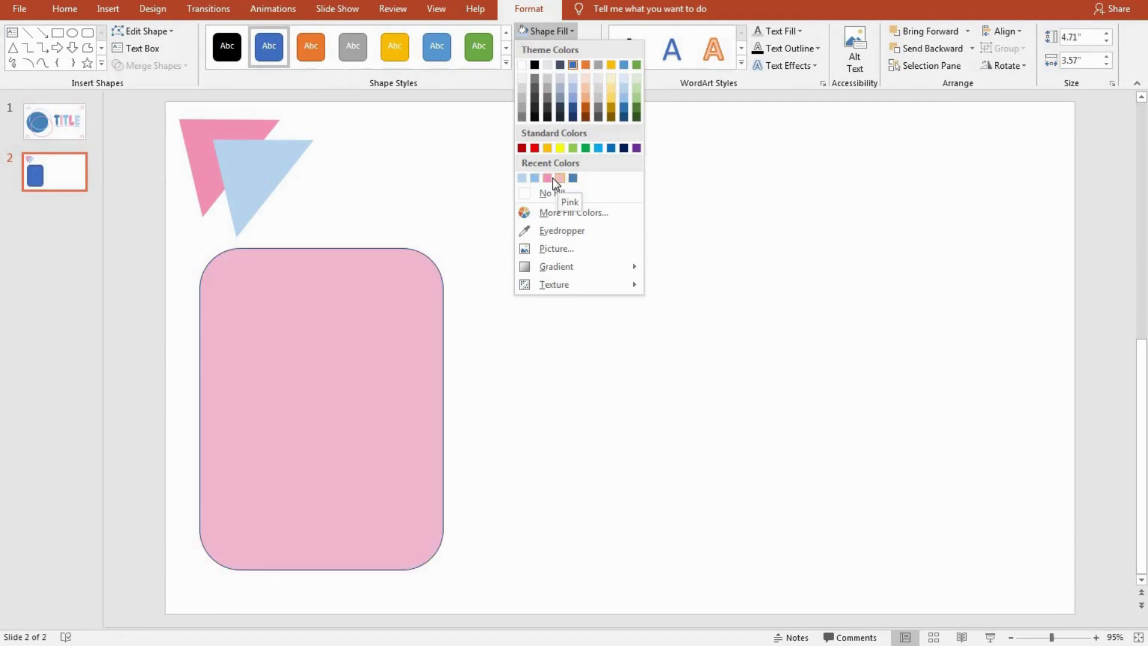
left_click(552, 177)
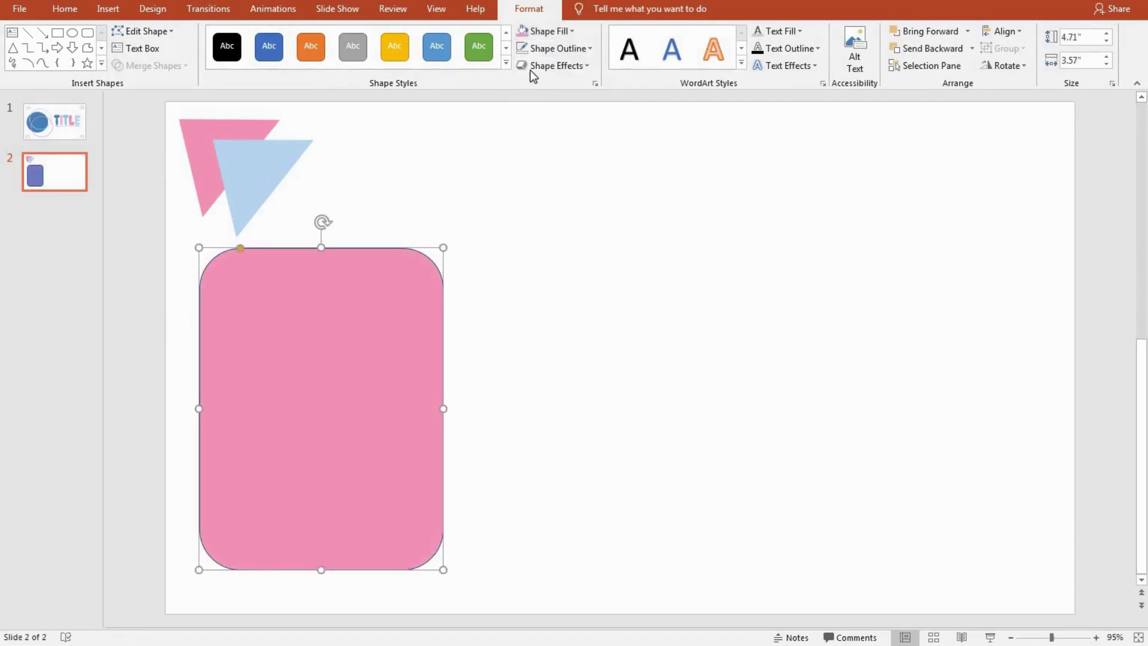
left_click(556, 159)
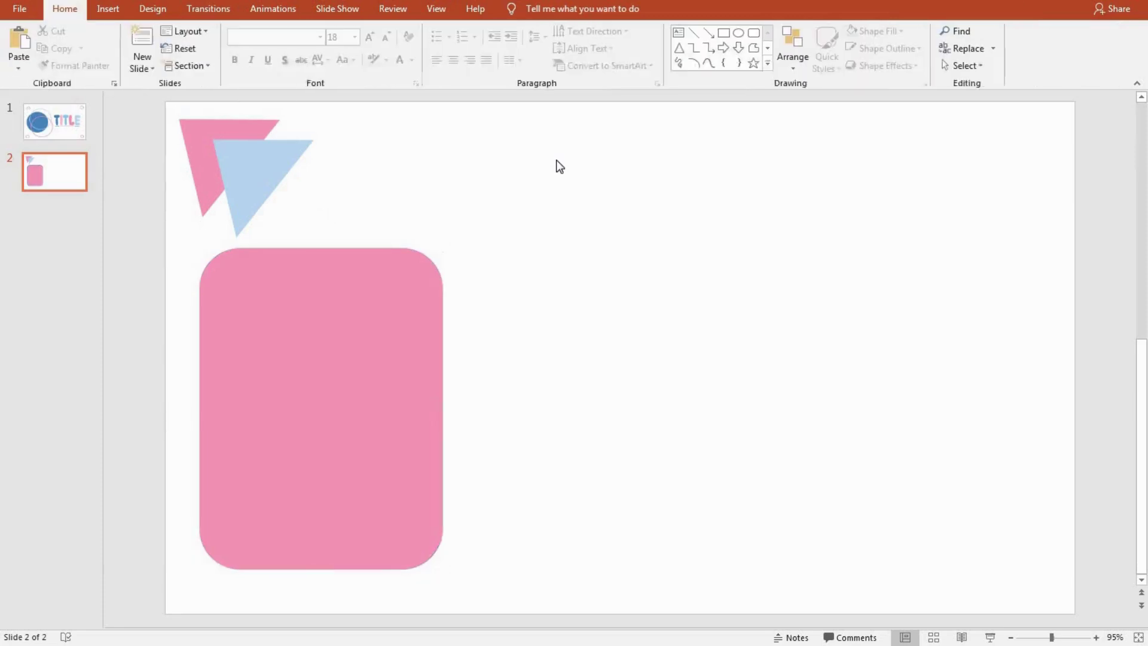
Add an empty text box near the top of the slide
left_click(108, 9)
left_click(709, 48)
left_click(270, 324)
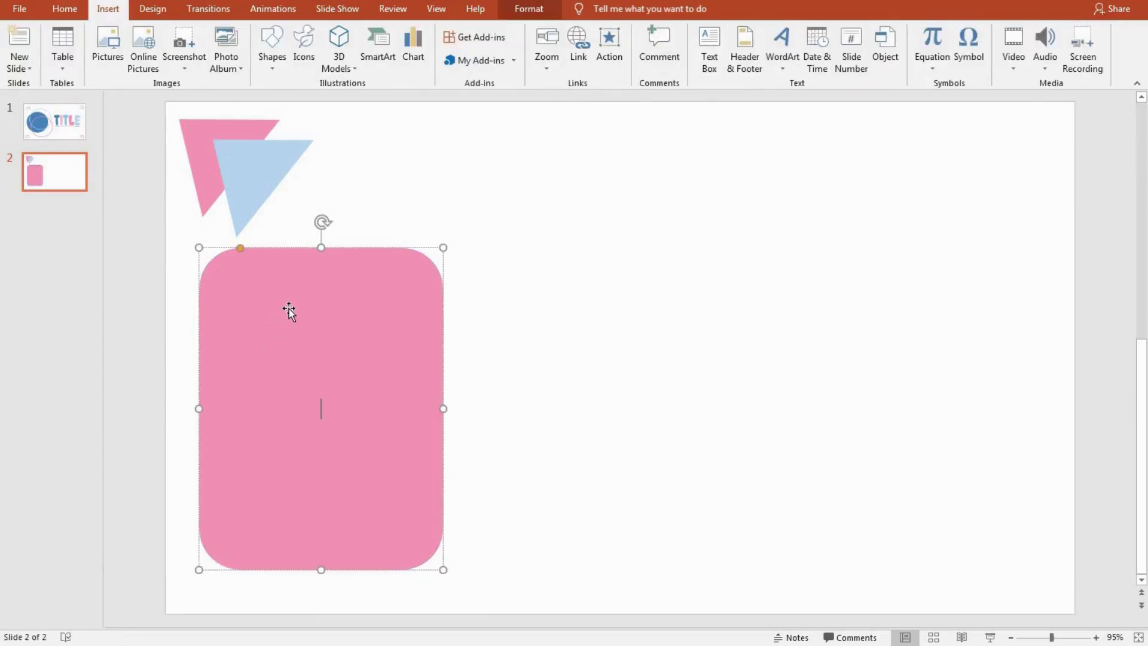
left_click(710, 48)
left_click(634, 154)
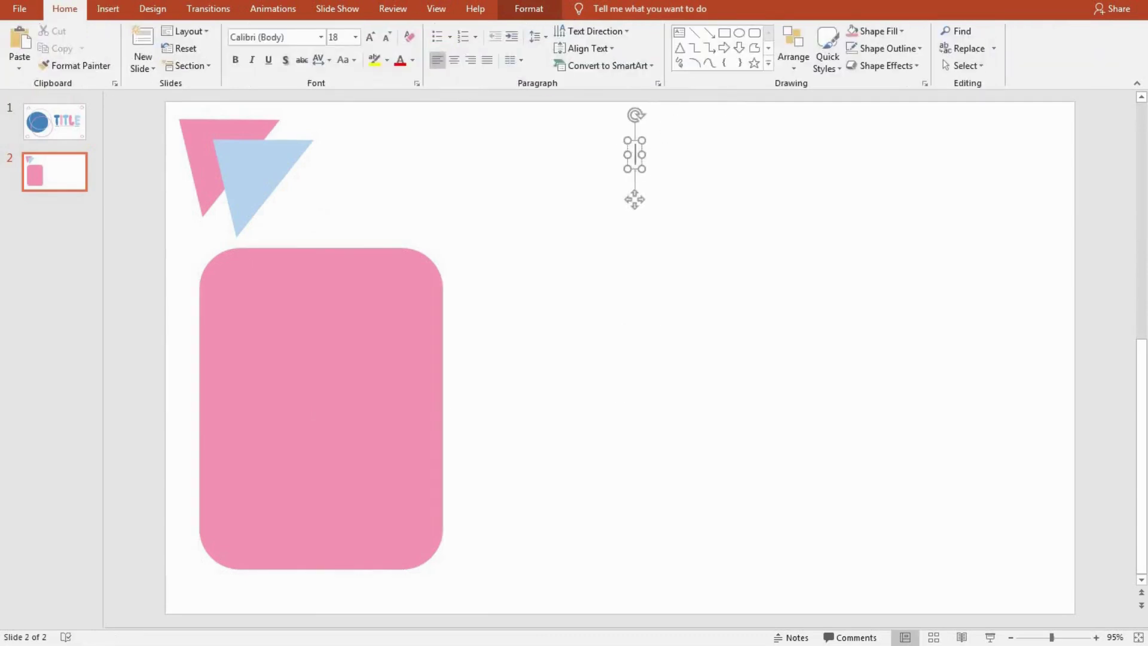
Type 01 in the text box, make it white, and move it into the pink rectangle
type("01")
key("ctrl+a")
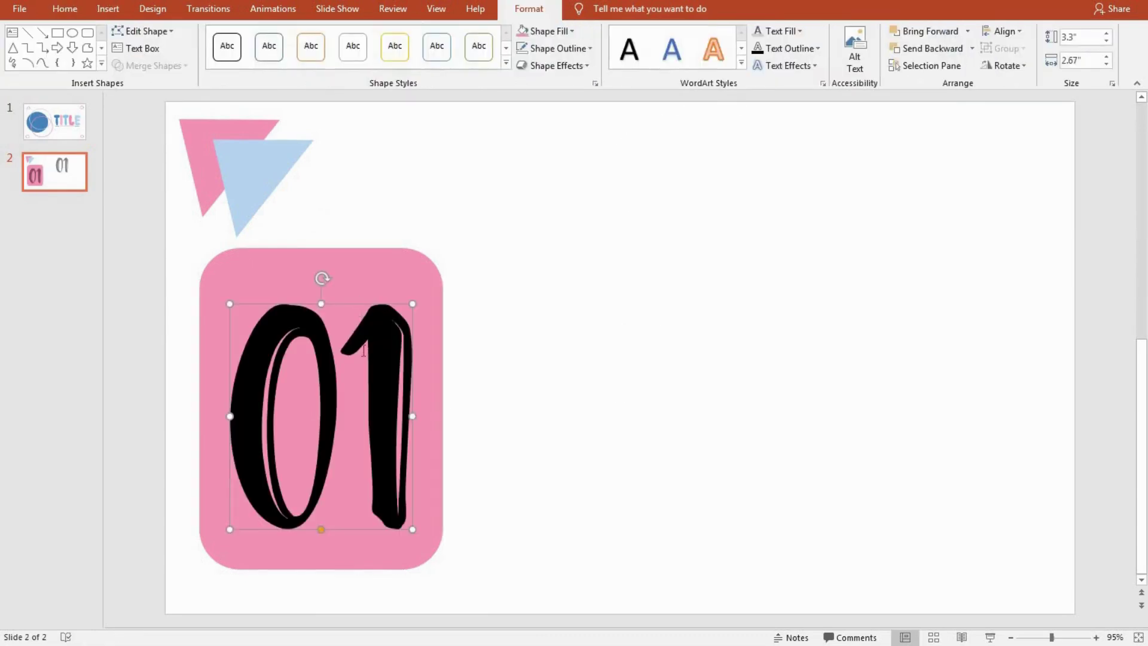
left_click(549, 31)
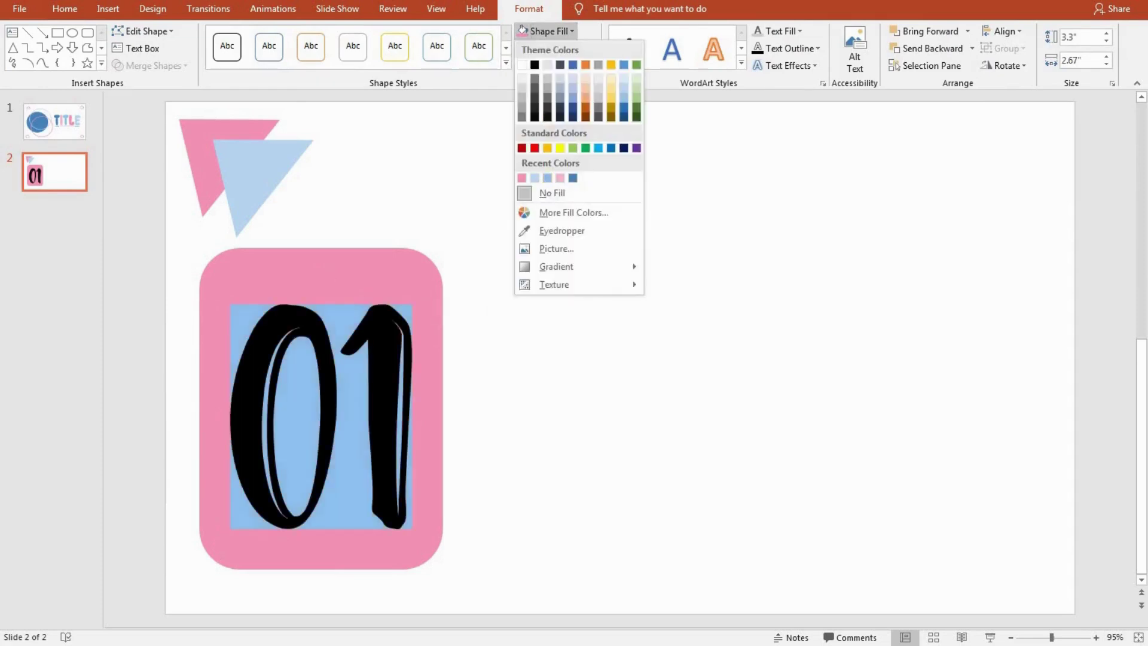
left_click(778, 31)
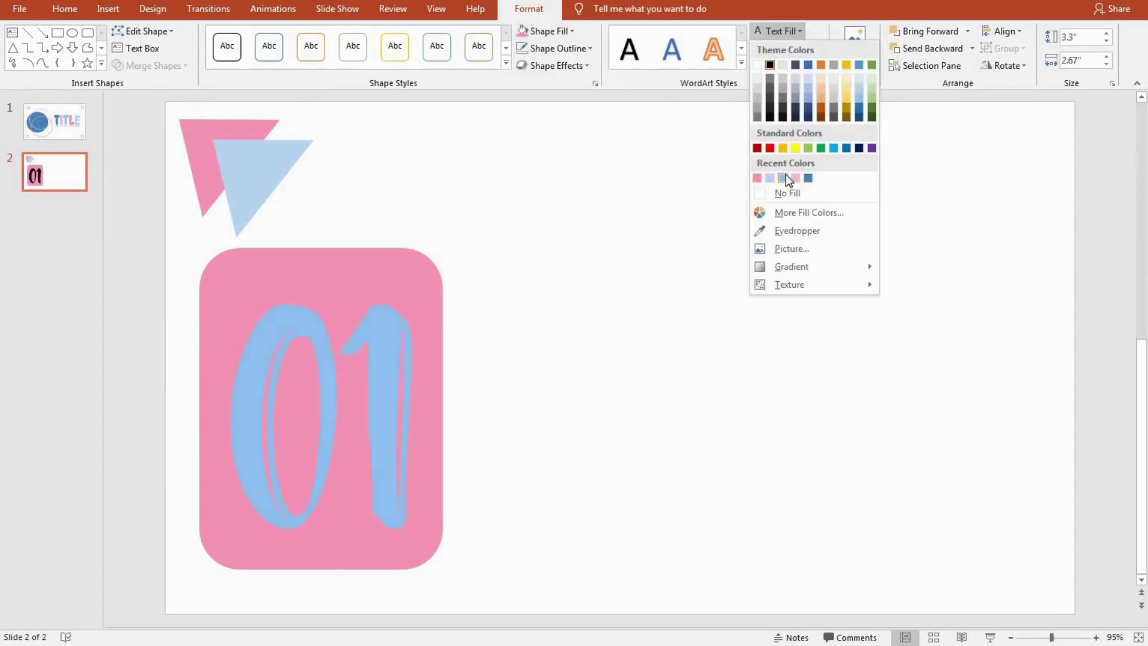
left_click(758, 65)
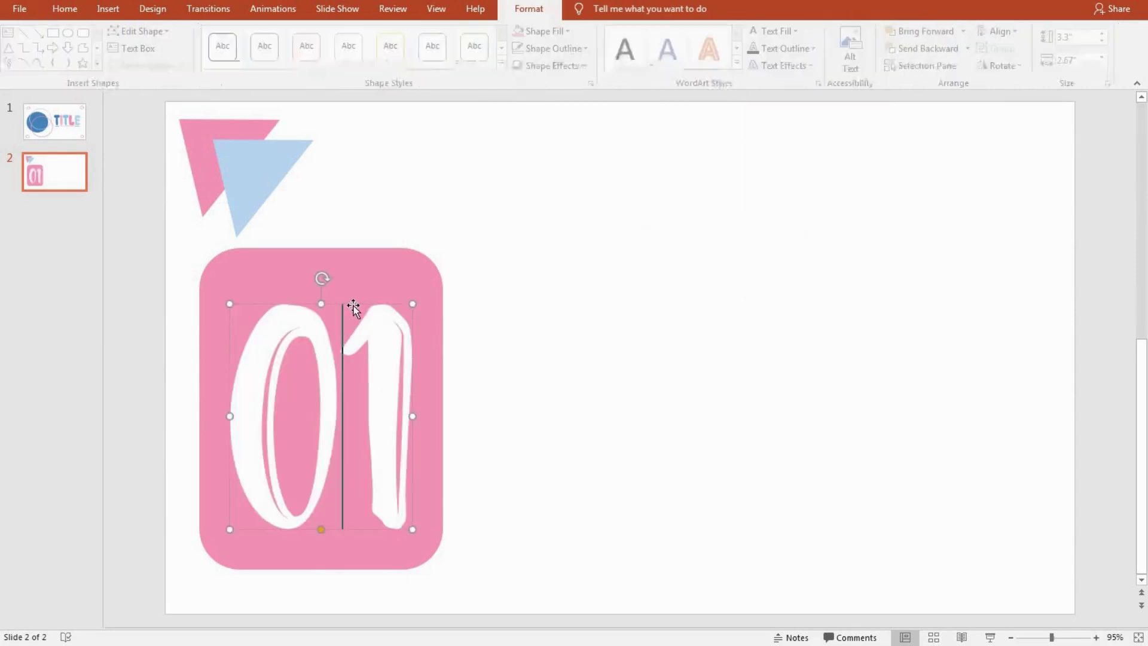
left_click_drag(353, 307, 353, 305)
left_click(537, 303)
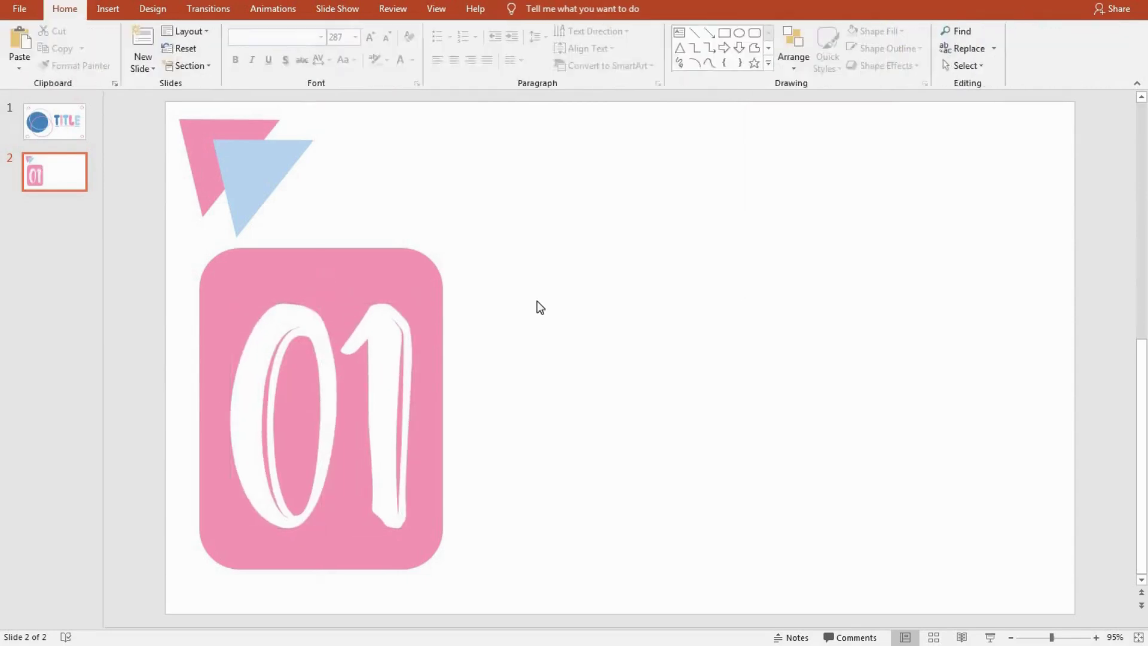
Paste the PRESENTATION text box and make its text light blue
key("ctrl+v")
key("ctrl+a")
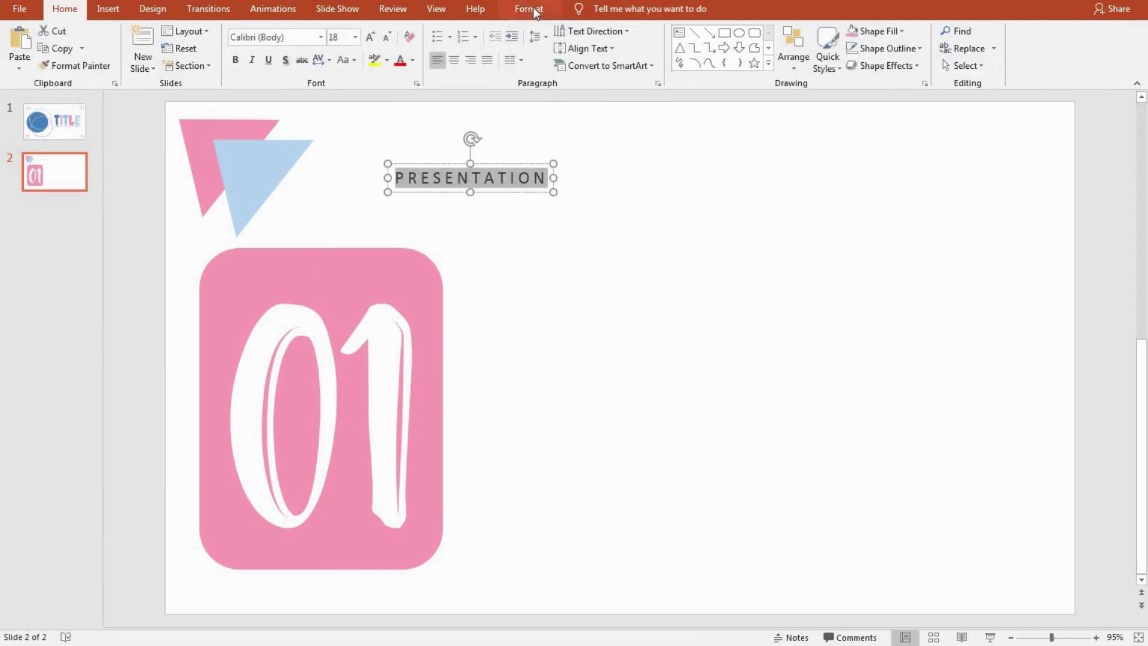
left_click(529, 10)
left_click(556, 29)
left_click(547, 193)
left_click(778, 31)
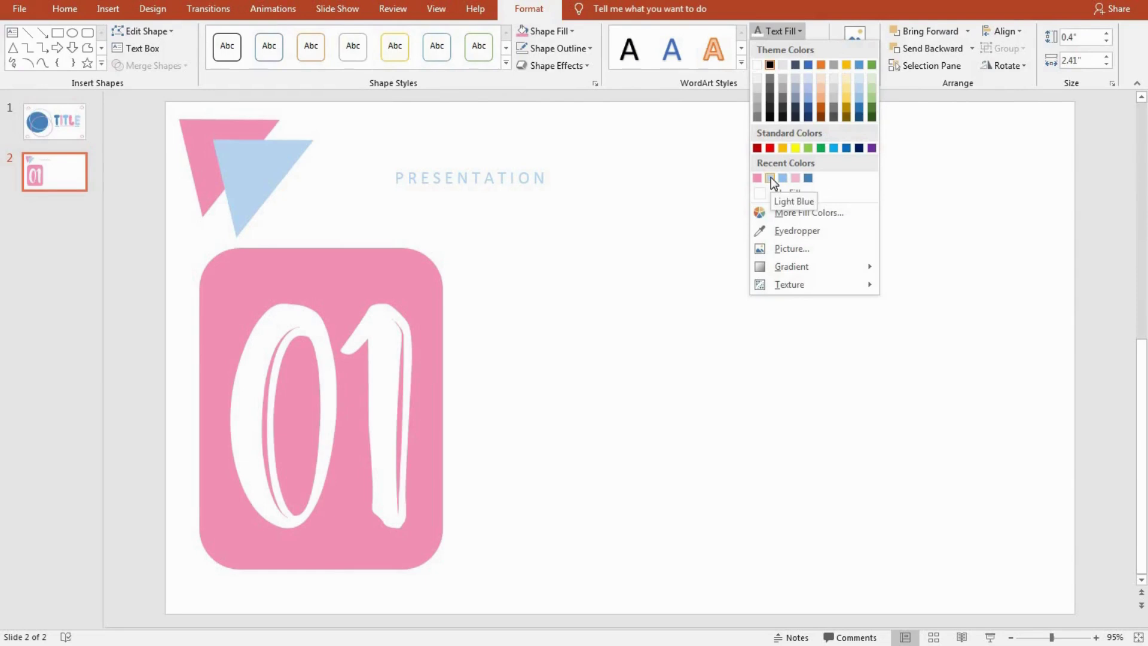
left_click(770, 178)
key("ctrl+z")
Set the heading font to ADELIA and enlarge it to 54 pt
left_click(64, 8)
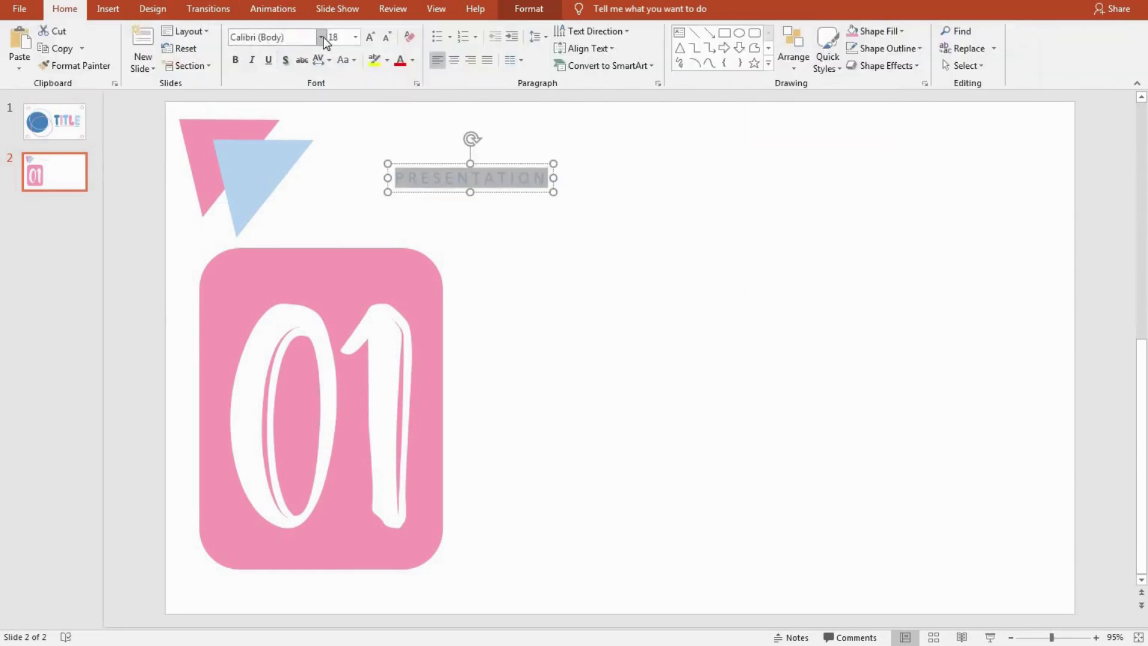
left_click(321, 37)
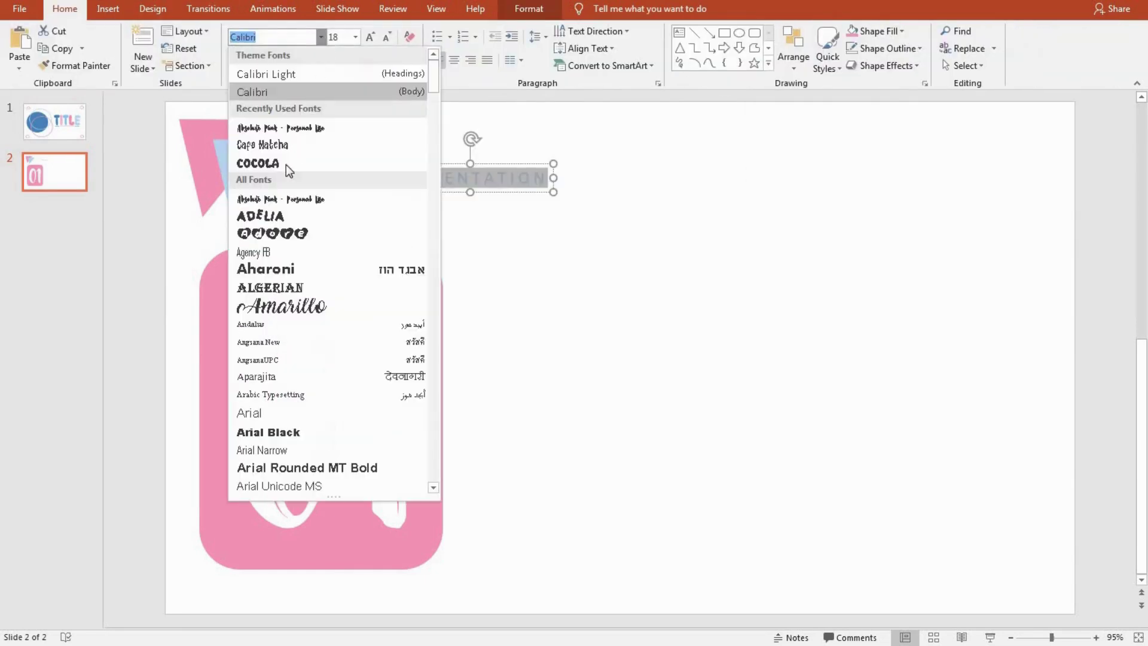
left_click(266, 216)
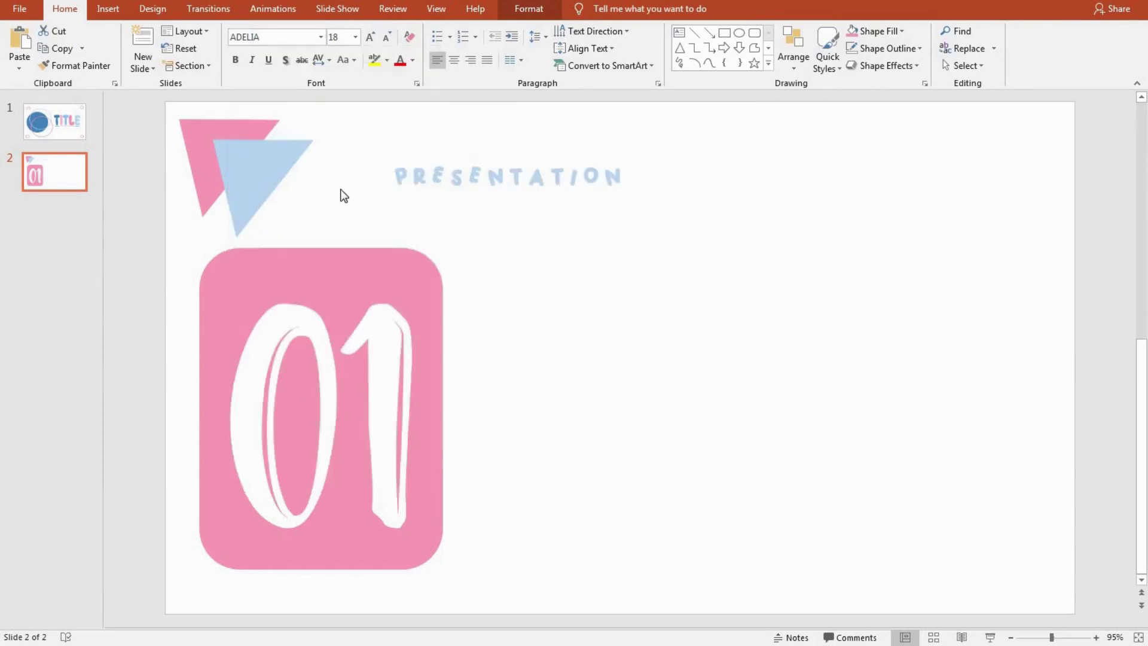
double_click(371, 37)
double_click(371, 37)
double_click(371, 37)
left_click(372, 37)
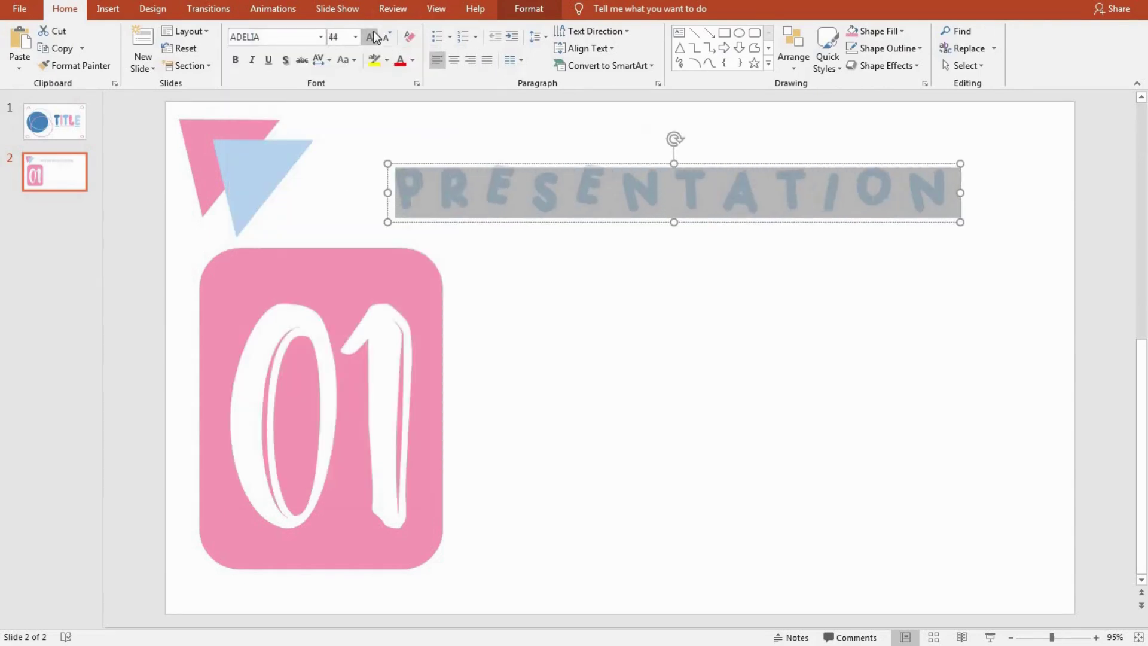
left_click(372, 37)
left_click(372, 37)
Position the PRESENTATION heading beside the triangles at the slide top
left_click_drag(561, 168, 483, 146)
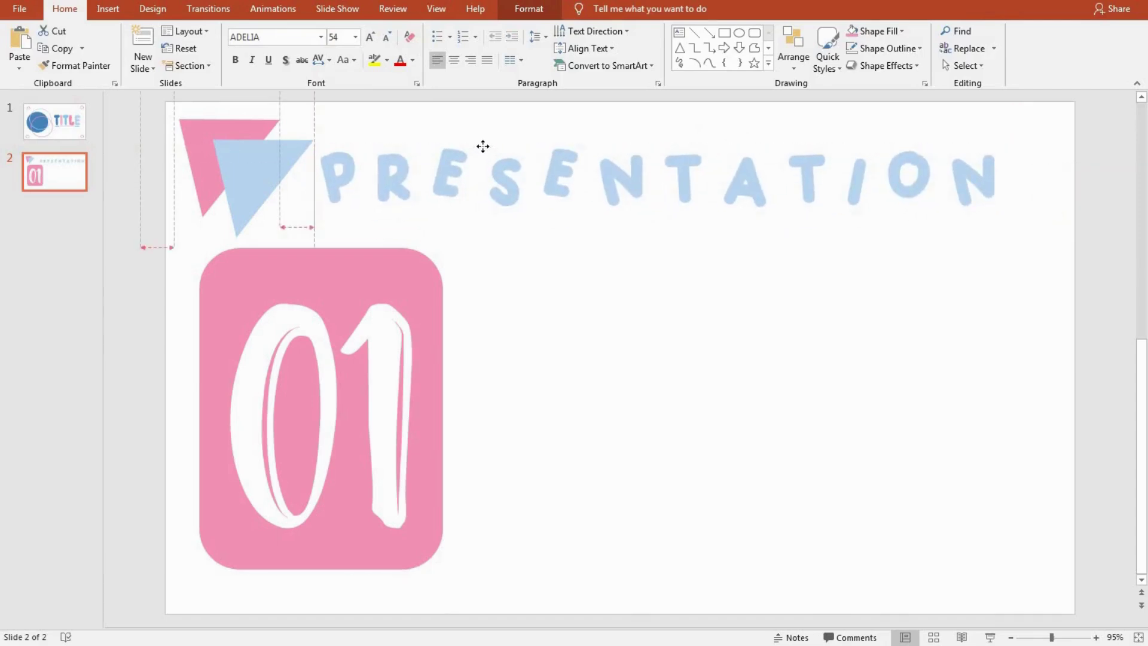
mouse_move(484, 146)
left_mouse_down()
mouse_move(457, 177)
mouse_move(490, 141)
left_mouse_up()
left_click(582, 239)
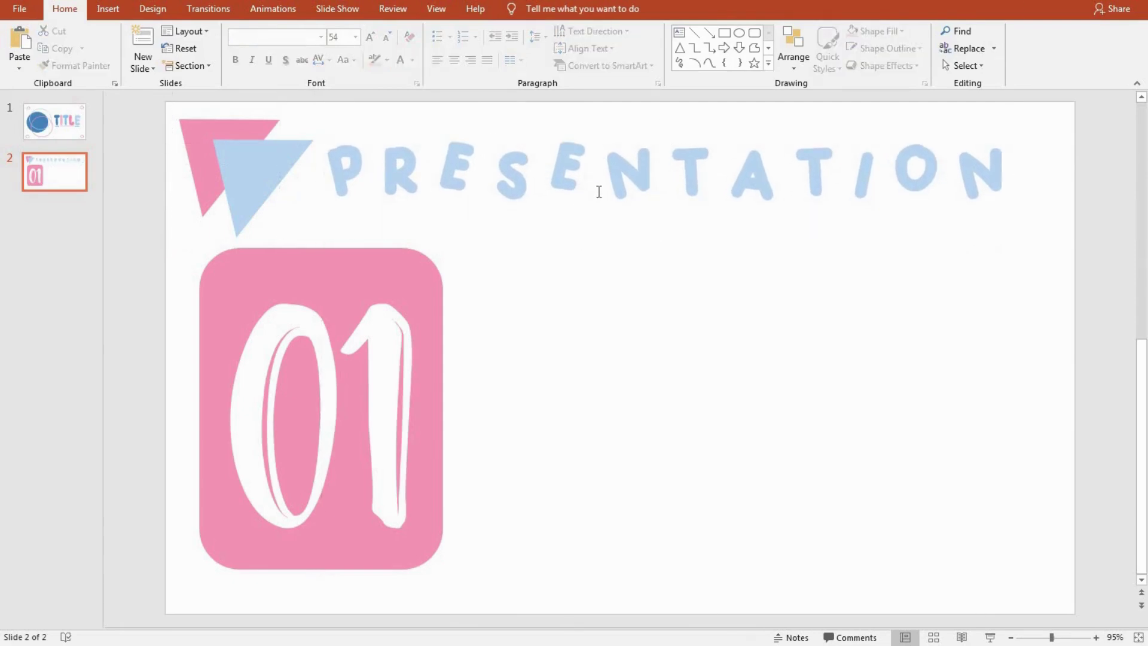
left_click(598, 191)
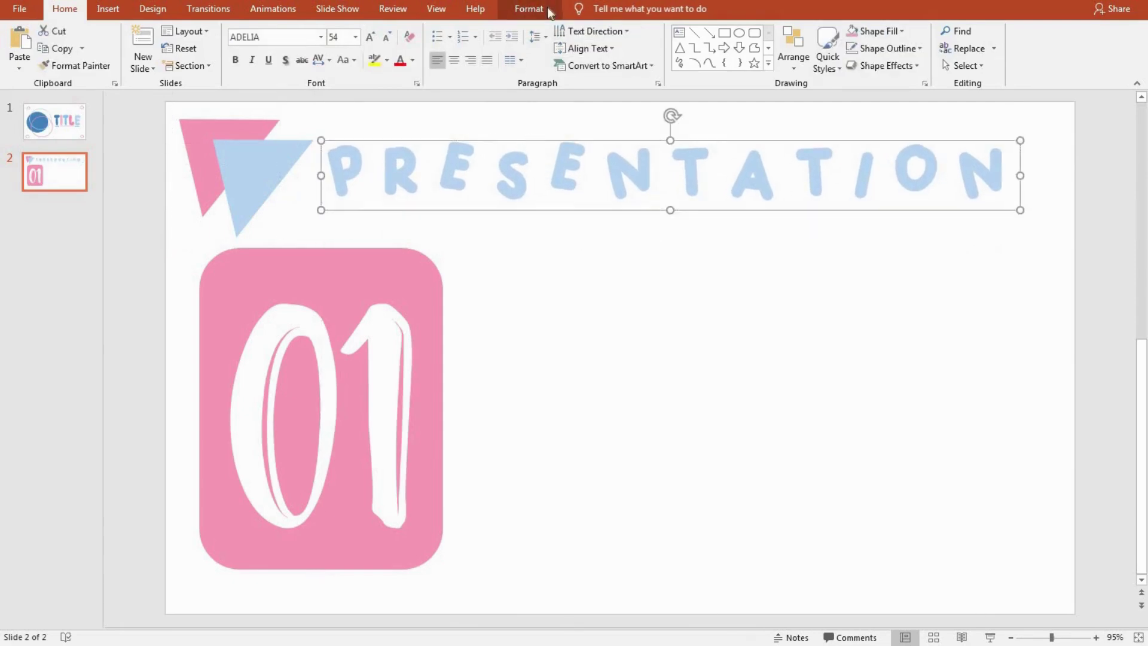
Apply the Square transform text effect to the heading, widen its box slightly, and bold it
left_click(528, 9)
left_click(787, 66)
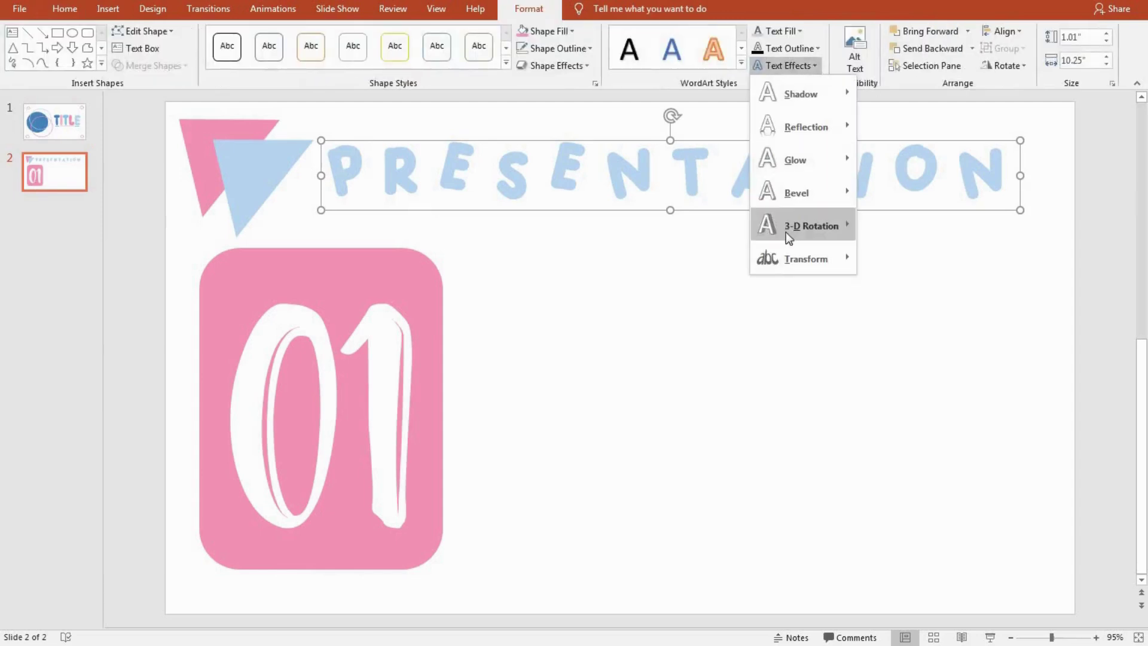
left_click(880, 366)
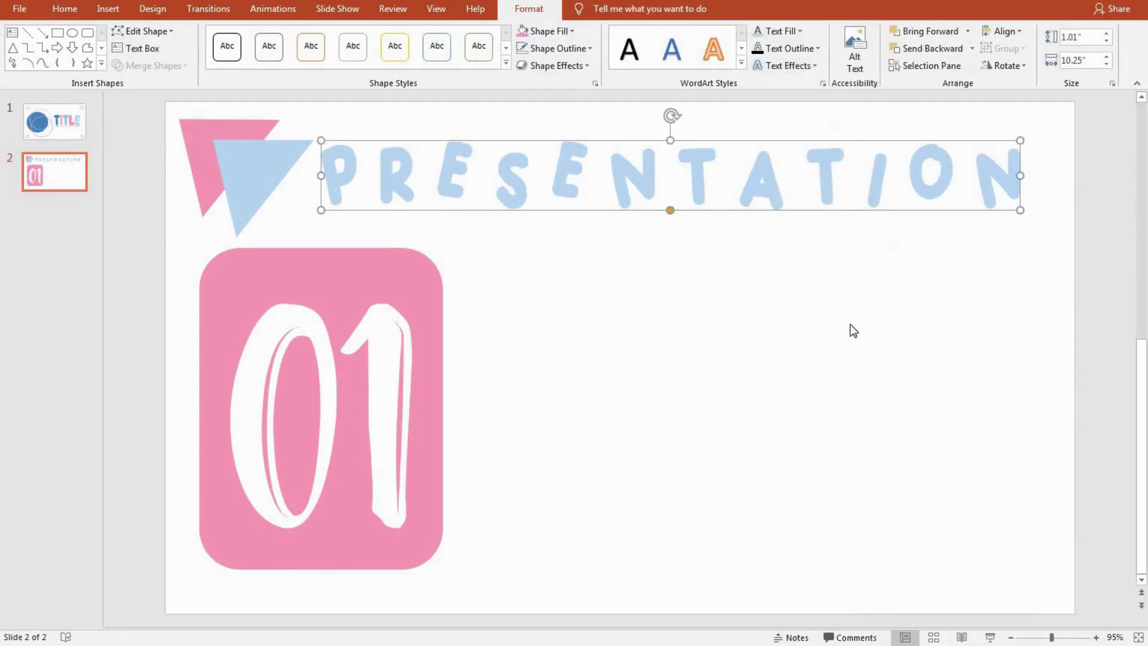
left_click_drag(1024, 177, 1029, 176)
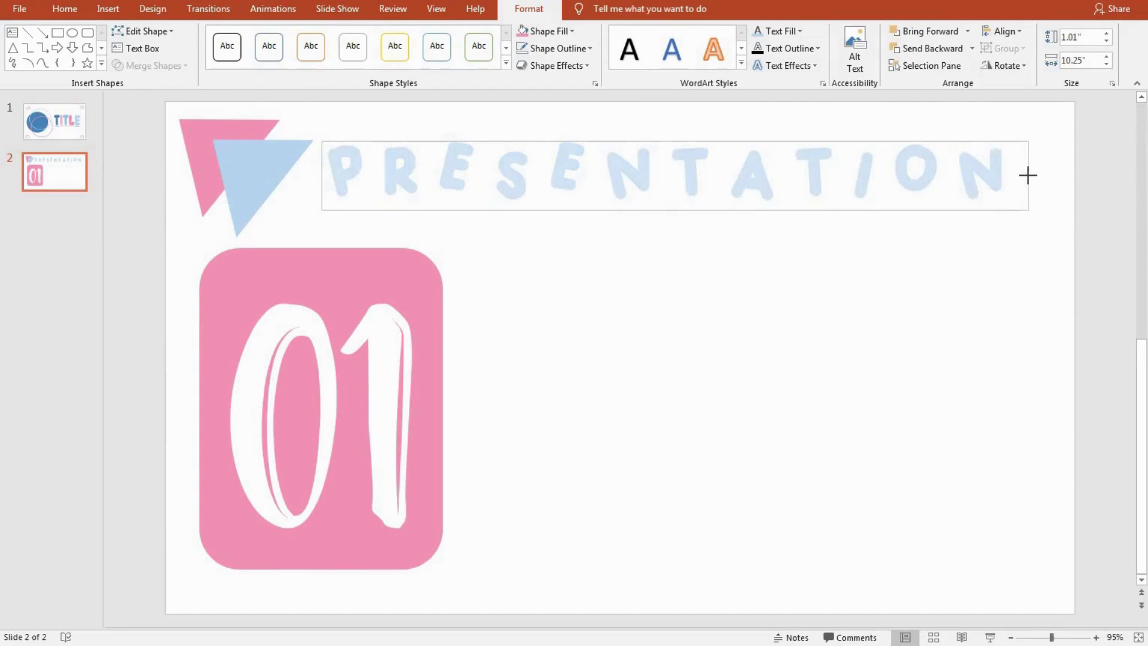
left_click(65, 9)
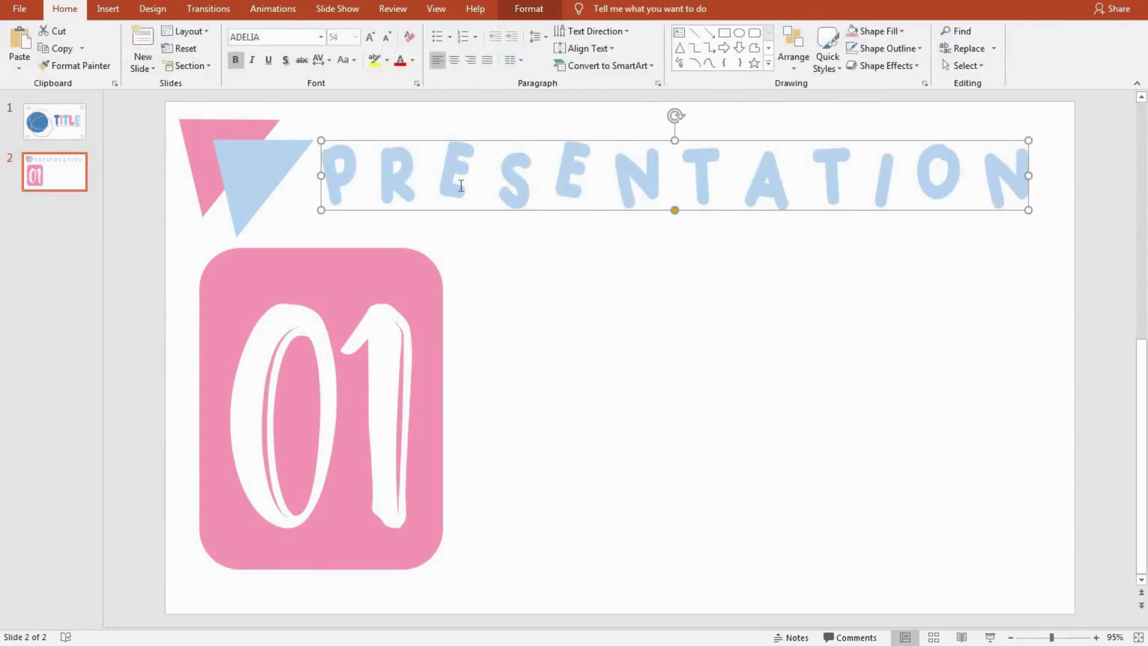
left_click(485, 126)
left_click(491, 149)
Duplicate the heading, make the copy pink, and offset it slightly over the blue original
left_click_drag(485, 144, 498, 200)
left_click(530, 9)
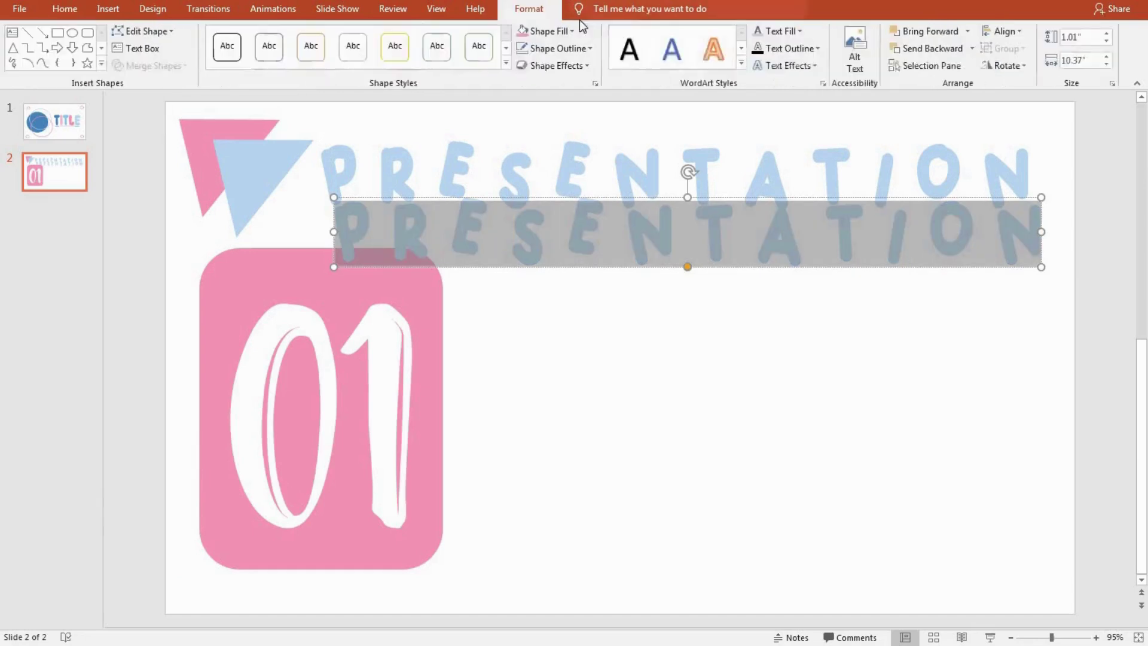
left_click(799, 31)
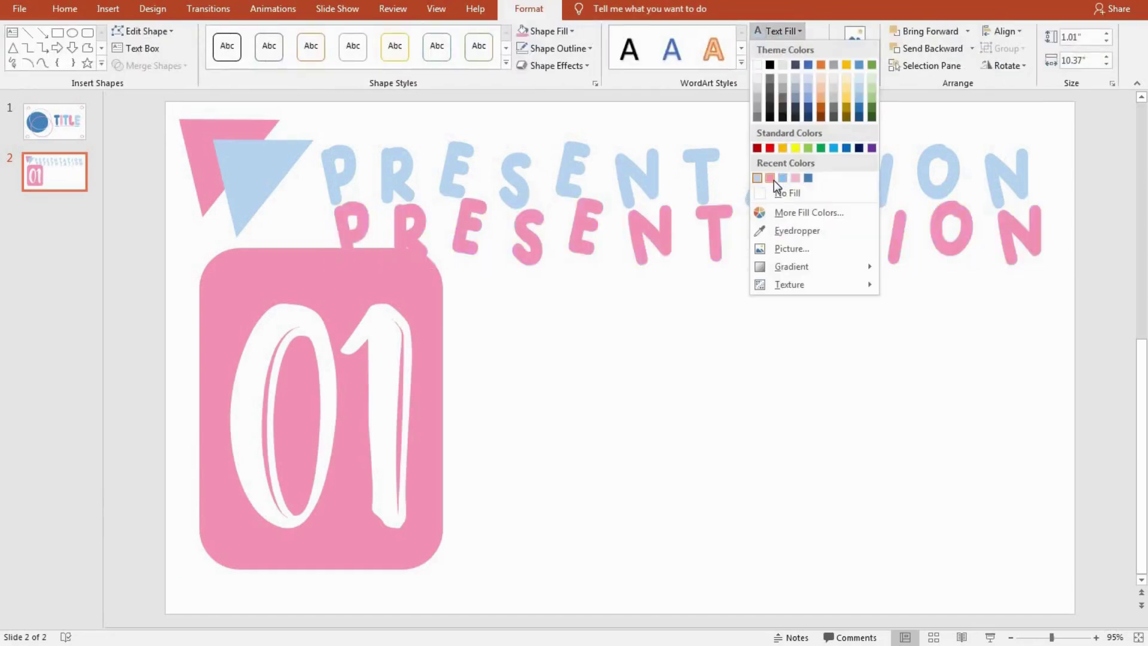
left_click(774, 181)
left_click_drag(641, 206, 616, 149)
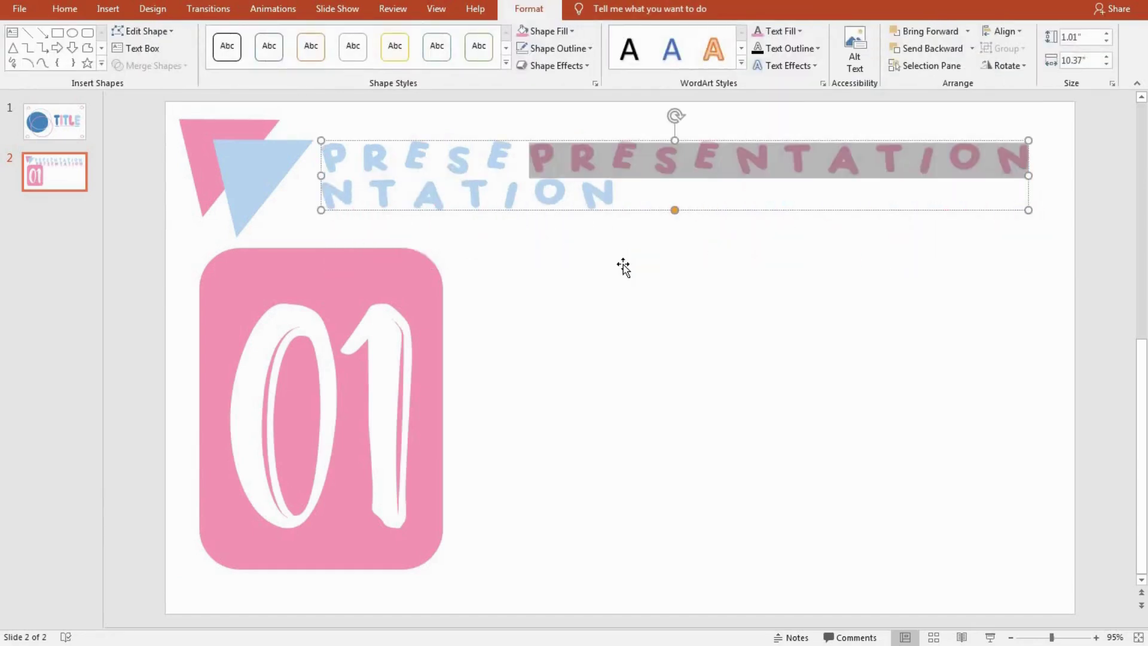
key("ctrl+z")
left_click_drag(559, 197, 554, 141)
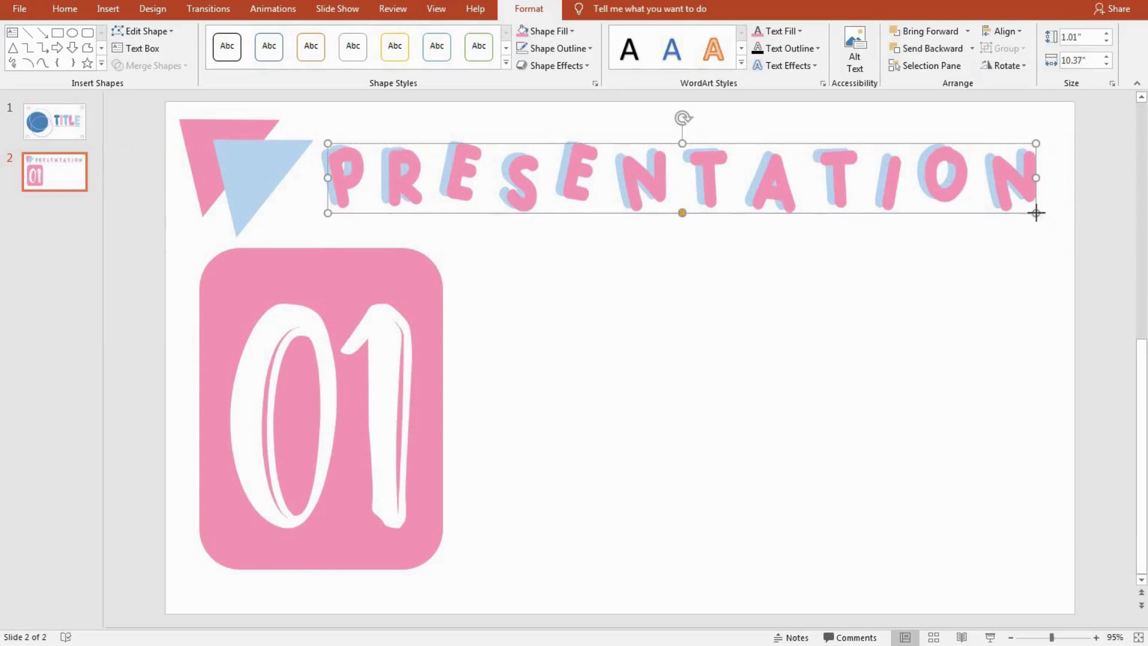
left_click_drag(1036, 213, 1032, 207)
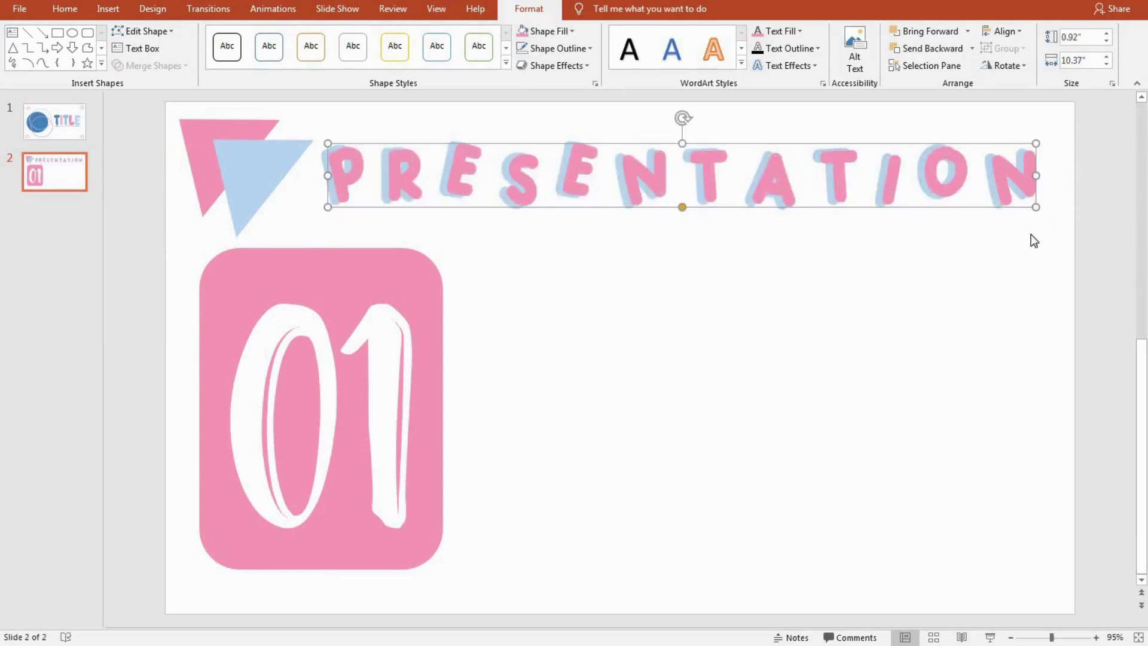
Give the front heading pink text with a dark outline
left_click(790, 31)
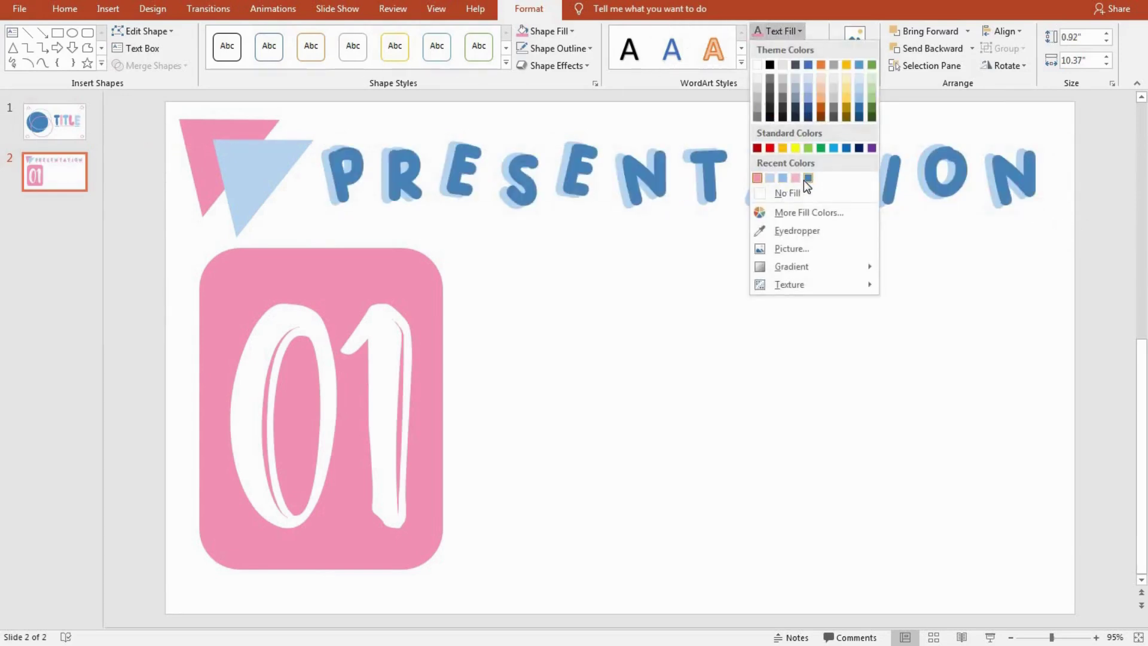
left_click(757, 178)
left_click(758, 51)
left_click(748, 256)
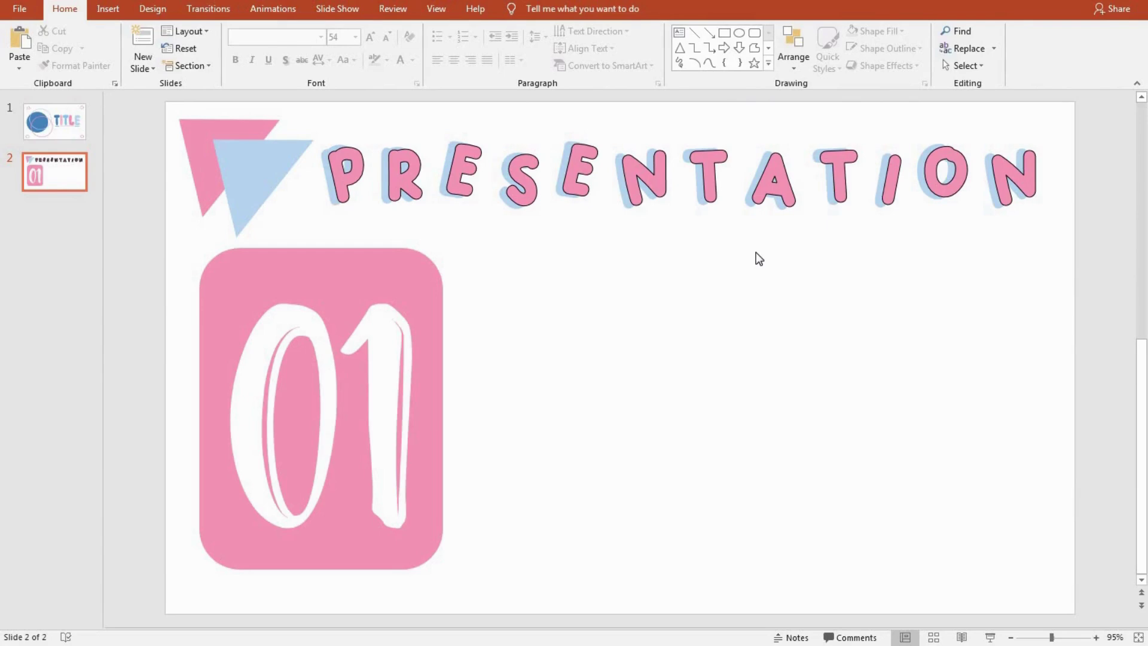
Paste the lorem ipsum paragraph beside the 01 box in Cafe Matcha 12 pt, justified, aligned under the heading
key("ctrl+v")
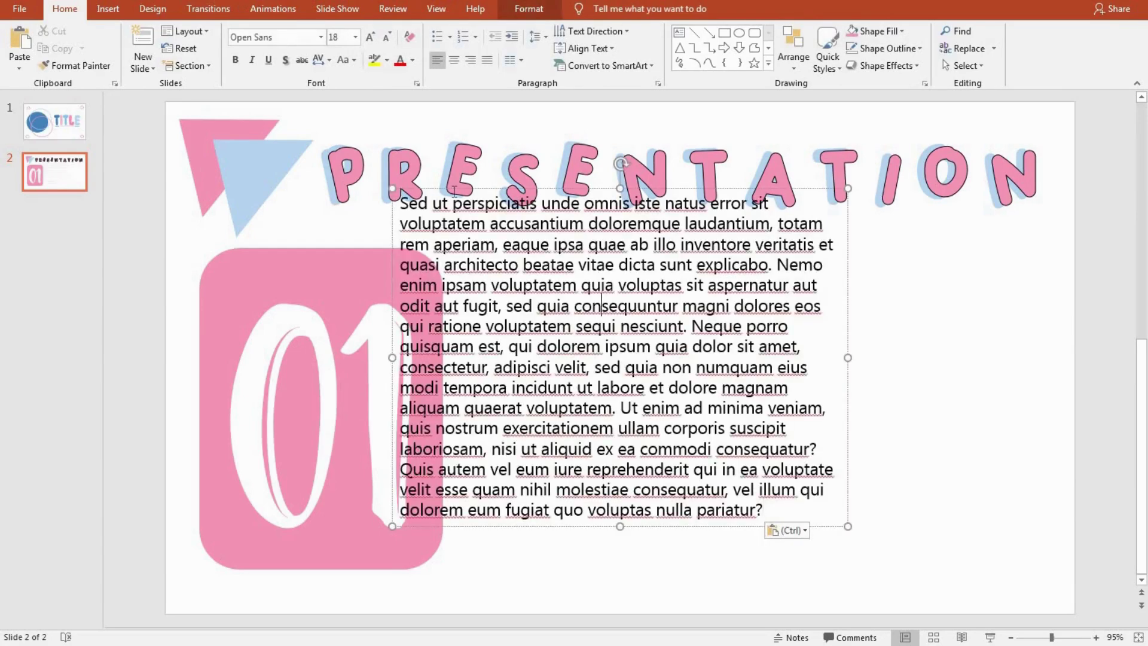
key("ctrl+a")
left_click(301, 34)
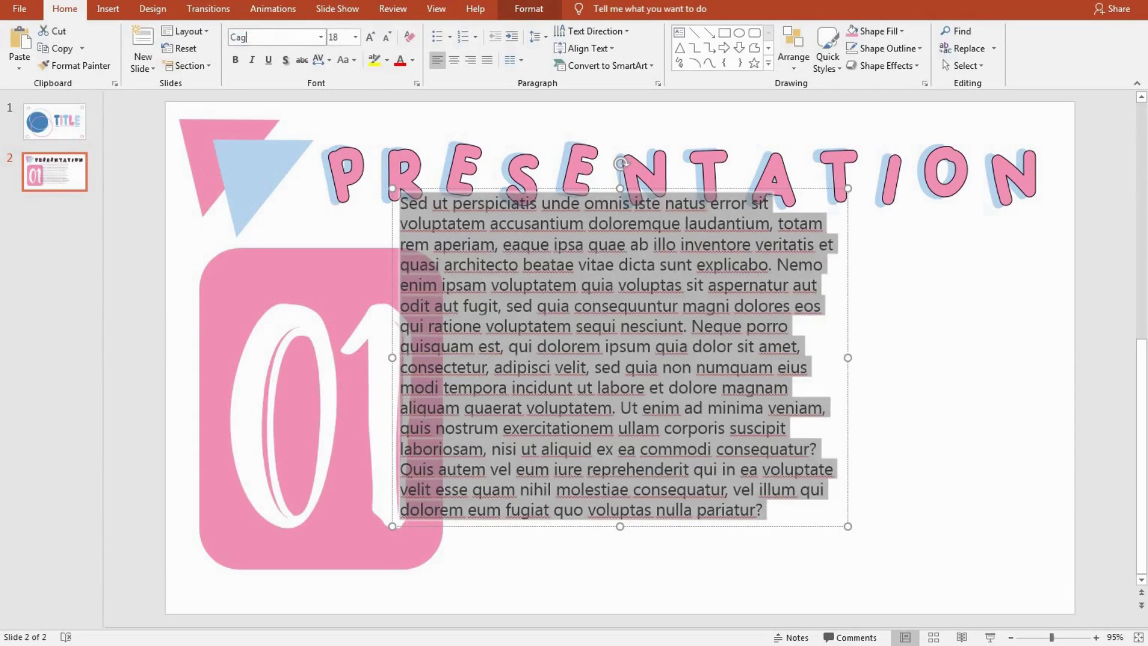
type("fe Matcha")
key("Return")
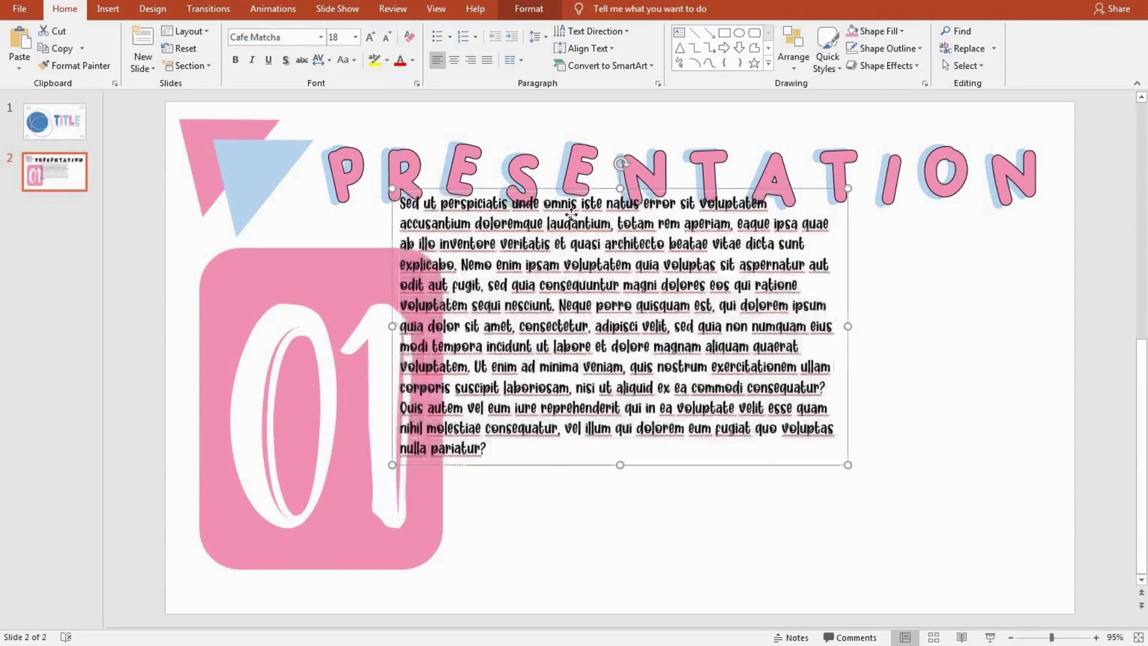
left_click_drag(564, 206, 634, 246)
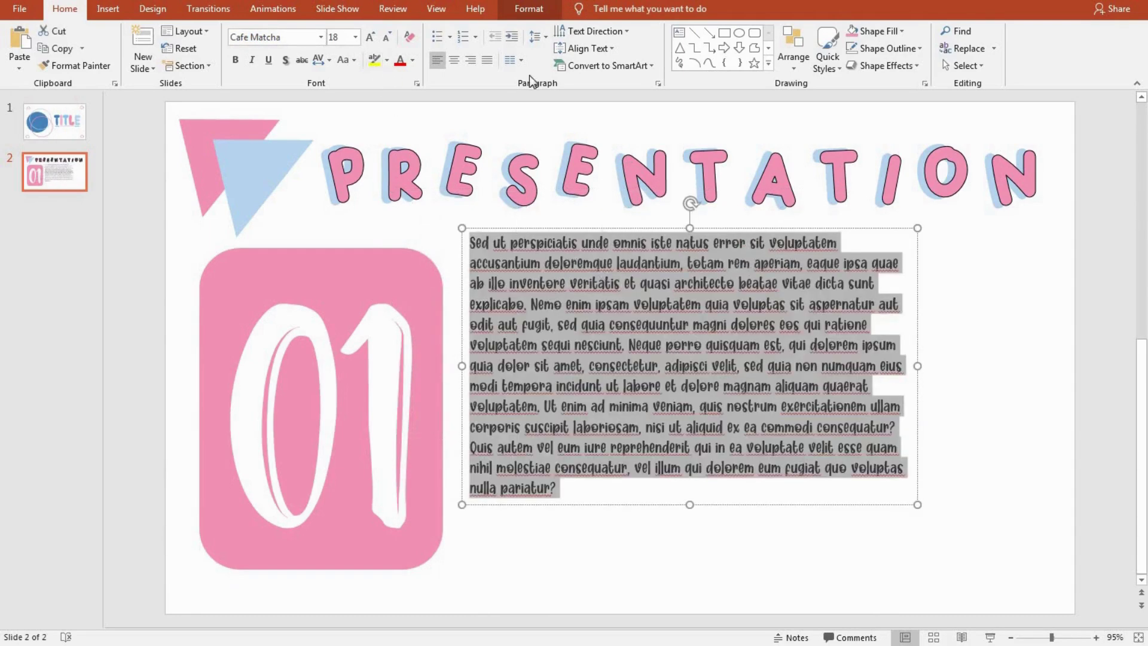
left_click(487, 59)
left_click(386, 37)
left_click(386, 37)
left_click(386, 37)
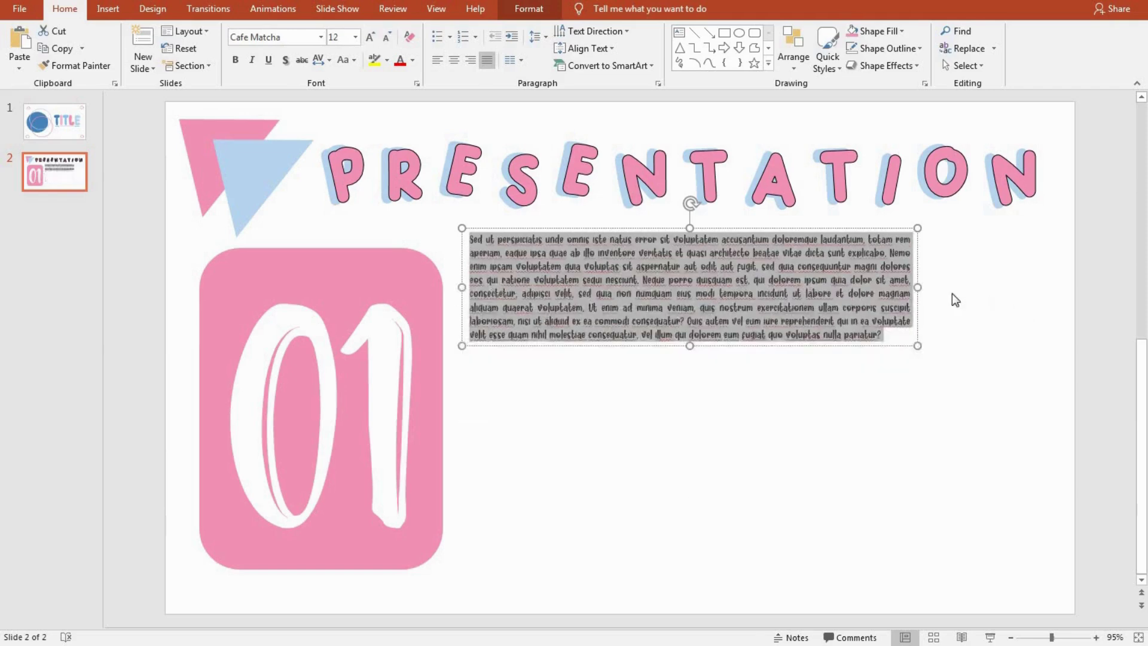
left_click_drag(918, 287, 1047, 285)
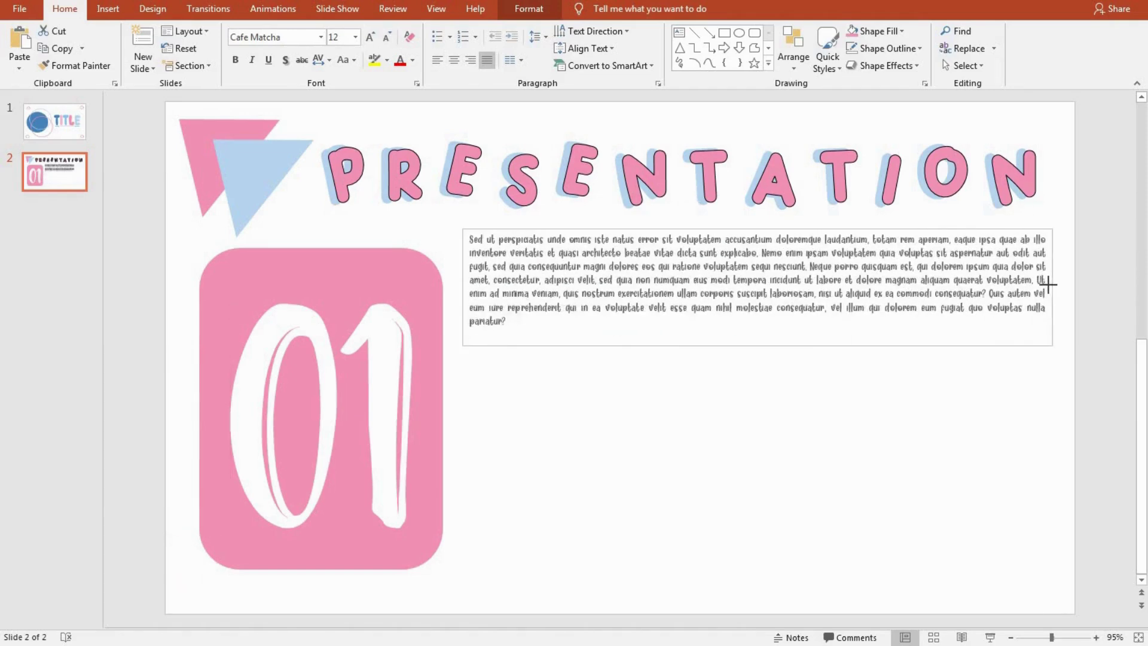
left_click_drag(782, 229, 773, 231)
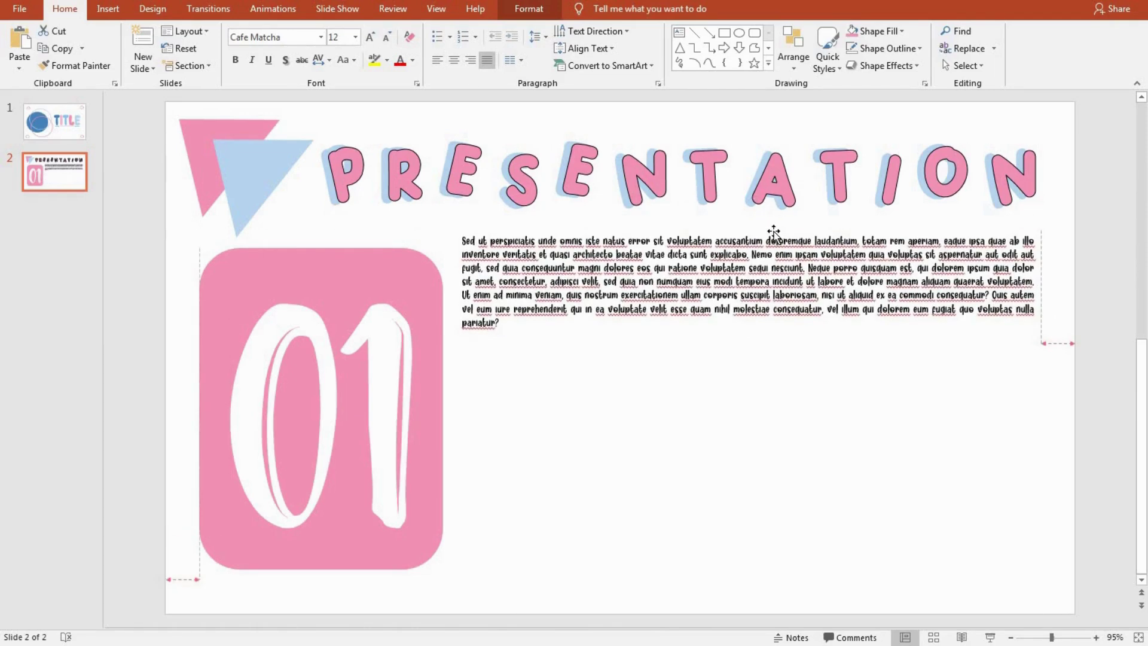
Add two copies of the paragraph stacked below the first
key("ctrl+c")
key("ctrl+v")
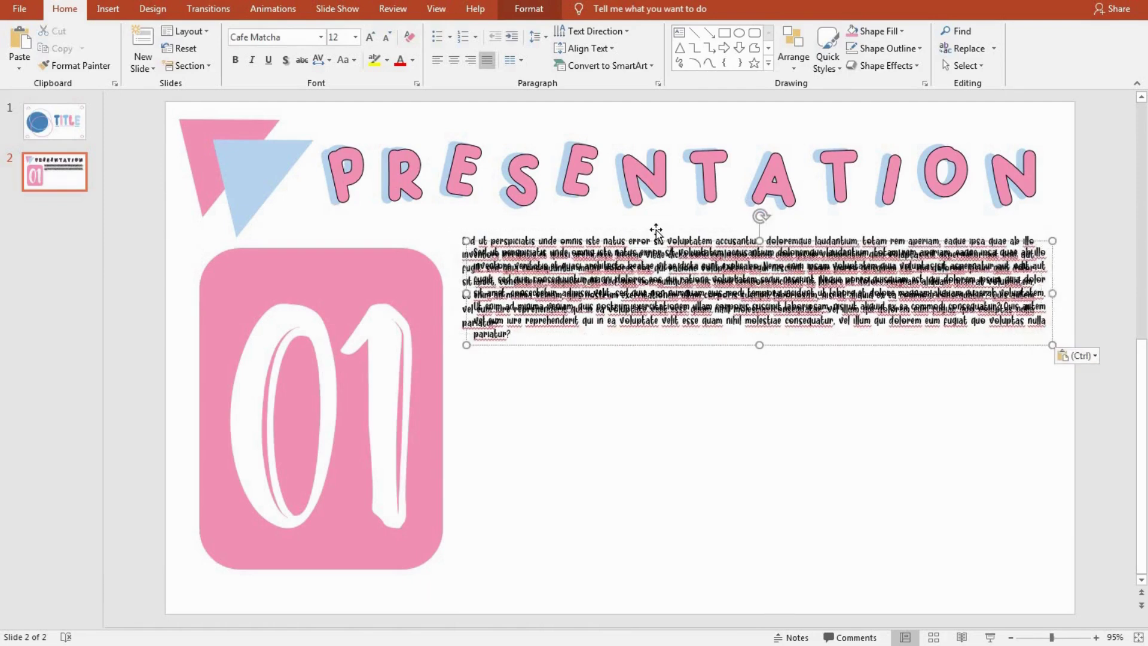
left_click_drag(636, 344, 625, 443)
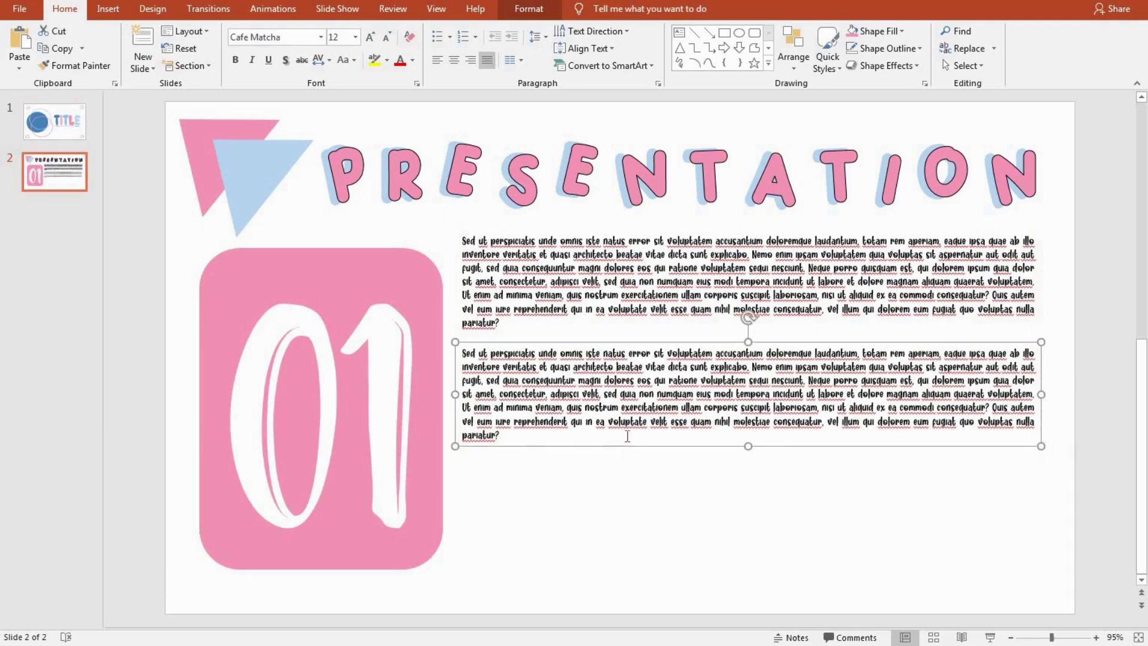
key("ctrl+v")
left_click_drag(585, 475, 588, 559)
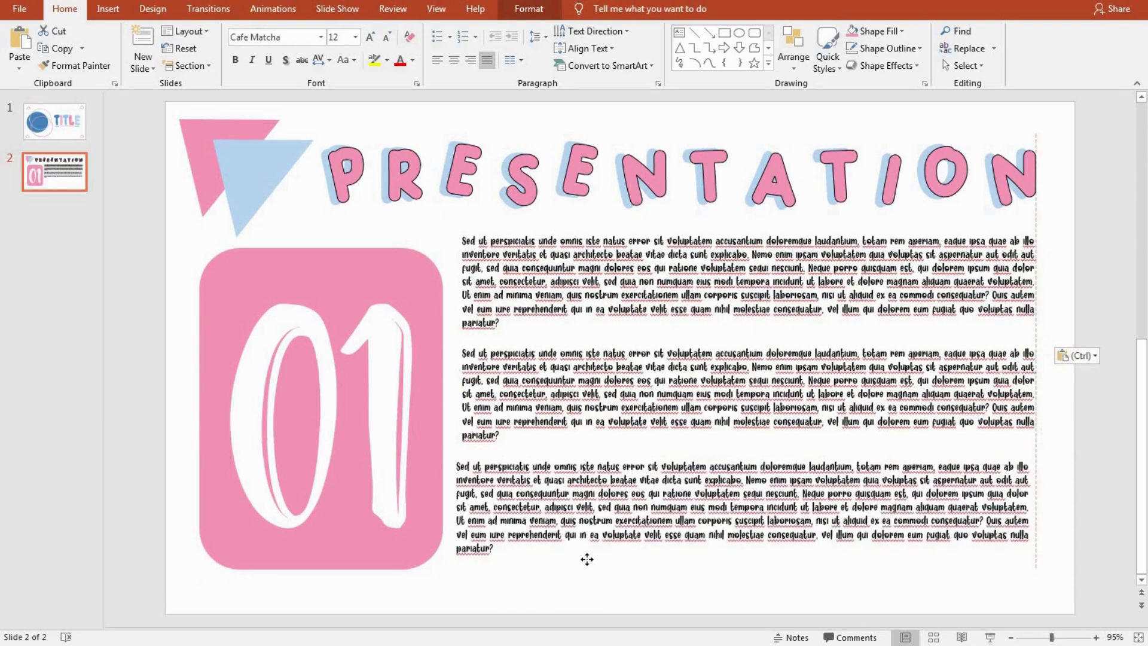
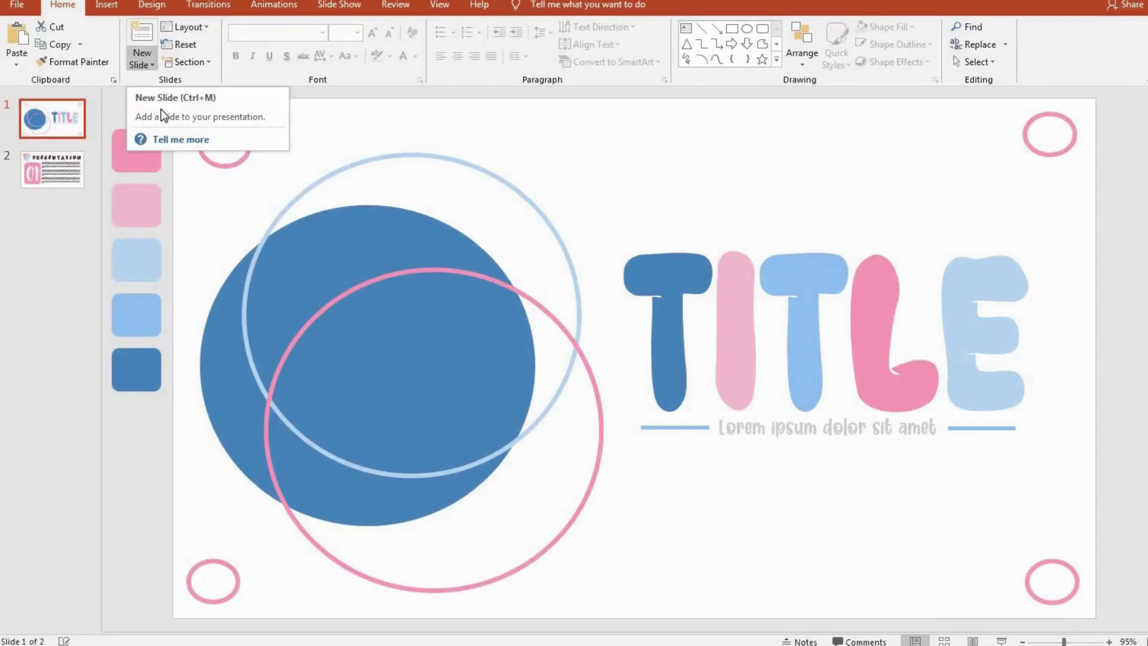
Add a blank slide after slide 2 and paste copies to make four blank slides
left_click(142, 64)
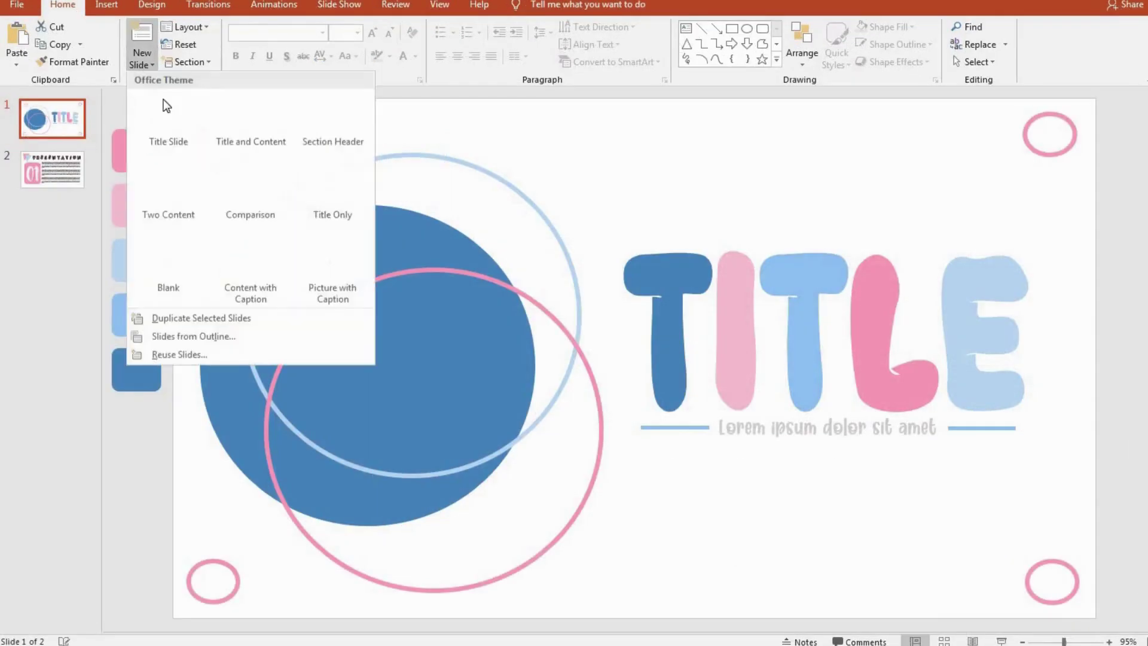
left_click(166, 256)
key("ctrl+c")
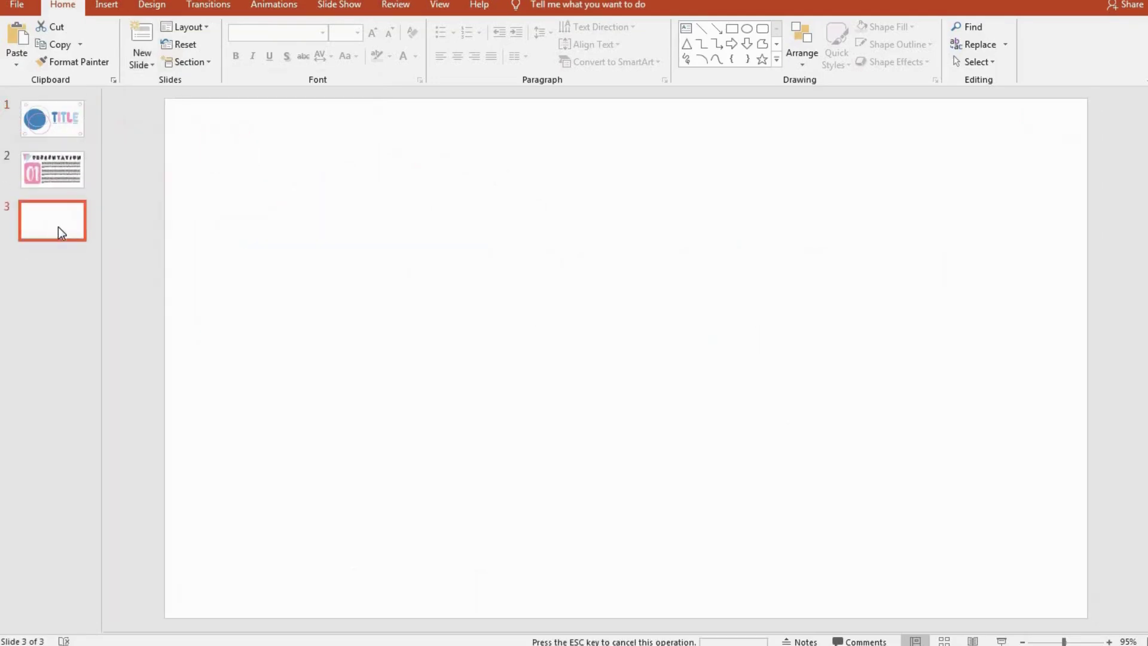
key("ctrl+v")
key("ctrl+v")
key("ctrl+v")
left_click(49, 227)
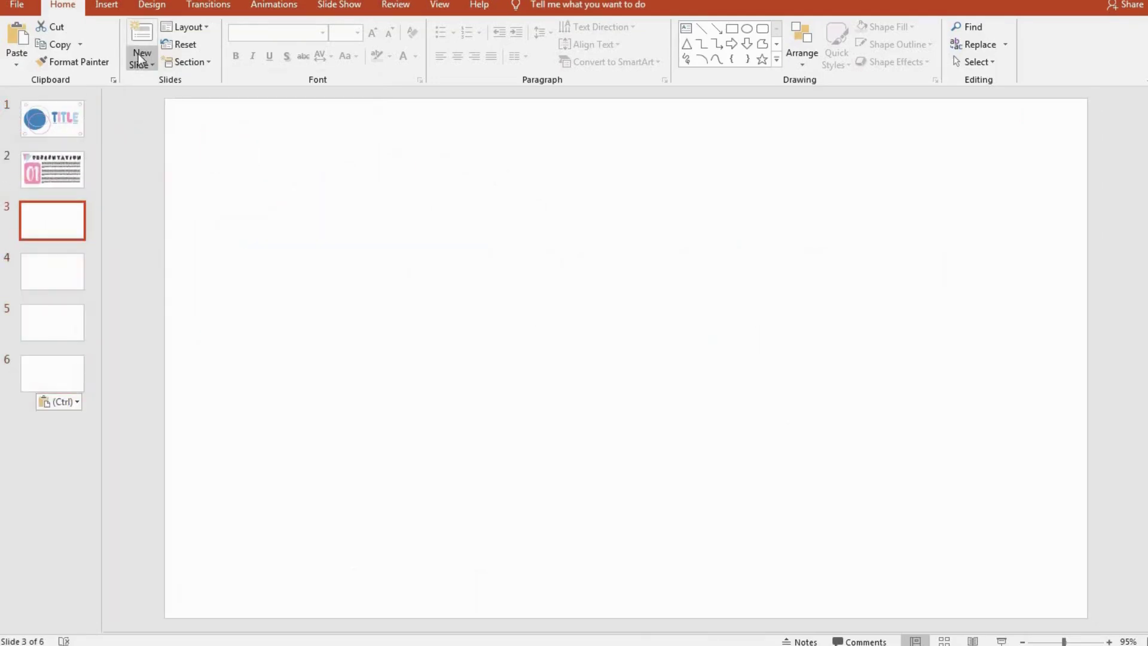
Select the five pastel colour swatches on the title slide
left_click(77, 109)
left_click(138, 154)
left_click(140, 201, "shift")
left_click(142, 261, "shift")
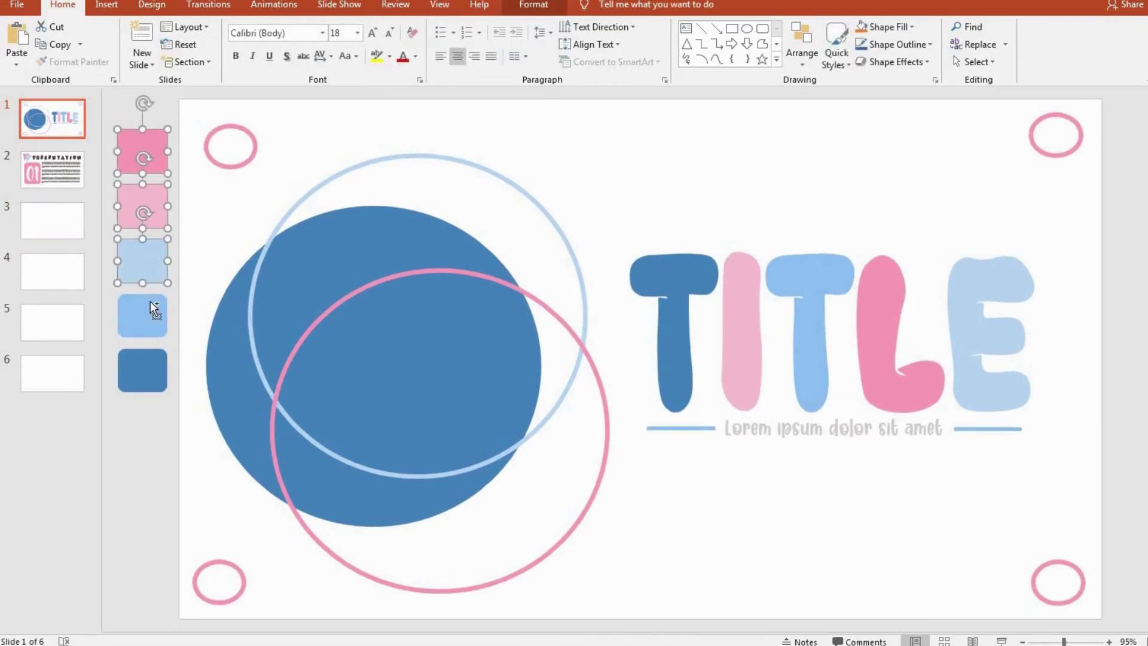
left_click(142, 315, "shift")
left_click(142, 370, "shift")
Paste the five swatches onto slide 3 and slide 6, then return to slide 3
left_click(53, 220)
key("ctrl+v")
left_click(63, 290)
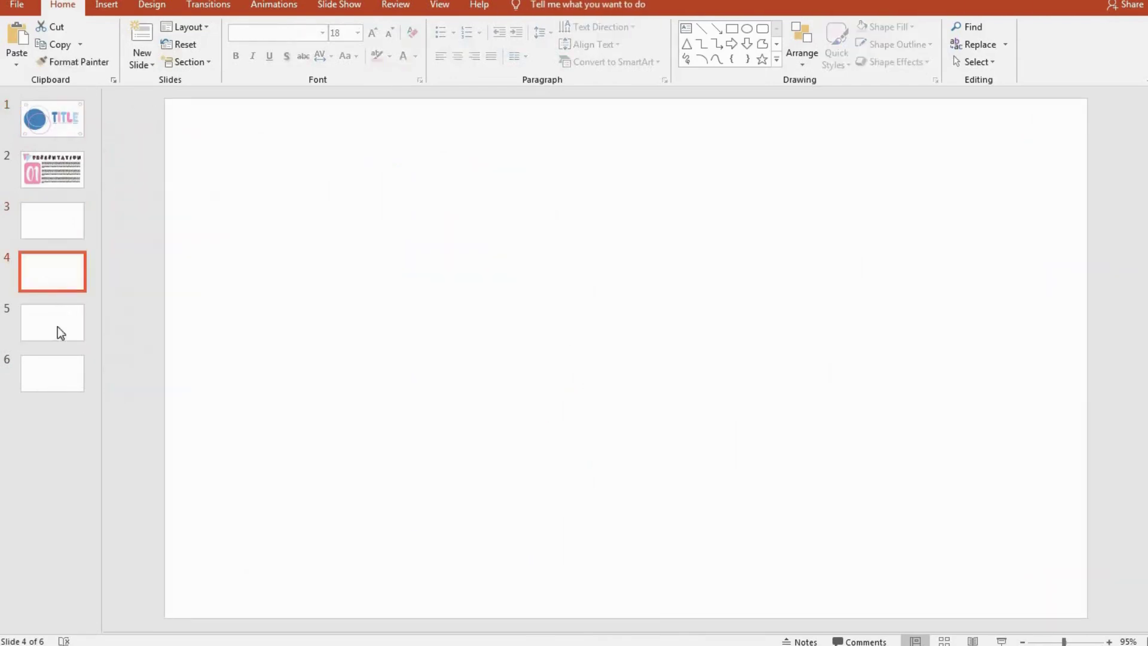
left_click(52, 322)
left_click(60, 375)
key("ctrl+v")
left_click(56, 241)
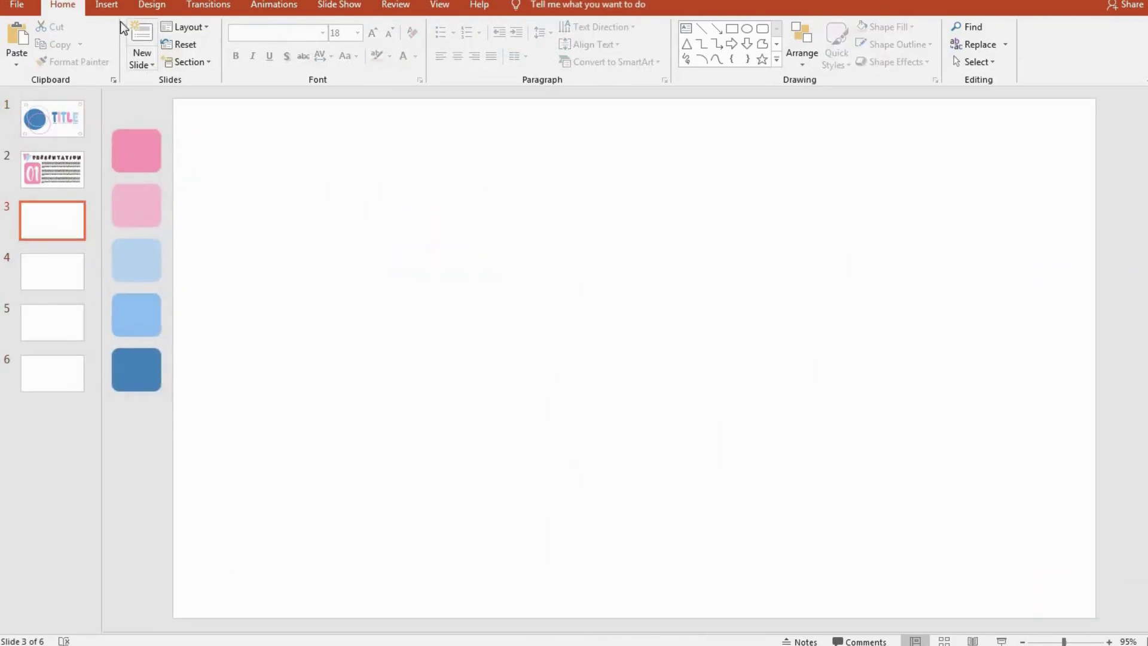
left_click(106, 5)
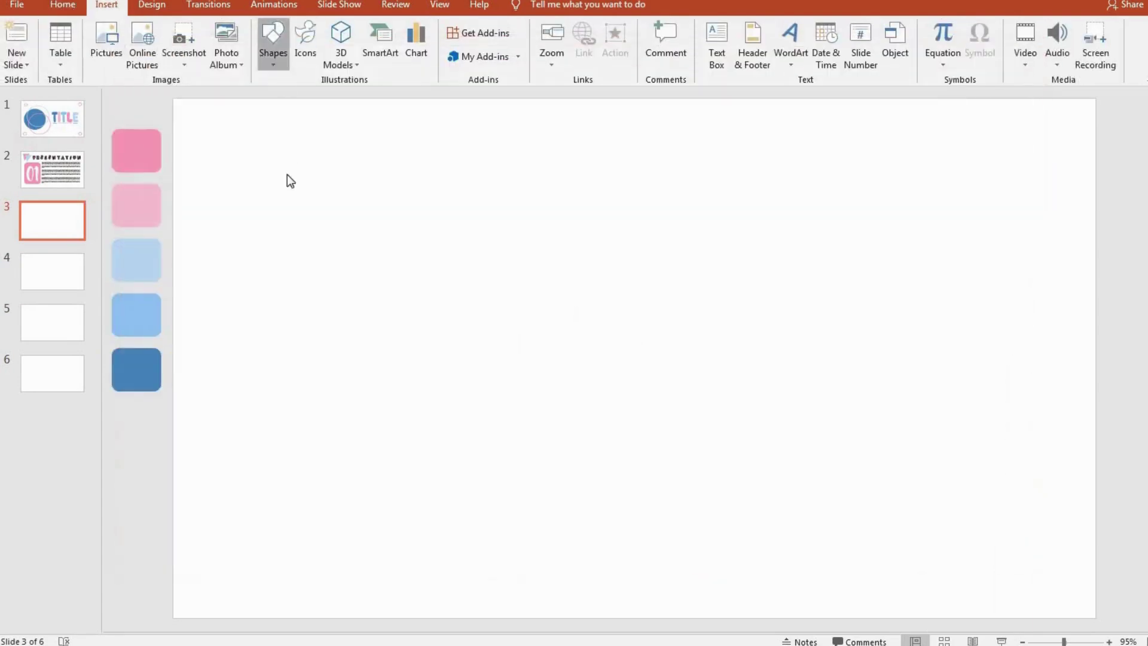
Draw a rectangle near the top of slide 3, fill it pink with no outline
left_click(273, 42)
left_click(312, 96)
mouse_move(216, 200)
left_mouse_down()
mouse_move(518, 375)
mouse_move(571, 386)
mouse_move(546, 390)
left_mouse_up()
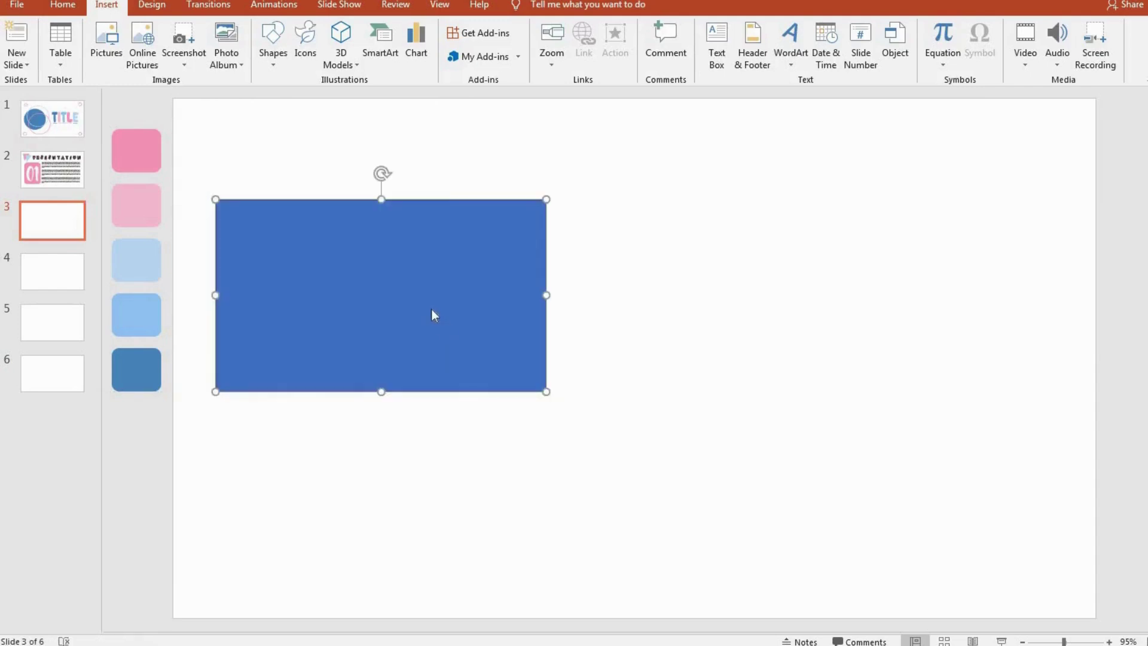
left_click_drag(435, 316, 428, 251)
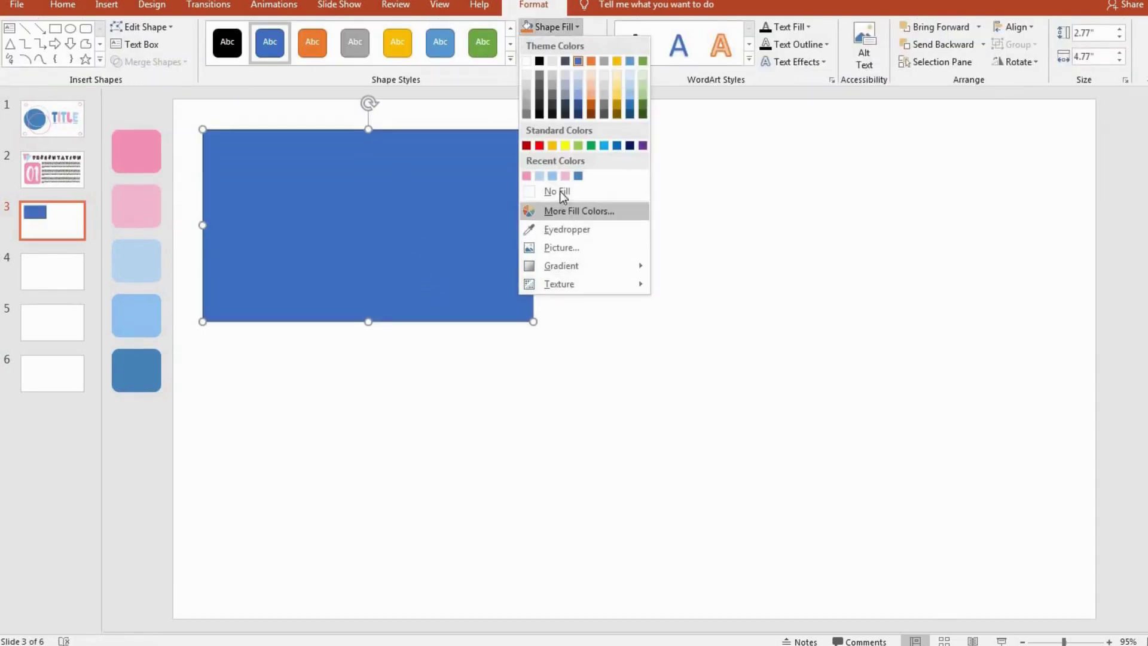
left_click(526, 176)
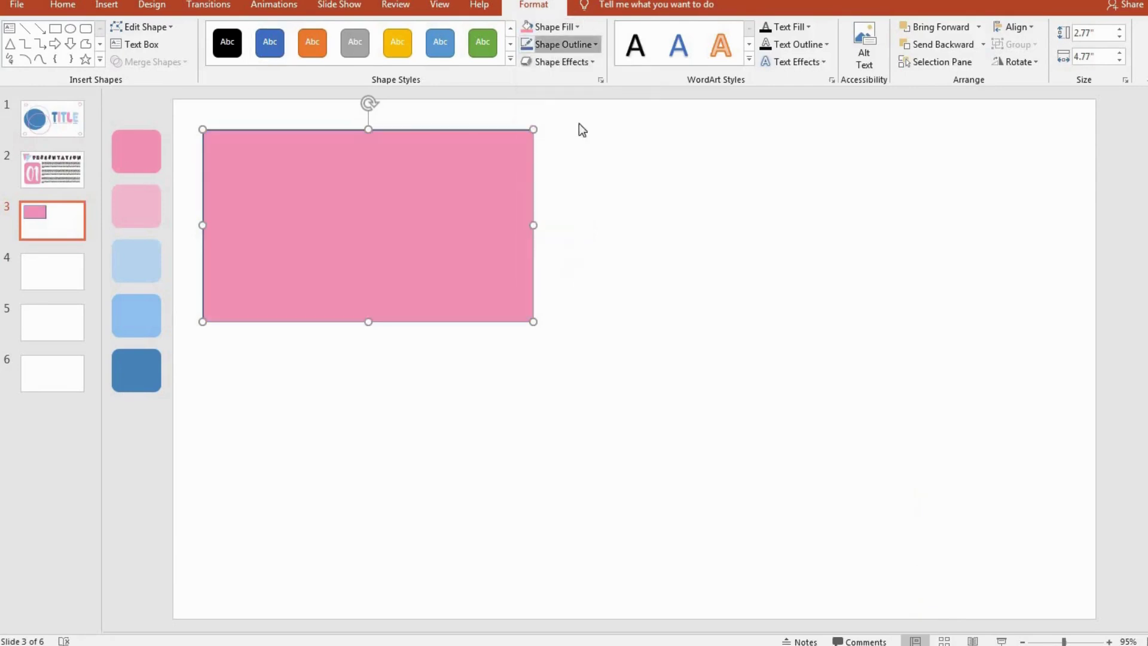
left_click(559, 44)
left_click(559, 205)
Duplicate the pink rectangle and place the copy evenly spaced below the original
key("ctrl+d")
left_click_drag(420, 211, 410, 461)
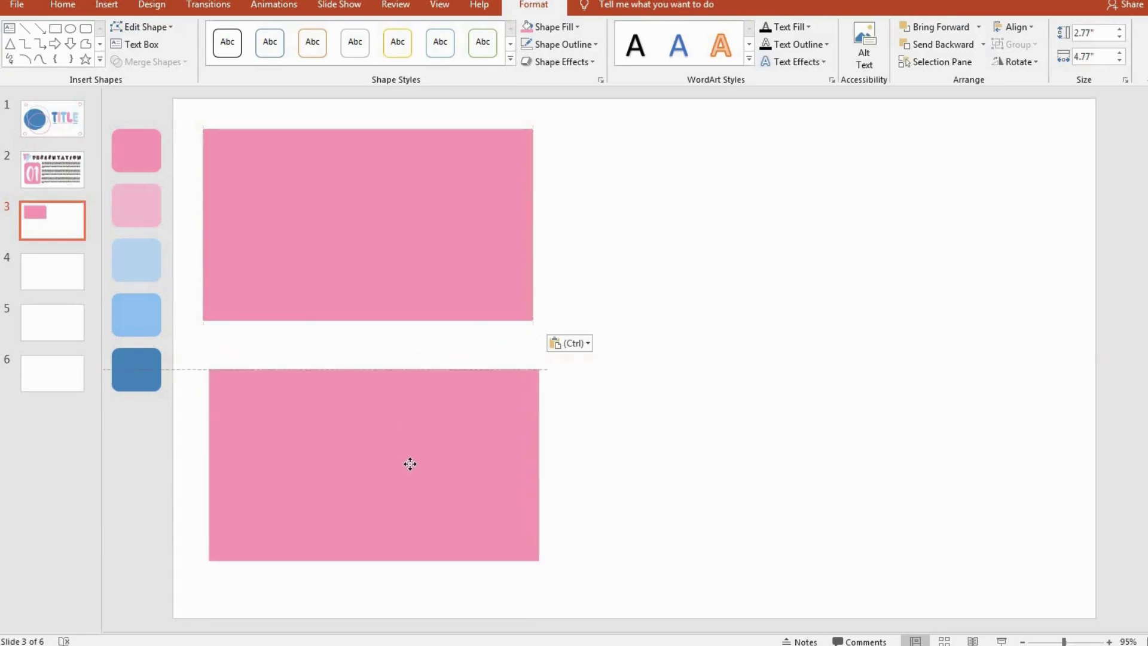
left_click_drag(336, 233, 336, 244)
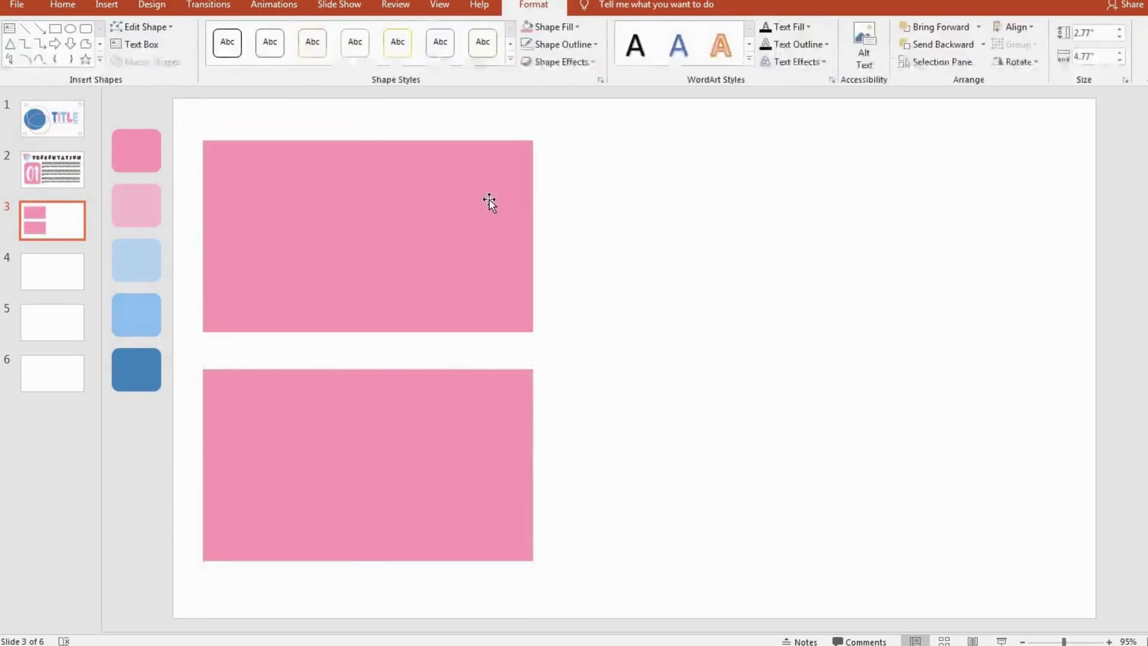
left_click(106, 5)
left_click(273, 45)
Centre a no-fill rounded rectangle with a 3 pt white outline inside the top pink rectangle
left_click(343, 97)
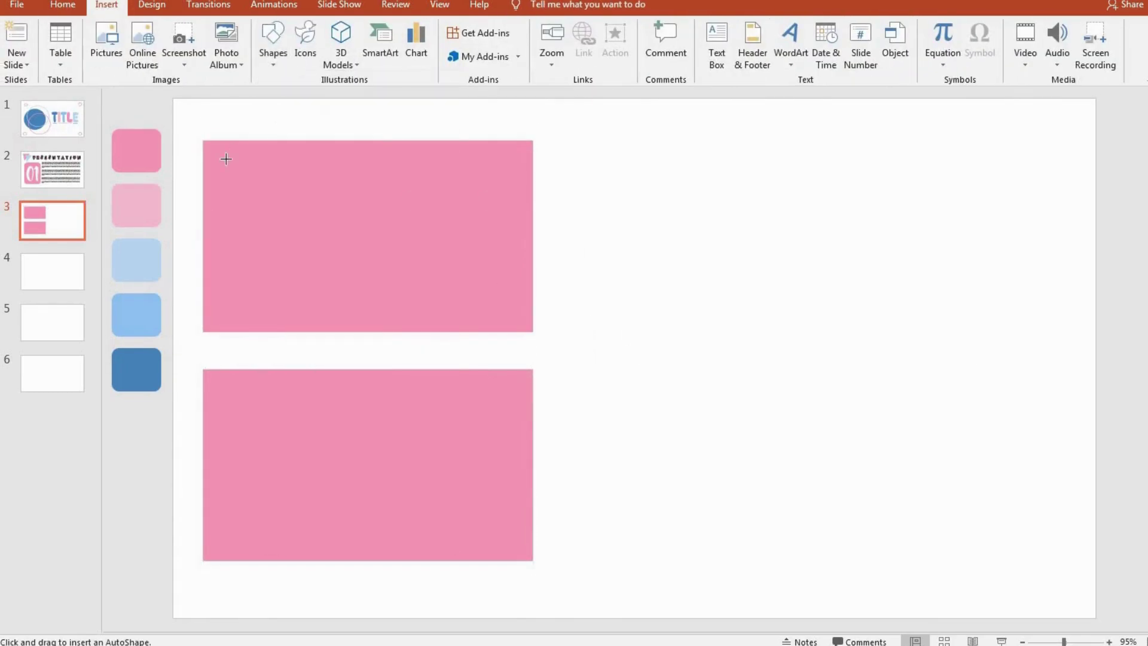
left_click_drag(226, 159, 504, 311)
left_click(548, 27)
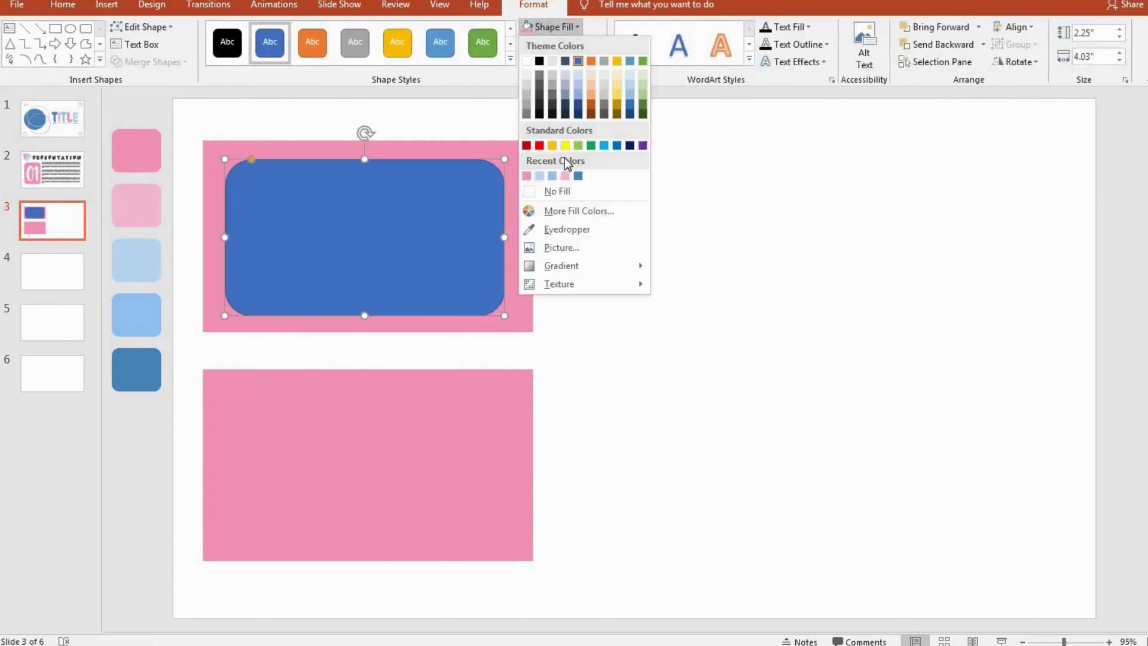
left_click(543, 189)
left_click(551, 45)
left_click(526, 79)
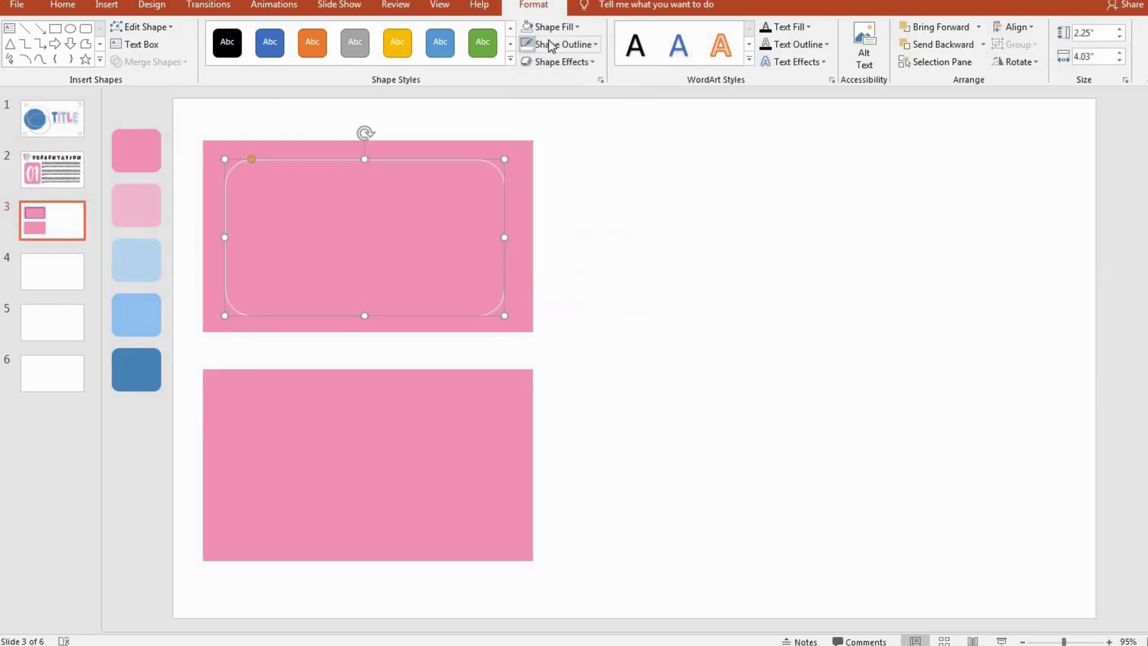
left_click(548, 44)
left_click(694, 366)
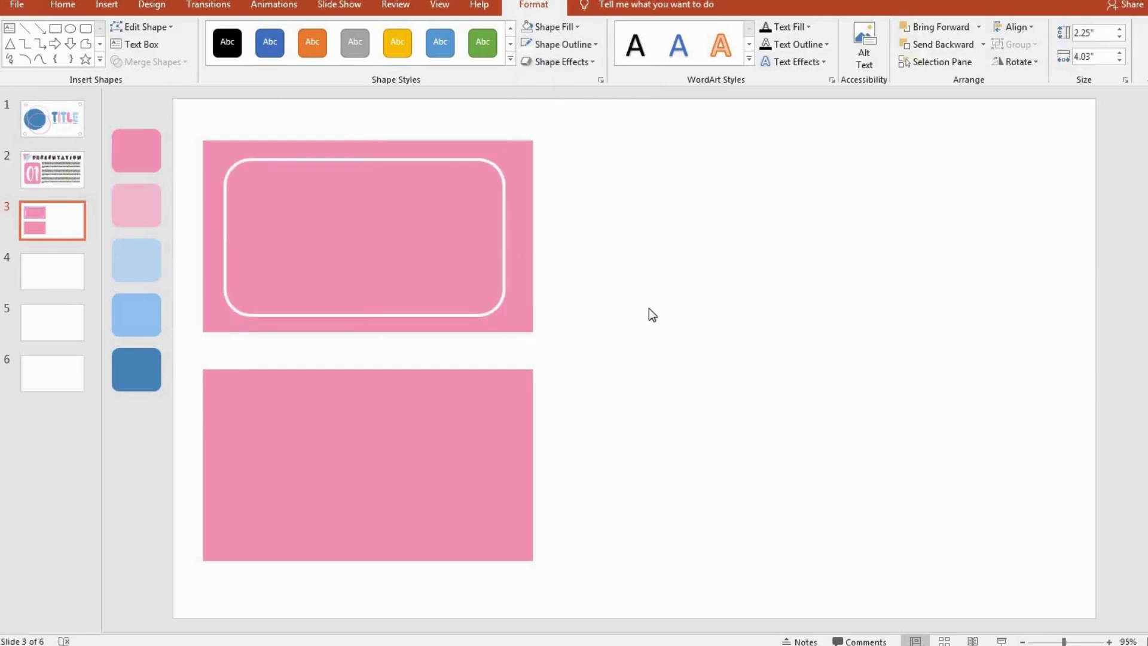
left_click(559, 46)
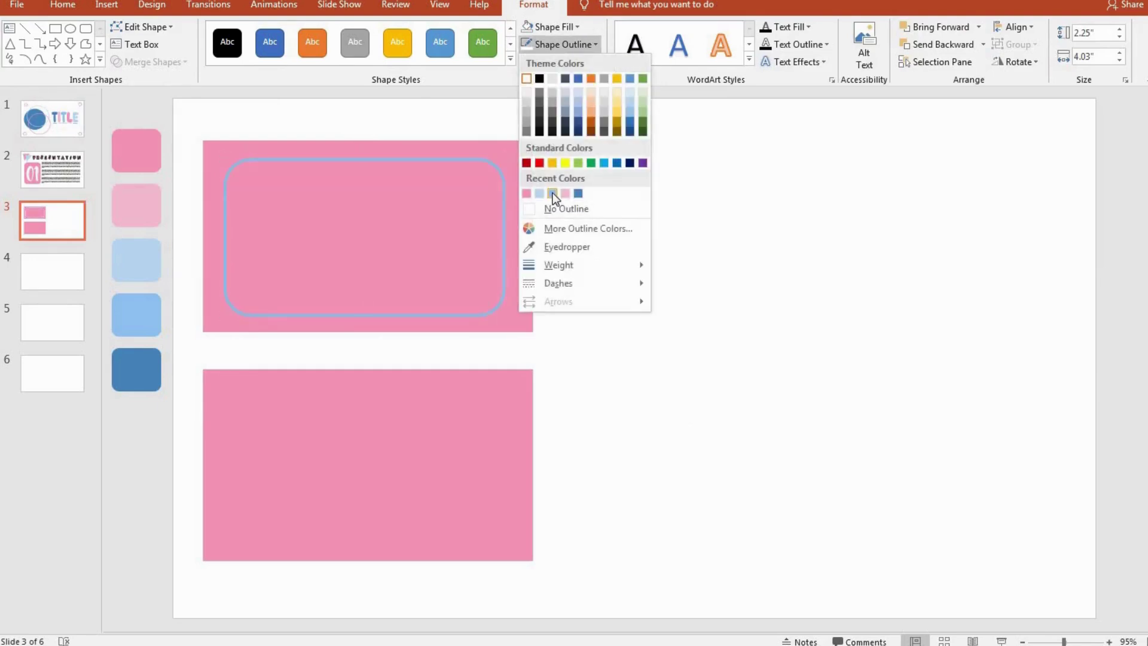
left_click(526, 78)
left_click_drag(403, 164, 413, 162)
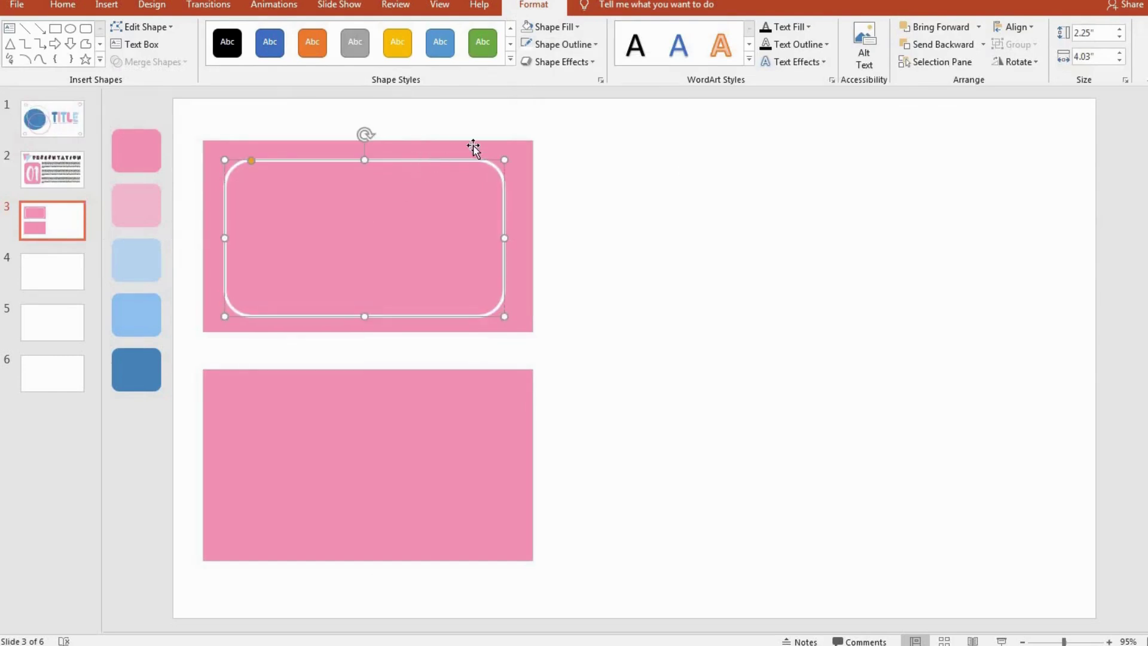
Copy the white frame into the lower pink rectangle and paste in the placeholder paragraph
key("ctrl+c")
key("ctrl+v")
mouse_move(513, 212)
left_mouse_down()
mouse_move(492, 424)
mouse_move(503, 426)
left_mouse_up()
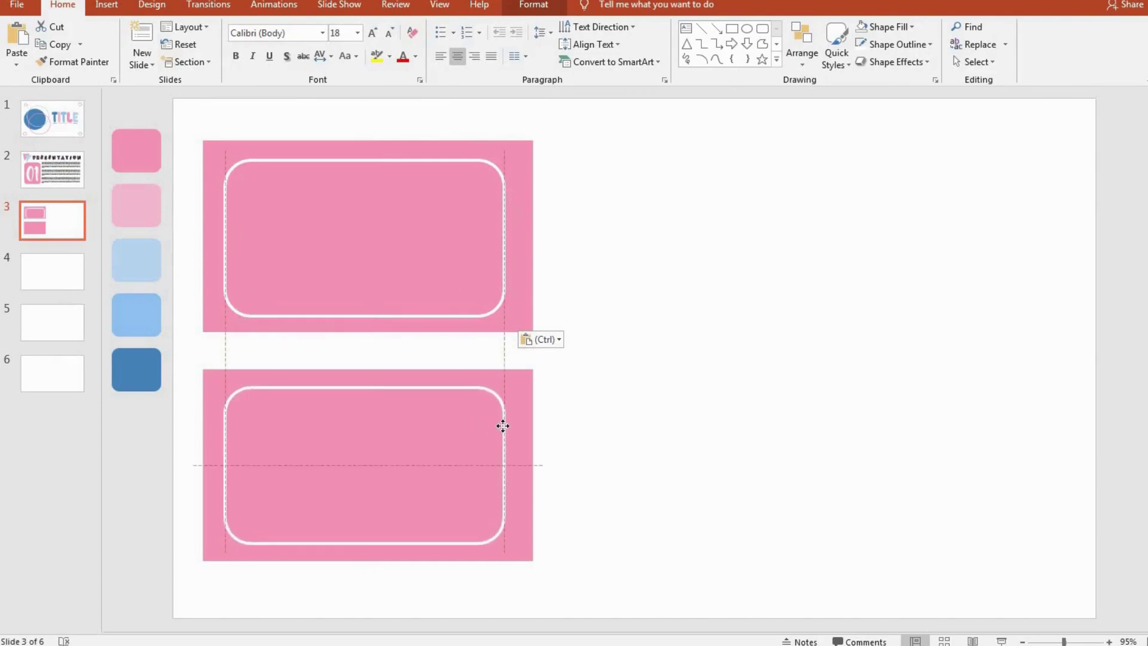
left_click(685, 322)
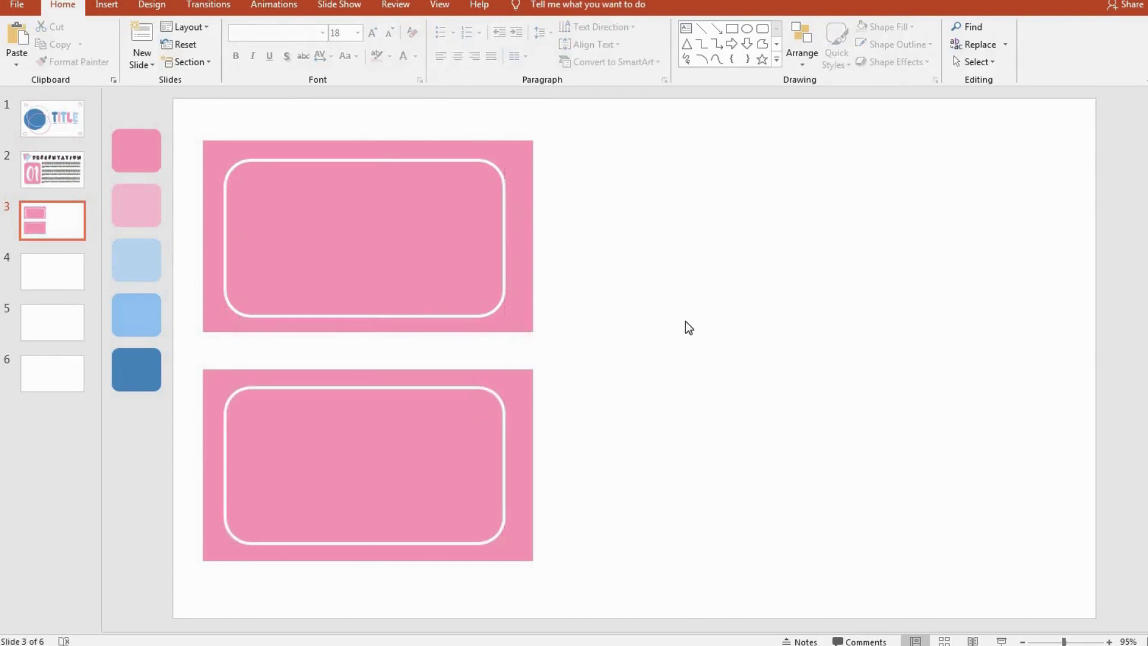
key("ctrl+v")
Narrow the pasted text box and delete its trailing sentences
mouse_move(1060, 280)
left_mouse_down()
mouse_move(740, 294)
mouse_move(787, 294)
left_mouse_up()
mouse_move(700, 395)
left_mouse_down()
mouse_move(638, 323)
mouse_move(700, 344)
left_mouse_up()
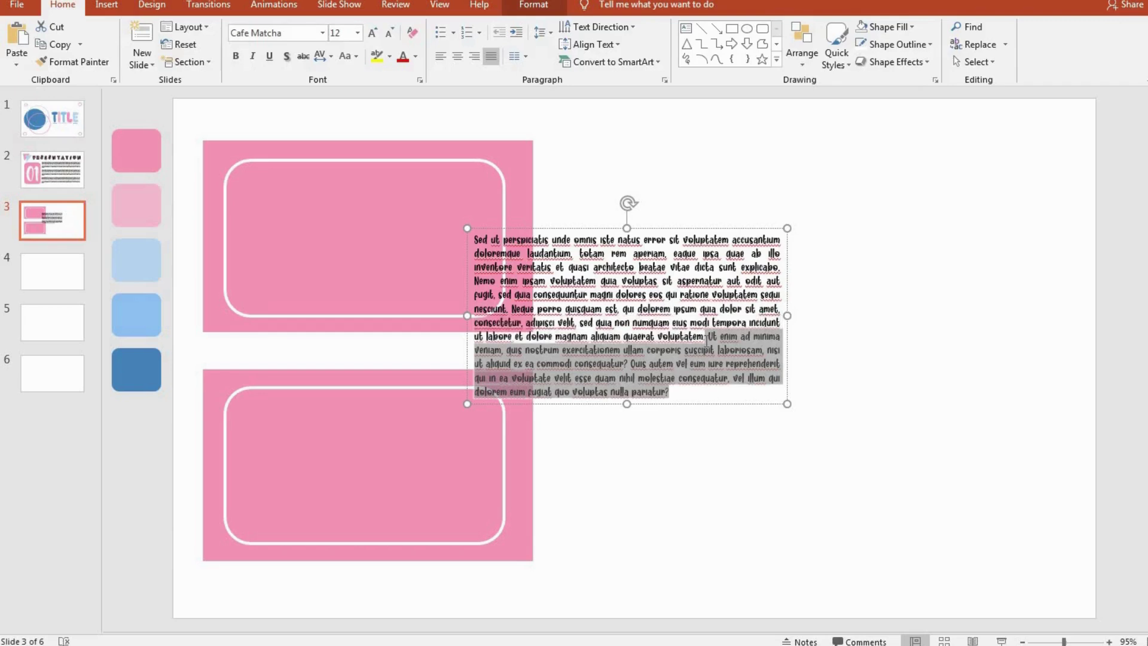
key("Delete")
left_click_drag(787, 295, 765, 295)
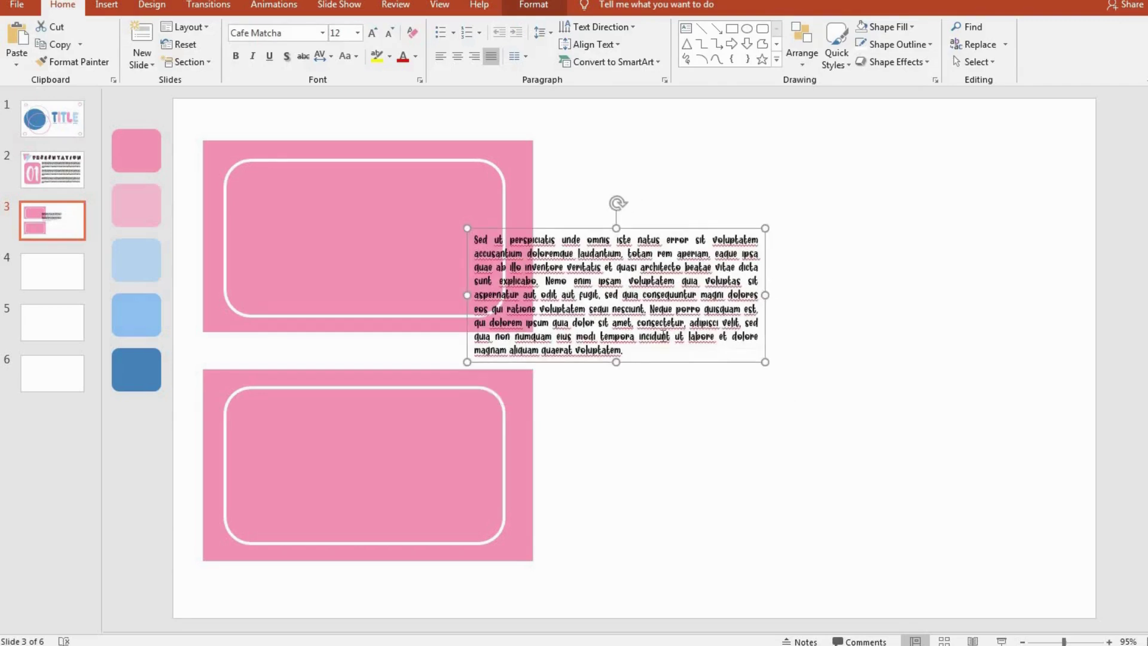
mouse_move(625, 350)
left_mouse_down()
mouse_move(689, 329)
mouse_move(651, 309)
left_mouse_up()
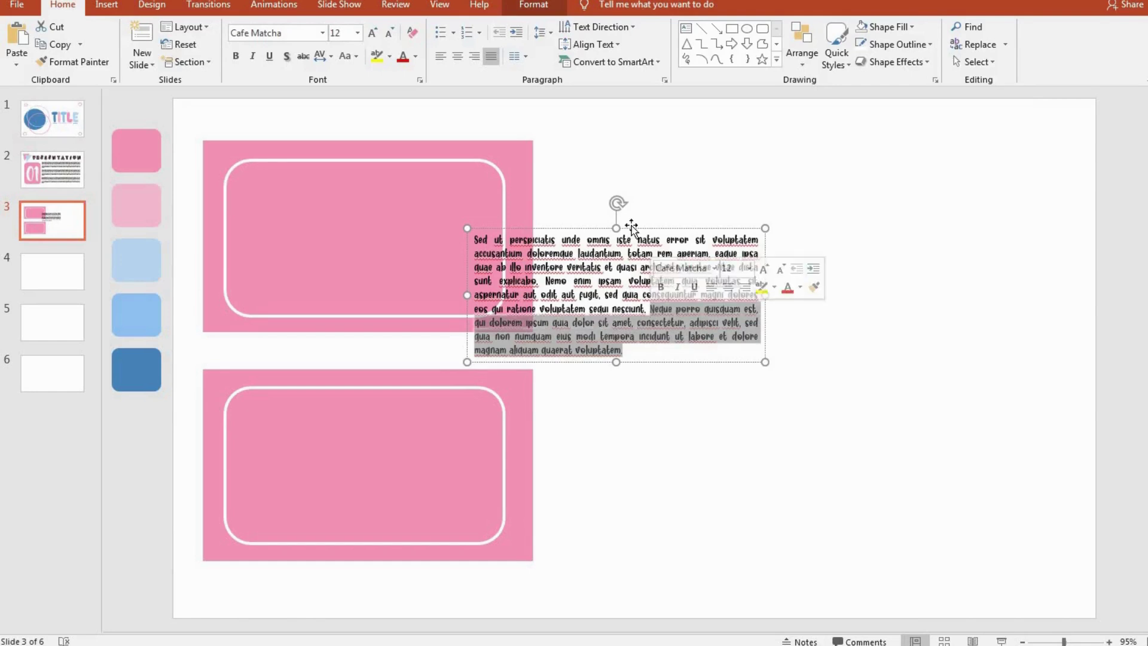
key("Delete")
Fit the text box inside the top pink card's white frame
mouse_move(646, 228)
left_mouse_down()
mouse_move(482, 205)
mouse_move(449, 185)
left_mouse_up()
mouse_move(569, 232)
left_mouse_down()
mouse_move(487, 236)
mouse_move(515, 239)
left_mouse_up()
left_click_drag(410, 179, 392, 177)
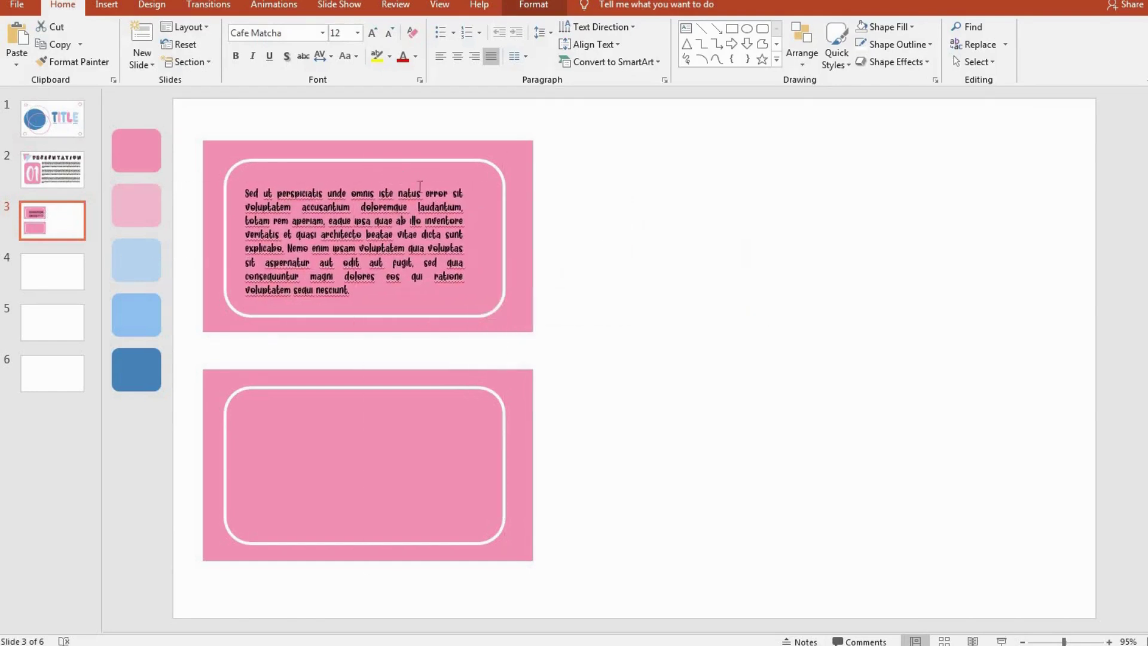
mouse_move(497, 242)
left_mouse_down()
mouse_move(484, 244)
mouse_move(507, 242)
left_mouse_up()
left_click_drag(357, 276, 245, 192)
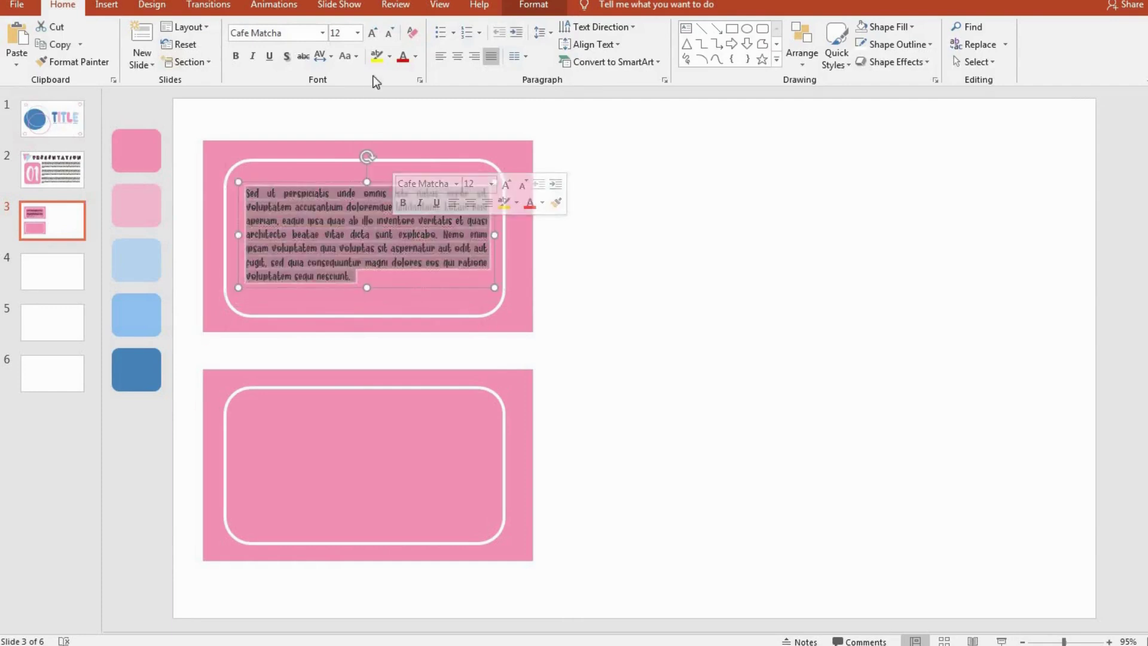
Make the paragraph text white at size 14 and centre the block in the top card
left_click(415, 56)
left_click(404, 95)
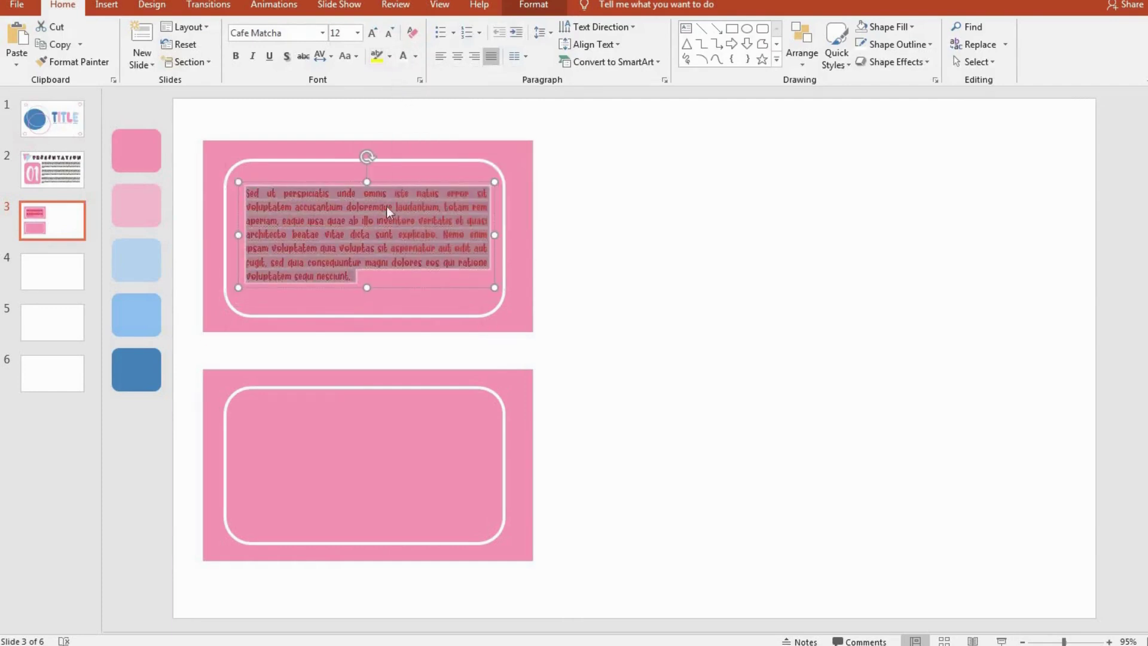
left_click(385, 235)
key("ctrl+a")
left_click(372, 32)
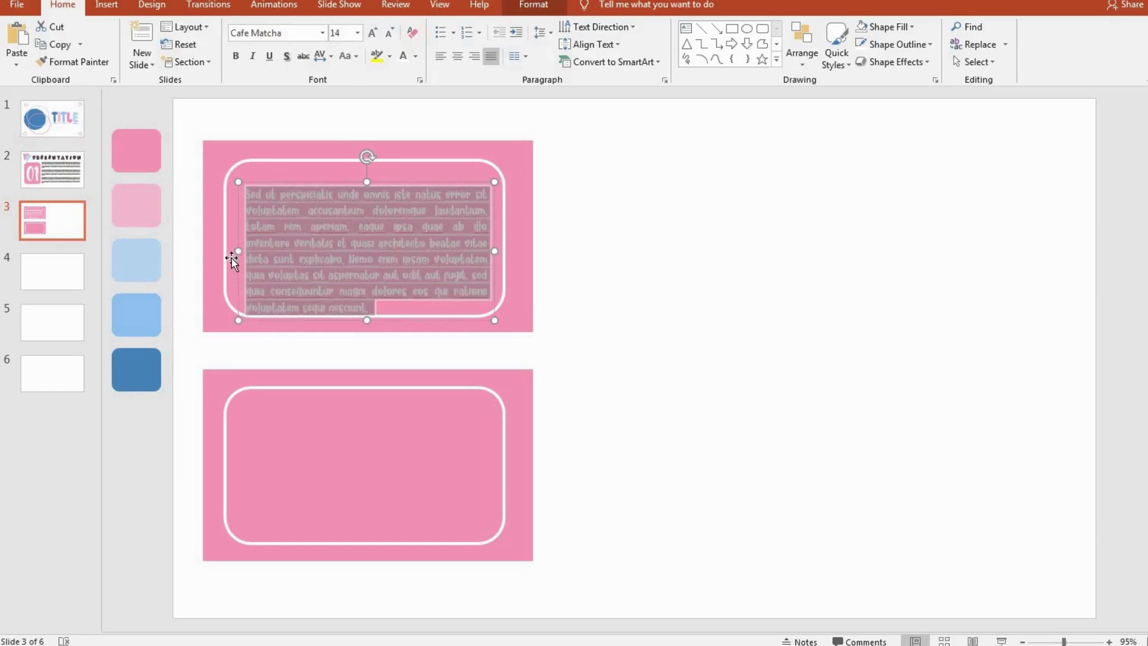
left_click_drag(232, 258, 231, 245)
left_click_drag(351, 179, 336, 169)
Set the body text to Bitter SemiBold at 11 pt, centre-aligned
left_click(322, 32)
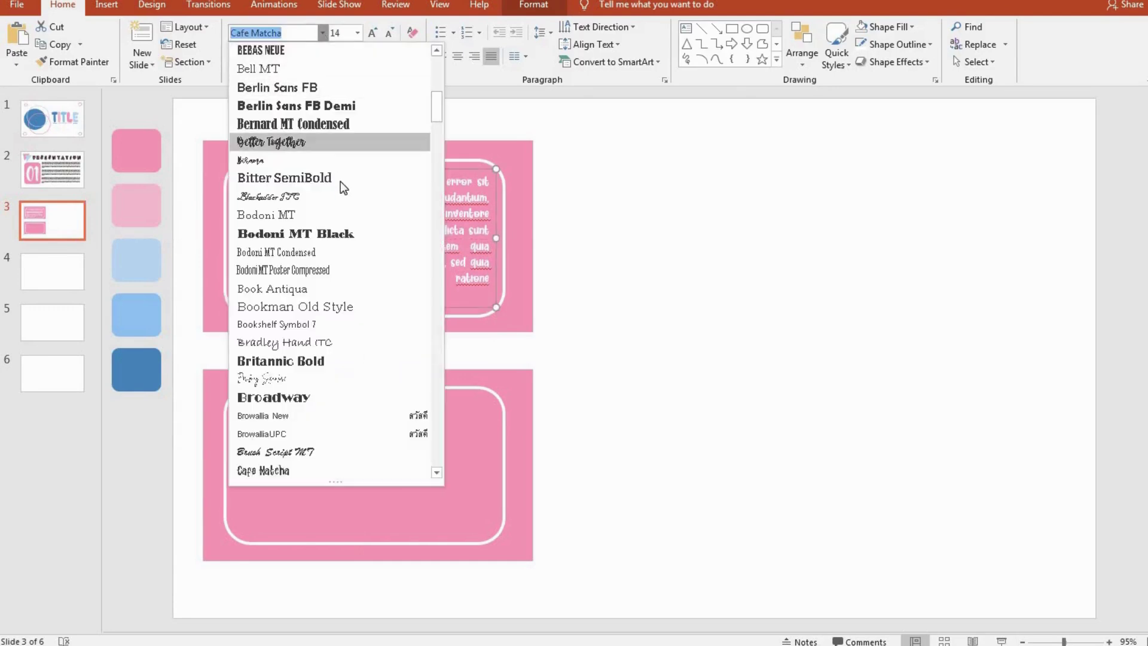
left_click(333, 179)
left_click(389, 35)
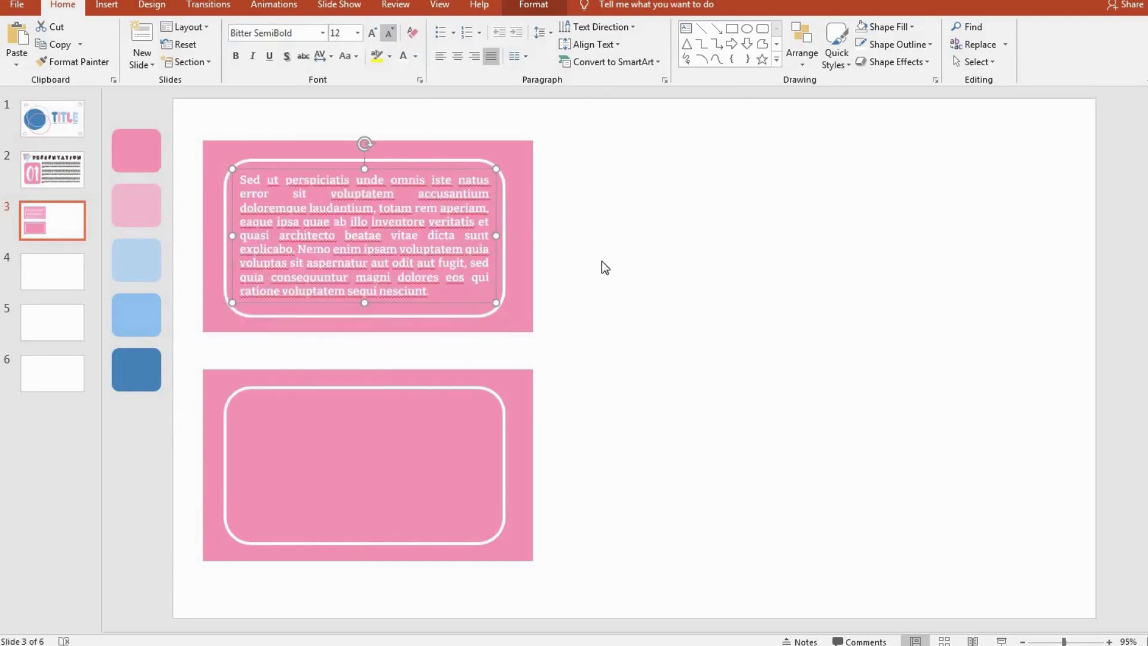
left_click(389, 32)
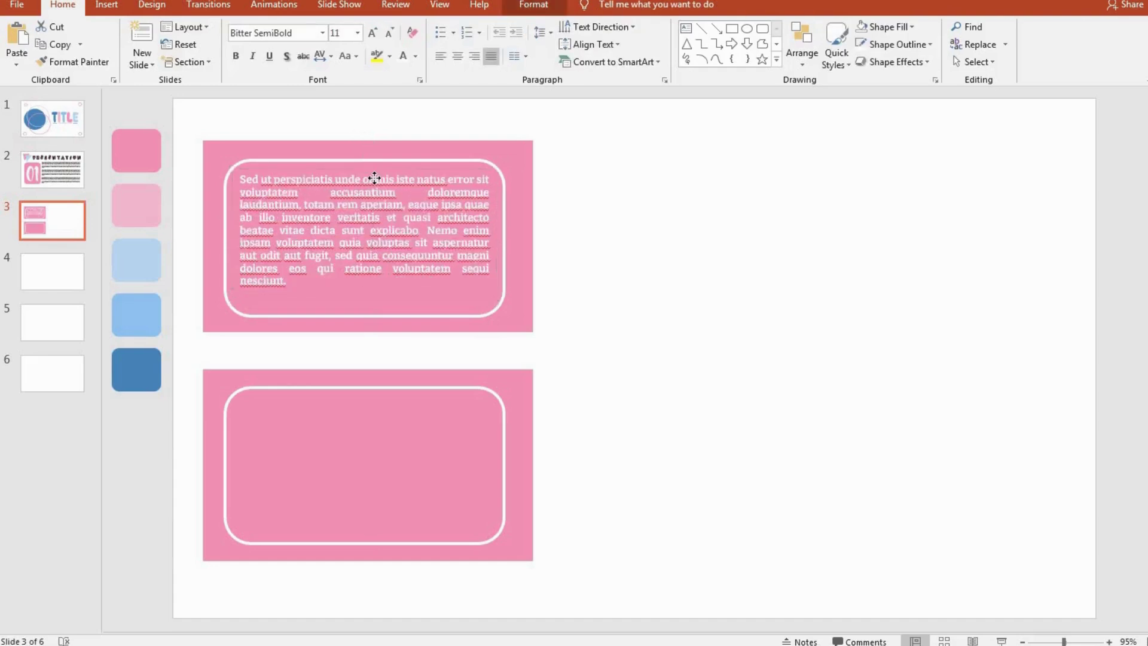
left_click_drag(375, 177, 374, 185)
key("ctrl+a")
left_click(458, 56)
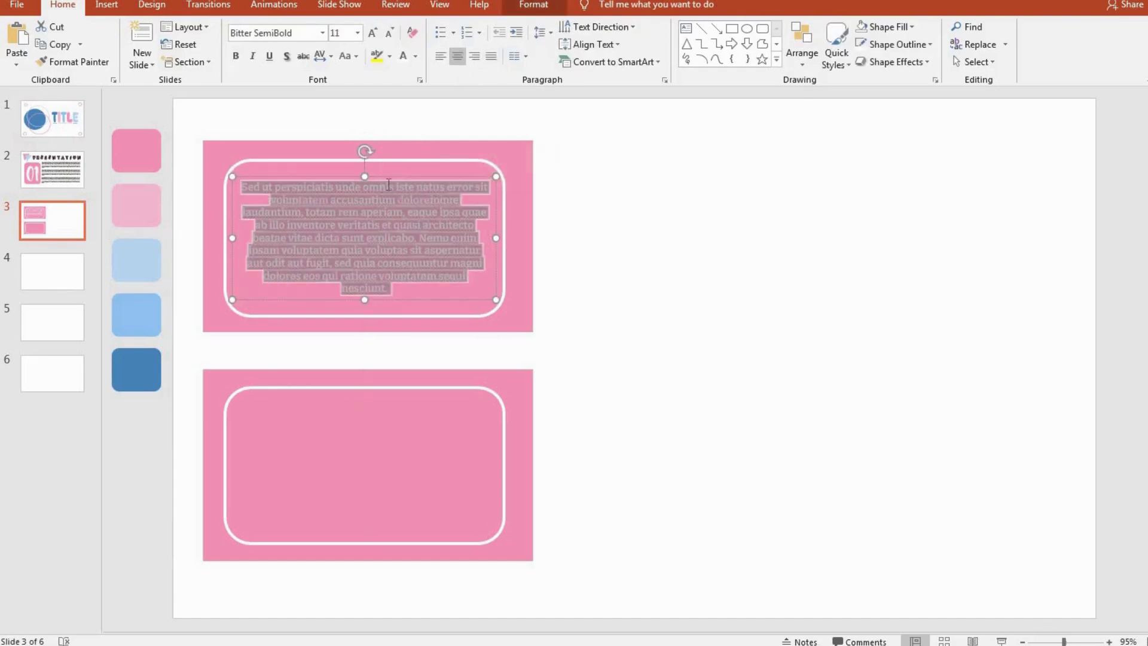
Copy the formatted text box into the bottom card's frame
key("ctrl+c")
key("ctrl+v")
left_click_drag(387, 180, 372, 414)
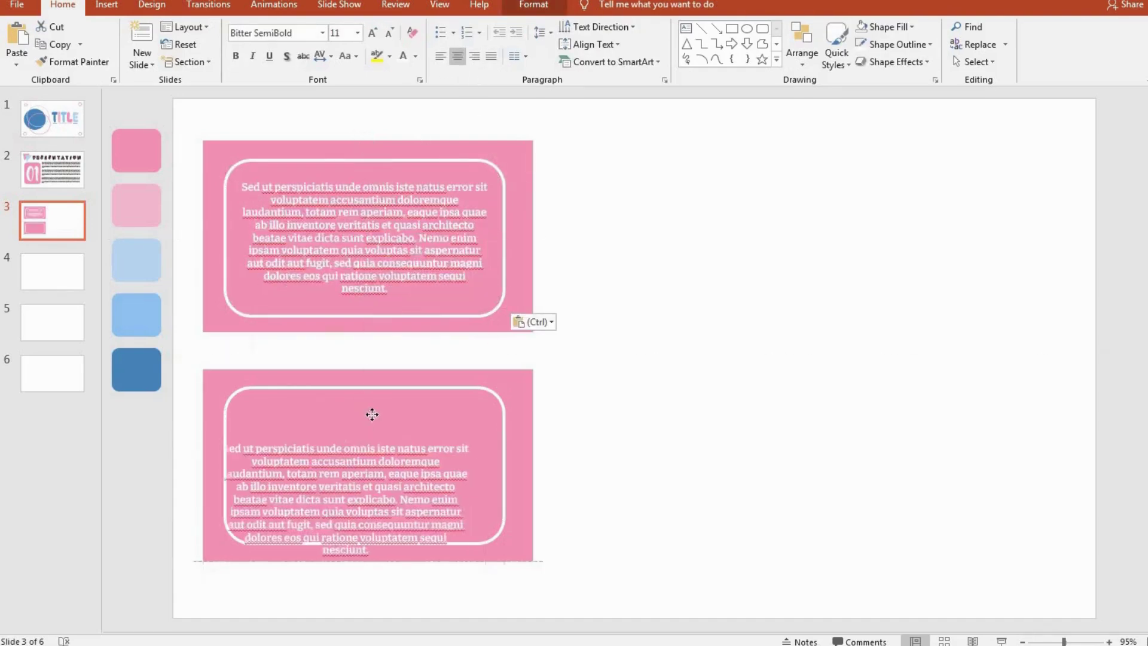
left_click(773, 325)
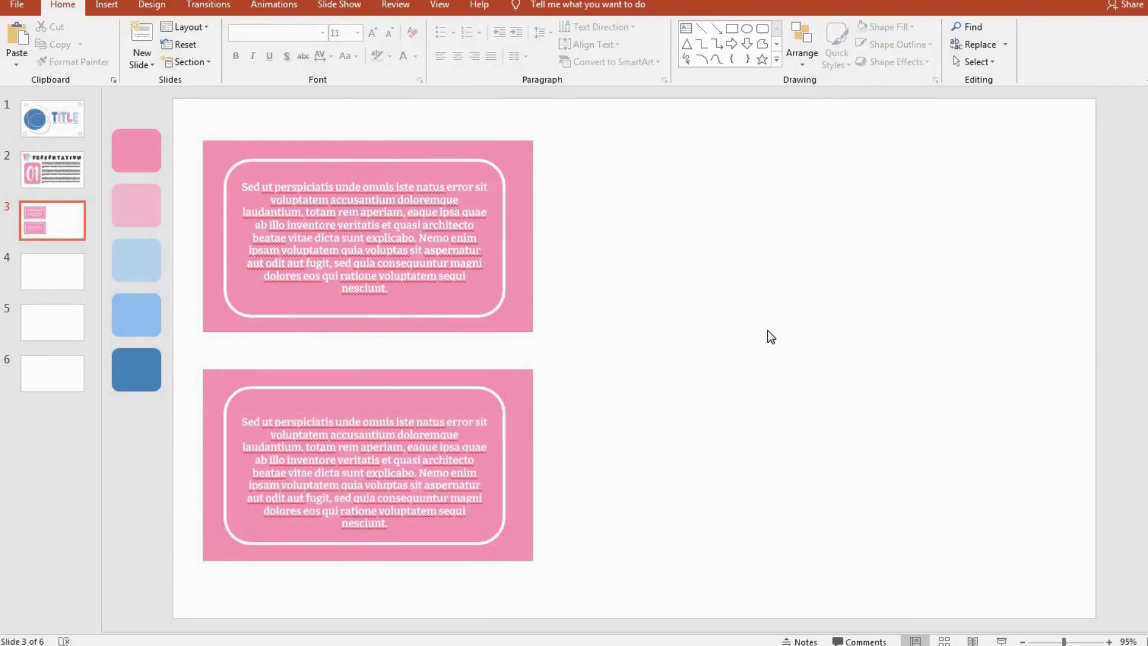
left_click(154, 163)
left_click(141, 209, "shift")
Place a smaller, evenly spaced copy of the five swatches beside the top card
key("ctrl+c")
key("ctrl+v")
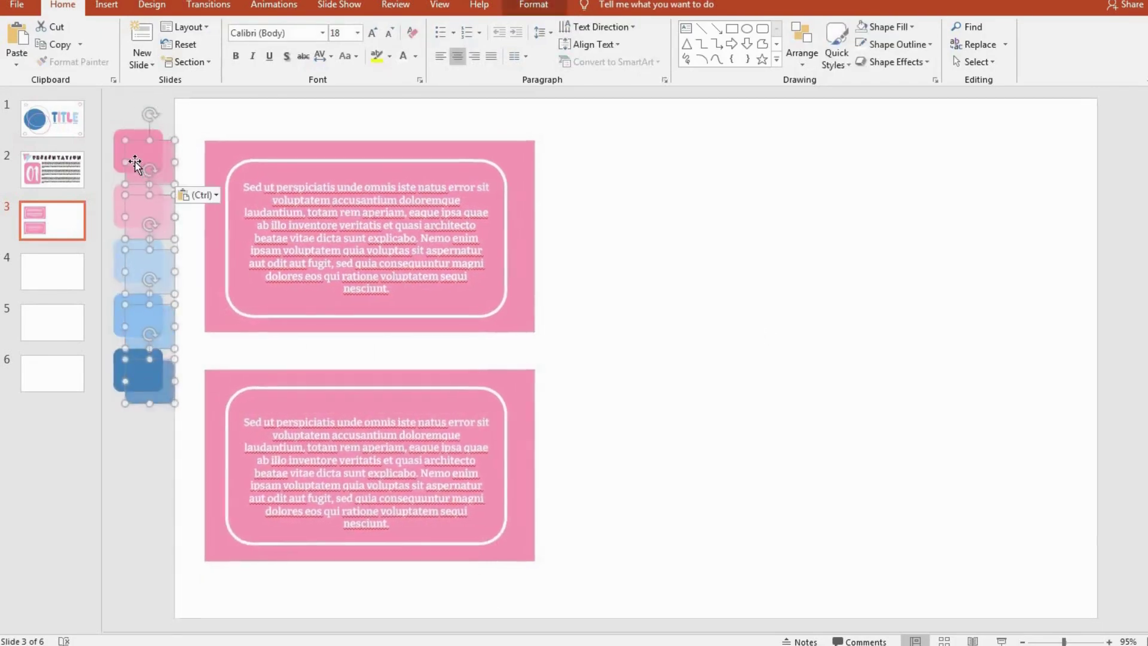
mouse_move(134, 159)
left_mouse_down()
mouse_move(632, 195)
mouse_move(590, 130)
left_mouse_up()
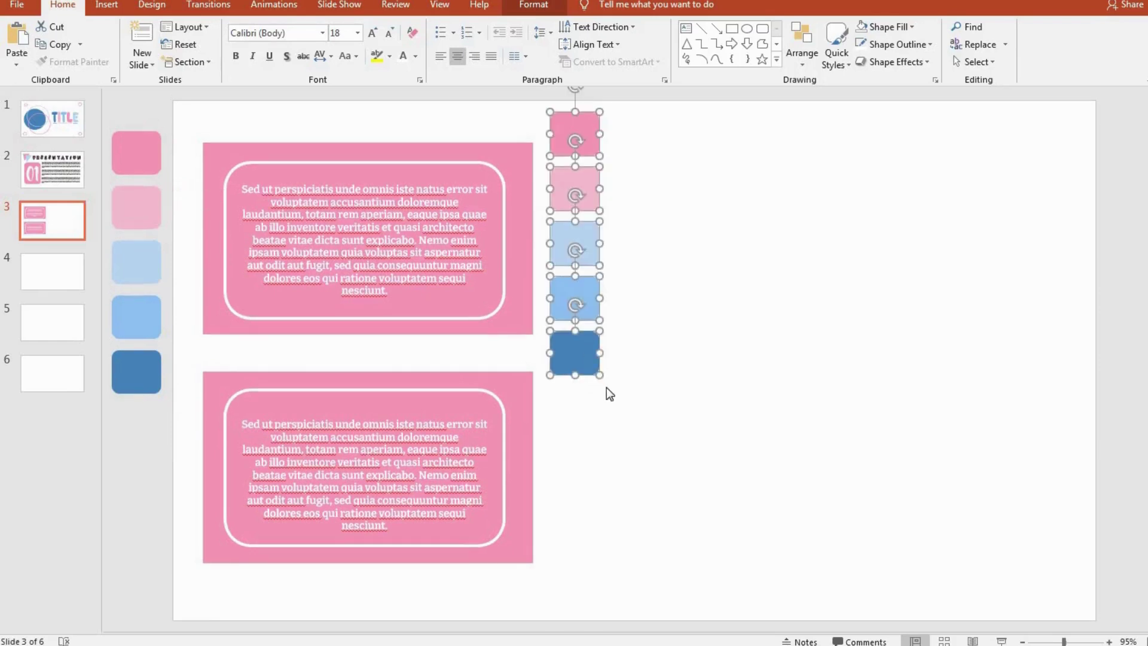
left_click_drag(591, 369, 579, 353)
left_click(615, 243)
left_click(568, 130)
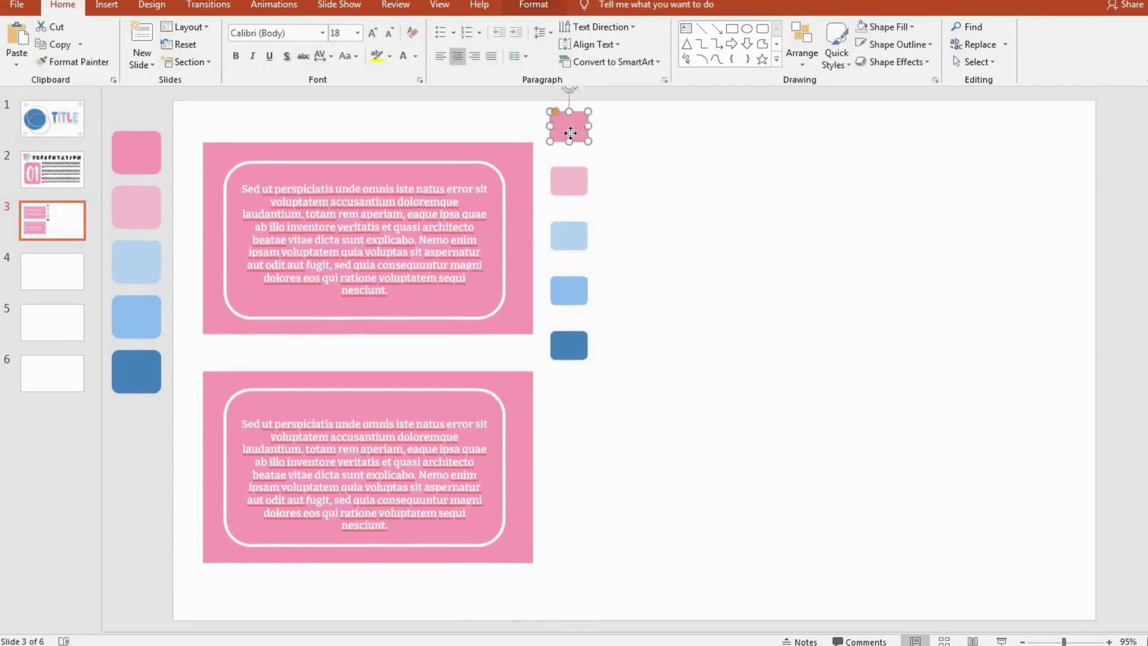
left_click_drag(577, 180, 578, 171)
left_click_drag(572, 248, 573, 232)
left_click_drag(569, 287, 570, 272)
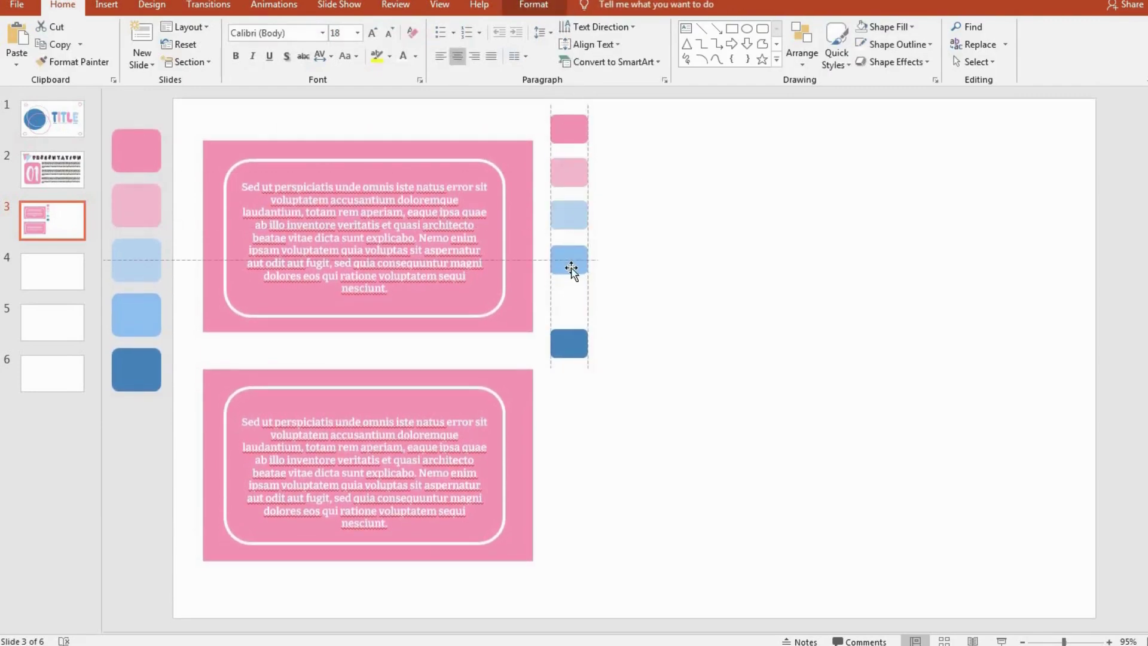
left_click_drag(569, 345, 566, 316)
Delete the original swatches left of the slide
left_click(136, 366)
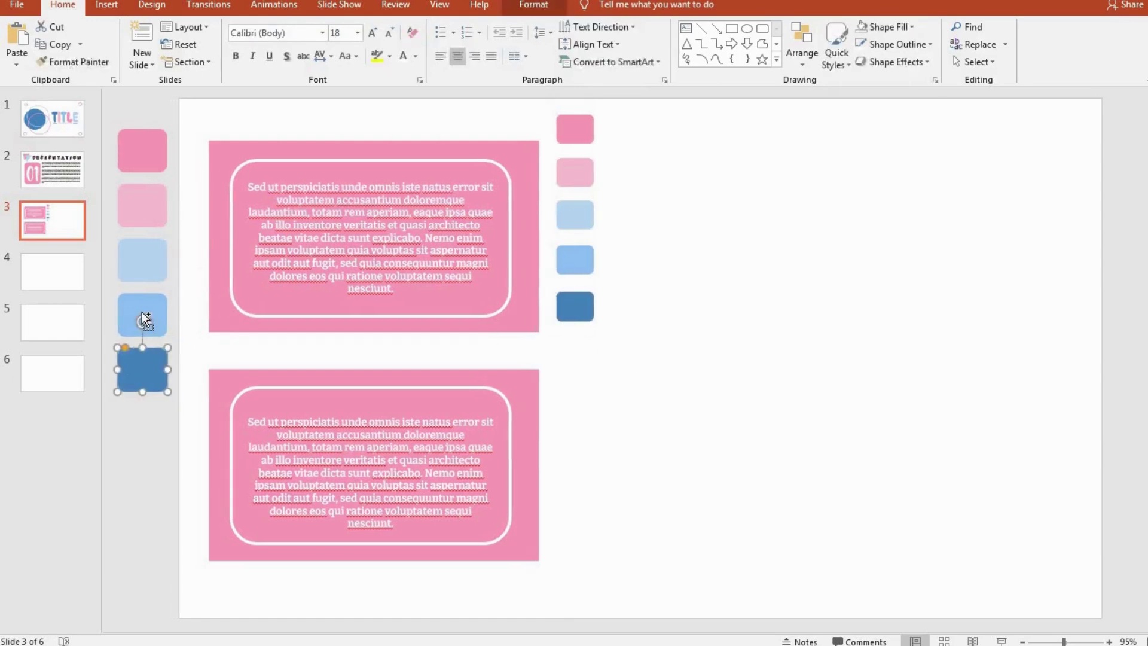
left_click(142, 311, "shift")
left_click(138, 259, "shift")
left_click(150, 157, "shift")
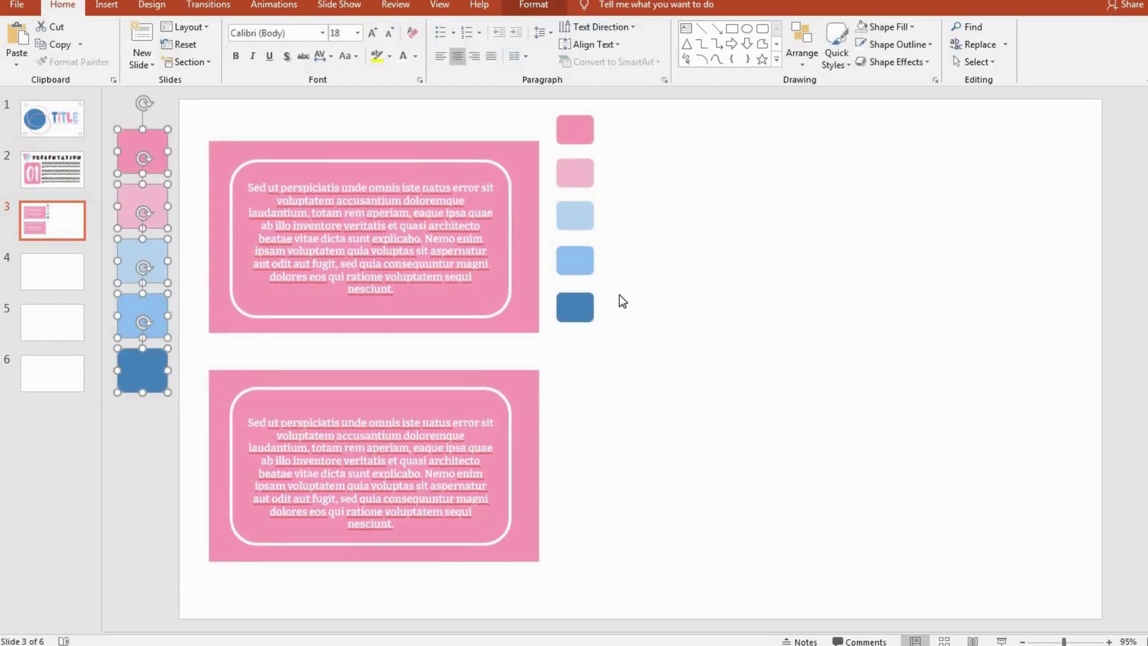
key("Delete")
Duplicate the swatch column and place the second set beside the bottom card
left_click(560, 131)
left_click(560, 175, "shift")
left_click(561, 217, "shift")
left_click(560, 262, "shift")
left_click(568, 311, "shift")
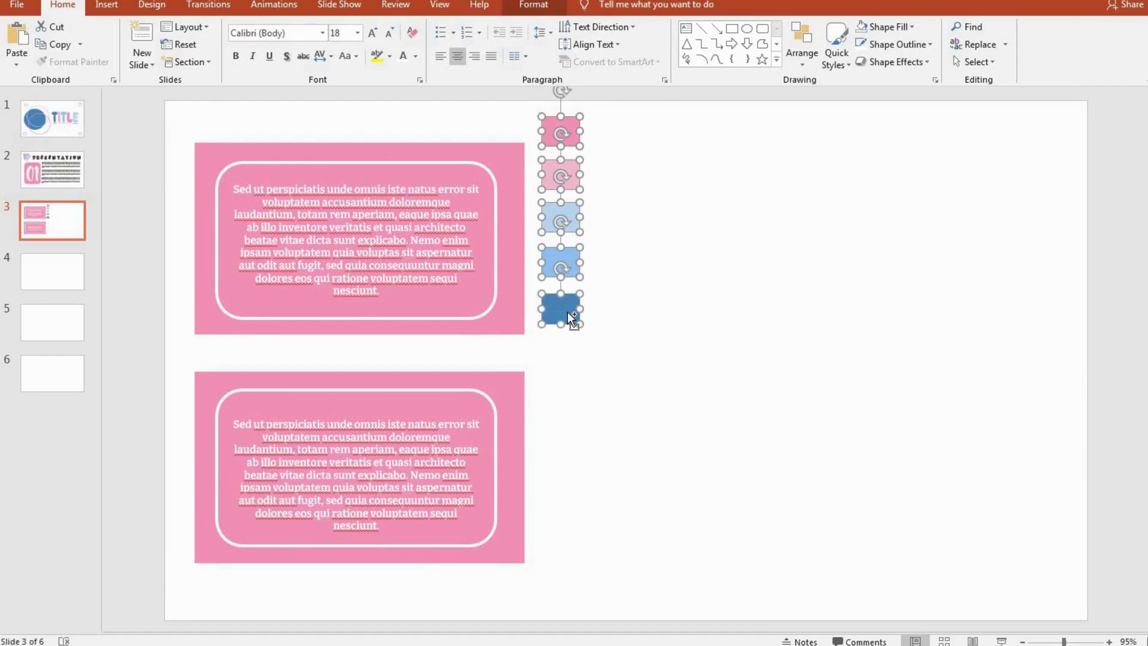
key("ctrl+c")
key("ctrl+v")
left_click_drag(566, 177, 551, 389)
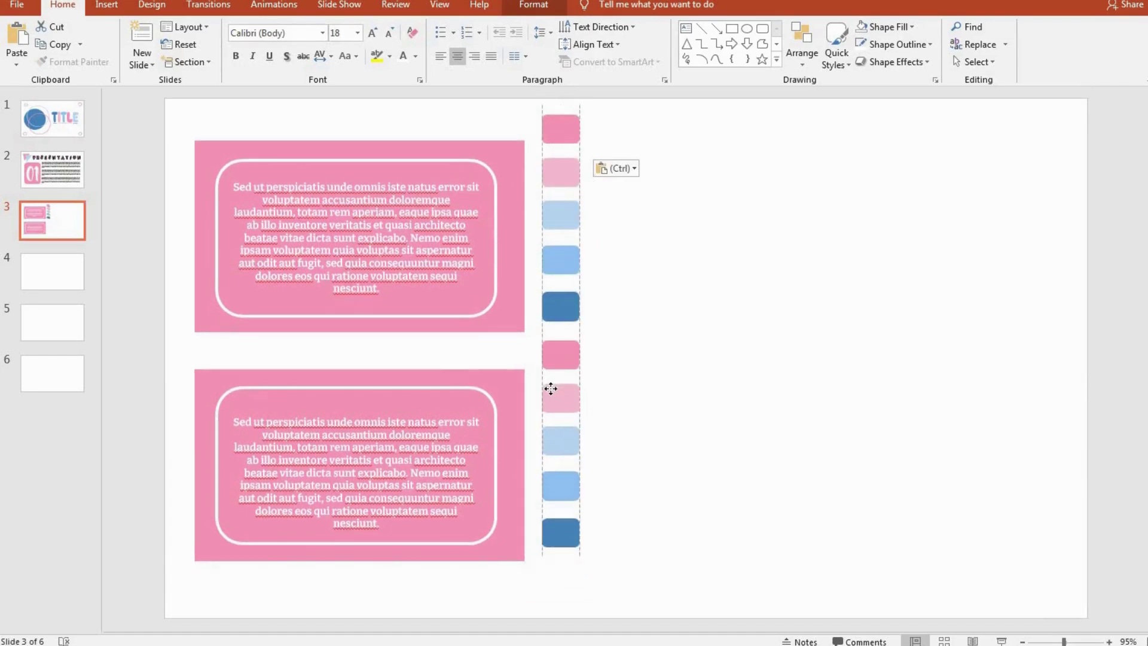
left_click(561, 131, "shift")
left_click(563, 174, "shift")
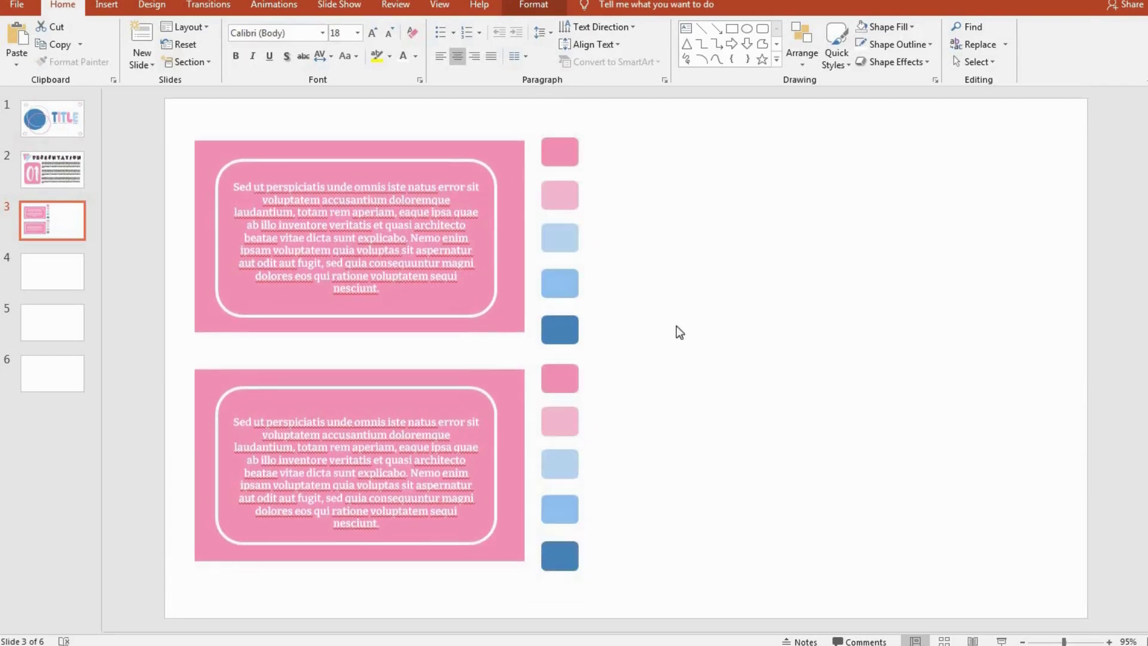
left_click(676, 327)
key("alt+n")
Draw a light-blue rounded rectangle with rounder corners next to the swatch column
key("s")
key("h")
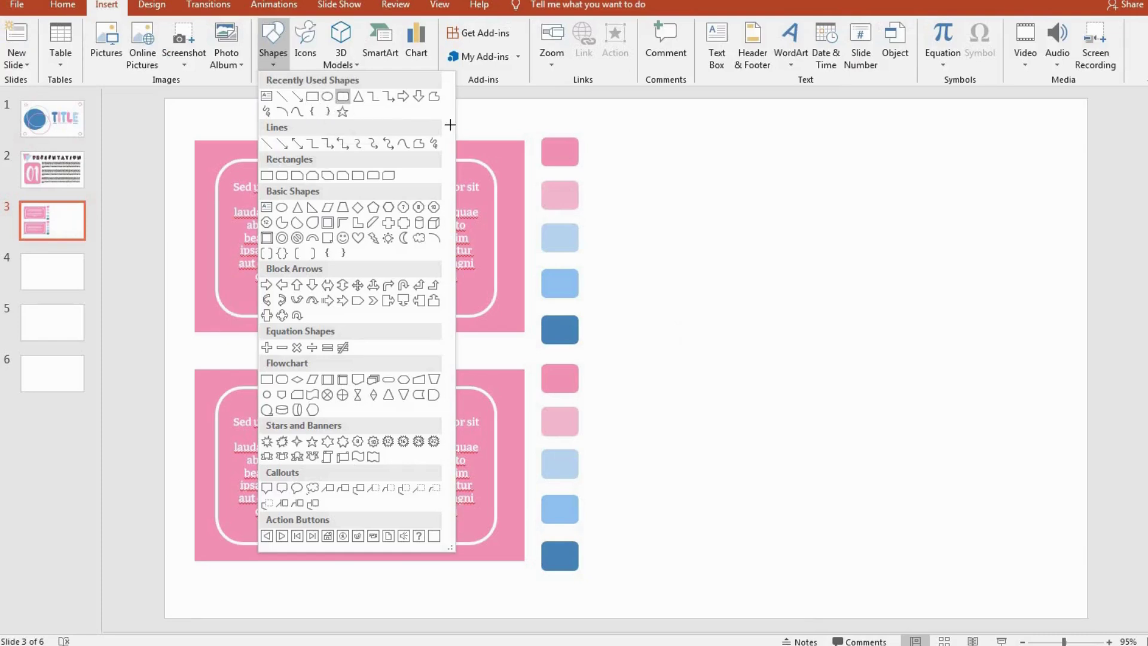
left_click(342, 95)
mouse_move(639, 167)
left_mouse_down()
mouse_move(988, 274)
mouse_move(845, 264)
left_mouse_up()
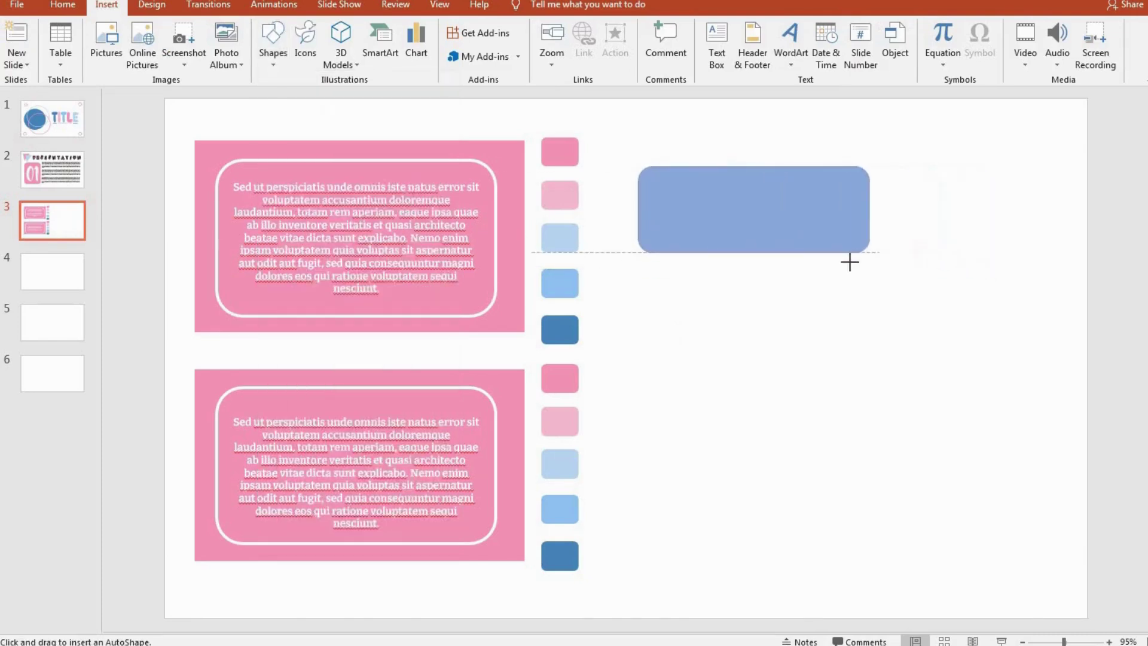
left_click_drag(782, 238, 746, 215)
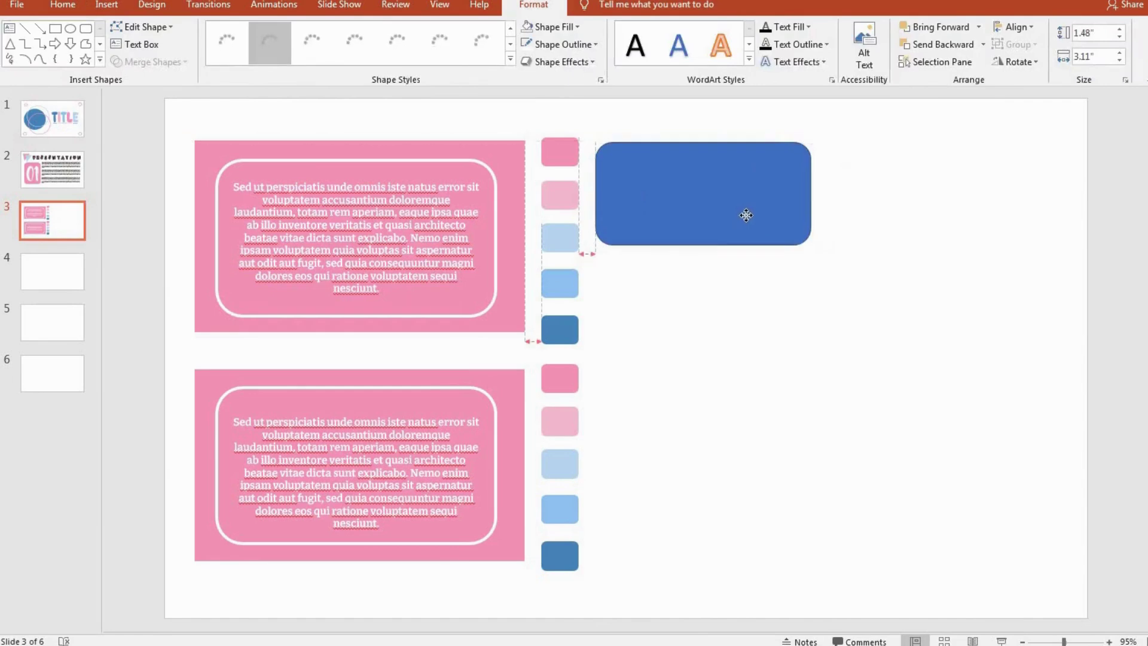
left_click_drag(625, 147, 628, 146)
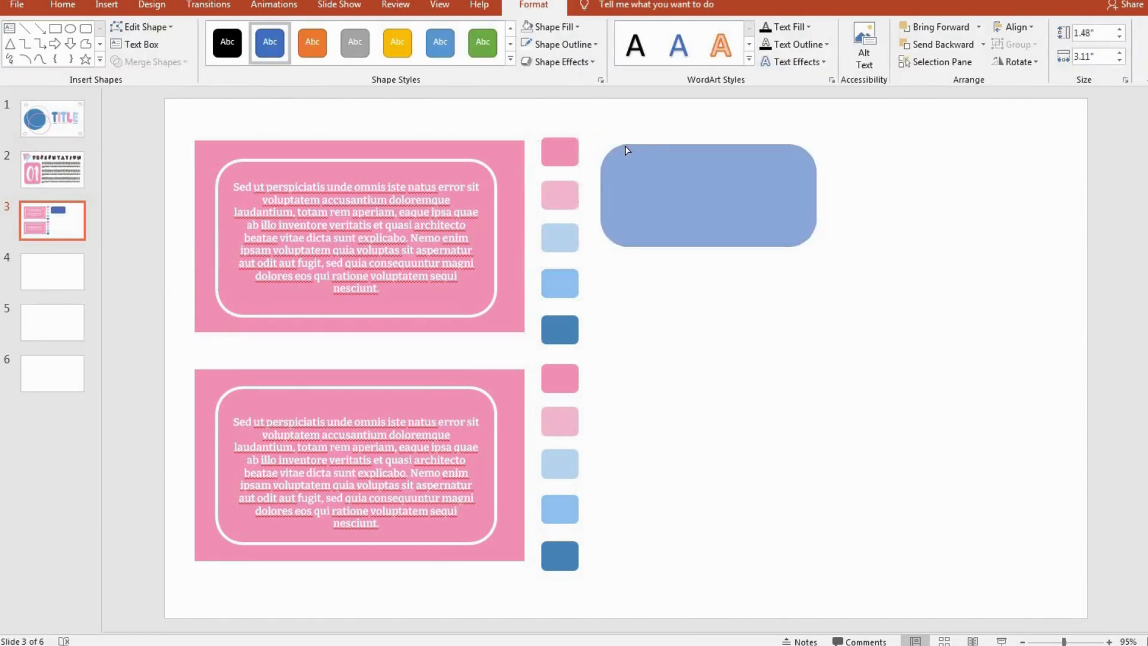
left_click(547, 26)
left_click(536, 167)
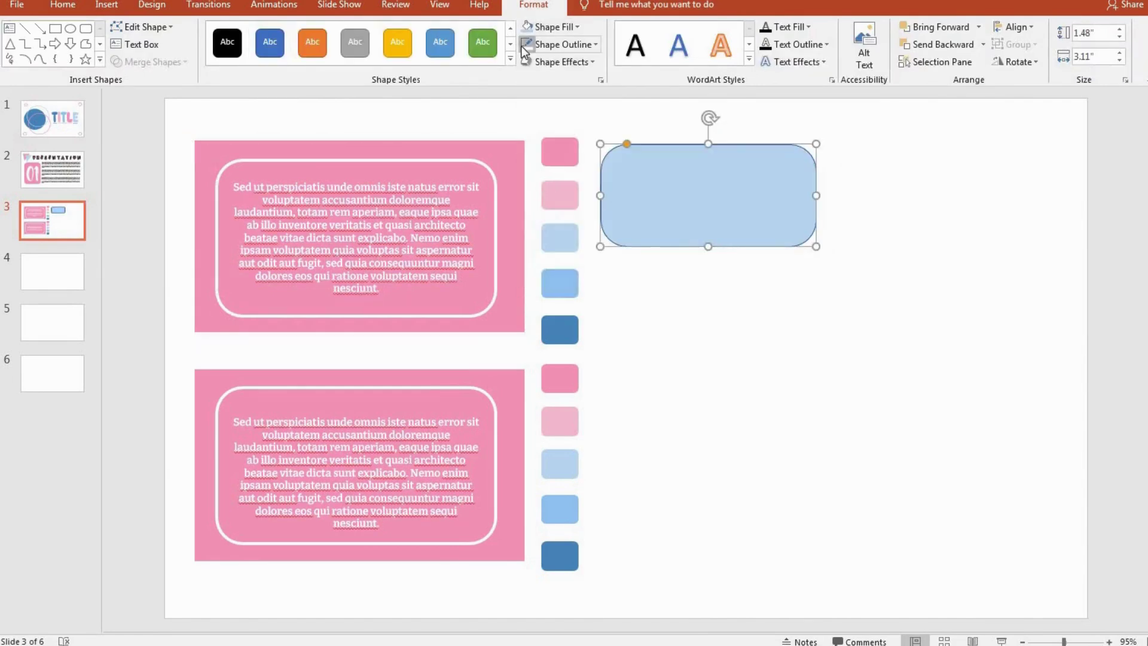
Duplicate the box into a side-by-side pair and copy the pair down into further rows
key("ctrl+d")
left_click_drag(753, 225, 961, 208)
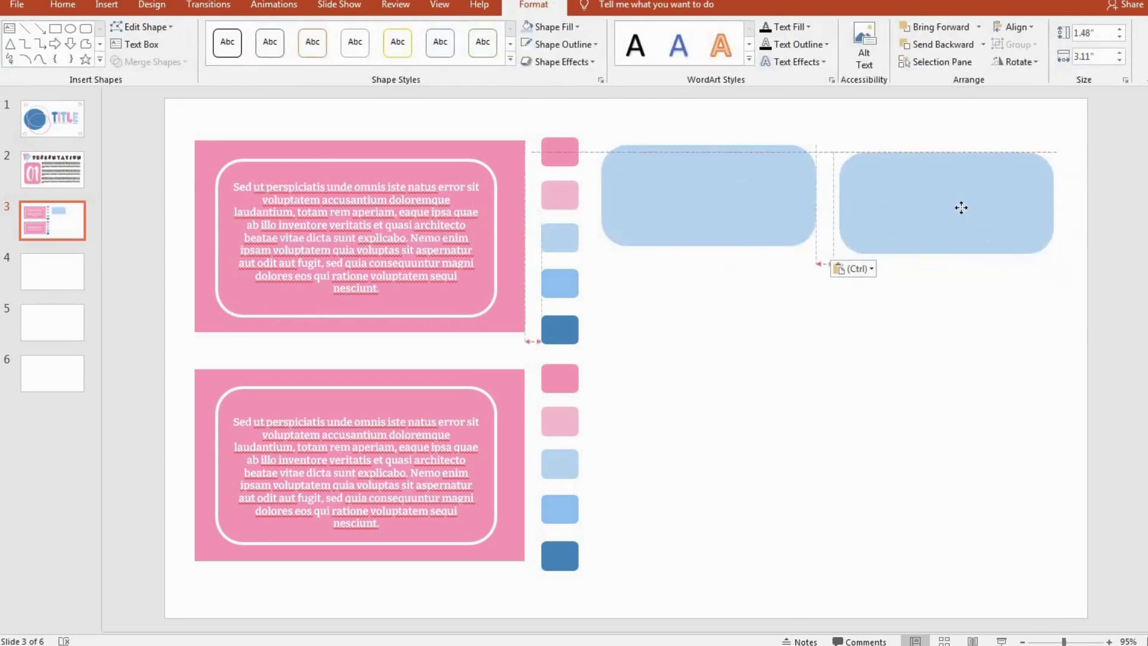
left_click(714, 182)
left_click(900, 189, "shift")
key("ctrl+d")
mouse_move(737, 323)
left_mouse_down()
mouse_move(733, 302)
mouse_move(685, 423)
mouse_move(687, 587)
mouse_move(659, 553)
mouse_move(646, 505)
left_mouse_up()
key("ctrl+d")
key("ctrl+d")
Select all the light-blue boxes and nudge the whole grid upward
left_click(640, 427, "shift")
left_click(925, 418, "shift")
left_click(925, 326, "shift")
left_click(751, 311, "shift")
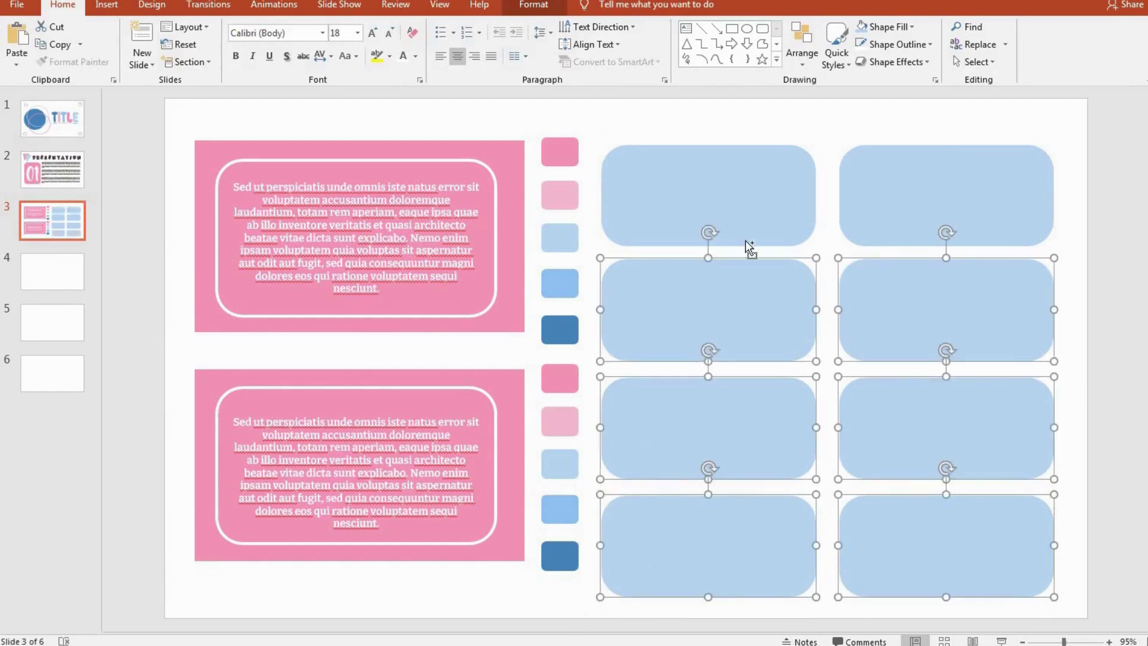
left_click(745, 236, "shift")
left_click(897, 184, "shift")
left_click_drag(898, 184, 894, 174)
left_click(1071, 235)
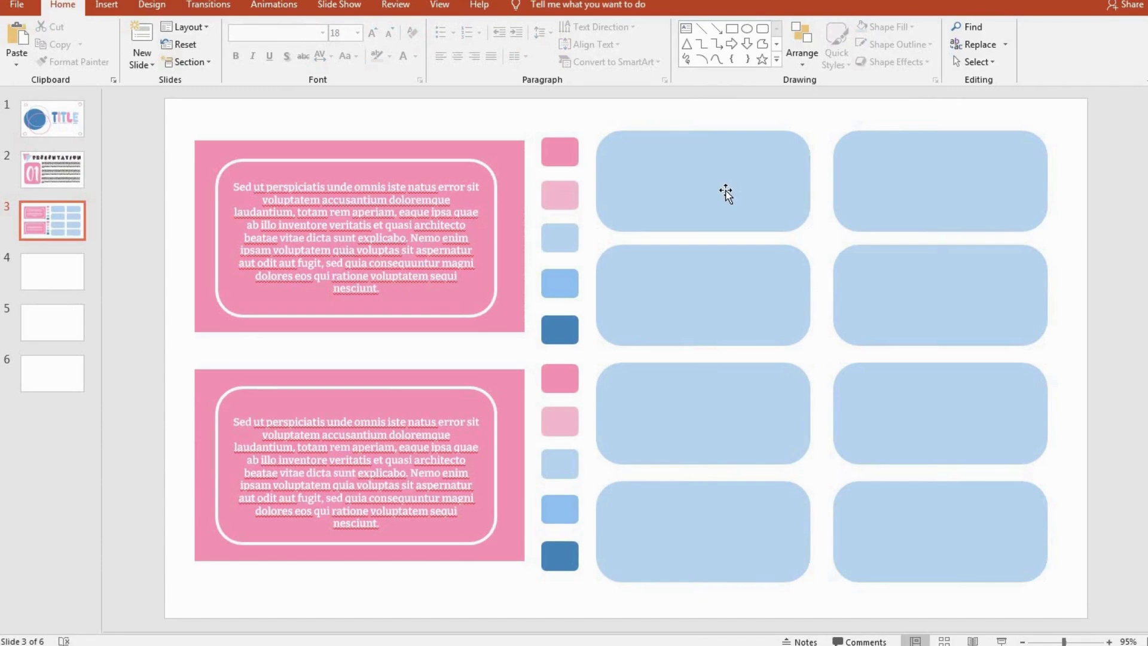
left_click(726, 193)
Select the four boxes in rows one and three and fill them pink
left_click(954, 196, "shift")
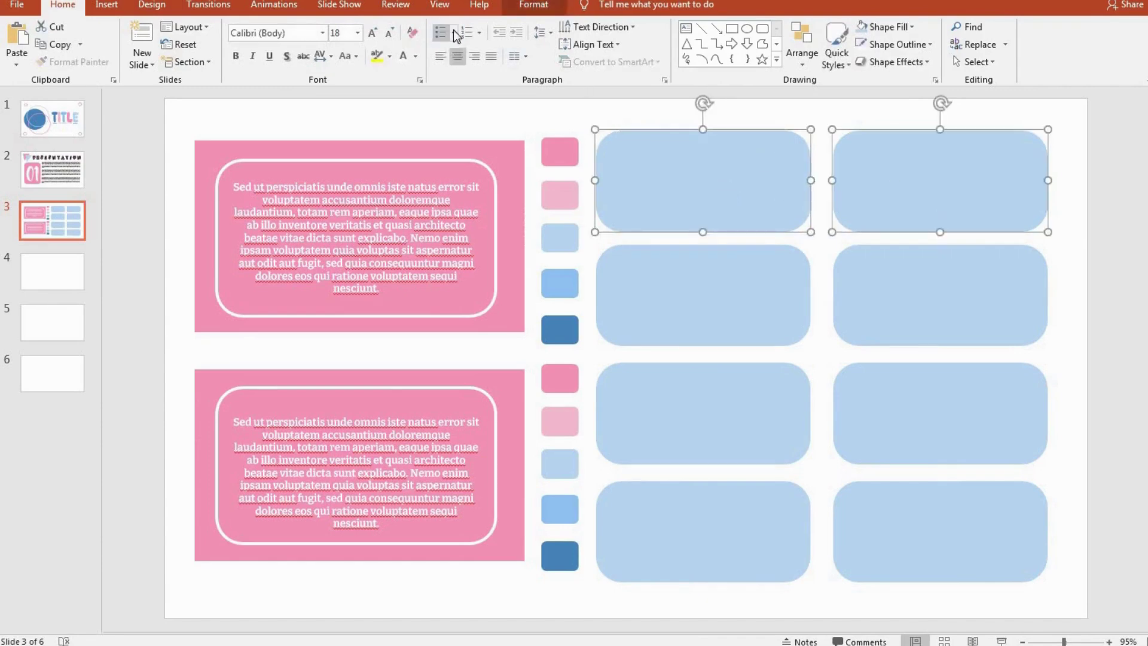
left_click(685, 383, "shift")
left_click(895, 405, "shift")
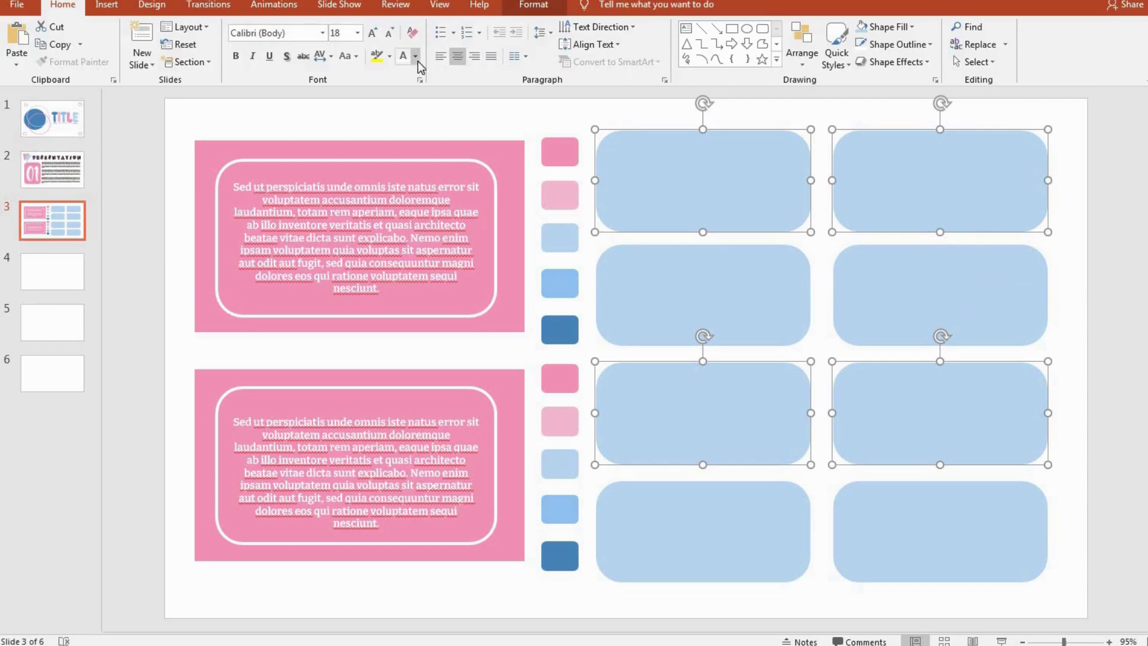
left_click(534, 5)
left_click(550, 26)
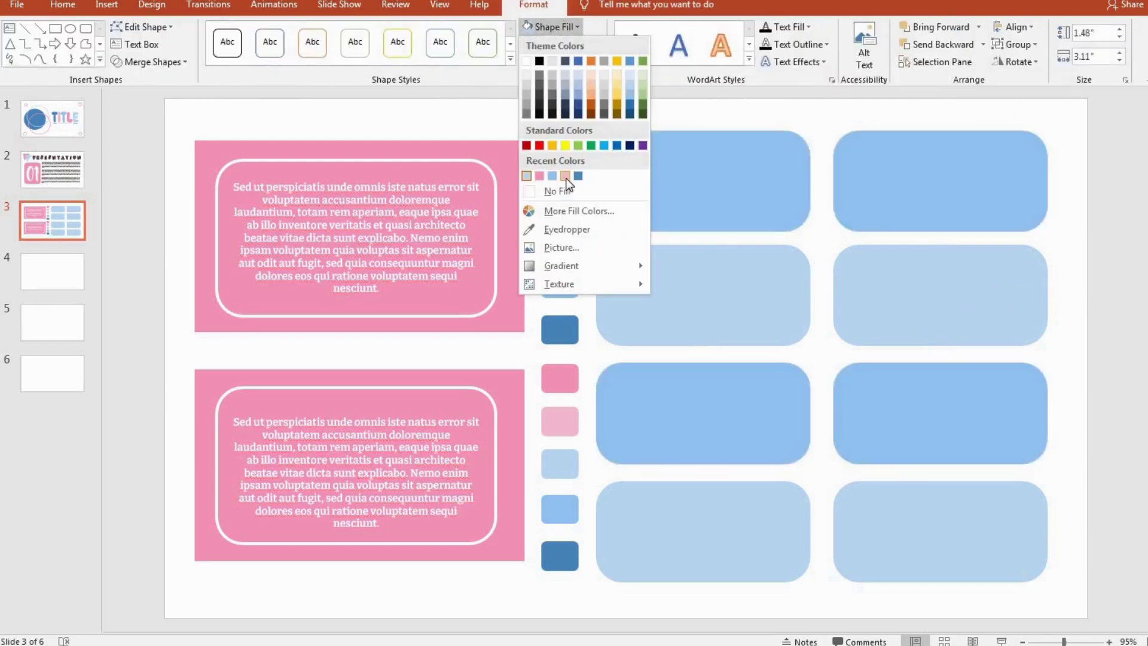
left_click(565, 176)
left_click(1061, 221)
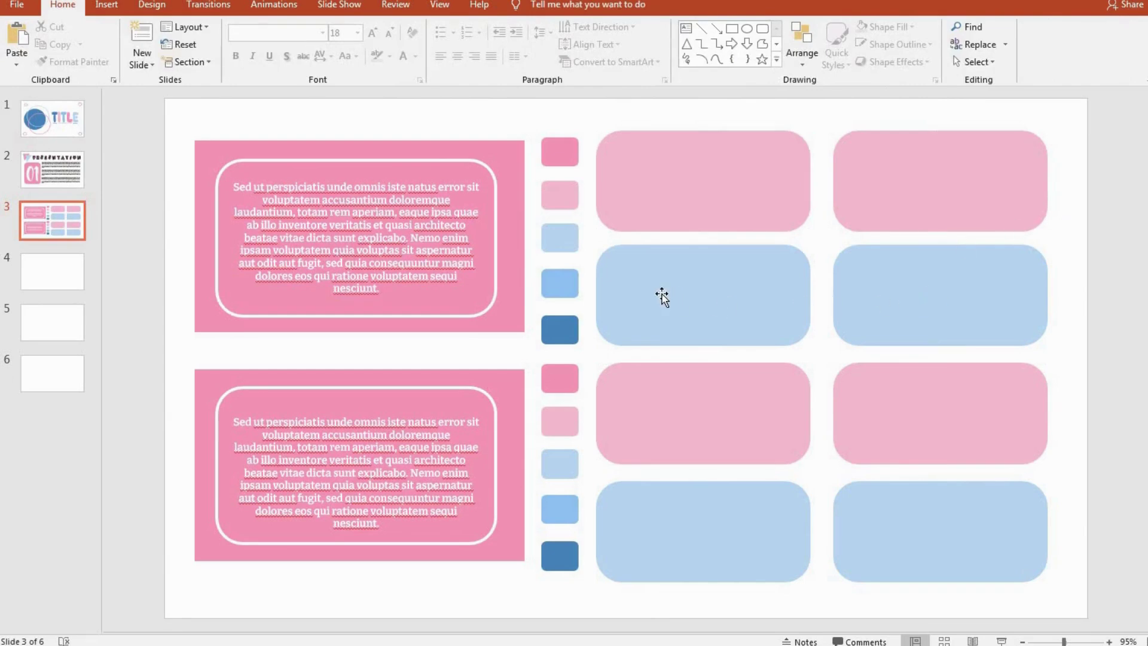
double_click(733, 179)
left_click(322, 33)
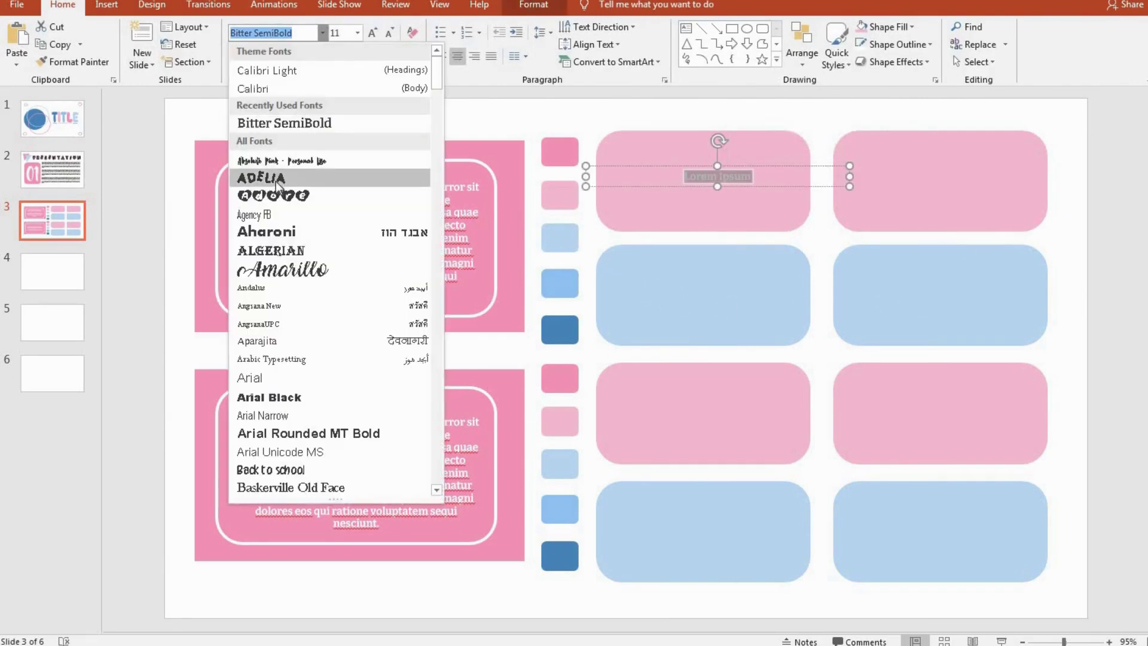
Set the Lorem Ipsum heading to Absolute Pink at 72 pt and move it onto the top-left pink card
left_click(257, 153)
left_click(372, 34)
left_click(372, 33)
left_click(372, 34)
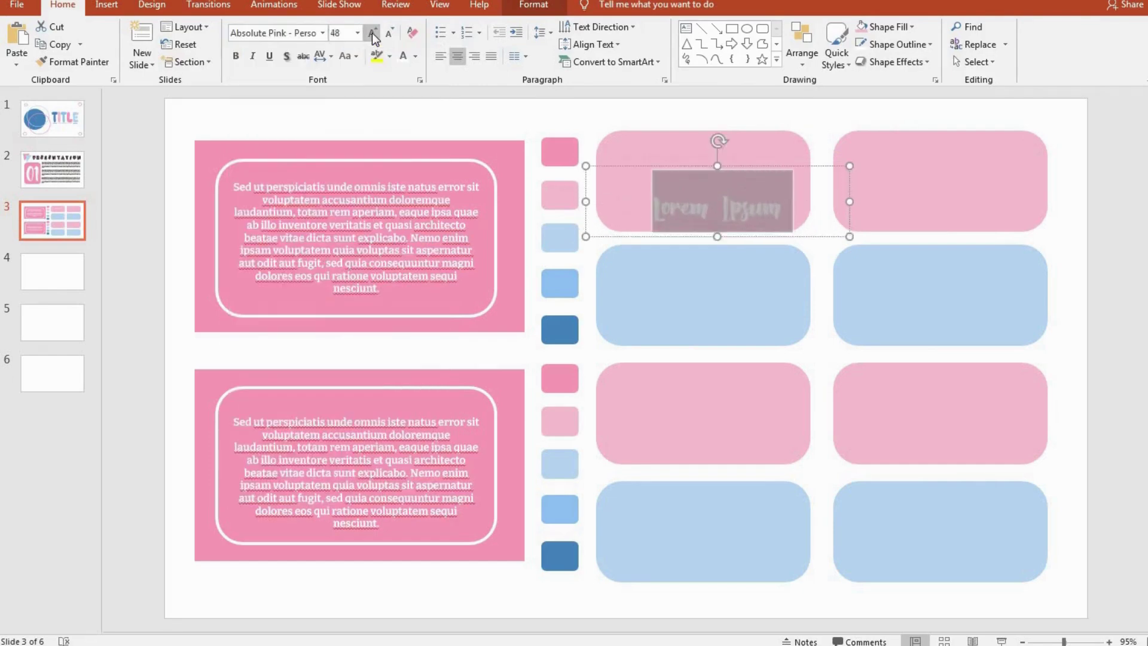
left_click(372, 33)
left_click(372, 33)
left_click(372, 33)
left_click(372, 34)
left_click_drag(795, 205, 749, 117)
Make the heading text white and give it a text shadow
key("ctrl+a")
left_click(415, 55)
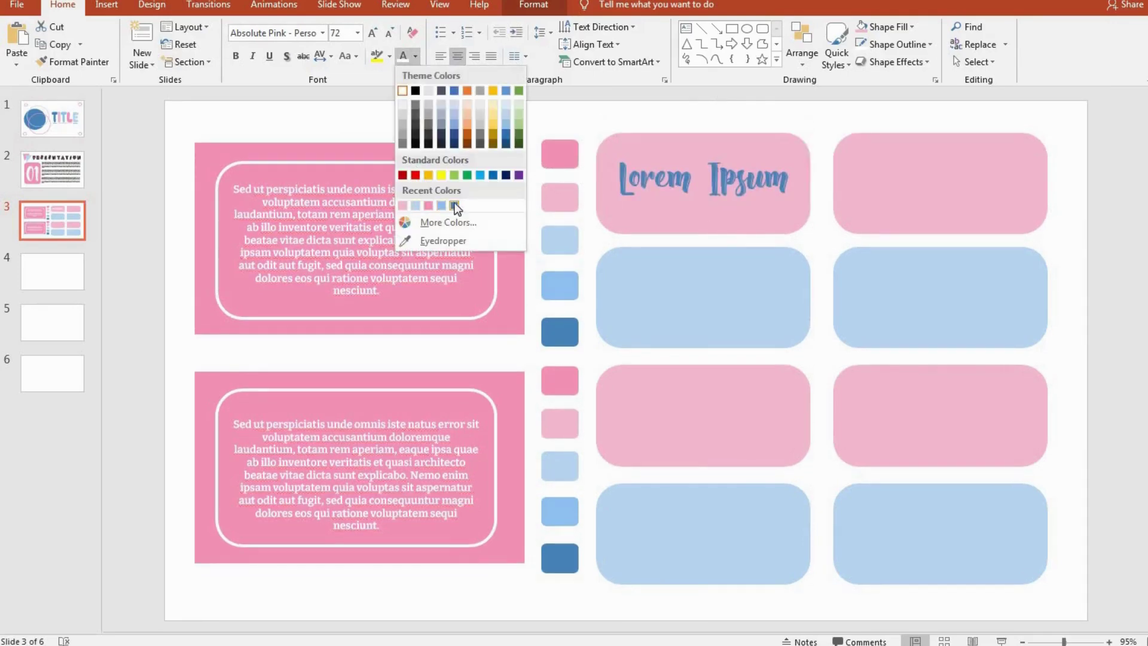
left_click(402, 91)
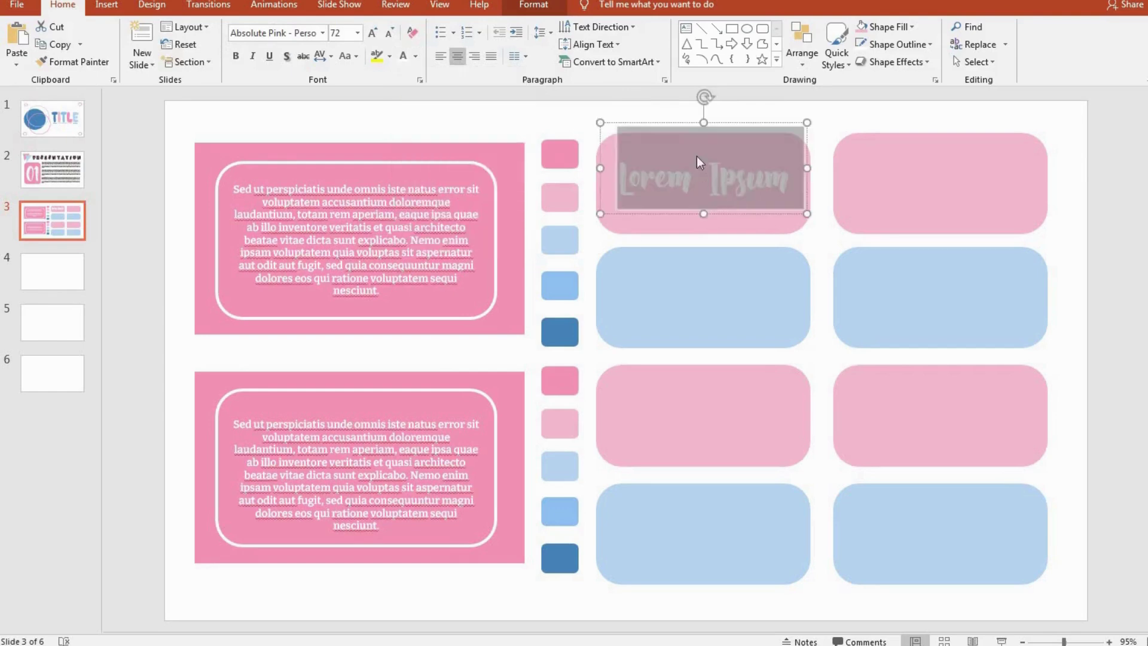
left_click(665, 128)
left_click(286, 56)
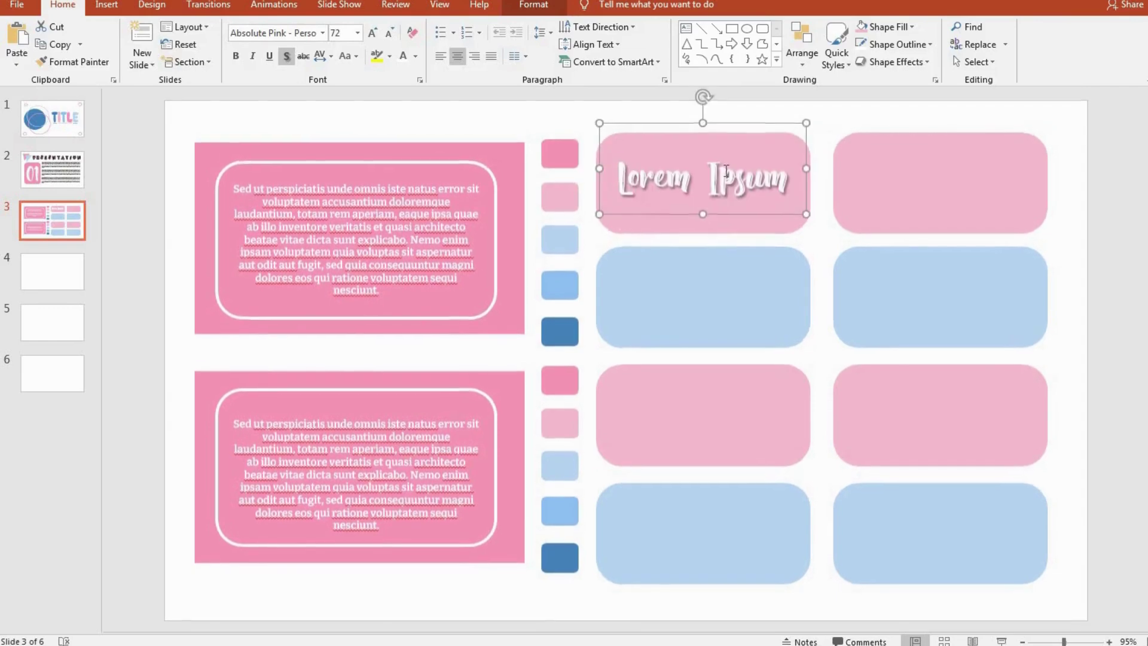
left_click(746, 154)
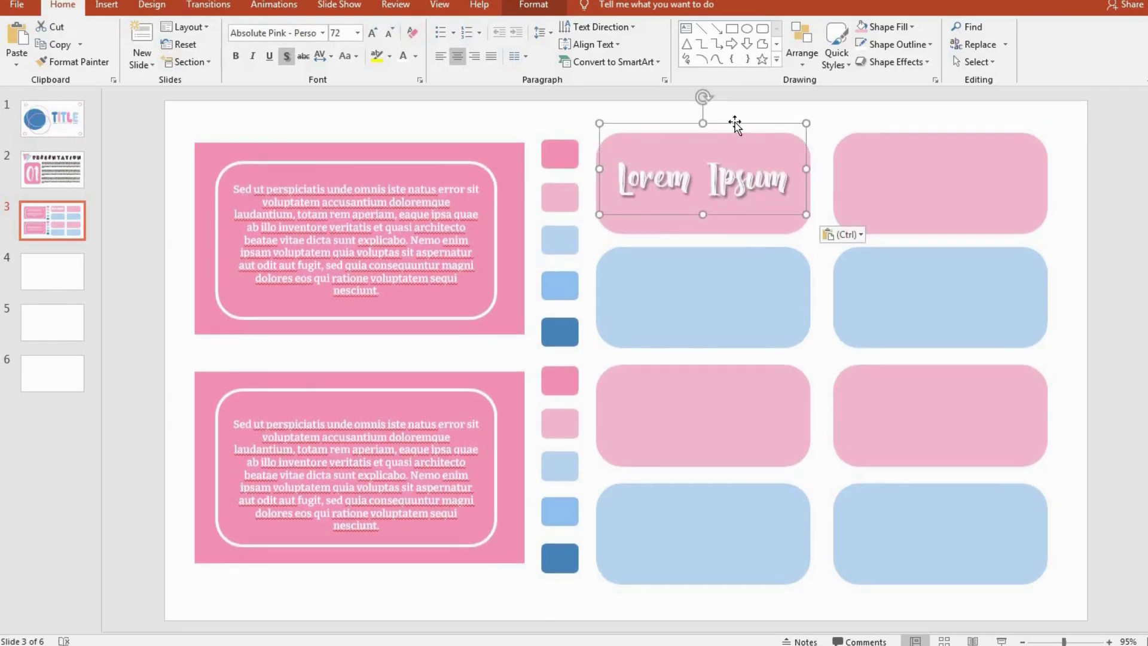
Copy the heading onto the other seven pink and blue cards
left_click_drag(727, 123, 960, 122)
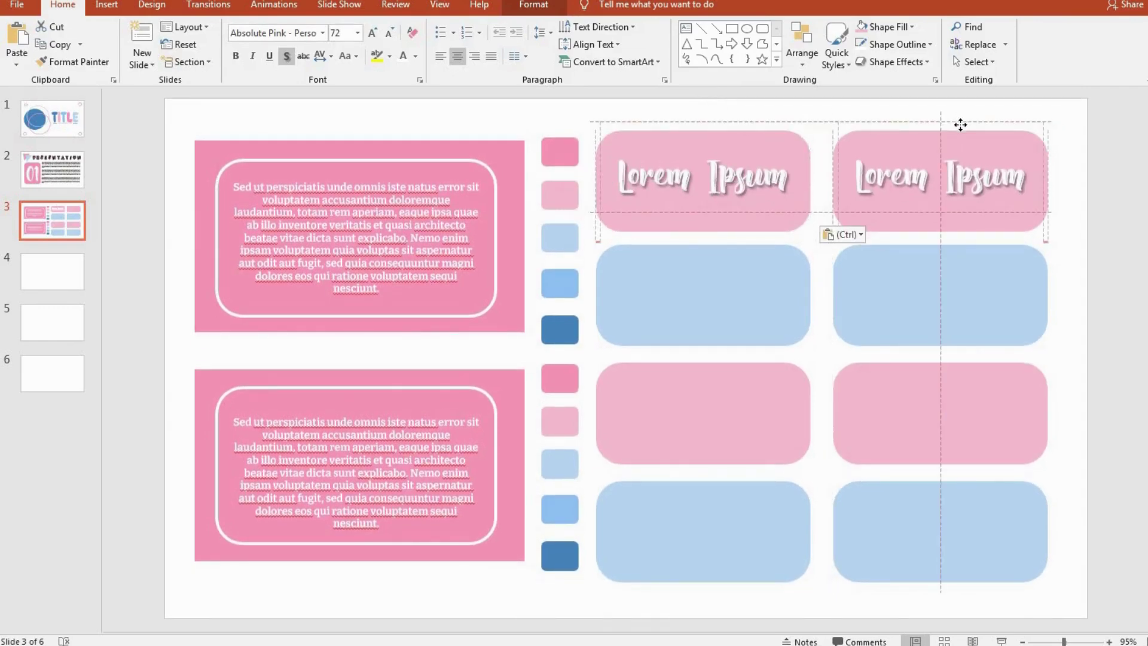
left_click_drag(741, 120, 736, 235)
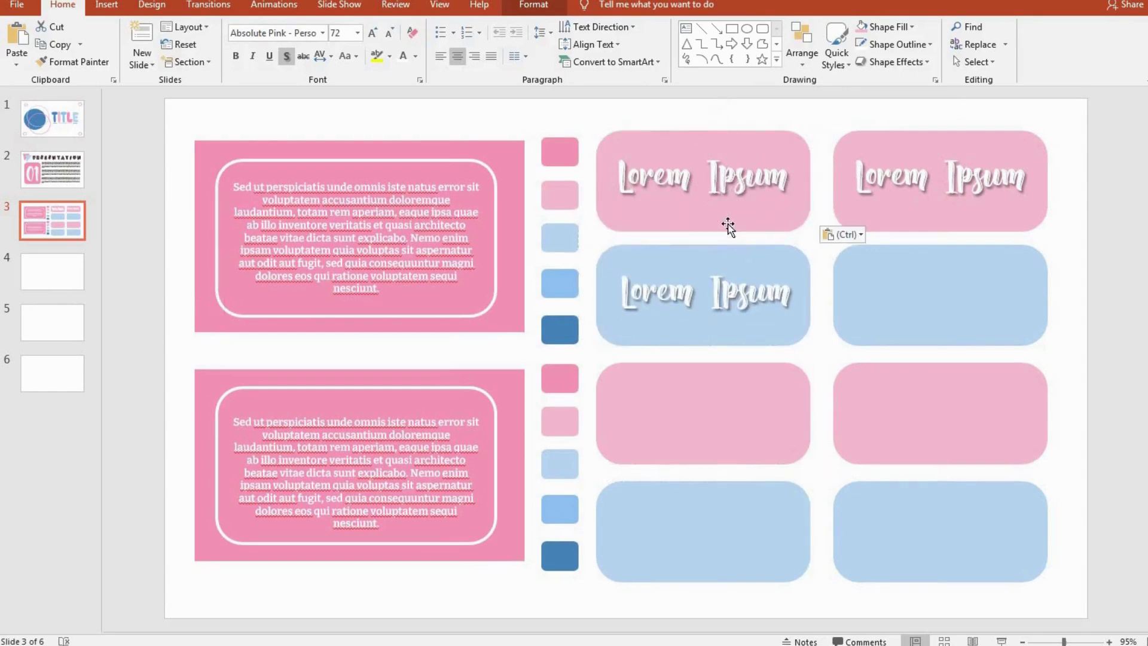
left_click_drag(738, 128, 966, 245)
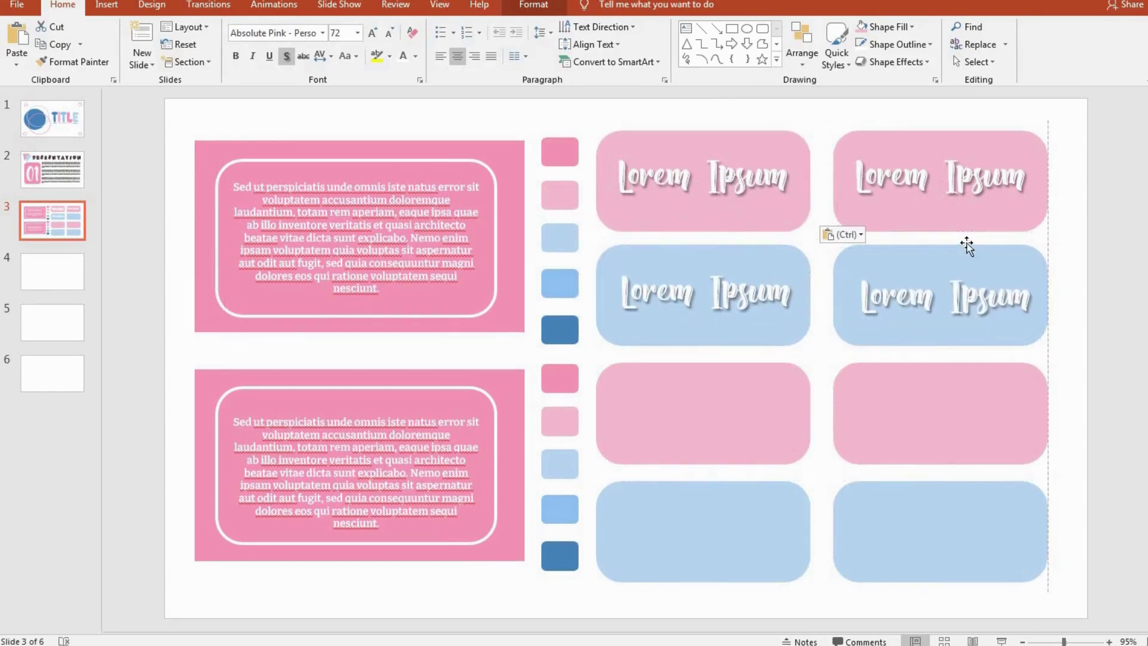
left_click_drag(777, 193, 720, 351)
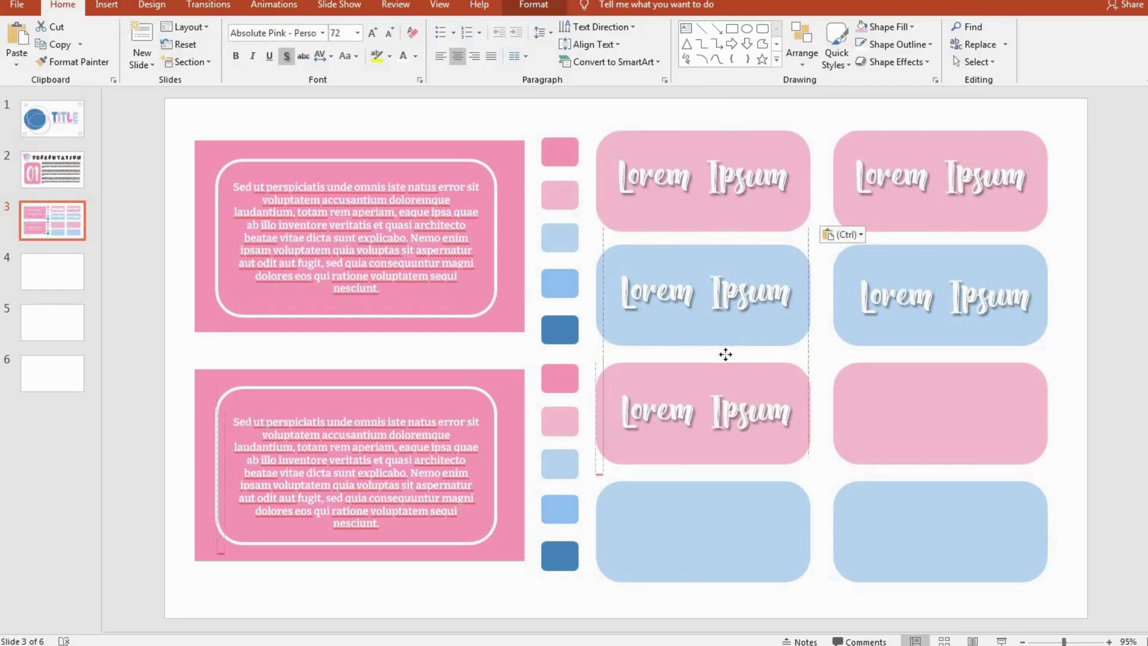
mouse_move(735, 137)
left_mouse_down()
mouse_move(937, 354)
mouse_move(956, 357)
left_mouse_up()
left_click_drag(657, 129, 658, 483)
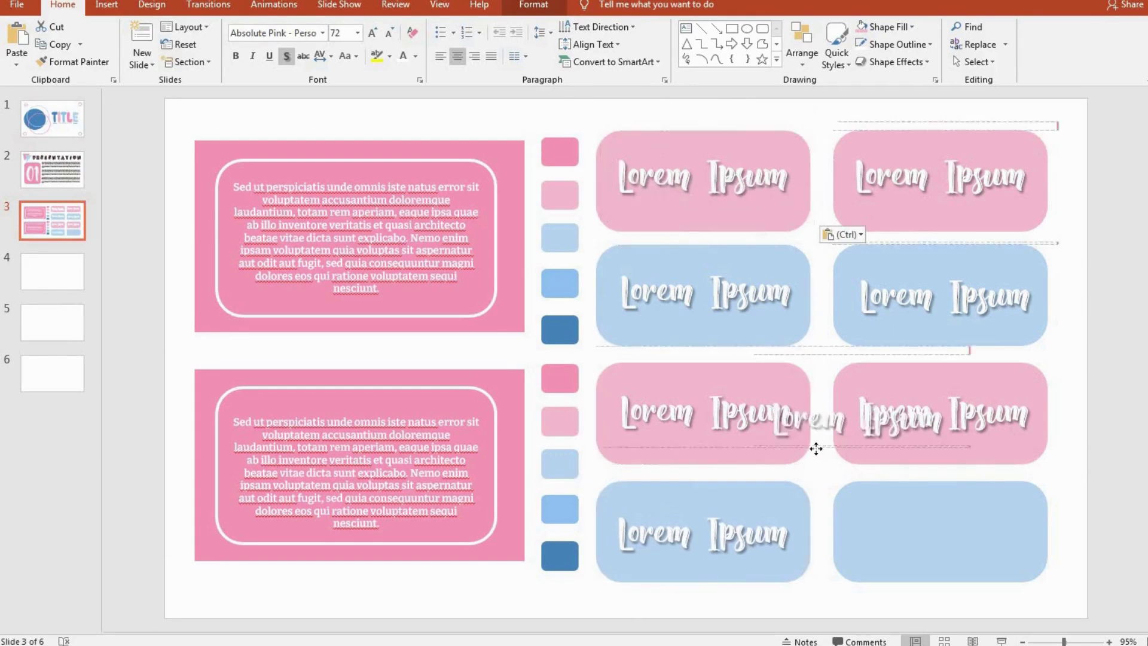
left_click_drag(666, 147, 880, 477)
Deselect, switch to slide 4 and start selecting its colour squares
left_click(1079, 299)
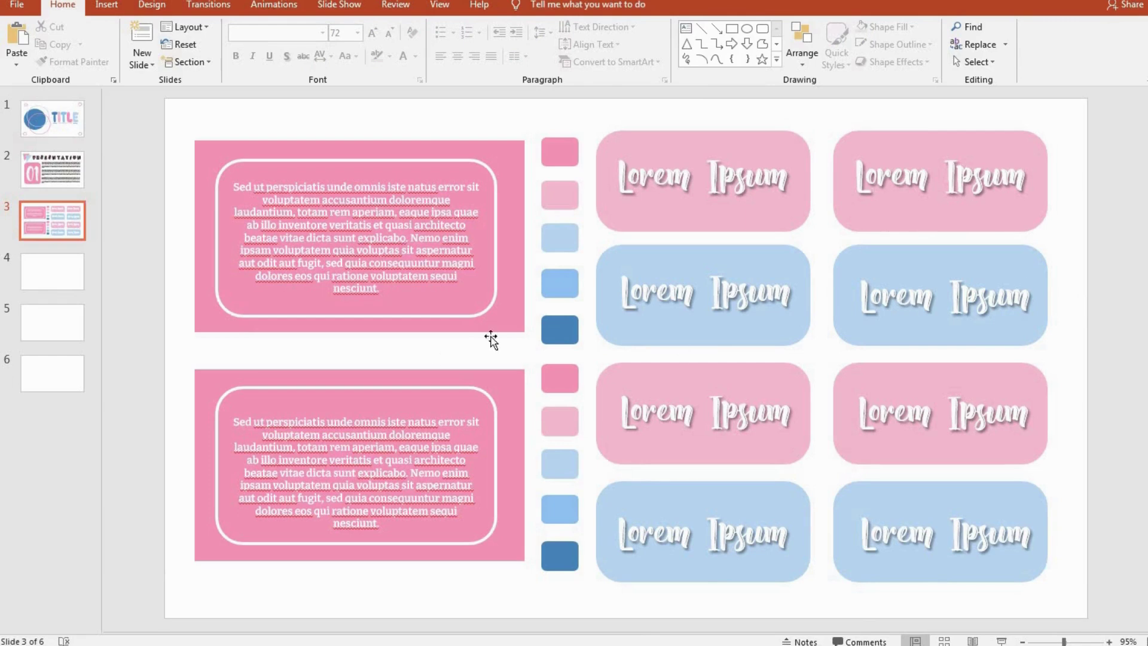
left_click(52, 272)
left_click(135, 153)
Bring the five colour squares onto the slide and enlarge them
left_click(134, 205, "shift")
left_click(137, 260, "shift")
left_click(137, 316, "shift")
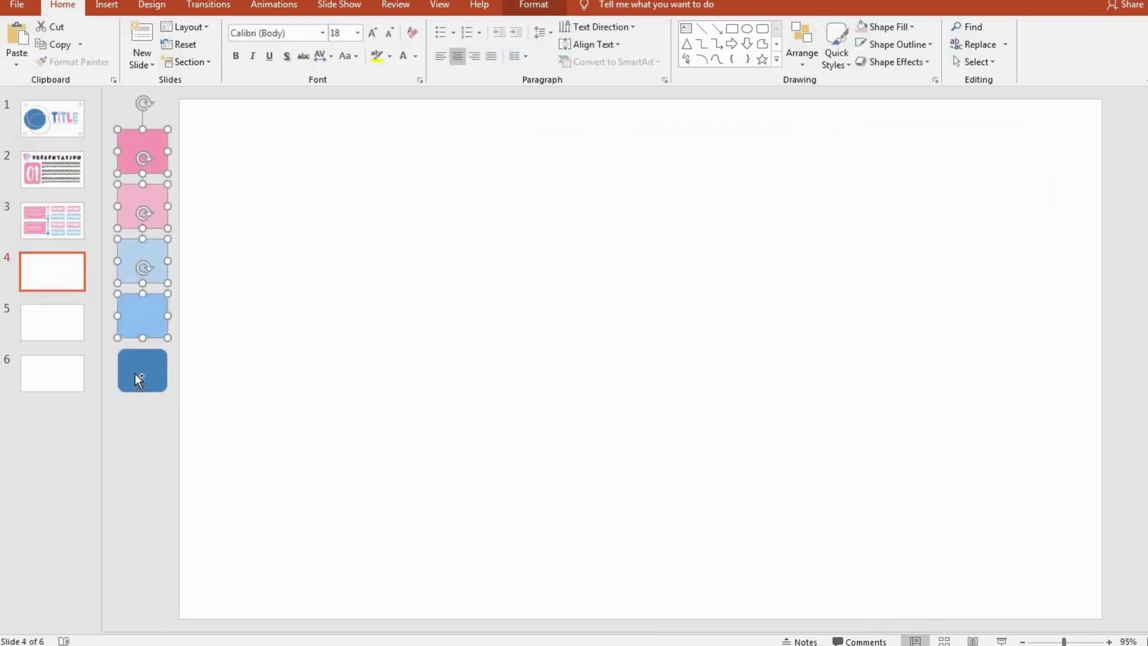
left_click_drag(130, 205, 500, 250)
mouse_move(537, 438)
left_mouse_down()
mouse_move(620, 530)
mouse_move(626, 589)
left_mouse_up()
left_click(646, 433)
Move the card stack to the slide's left side, undoing a trial narrower resize
key("ctrl+a")
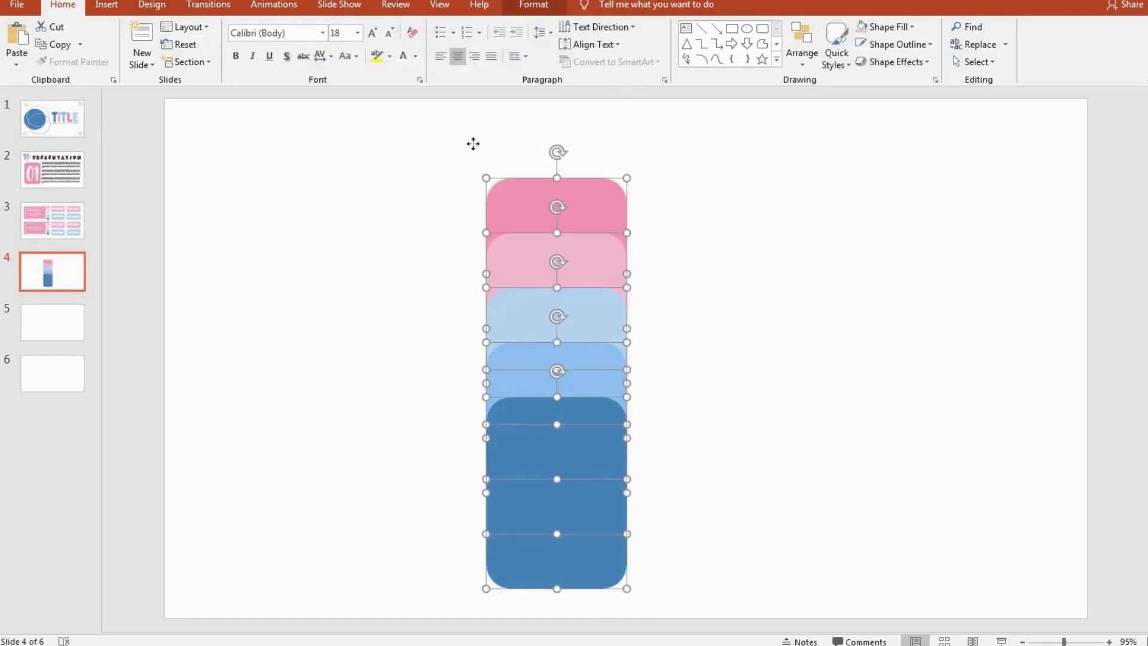
left_click_drag(607, 197, 308, 144)
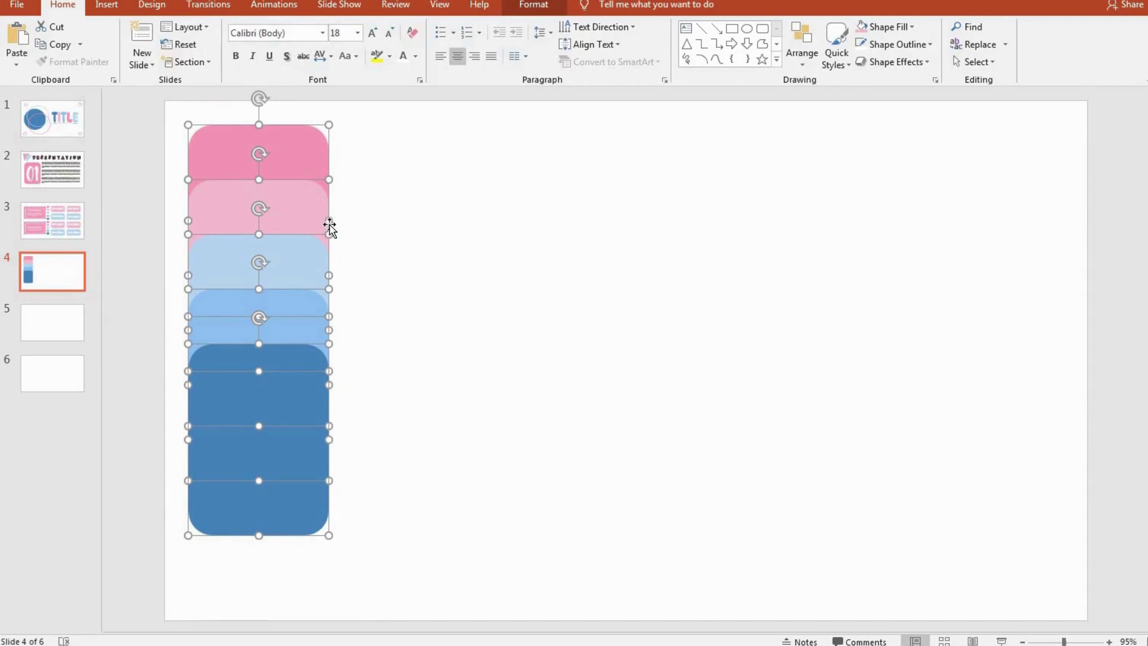
left_click_drag(329, 535, 235, 591)
left_click(350, 487)
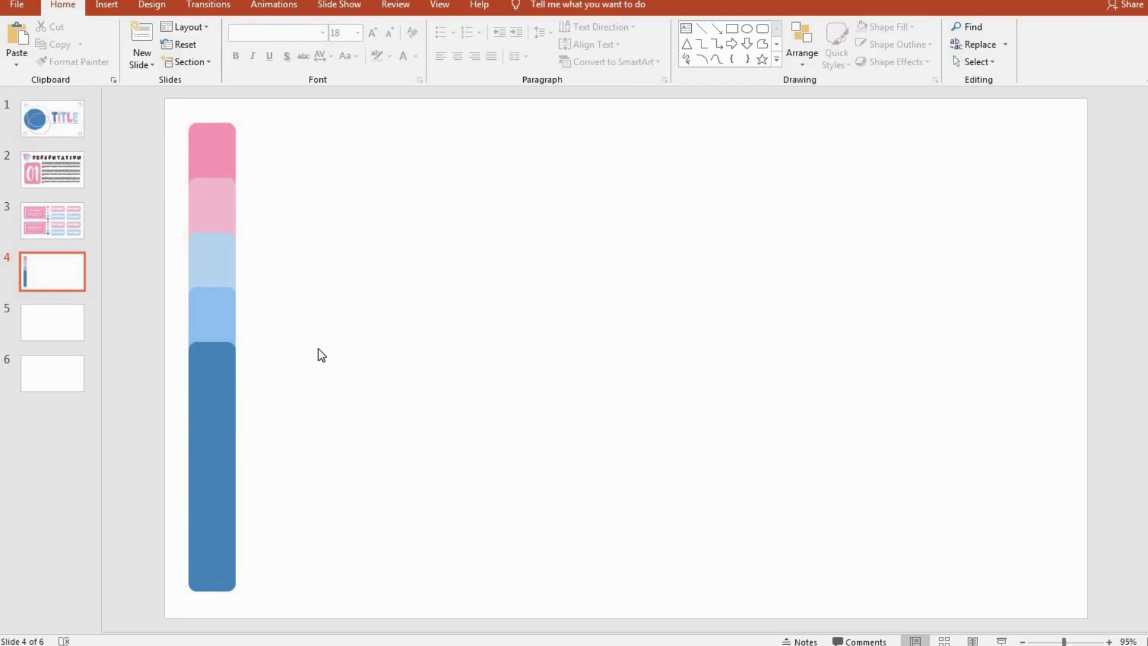
key("ctrl+z")
Reselect the five stacked cards and shift them down slightly
left_click(341, 277)
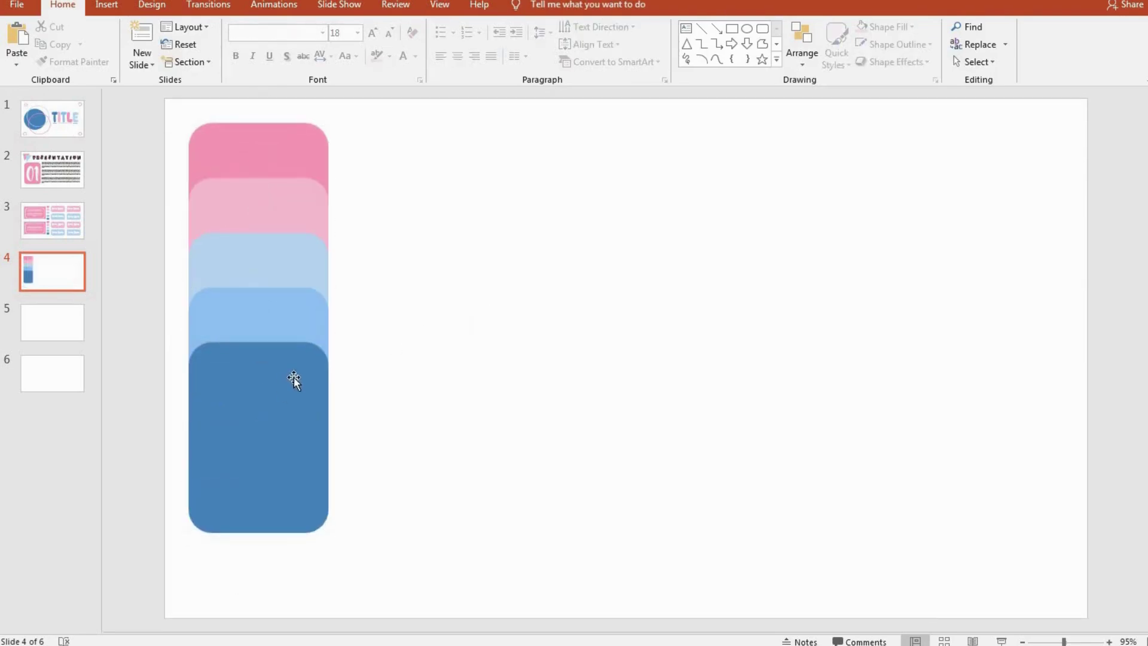
left_click(281, 370)
left_click(280, 317, "shift")
left_click(279, 266, "shift")
left_click(281, 210, "shift")
left_click(287, 149, "shift")
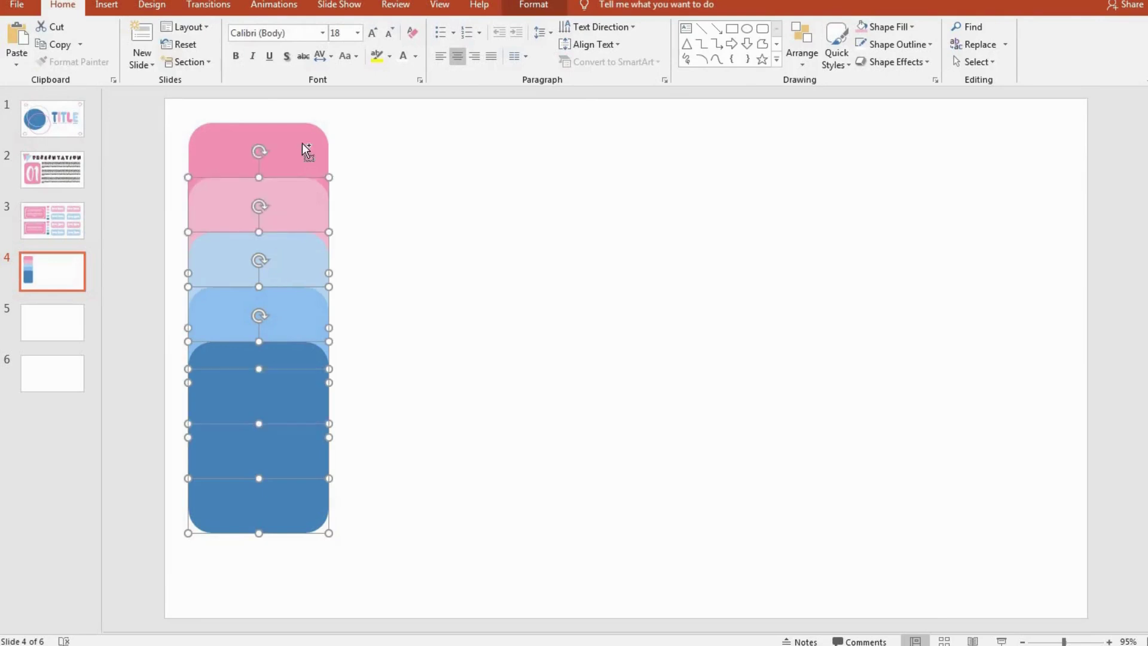
left_click_drag(288, 138, 289, 174)
left_click(366, 247)
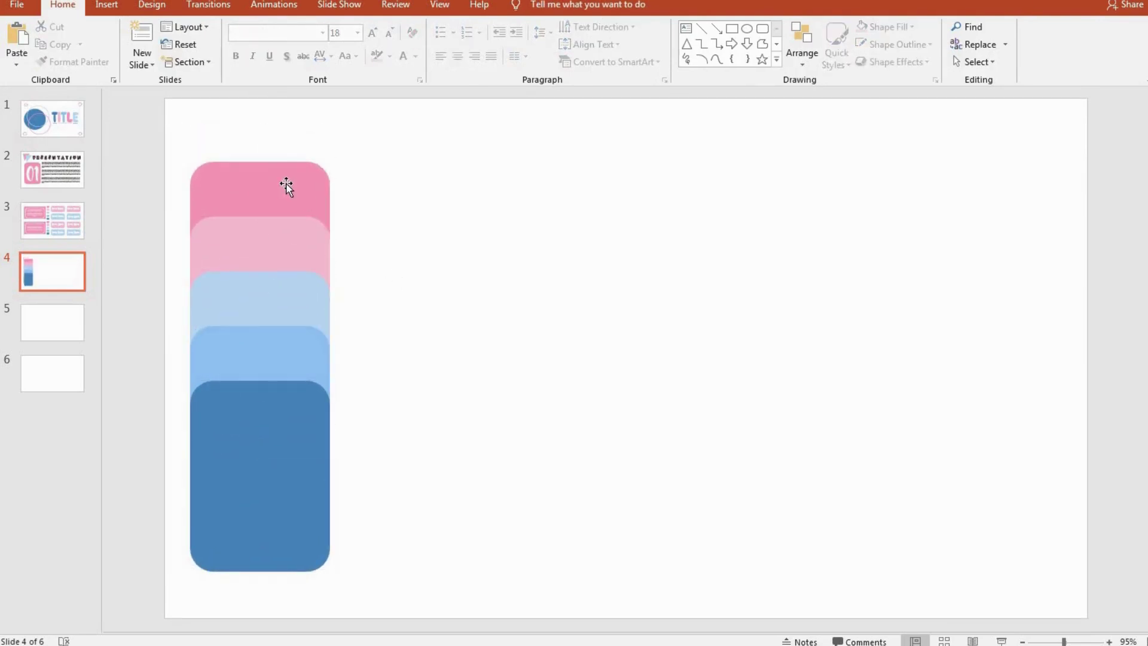
Duplicate the dark blue card with copy and paste
left_click(107, 4)
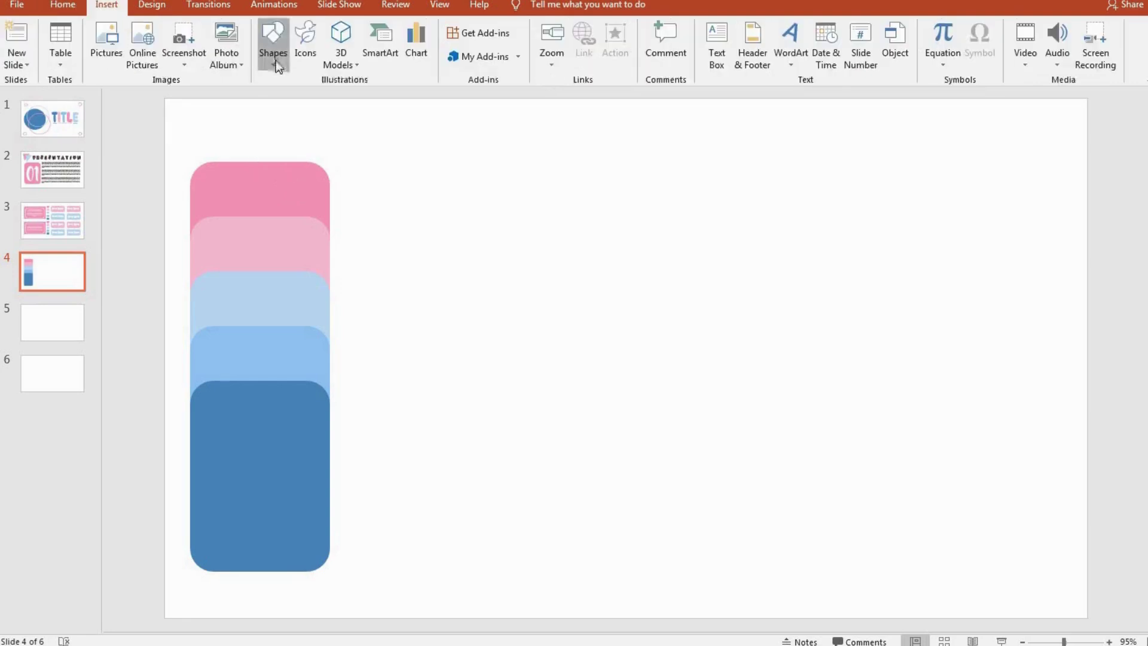
left_click(273, 45)
left_click(230, 432)
key("ctrl+c")
key("ctrl+v")
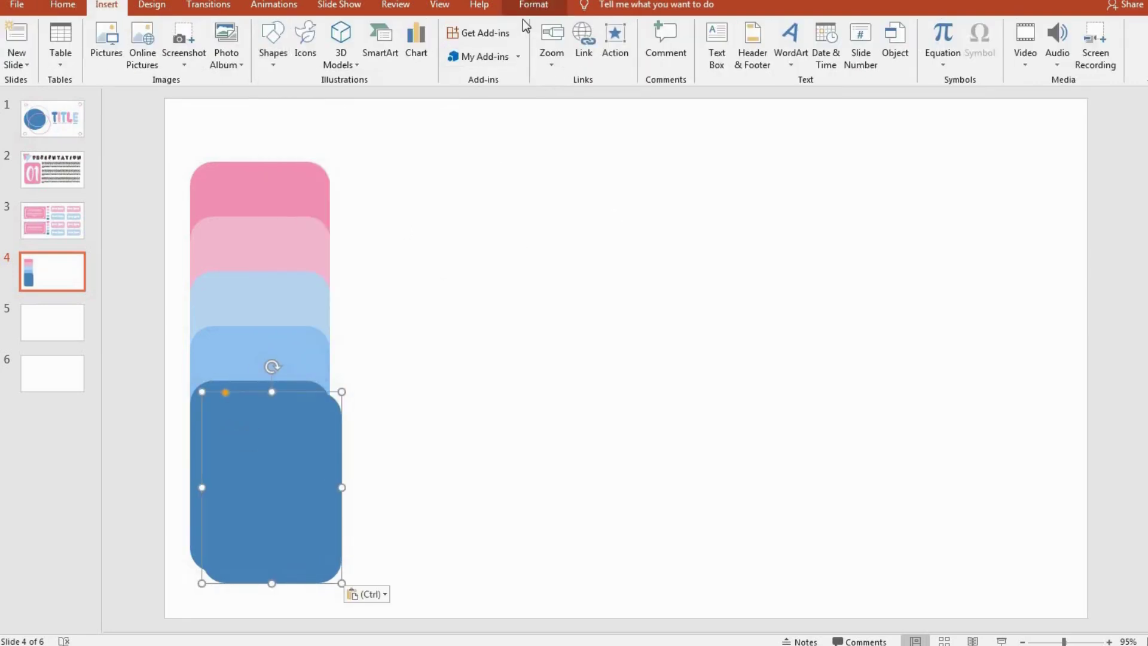
Give the duplicate no fill and a 2¼ pt light blue outline
left_click(533, 5)
left_click(577, 27)
left_click(562, 193)
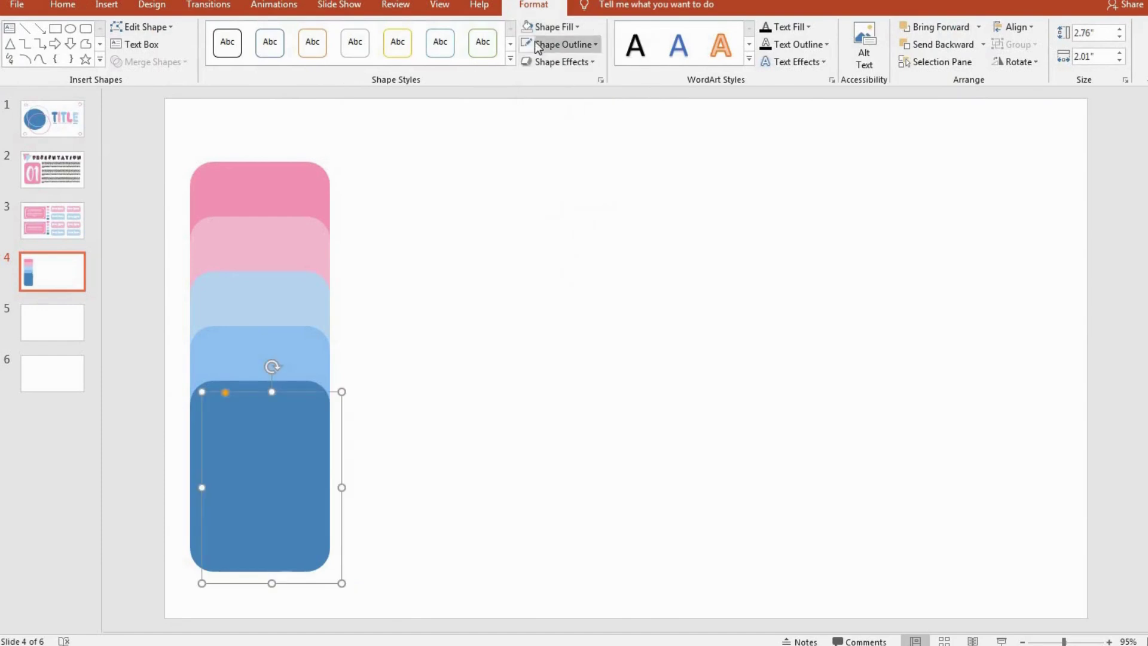
left_click(538, 44)
mouse_move(559, 264)
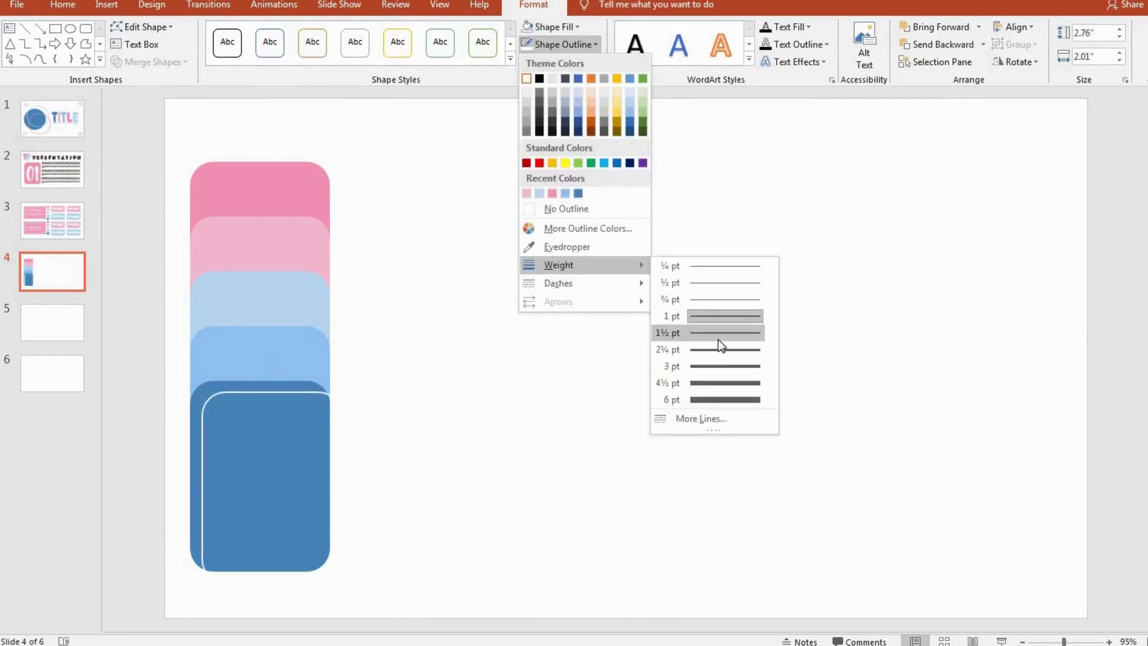
left_click(720, 350)
left_click(559, 44)
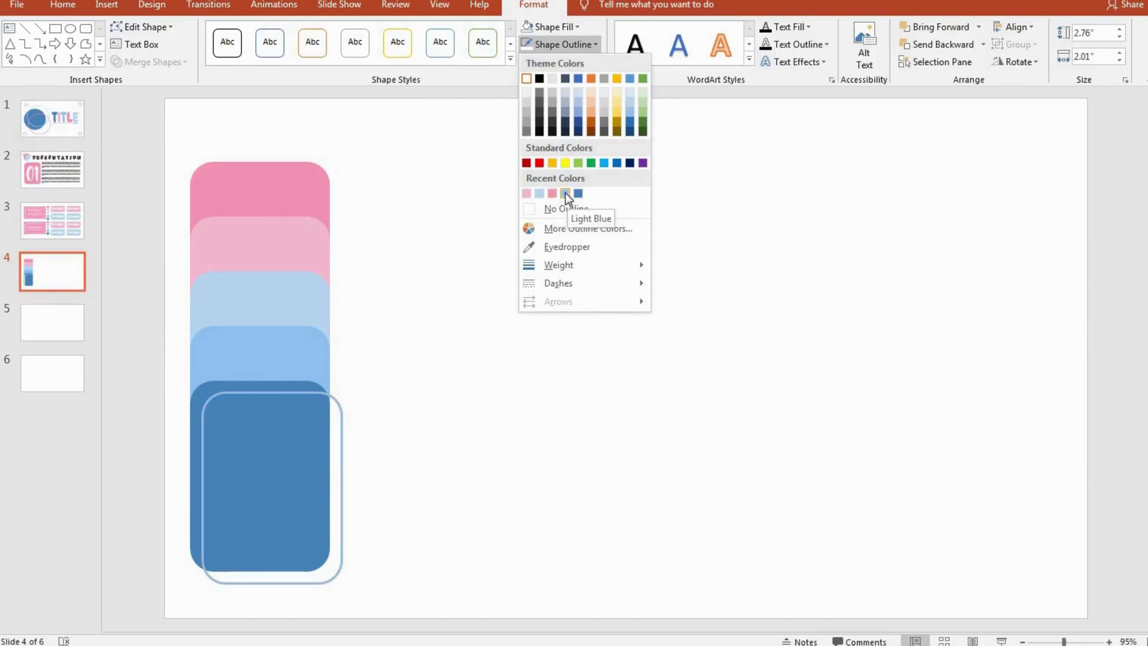
left_click(566, 193)
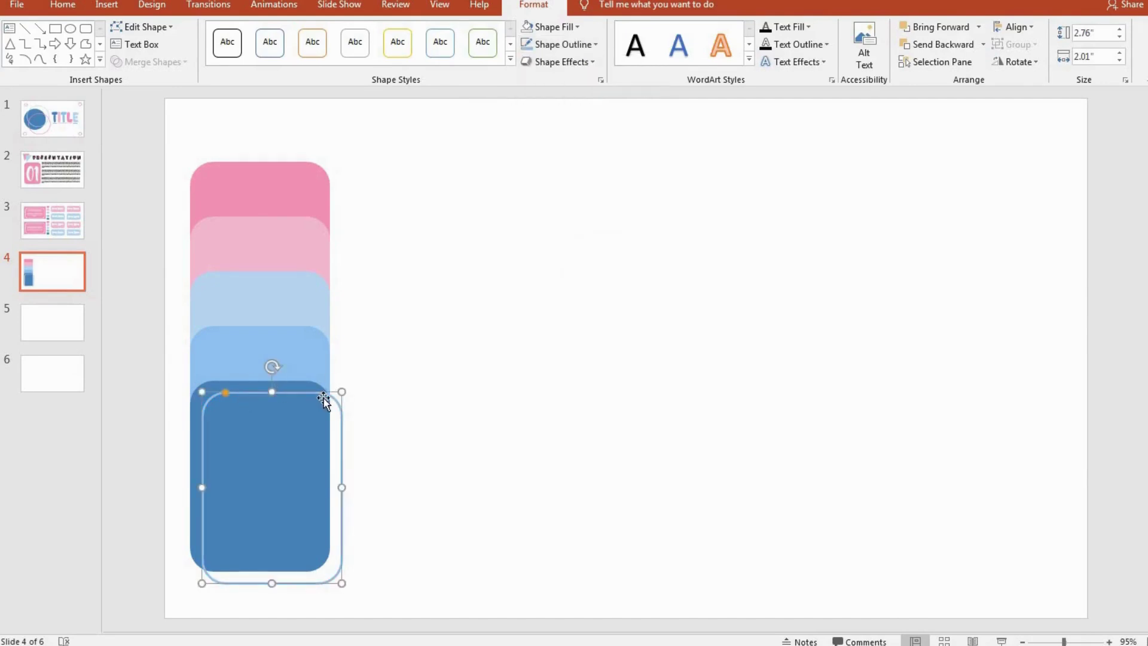
Offset the outline frame just below the dark blue card
mouse_move(324, 399)
left_mouse_down()
mouse_move(313, 399)
mouse_move(326, 414)
left_mouse_up()
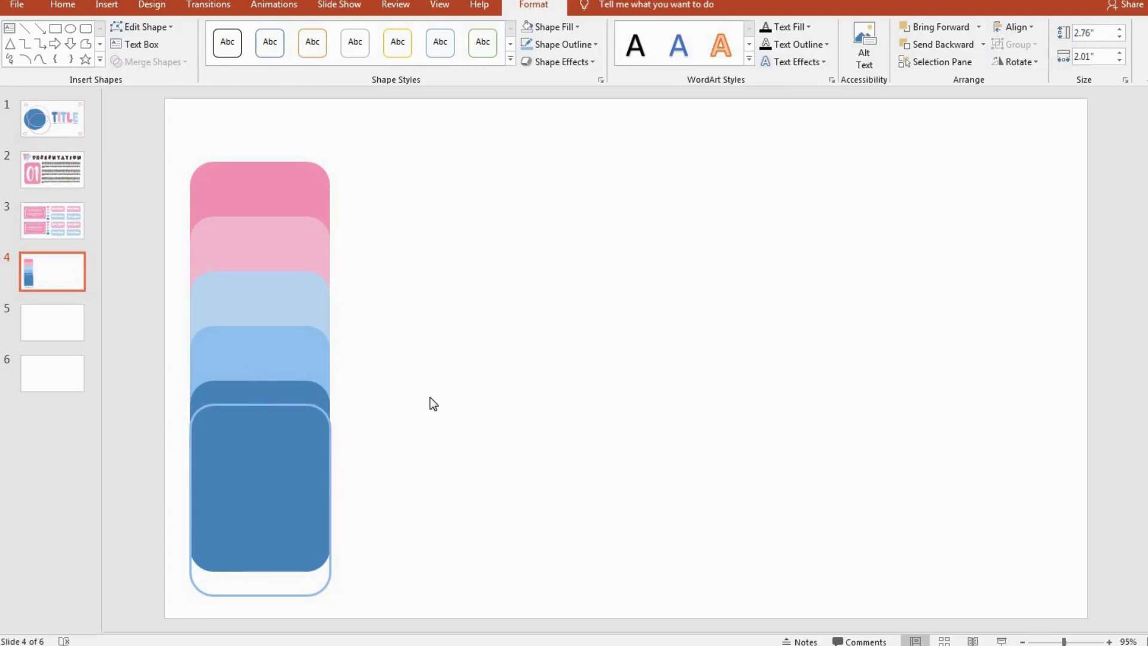
left_click(430, 397)
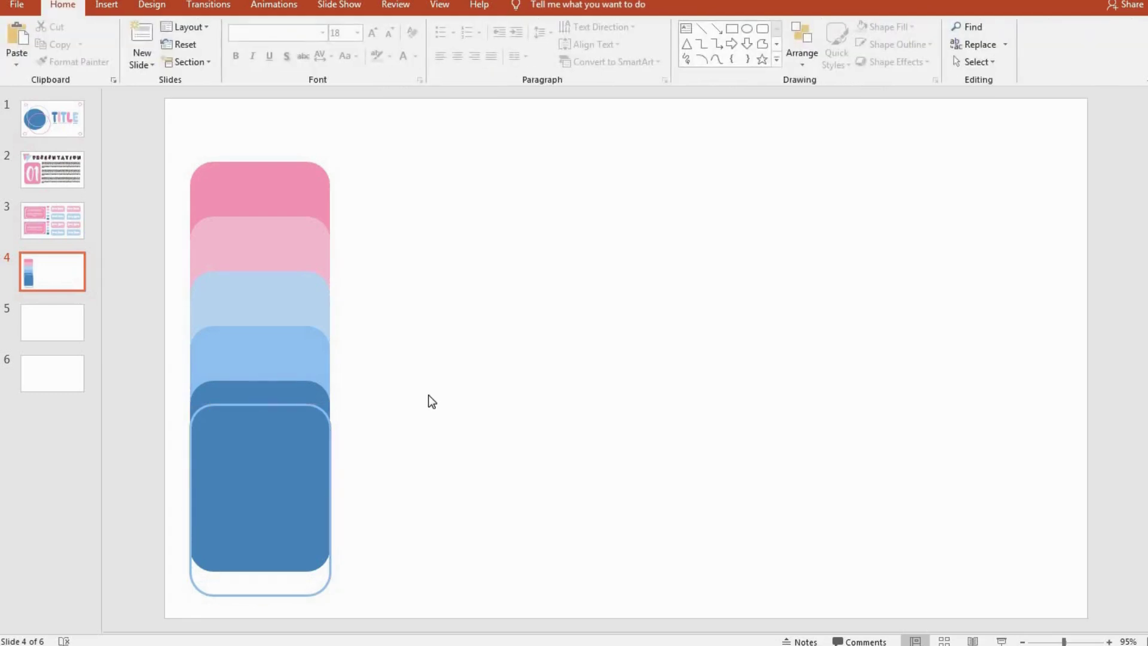
left_click(296, 181)
Paste the SUB TITLE HERE heading and give its box a light outline colour
key("ctrl+a")
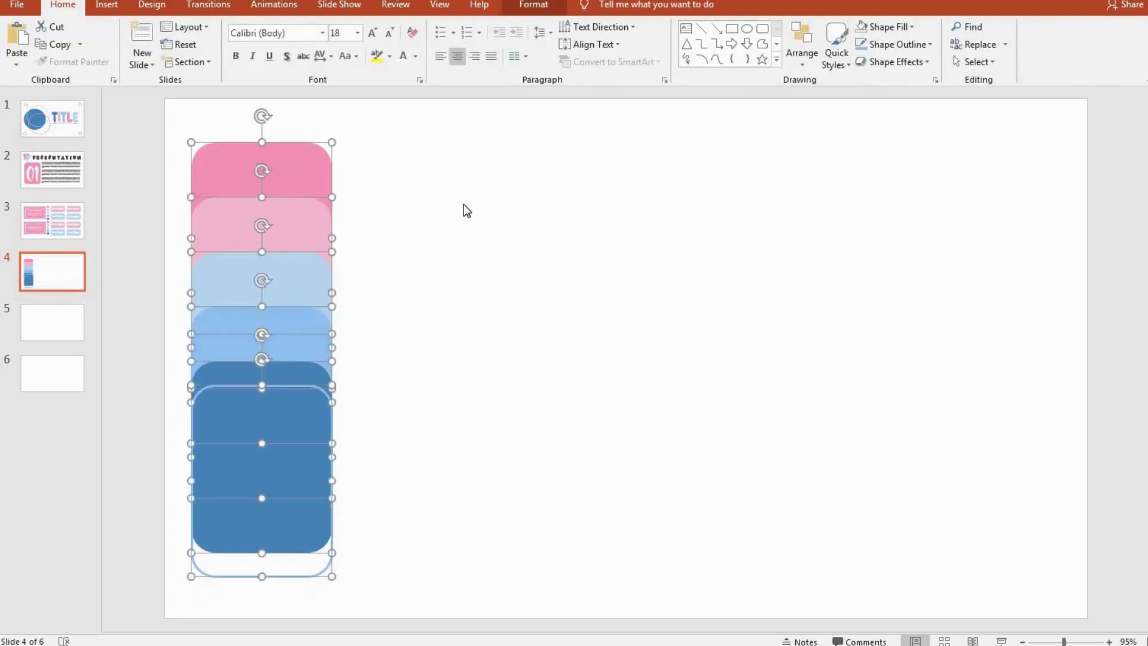
key("ctrl+v")
left_click(710, 125)
left_click(533, 4)
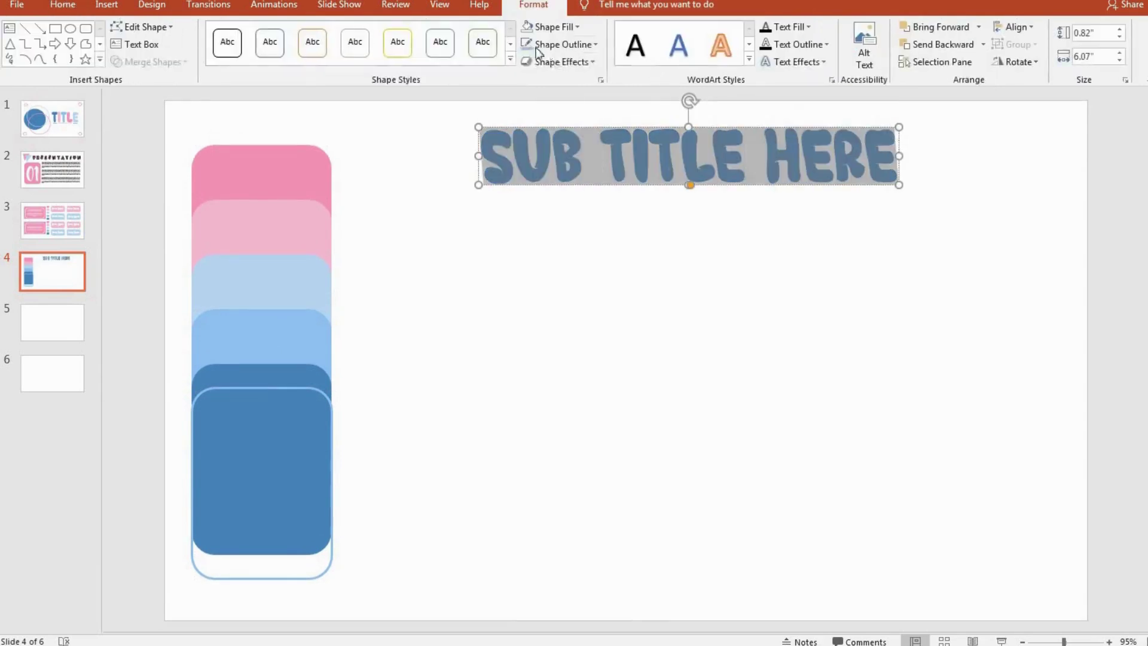
left_click(562, 44)
left_click(558, 195)
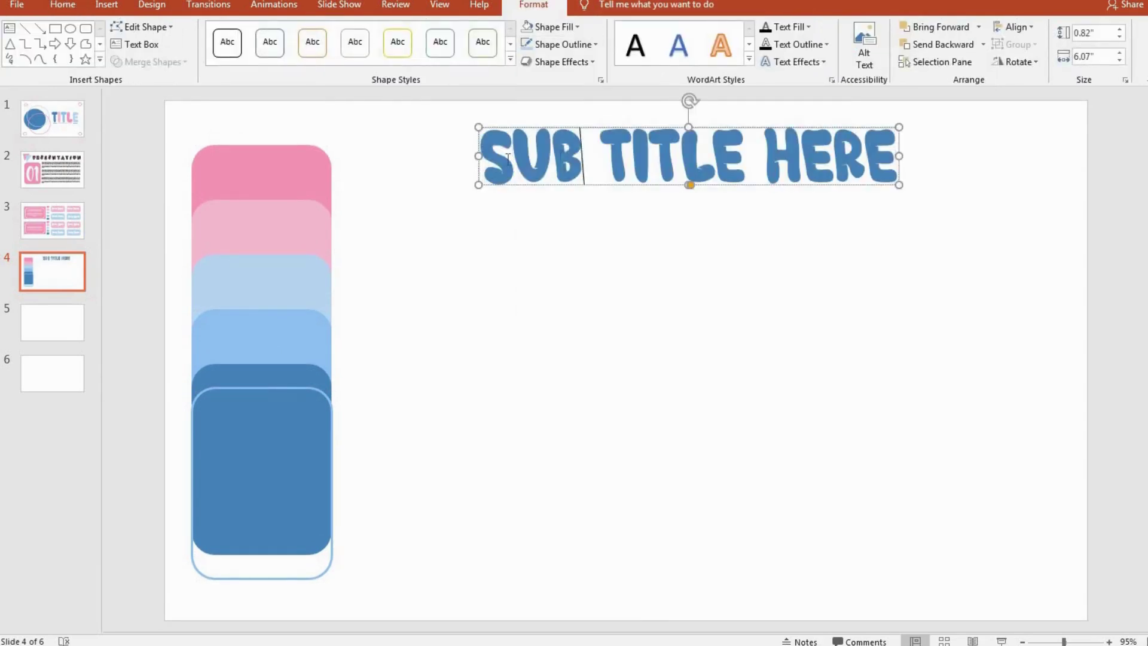
left_click(562, 45)
left_click(459, 146)
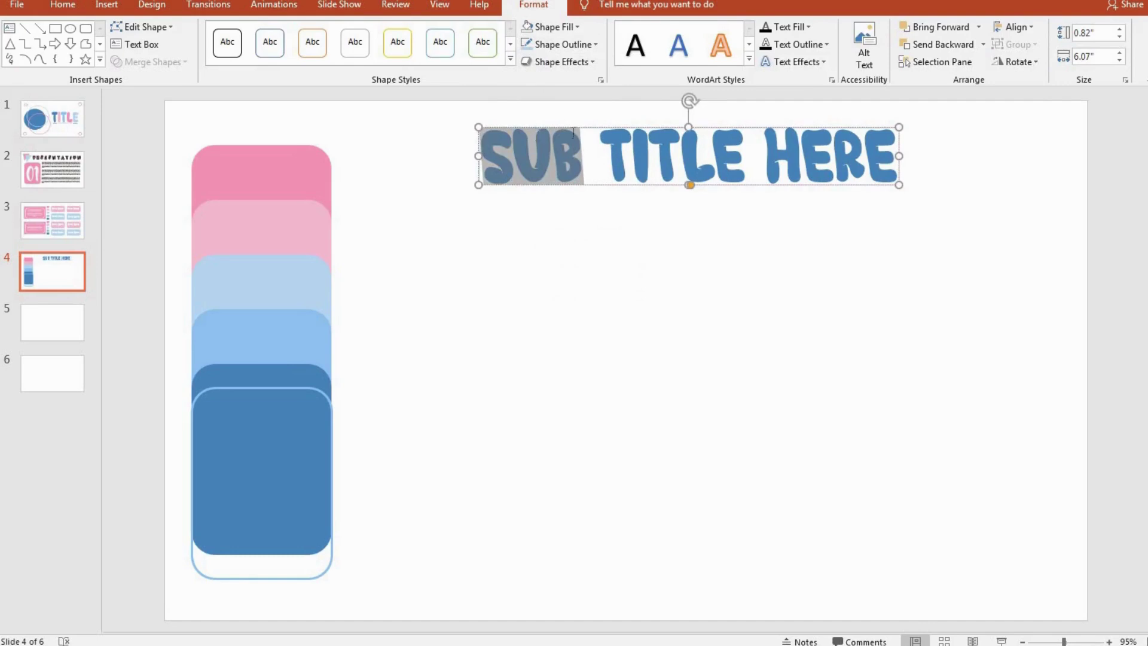
Colour SUB pink, TITLE light blue and HERE pink, then paste the lorem ipsum paragraph
double_click(532, 156)
left_click(808, 26)
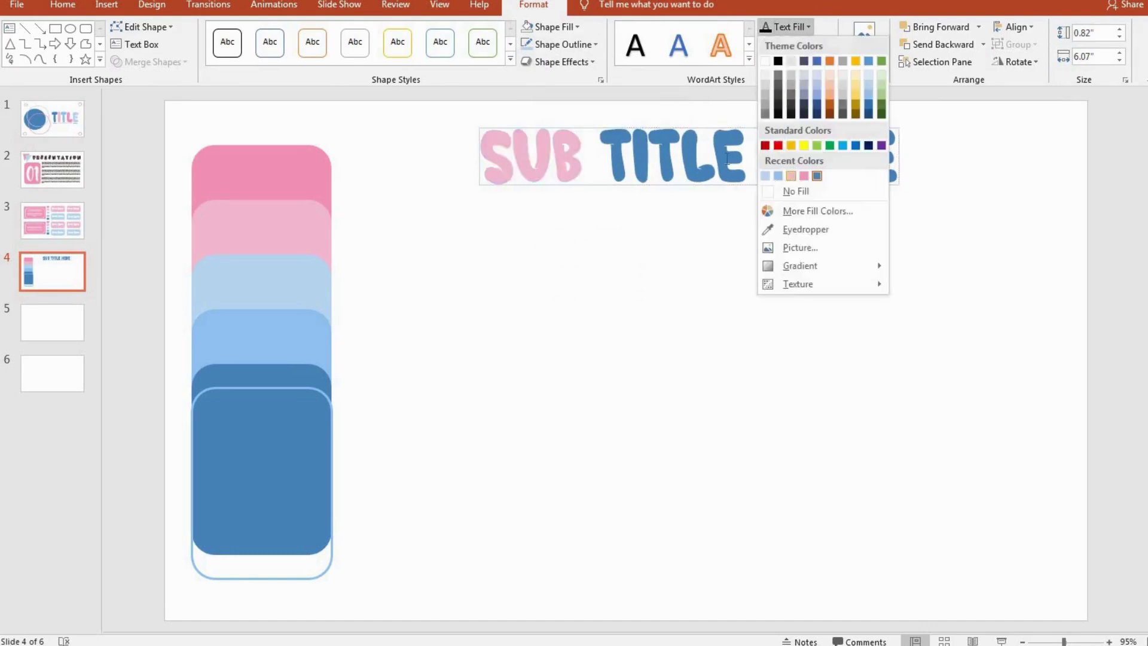
left_click(804, 176)
left_click_drag(600, 157, 896, 157)
left_click(808, 26)
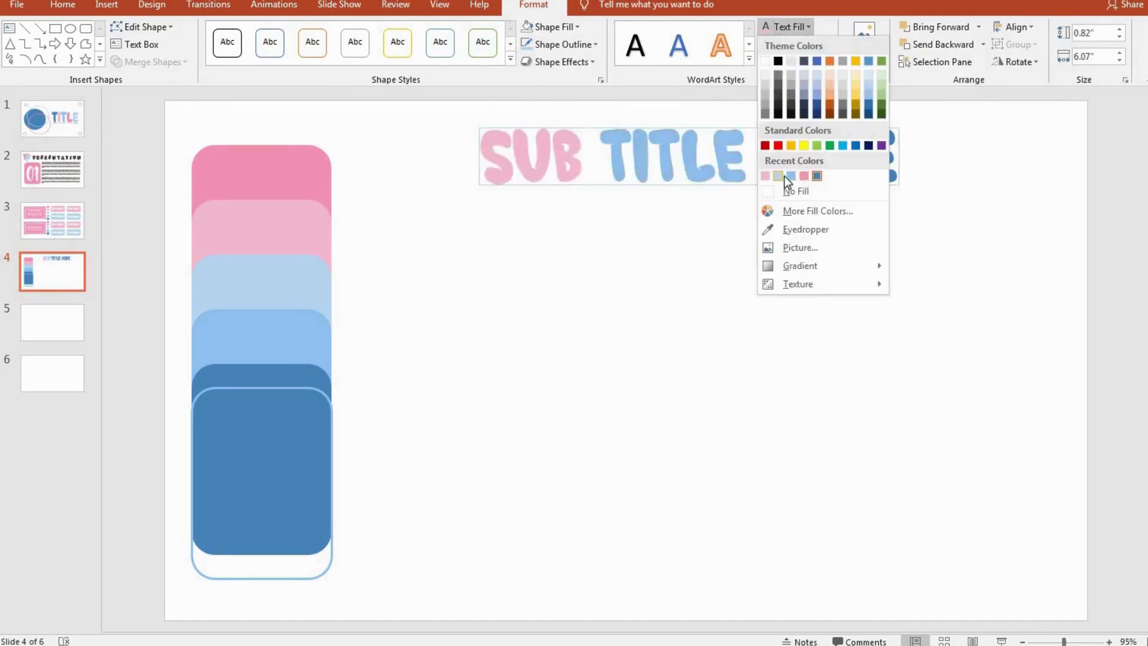
left_click(790, 175)
double_click(828, 164)
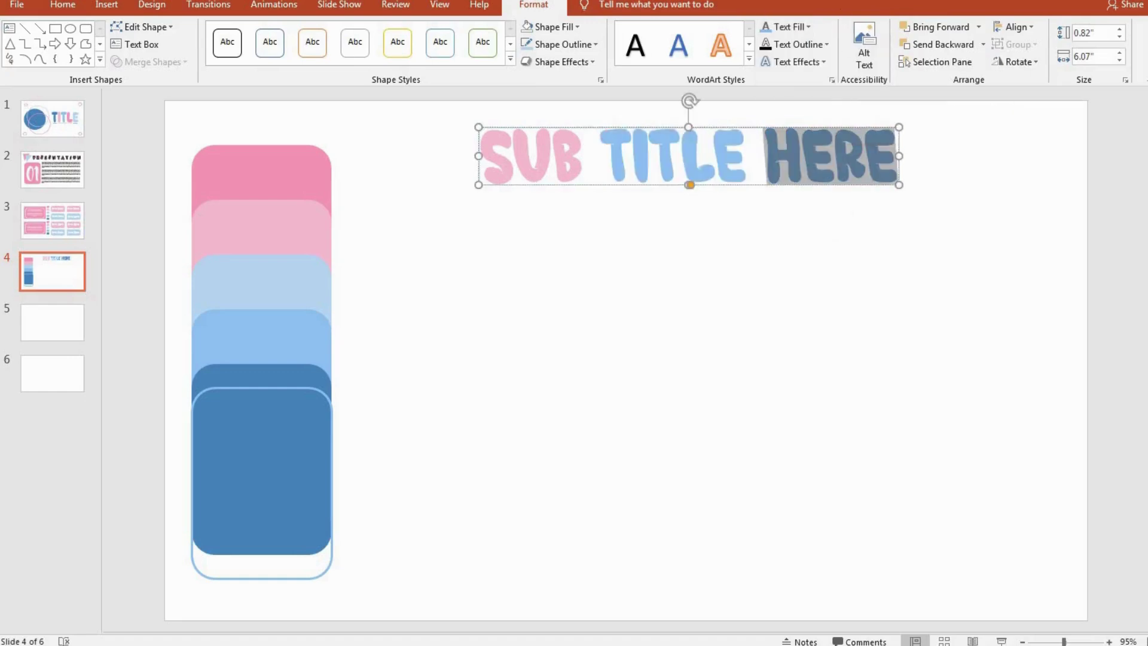
left_click(809, 27)
left_click(804, 176)
left_click(782, 226)
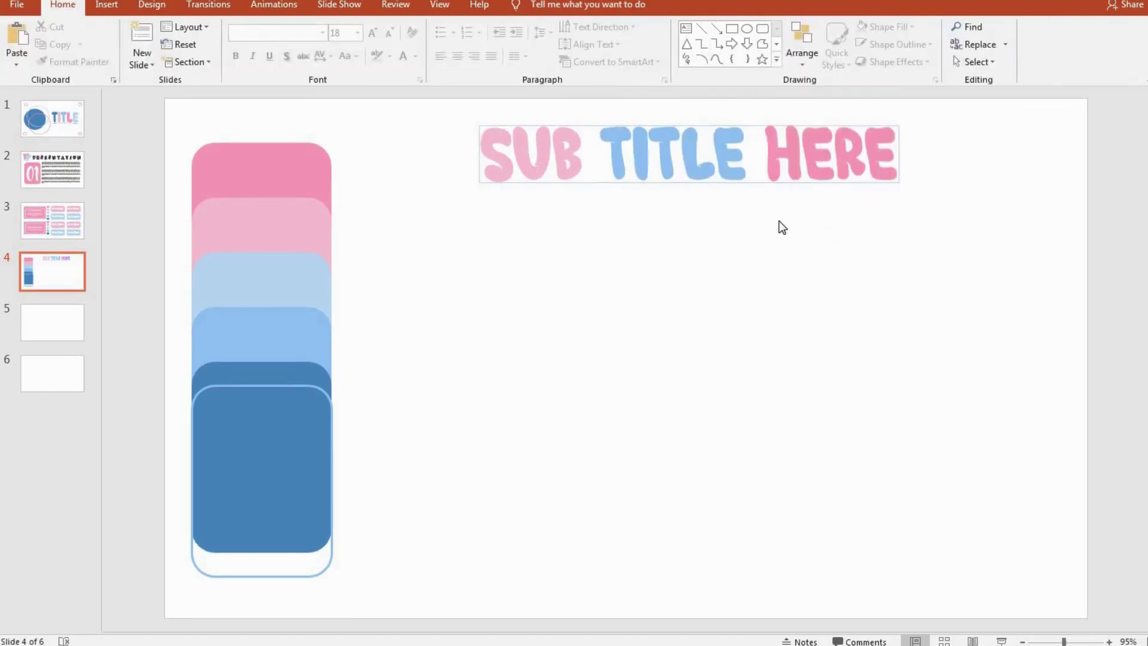
type("Sed ut perspiciatis unde omnis iste natus error sit voluptatem accusantium doloremque laudantium, totam rem aperiam, eaque ipsa quae ab illo inventore veritatis et quasi architecto beatae vitae dicta sunt explicabo. Nemo enim ipsam voluptatem quia voluptas sit aspernatur aut odit aut fugit, sed quia consequuntur magni dolores eos qui ratione voluptatem sequi nesciunt. Neque porro quisquam est, qui dolorem ipsum quia dolor sit amet, consectetur, adipisci velit, sed quia non numquam eius modi tempora incidunt ut labore et dolore magnam aliquam quaerat voluptatem. Ut enim ad minima veniam, quis nostrum exercitationem ullam corporis suscipit laboriosam, nisi ut aliquid ex ea commodi consequatur? Quis autem vel eum iure reprehenderit qui in ea voluptate velit esse quam nihil molestiae consequatur, vel illum qui dolorem eum fugiat quo voluptas nulla pariatur?")
Set the lorem ipsum paragraph to 18 pt, narrow it, and duplicate it into two side-by-side columns
left_click_drag(533, 231, 466, 207)
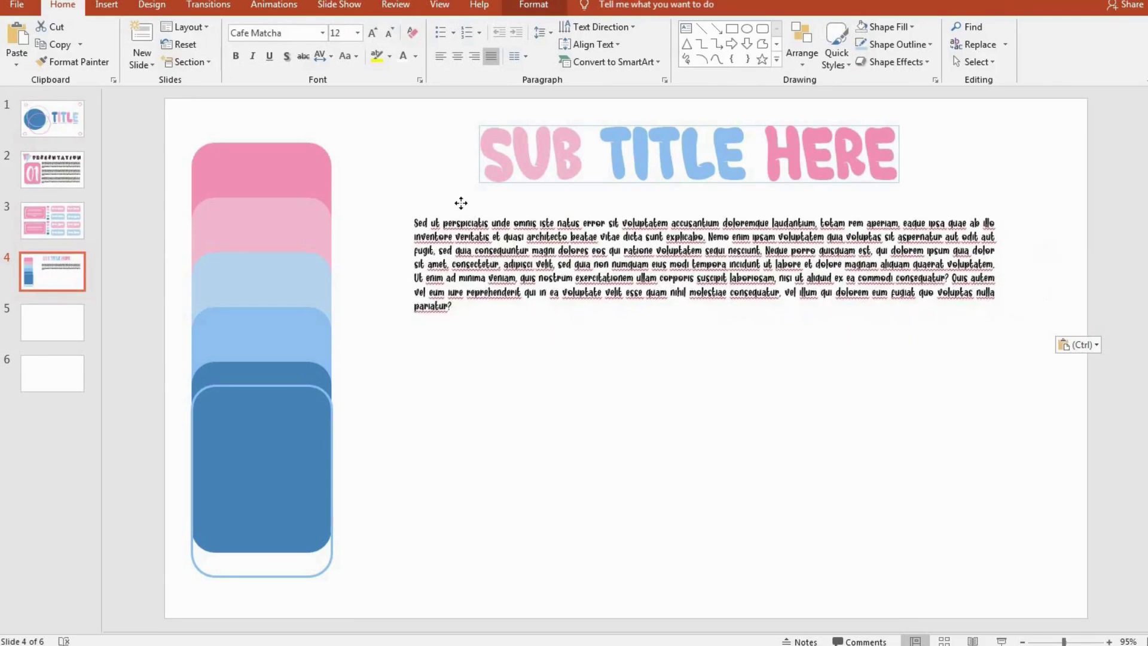
key("ctrl+a")
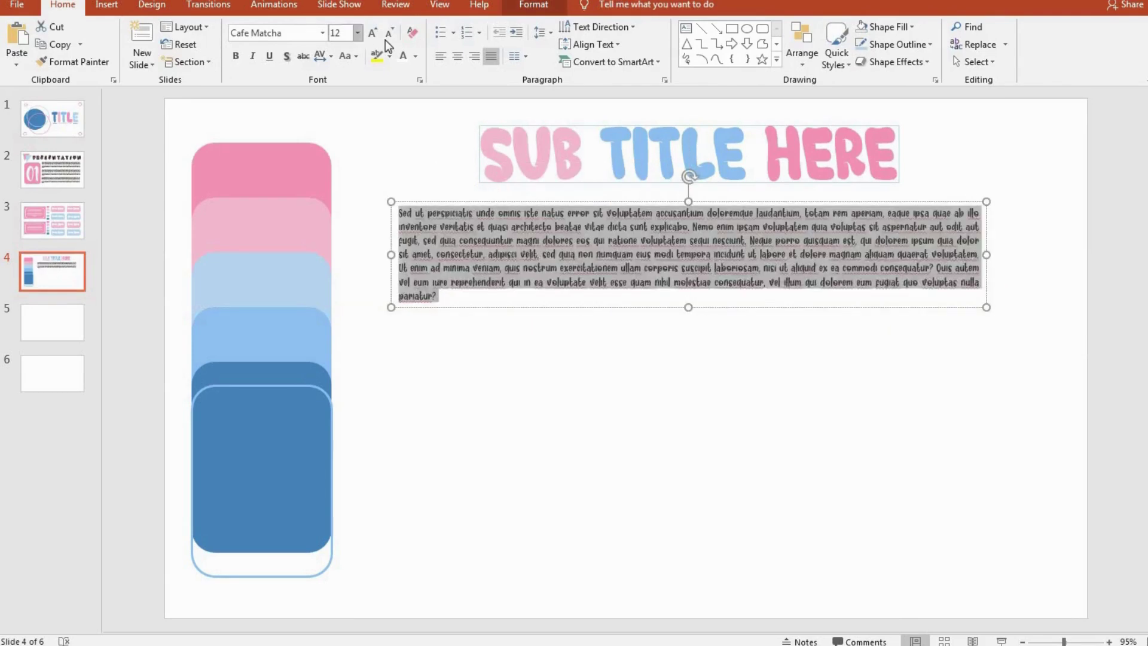
double_click(371, 38)
left_click(371, 38)
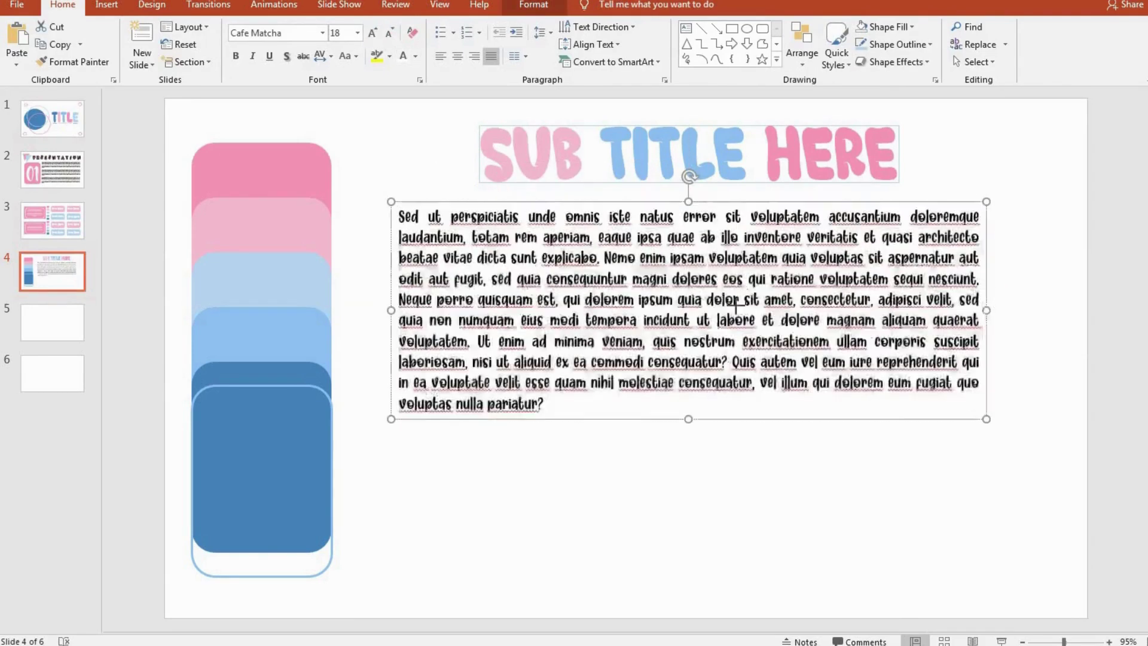
left_click_drag(986, 289, 717, 288)
mouse_move(487, 200)
left_mouse_down()
mouse_move(471, 195)
mouse_move(827, 195)
left_mouse_up()
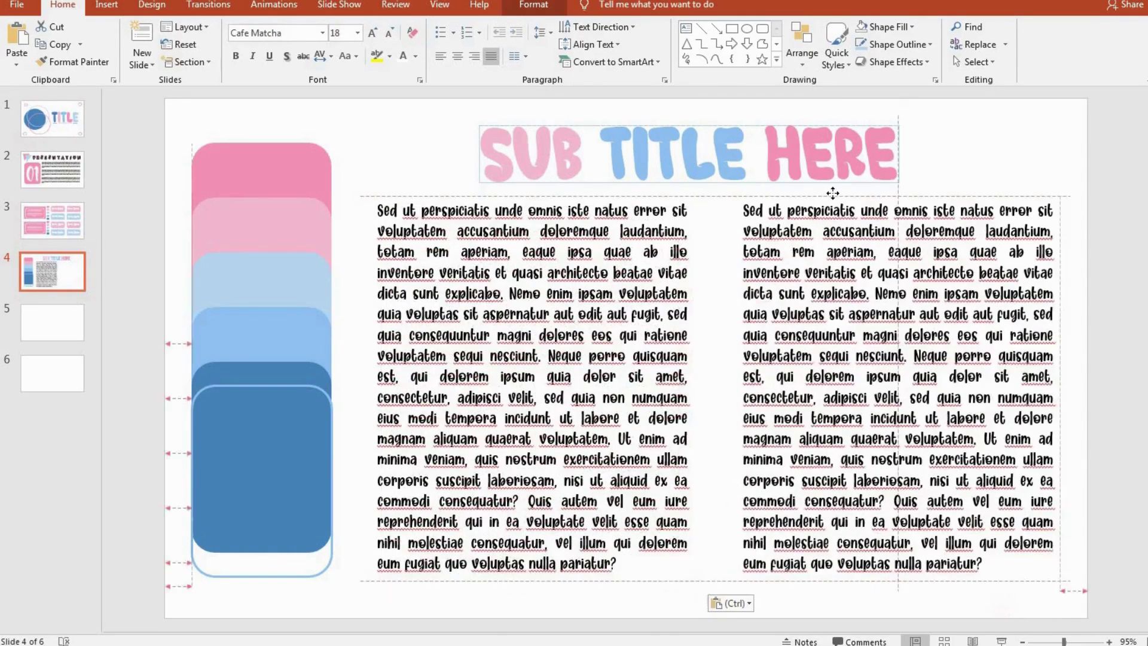
left_click(971, 153)
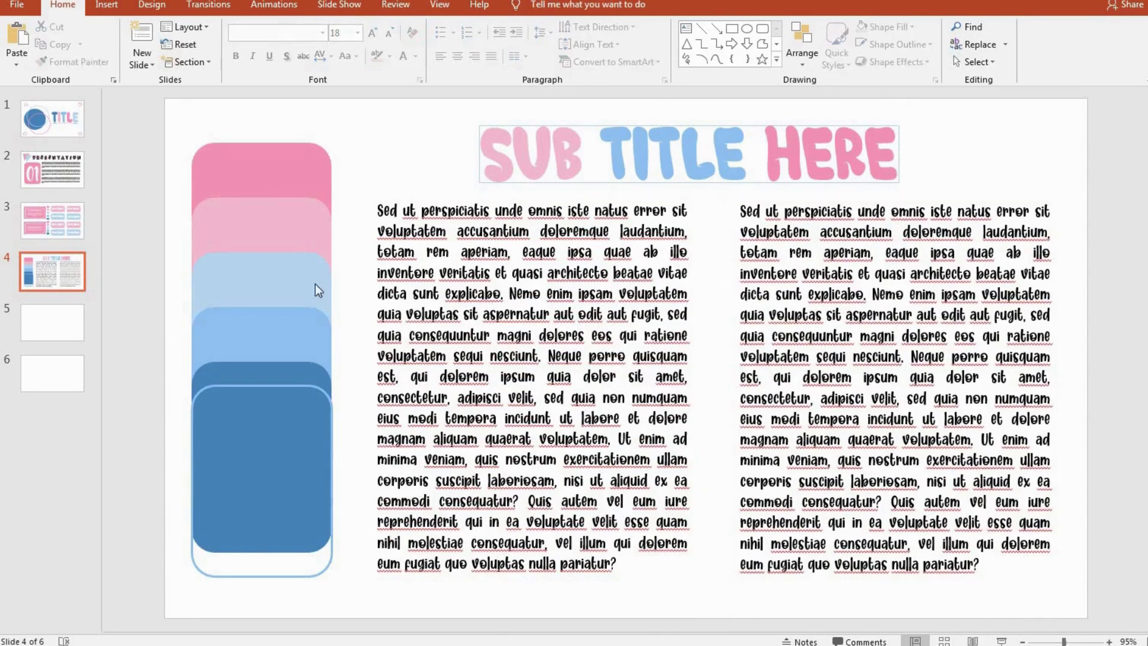
Paste the five rounded rectangles onto slide 5 and enlarge them
left_click(66, 320)
key("Tab")
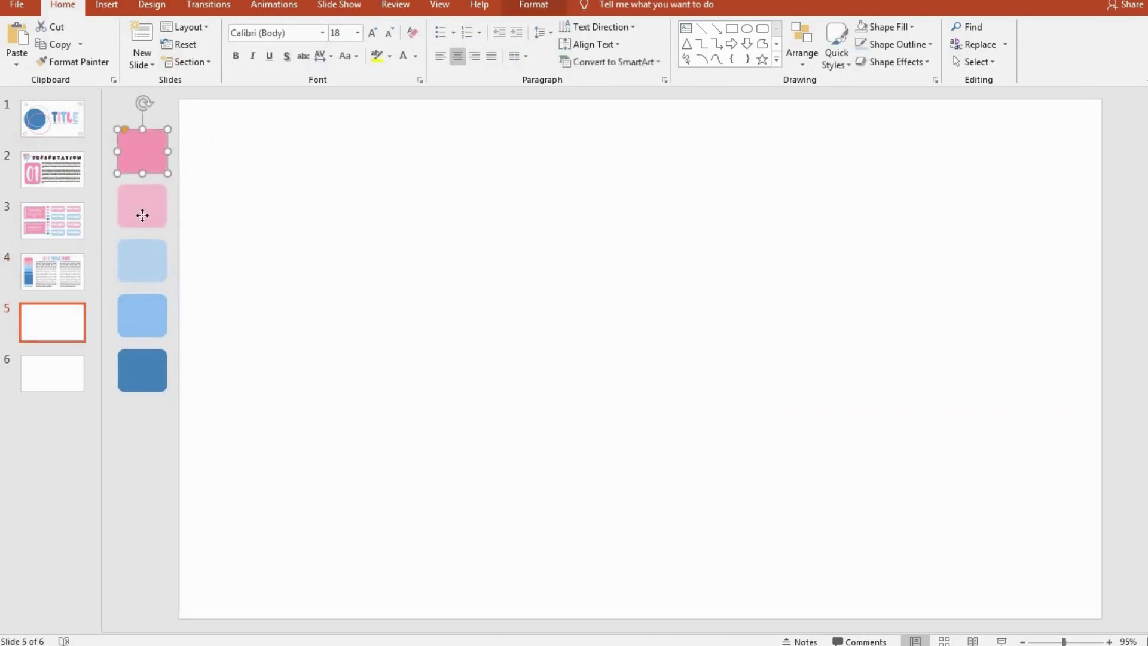
left_click_drag(156, 161, 391, 209)
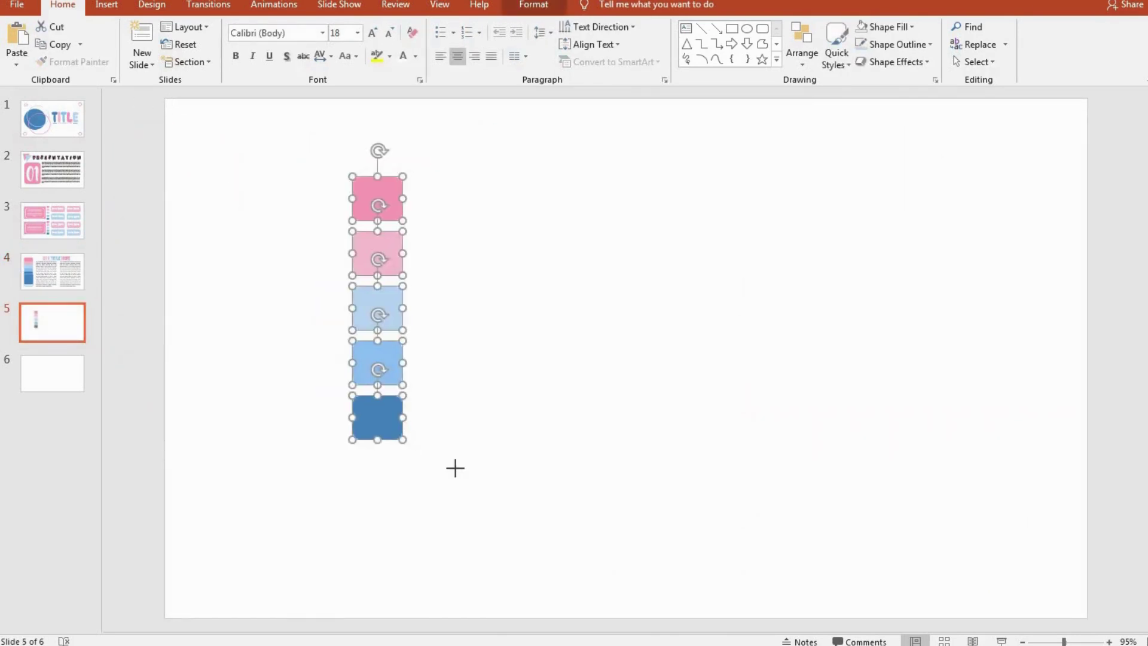
left_click_drag(455, 468, 506, 550)
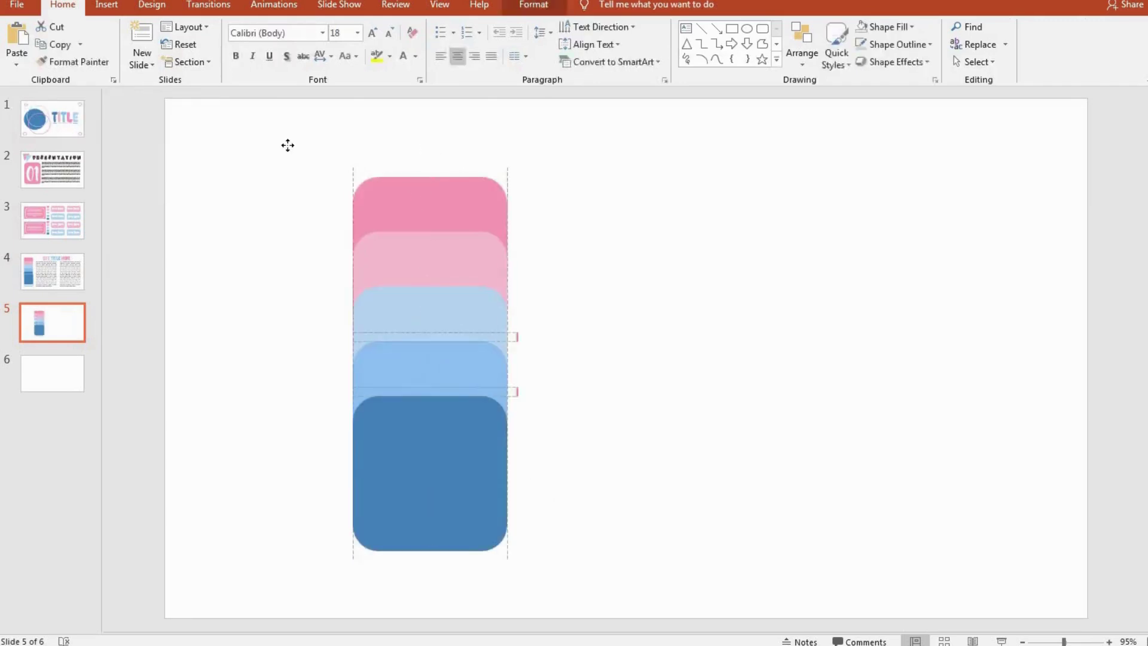
Position the left-hand squares stacked down the slide's left side
left_click_drag(427, 180, 264, 123)
left_click_drag(418, 257, 255, 320)
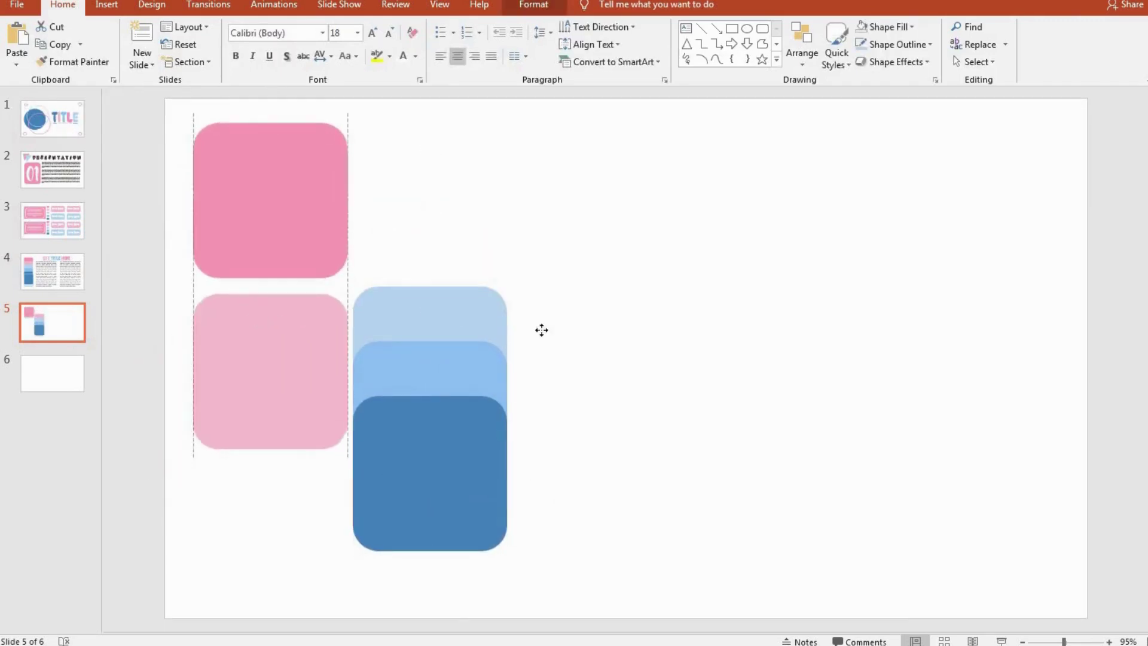
left_click_drag(542, 330, 623, 331)
left_click_drag(443, 325, 283, 356)
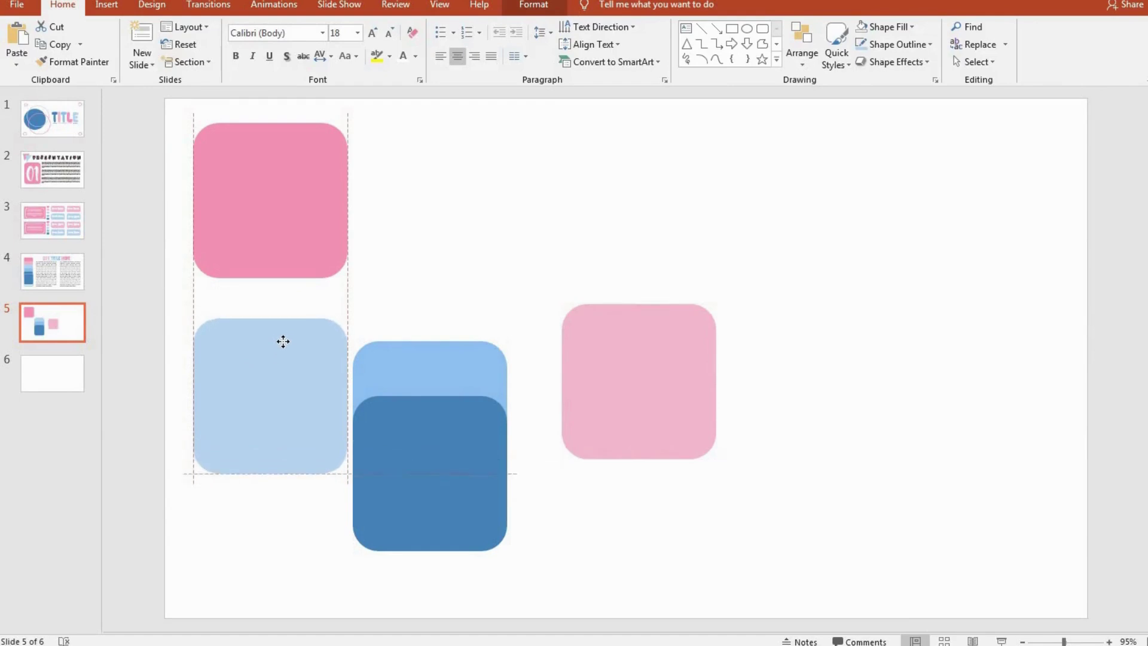
left_click_drag(283, 340, 284, 392)
mouse_move(284, 189)
left_mouse_down()
mouse_move(284, 211)
mouse_move(284, 180)
left_mouse_up()
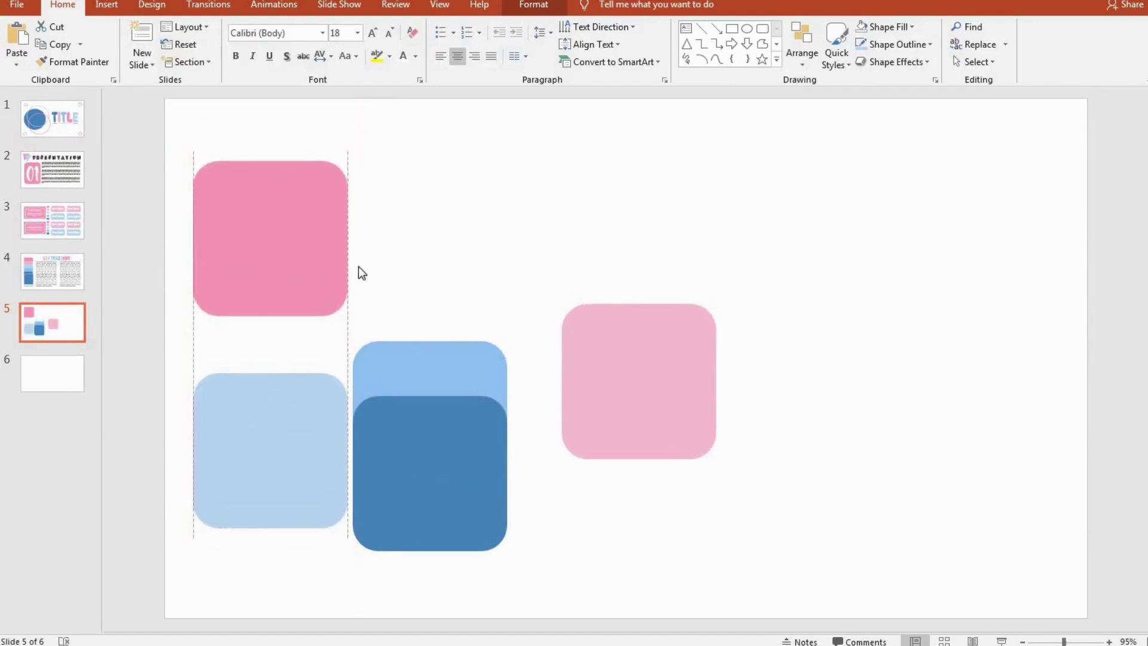
Centre the dark blue square and stack the medium blue and light pink squares on the right
left_click_drag(414, 369, 439, 289)
left_click_drag(618, 396, 631, 482)
left_click_drag(446, 331, 626, 343)
left_click_drag(387, 461, 415, 332)
left_click_drag(625, 319, 648, 225)
left_click_drag(639, 454, 638, 436)
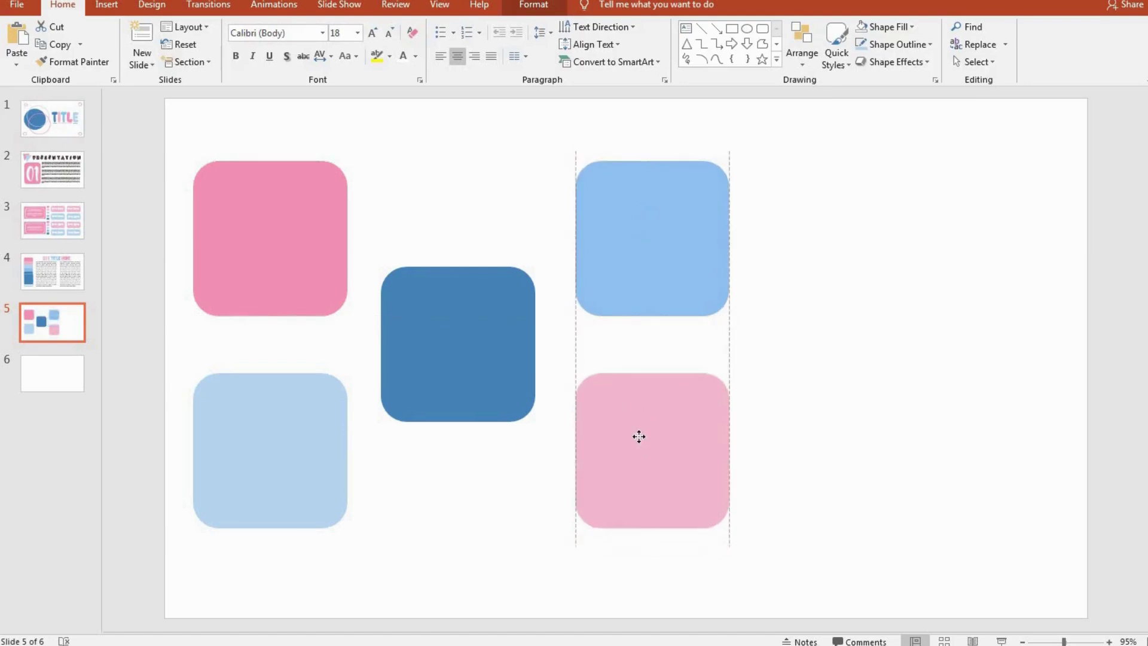
left_click(658, 239, "shift")
left_click_drag(659, 239, 682, 234)
left_click_drag(430, 348, 436, 348)
left_click(804, 342)
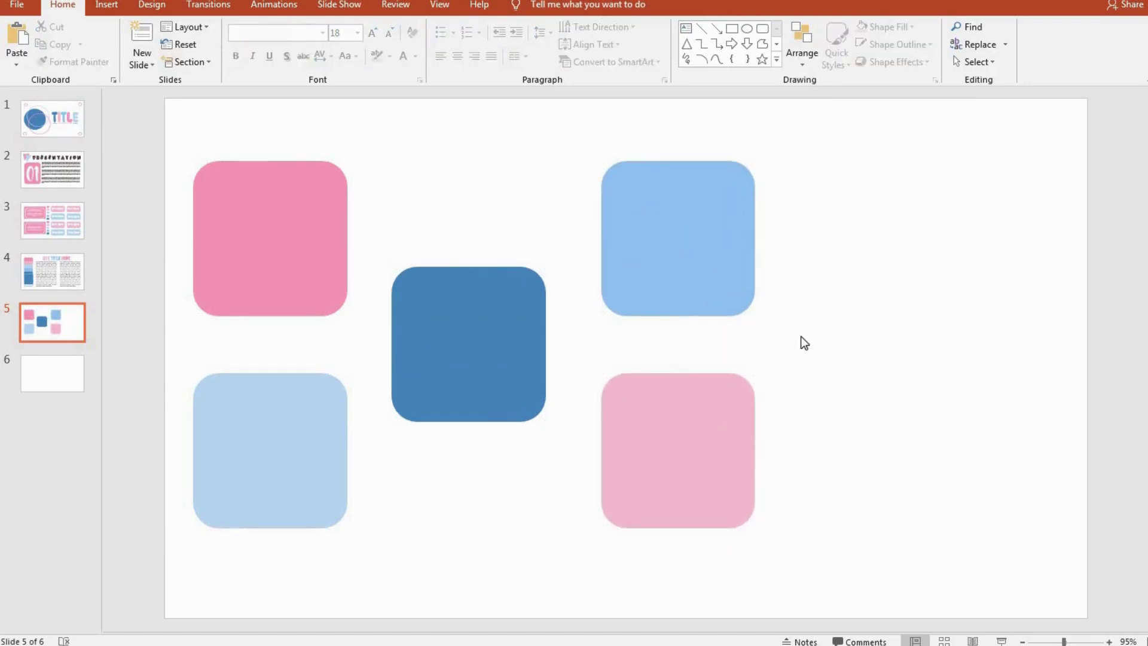
Draw an unfilled rectangle with a 1 pt white outline inside the top-left pink card
left_click(108, 6)
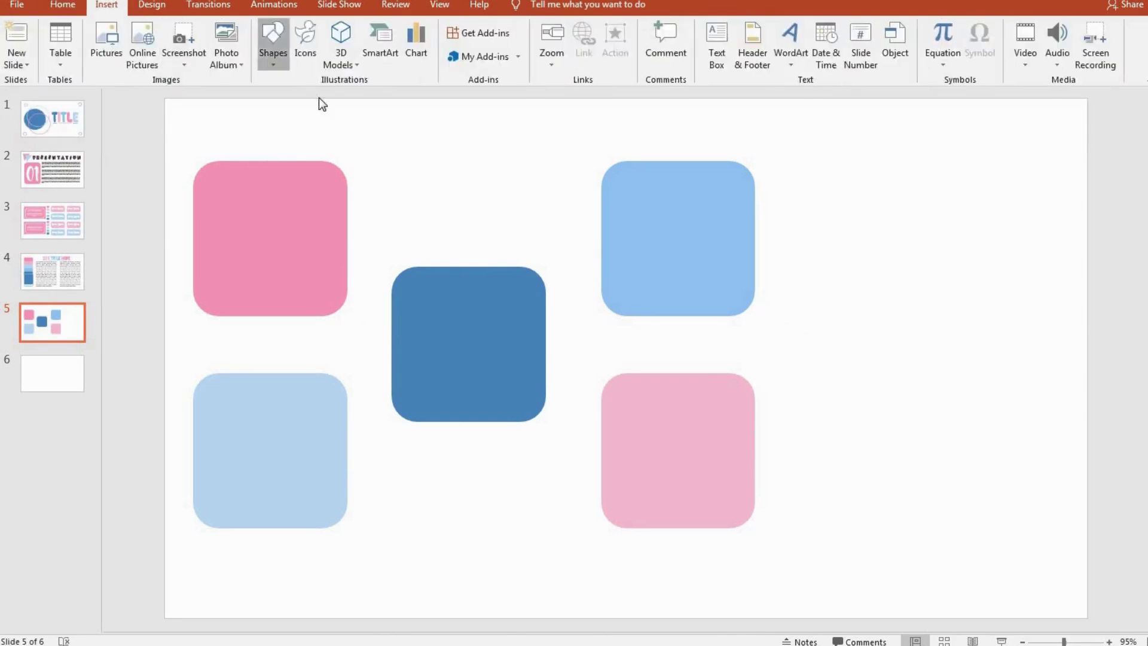
left_click(272, 42)
left_click(273, 158)
left_click_drag(209, 181, 336, 297)
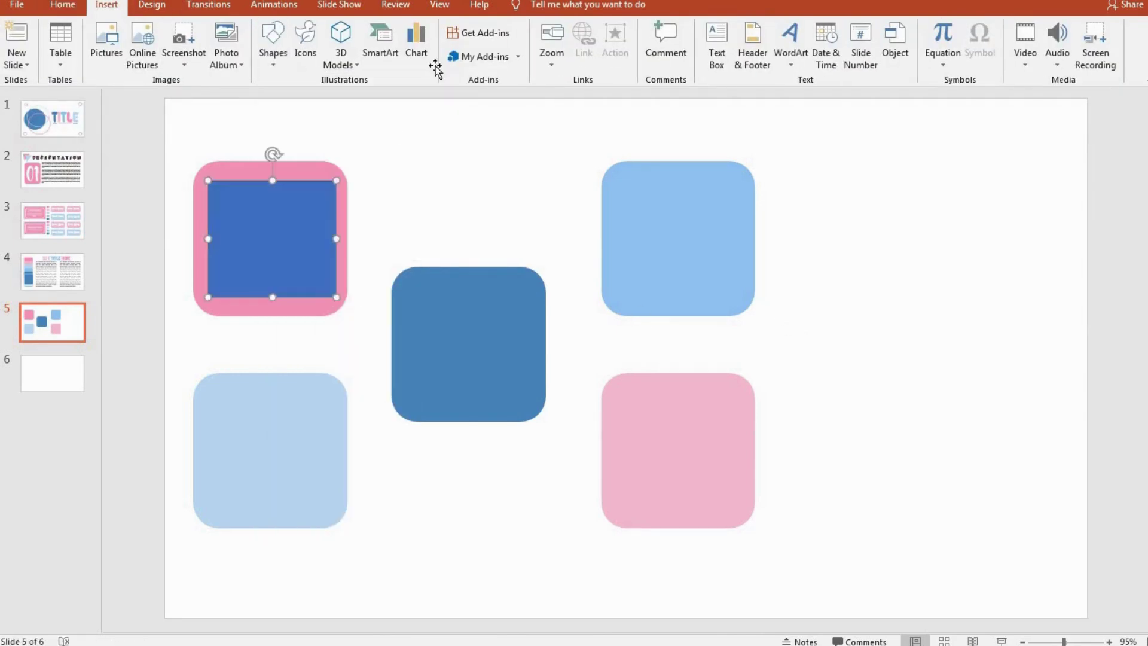
left_click(553, 26)
left_click(564, 188)
left_click(550, 48)
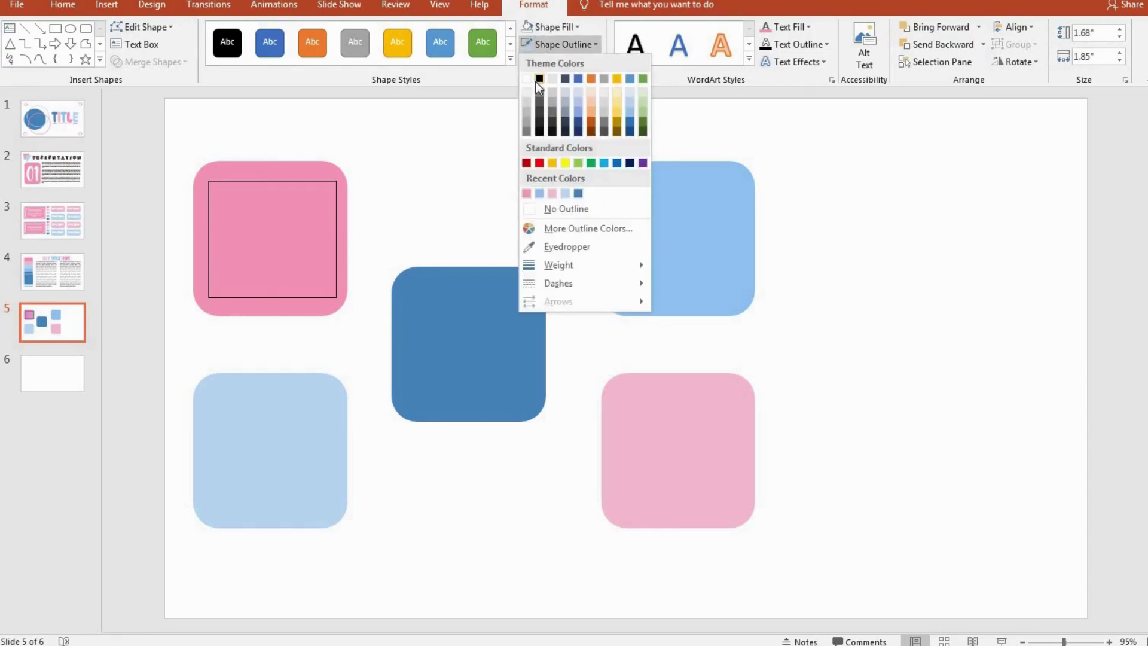
left_click(530, 80)
left_click(567, 48)
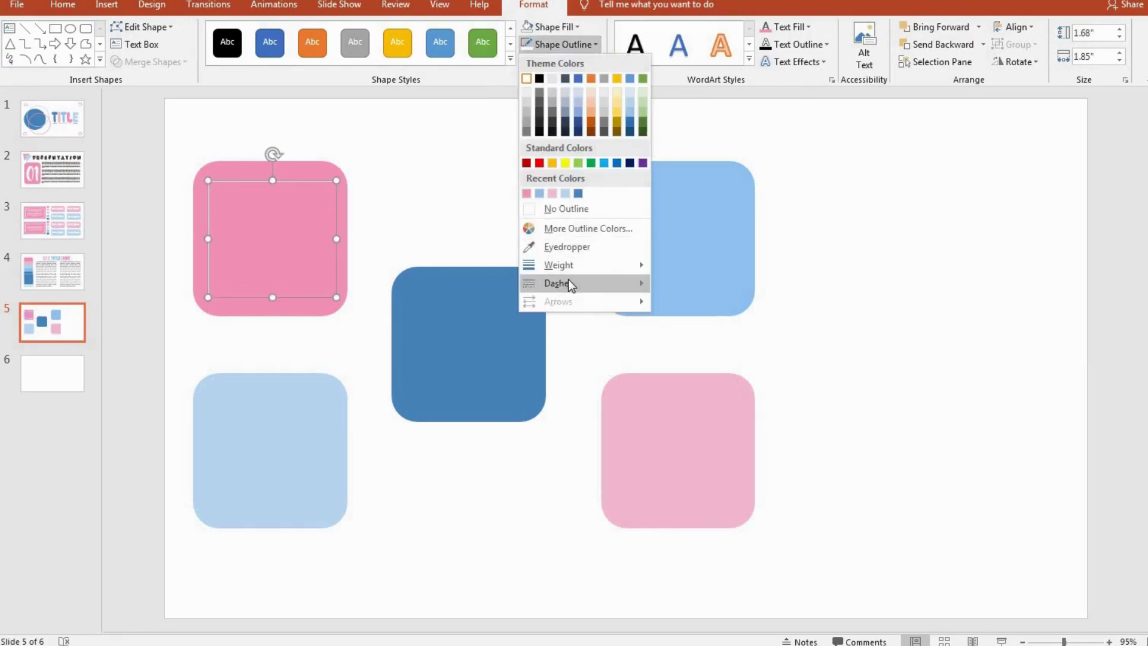
mouse_move(558, 282)
left_click(676, 316)
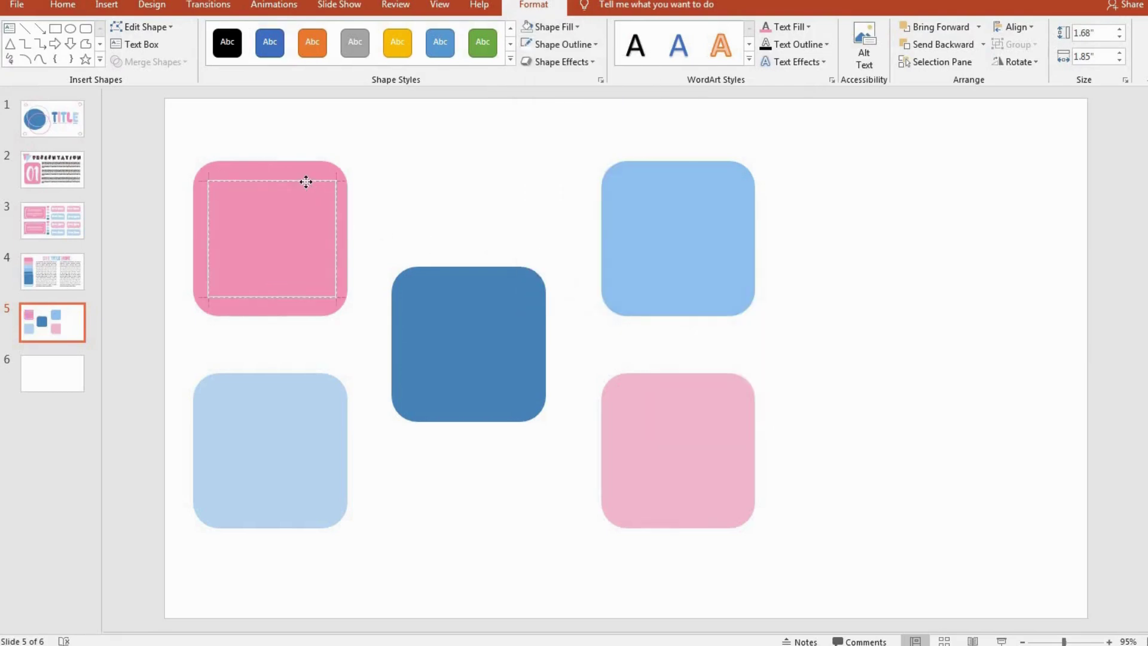
Duplicate the white frame into each of the remaining cards
key("ctrl+d")
left_click_drag(323, 195, 307, 389)
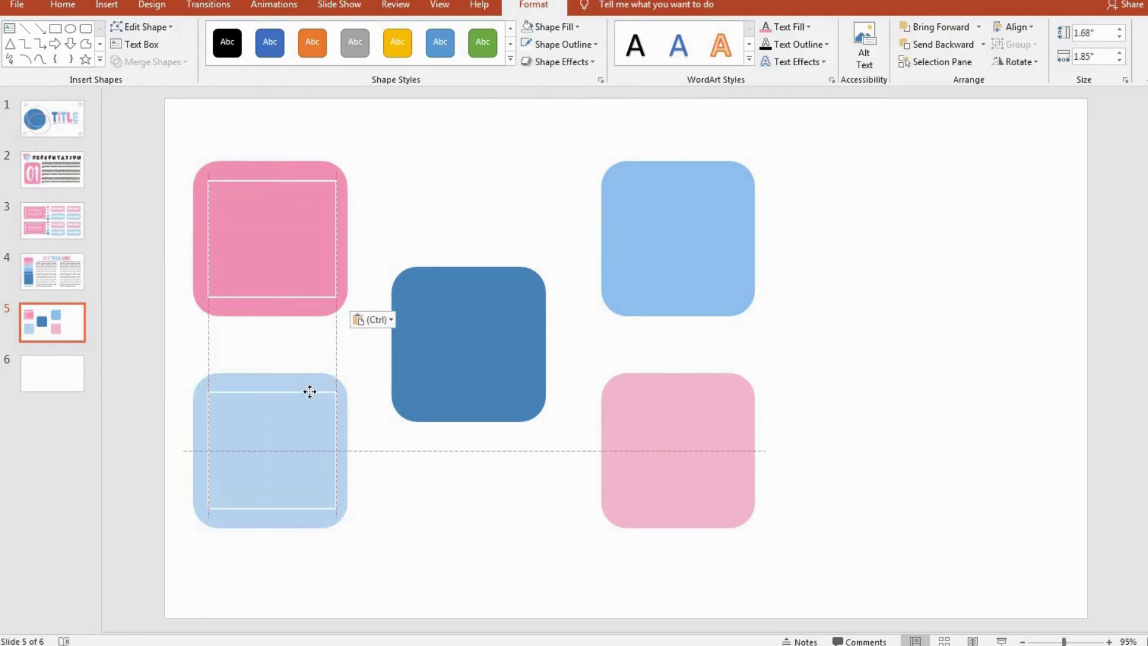
left_click_drag(308, 195, 502, 288)
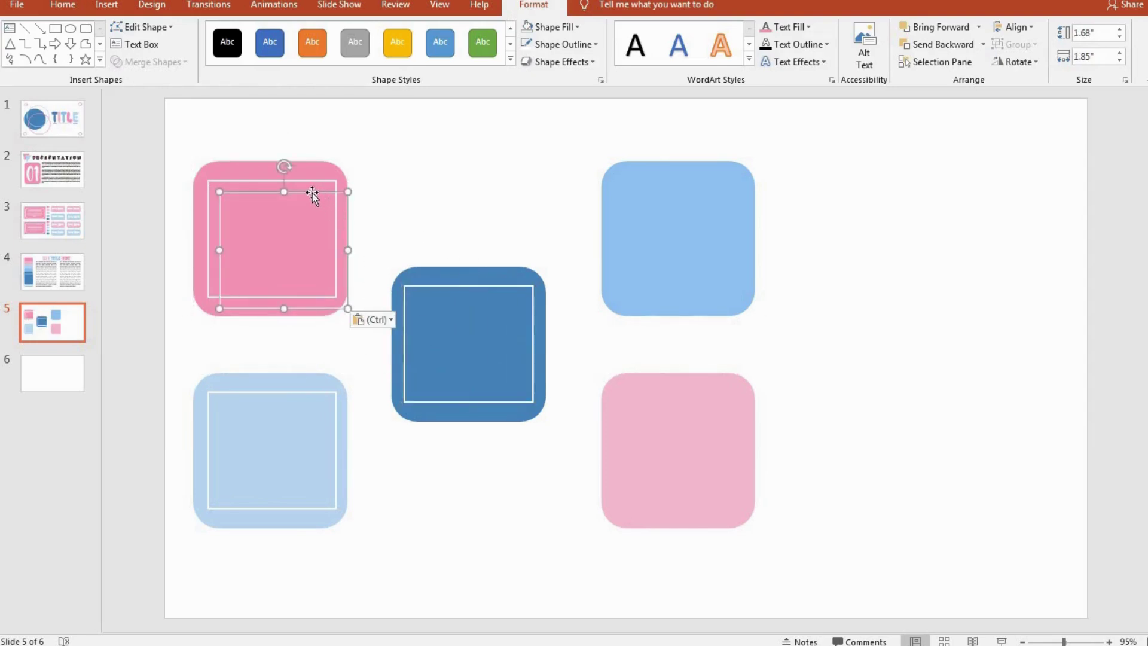
mouse_move(312, 195)
left_mouse_down()
mouse_move(716, 170)
mouse_move(708, 177)
left_mouse_up()
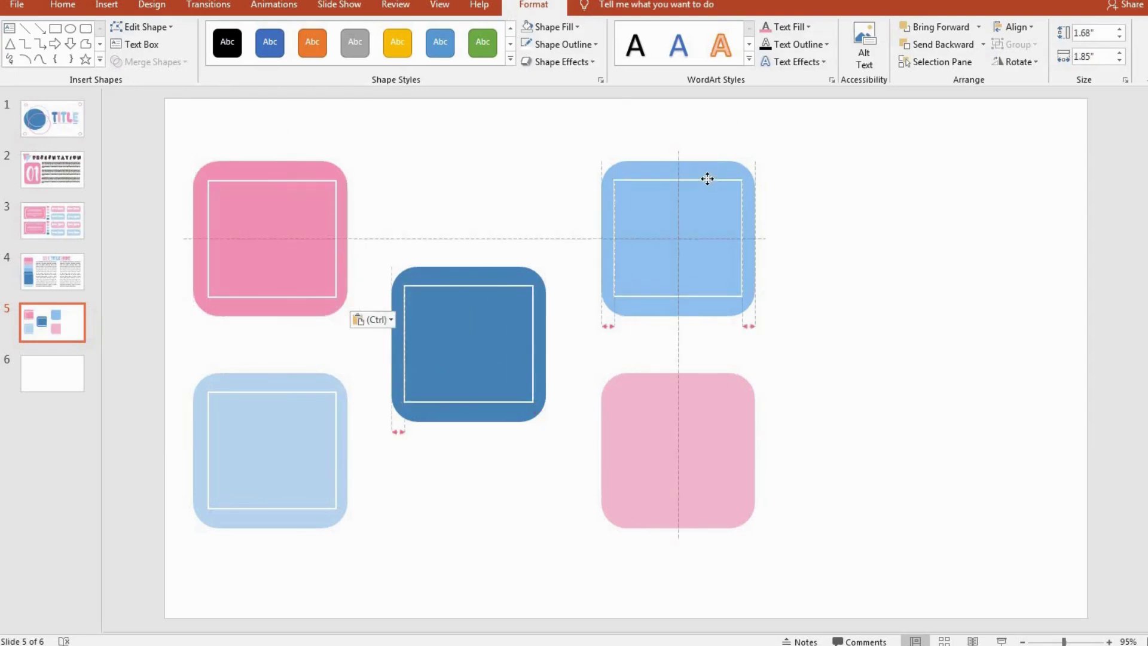
left_click(311, 196)
left_click_drag(314, 195, 715, 395)
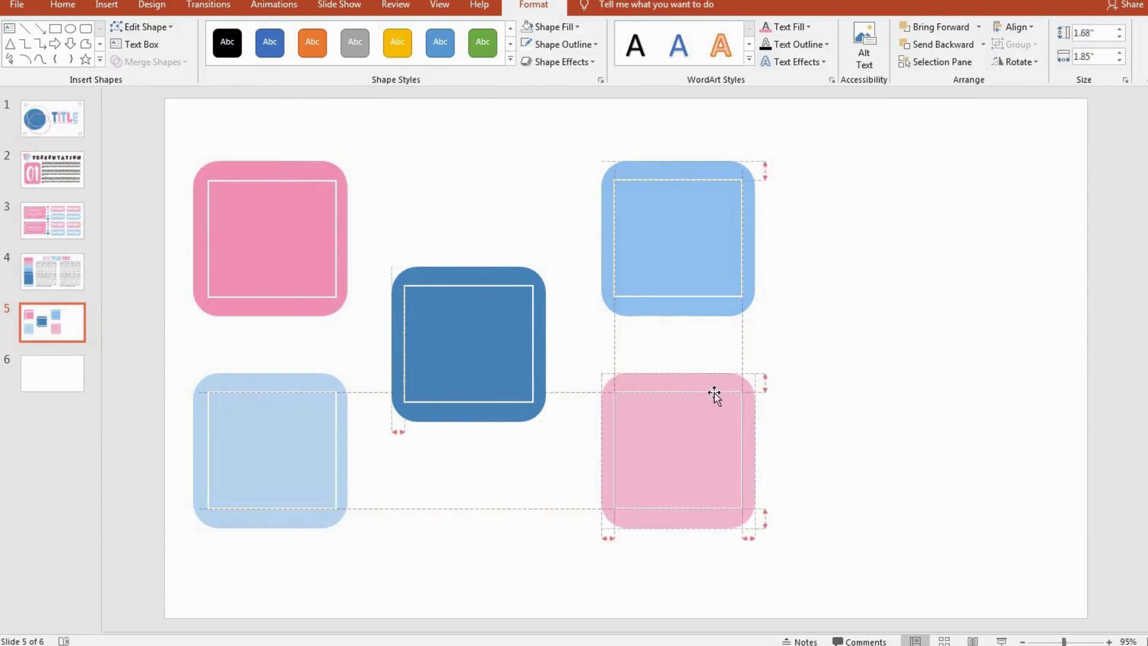
Draw a large unfilled, pale-outlined rectangle around all five cards and nudge it up
left_click(107, 6)
left_click(273, 42)
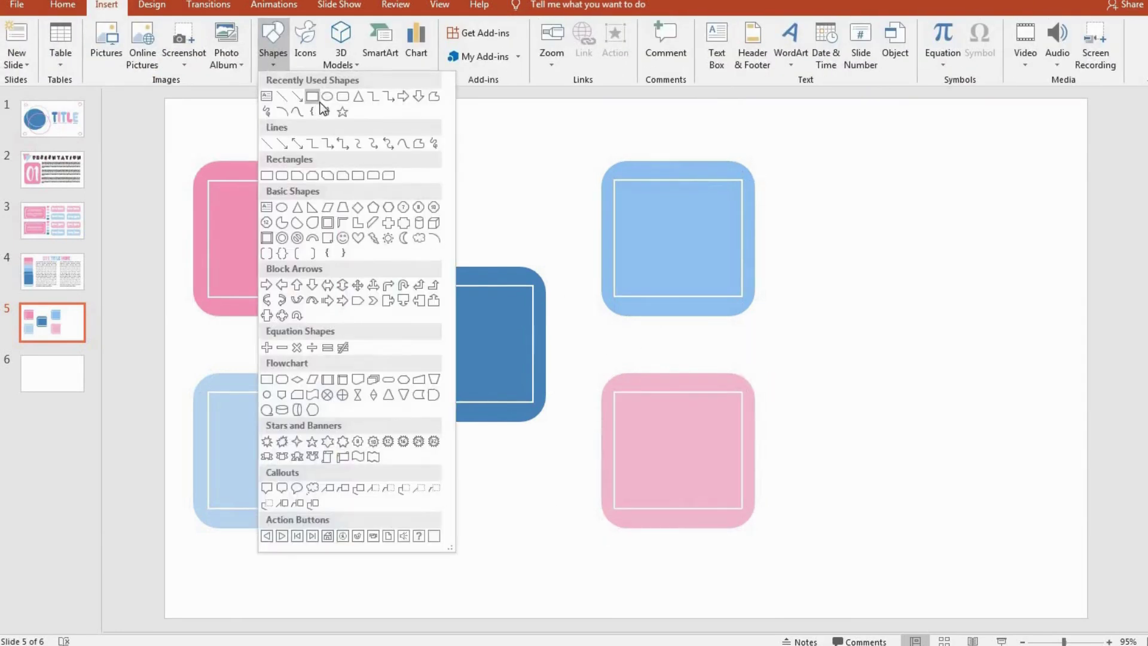
left_click_drag(177, 137, 772, 597)
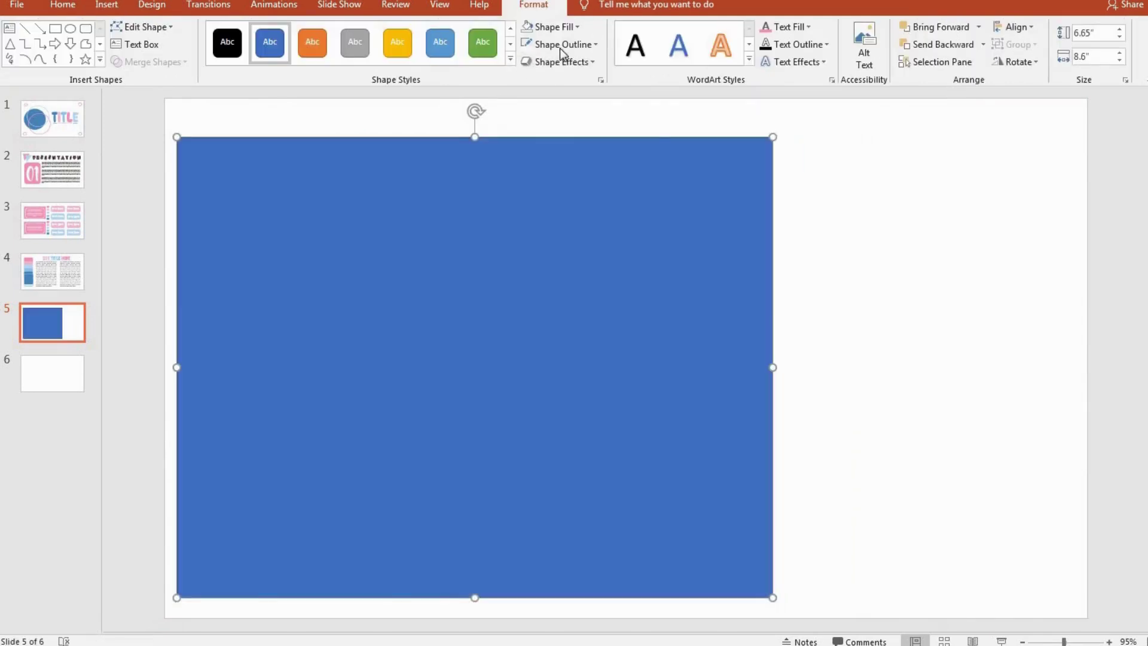
left_click(560, 45)
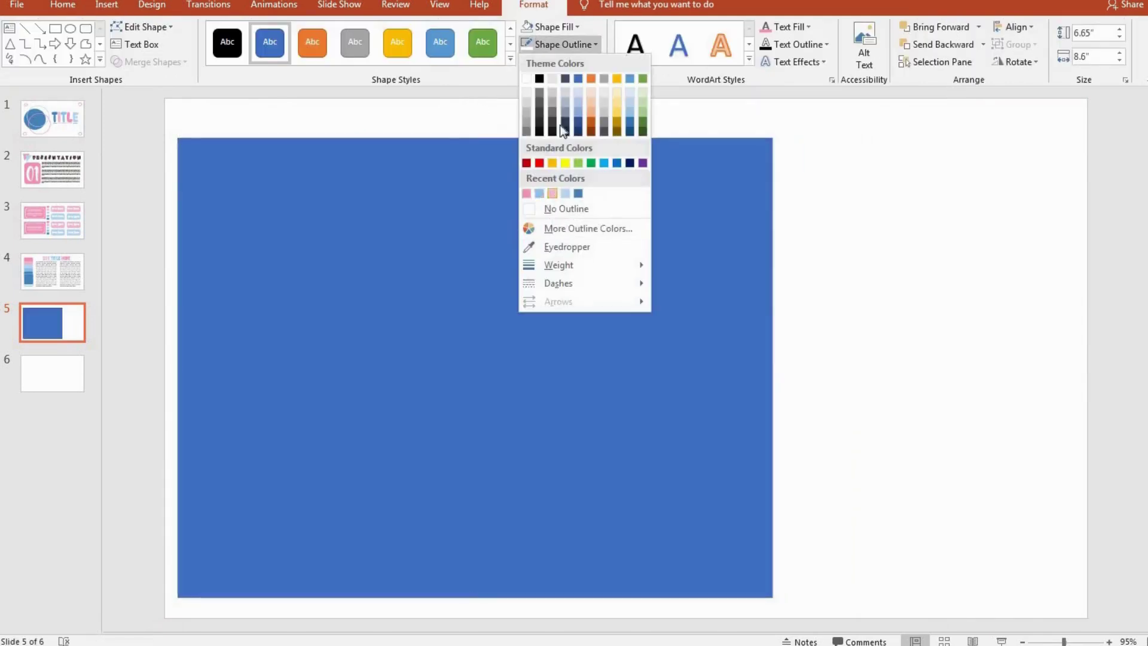
left_click(552, 193)
left_click(556, 27)
left_click(557, 189)
left_click(667, 134)
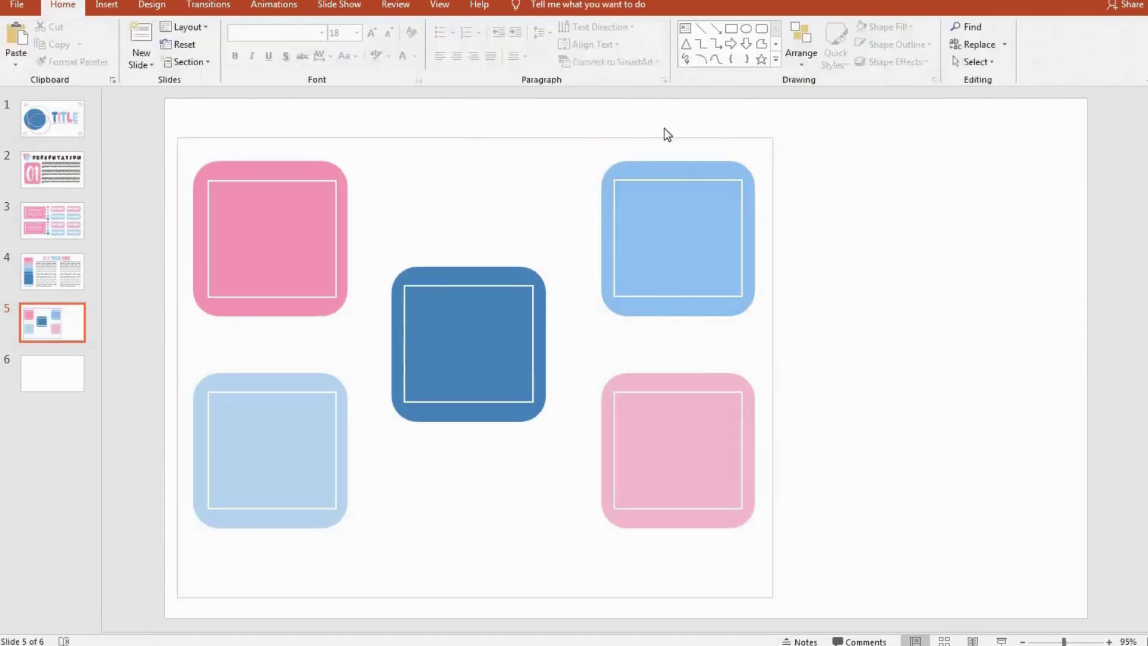
left_click_drag(579, 139, 579, 129)
left_click(976, 267)
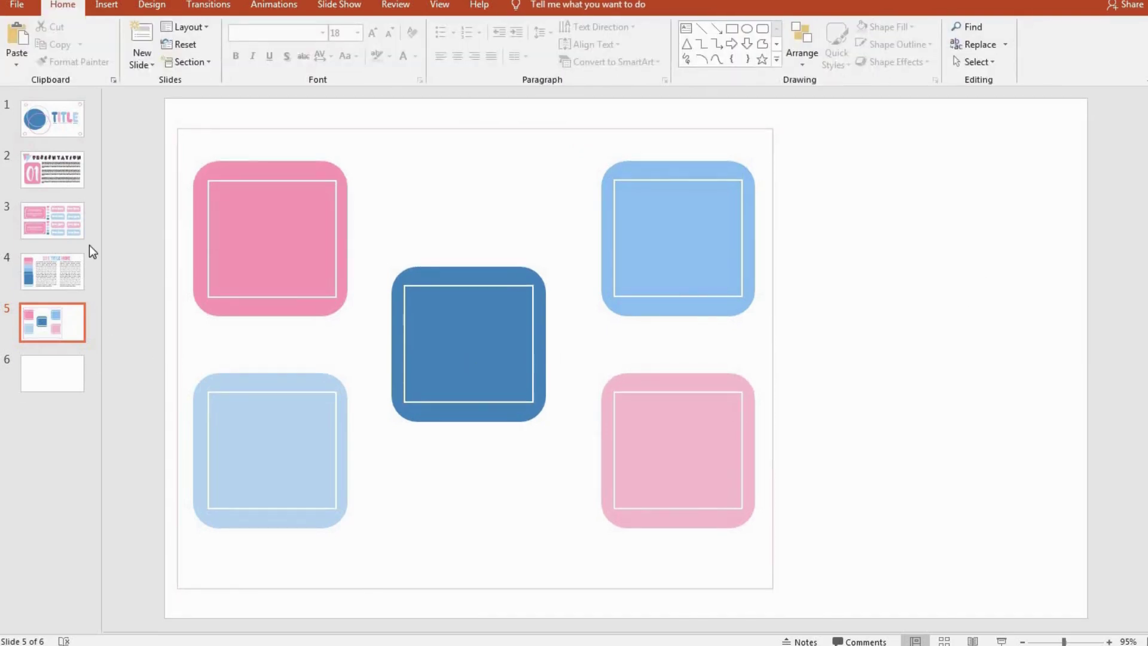
Copy the Lorem Ipsum heading from slide 3 onto slide 5, over the top-right card
left_click(45, 227)
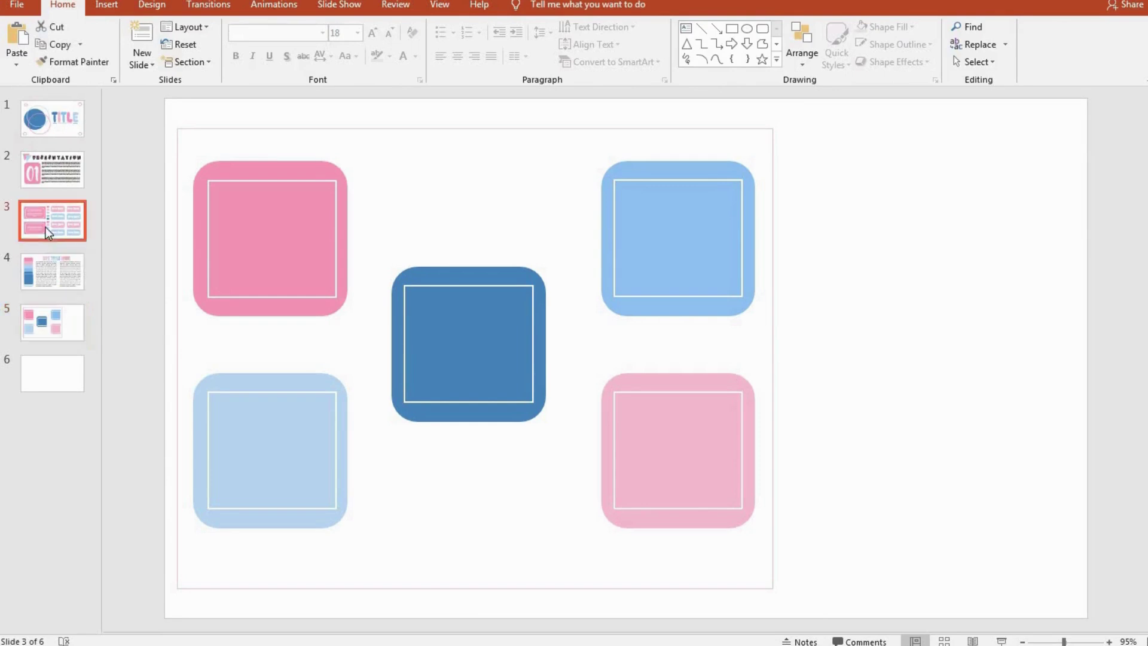
left_click(665, 203)
left_click(52, 322)
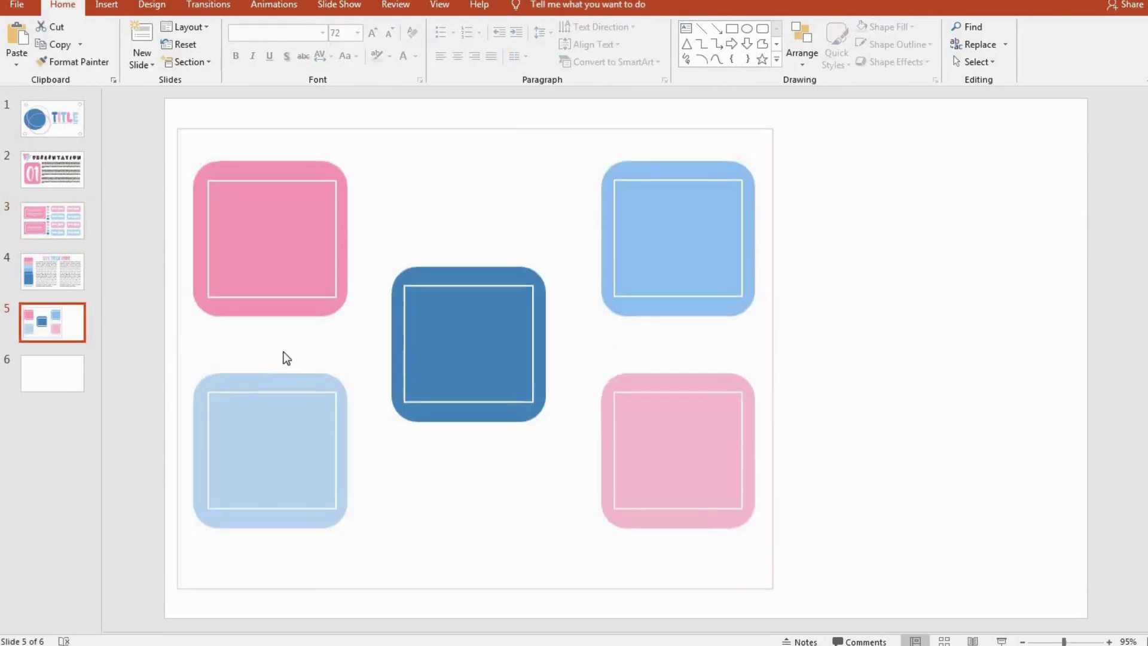
key("ctrl+v")
left_click_drag(640, 121, 613, 115)
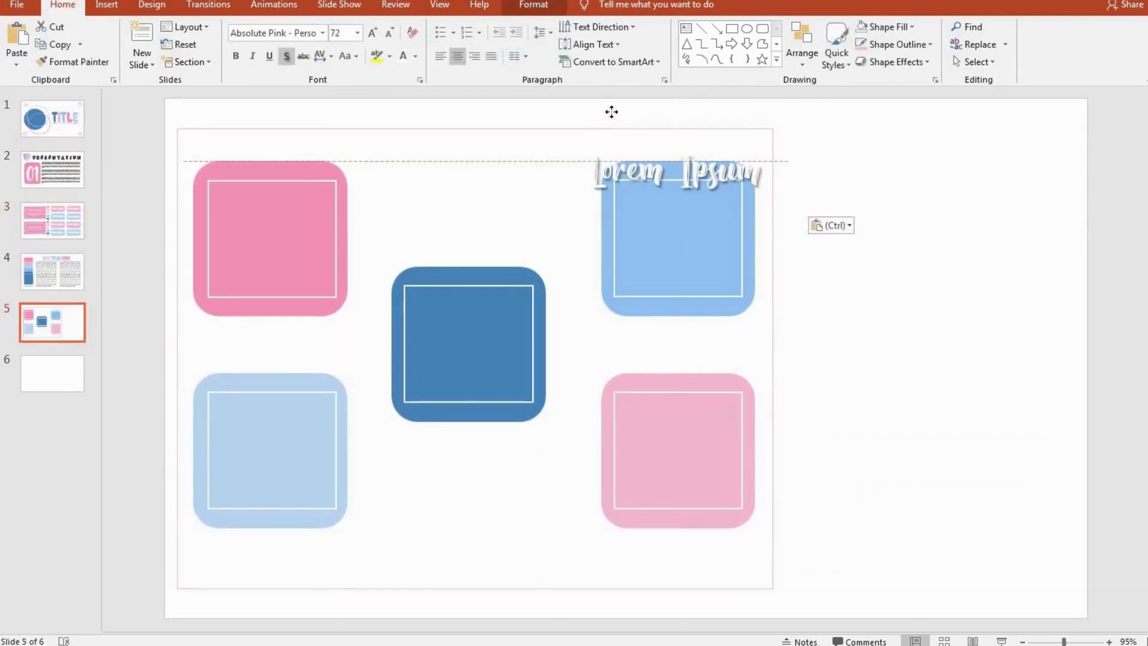
Colour the pasted heading's text pink
triple_click(693, 170)
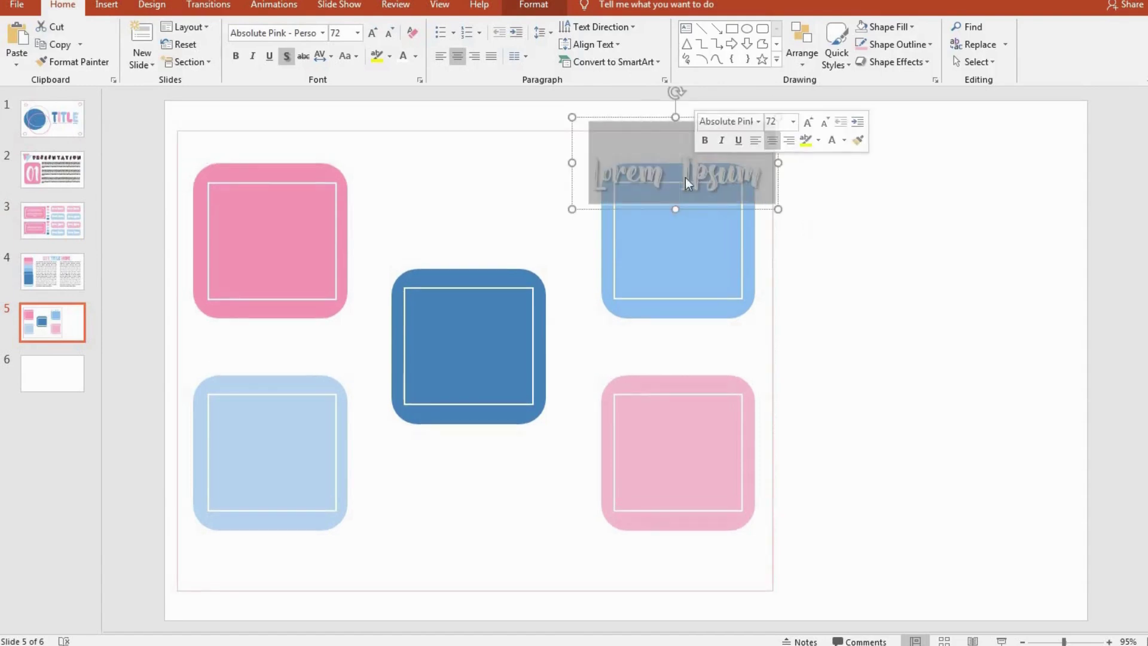
left_click(533, 5)
left_click(796, 28)
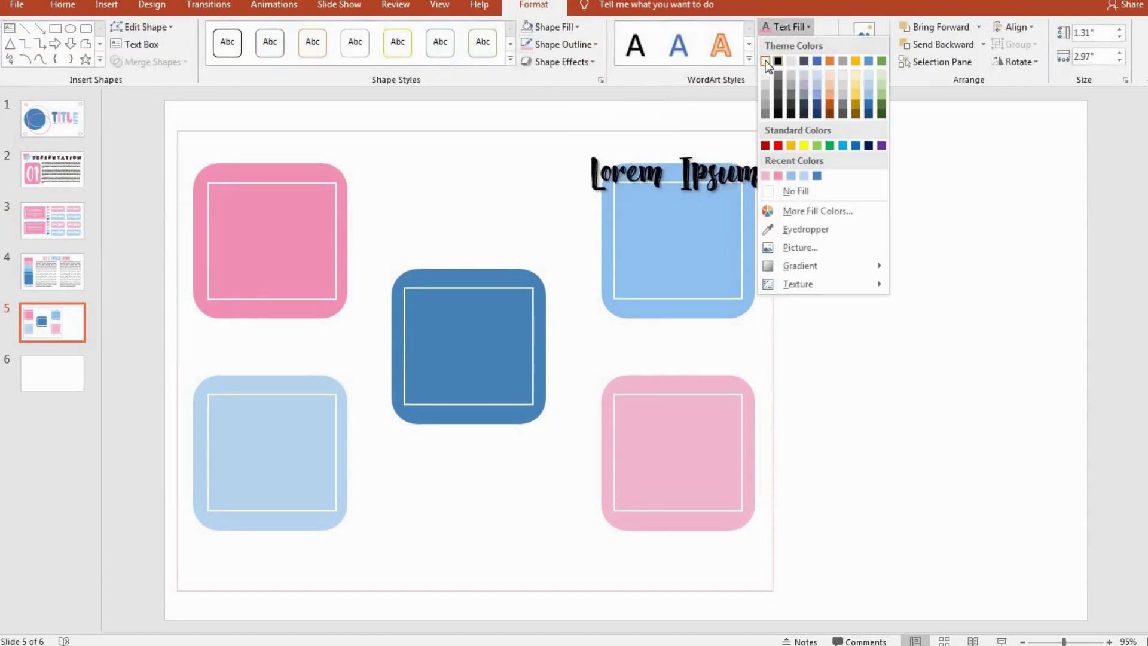
left_click(781, 176)
Set the heading to Better Together at size 40 along the top-right card's top edge
left_click(63, 5)
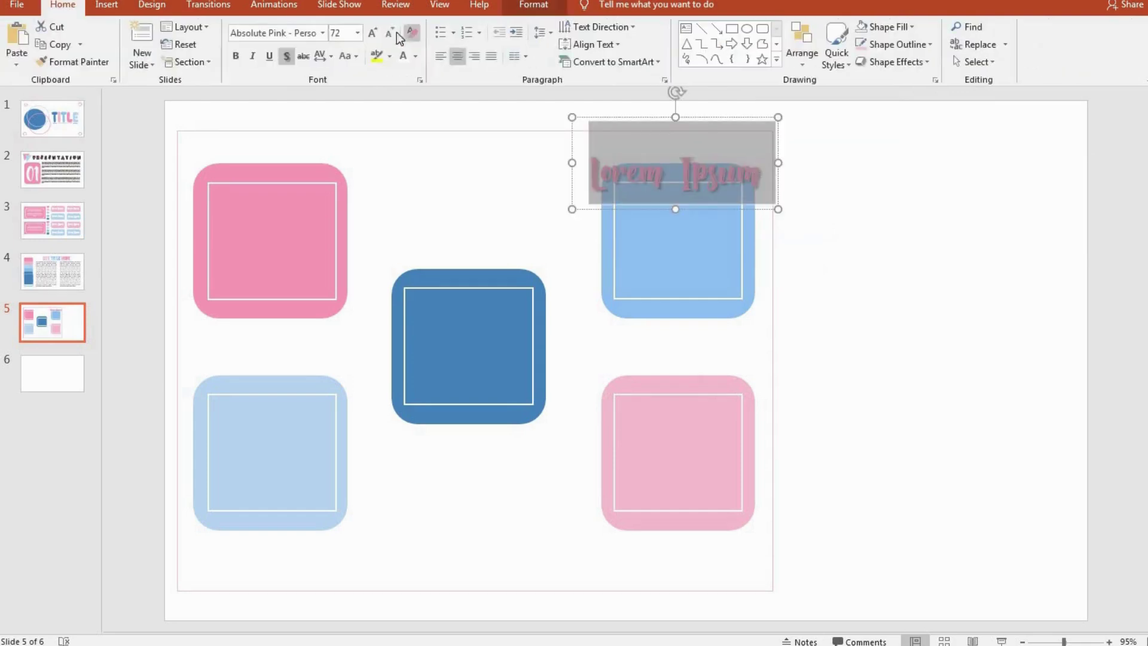
left_click(389, 33)
left_click(325, 33)
scroll(274, 385, "down", 5)
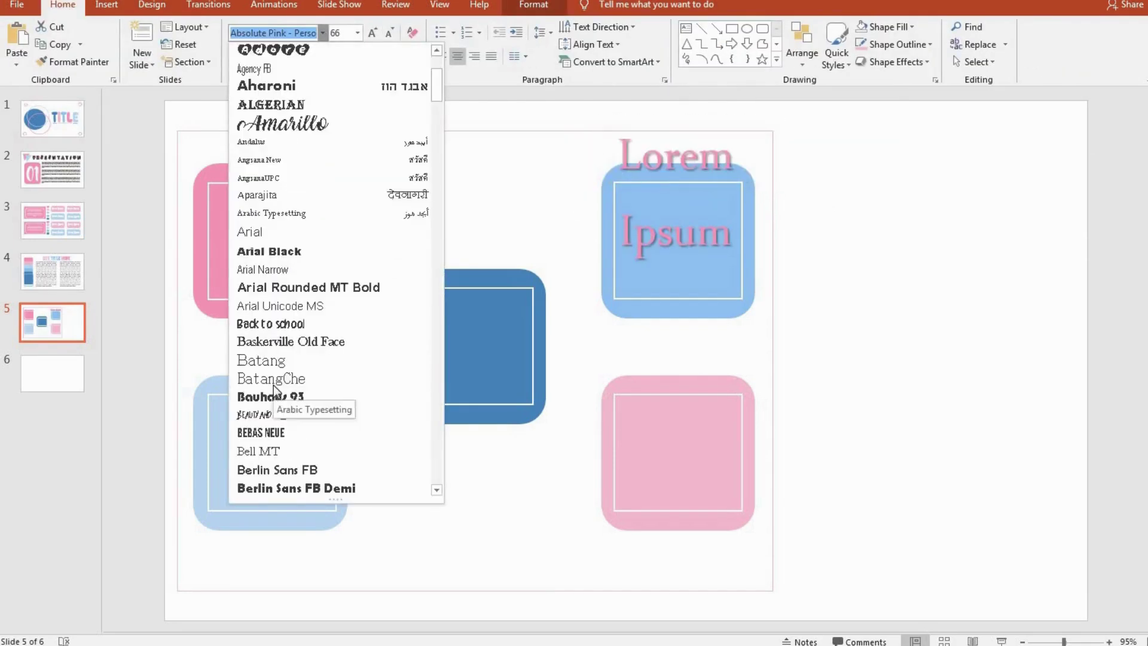
scroll(287, 379, "down", 5)
left_click(299, 376)
type("48")
key("Return")
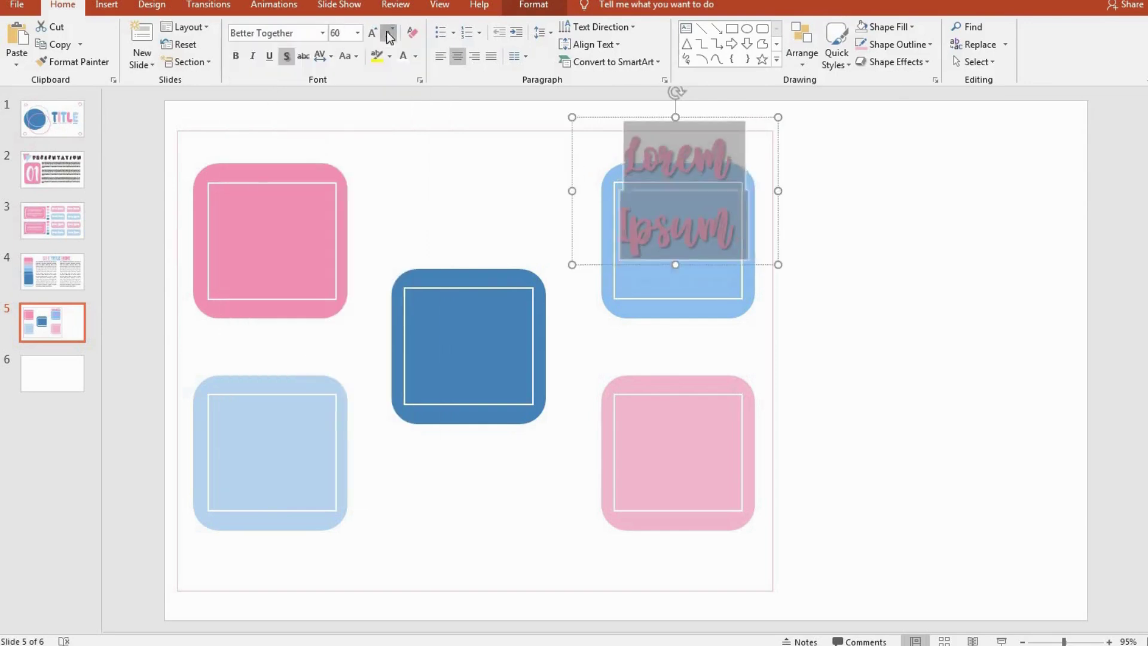
left_click(390, 32)
left_click(390, 32)
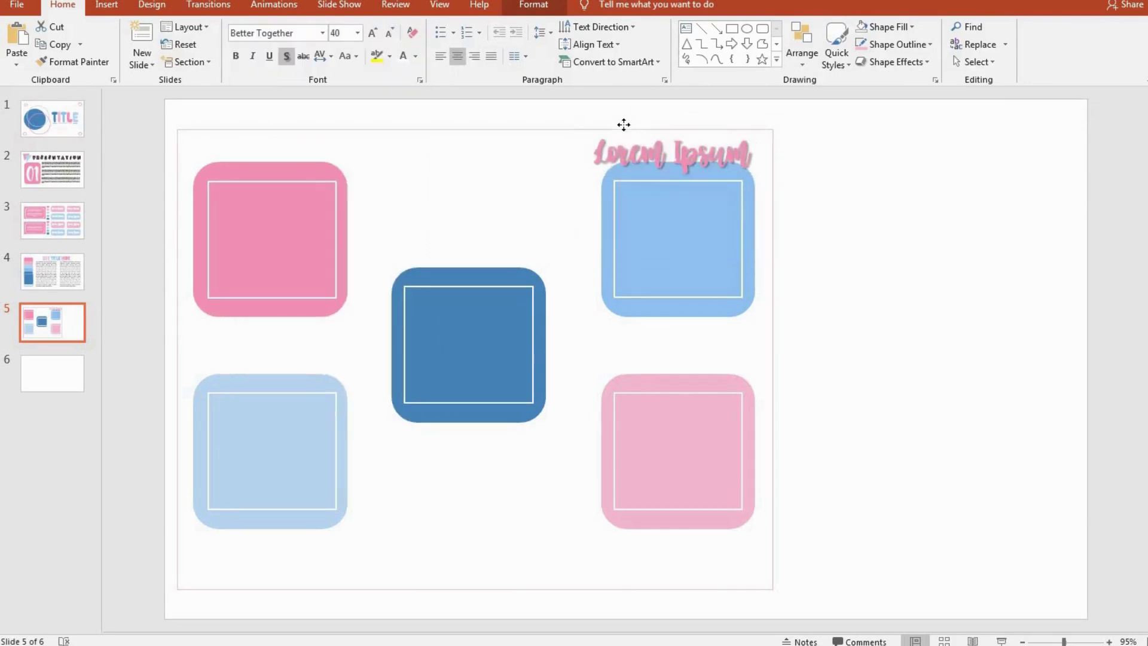
left_click_drag(623, 123, 625, 141)
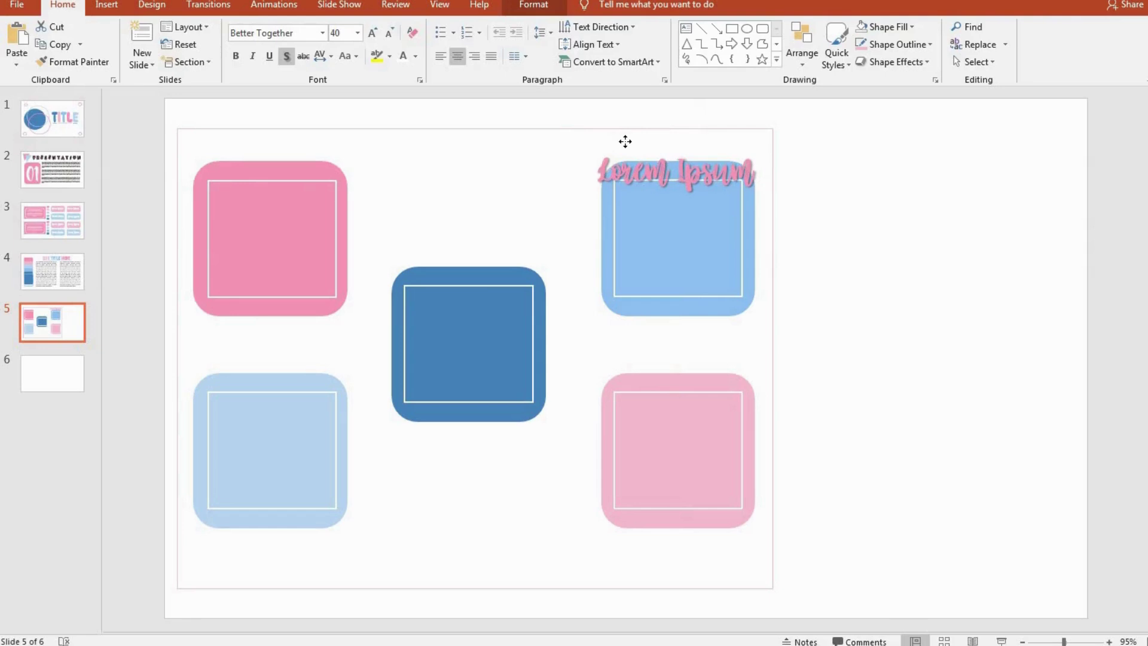
Duplicate the heading onto the bottom-right card and colour it blue
key("ctrl+c")
key("ctrl+v")
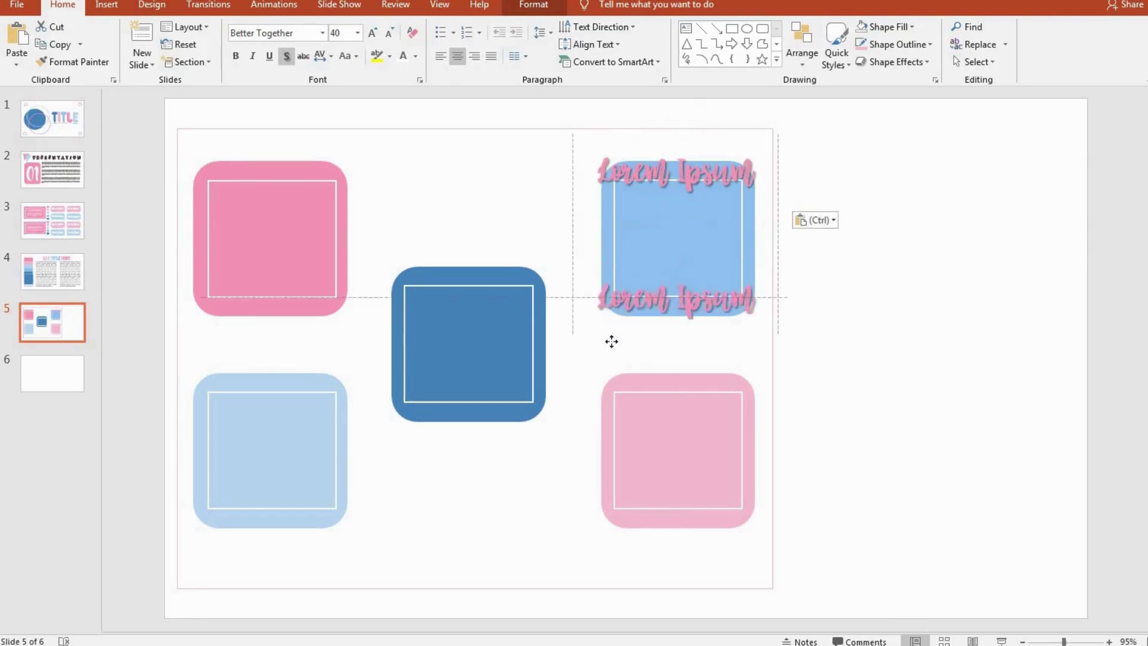
left_click_drag(625, 142, 627, 359)
triple_click(678, 386)
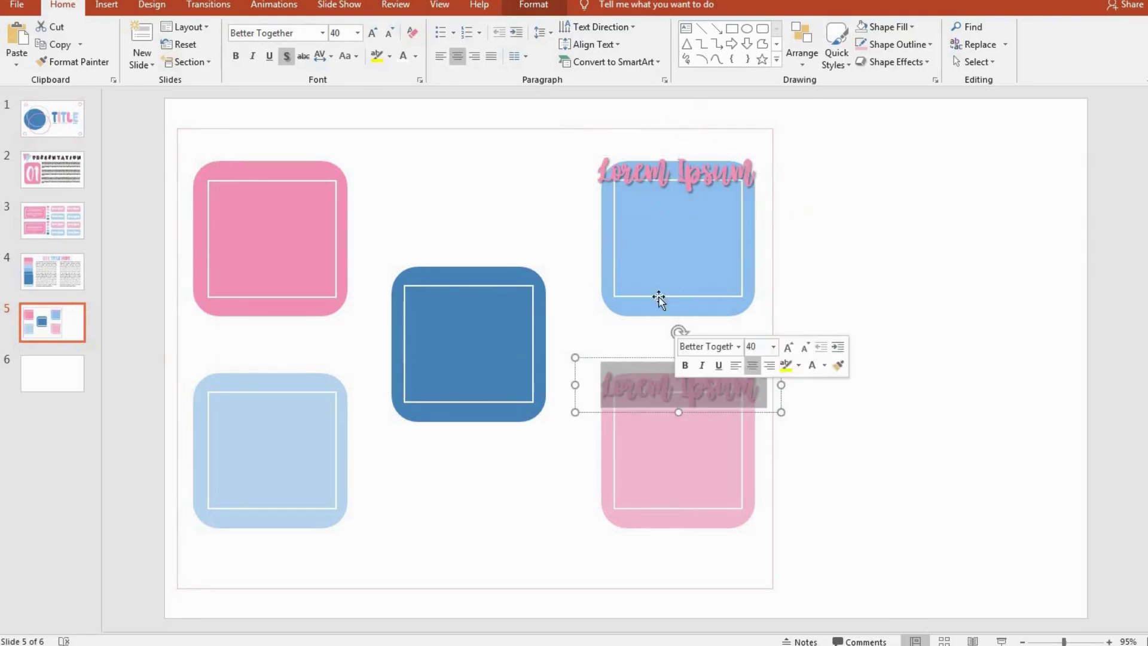
left_click(534, 5)
left_click(794, 30)
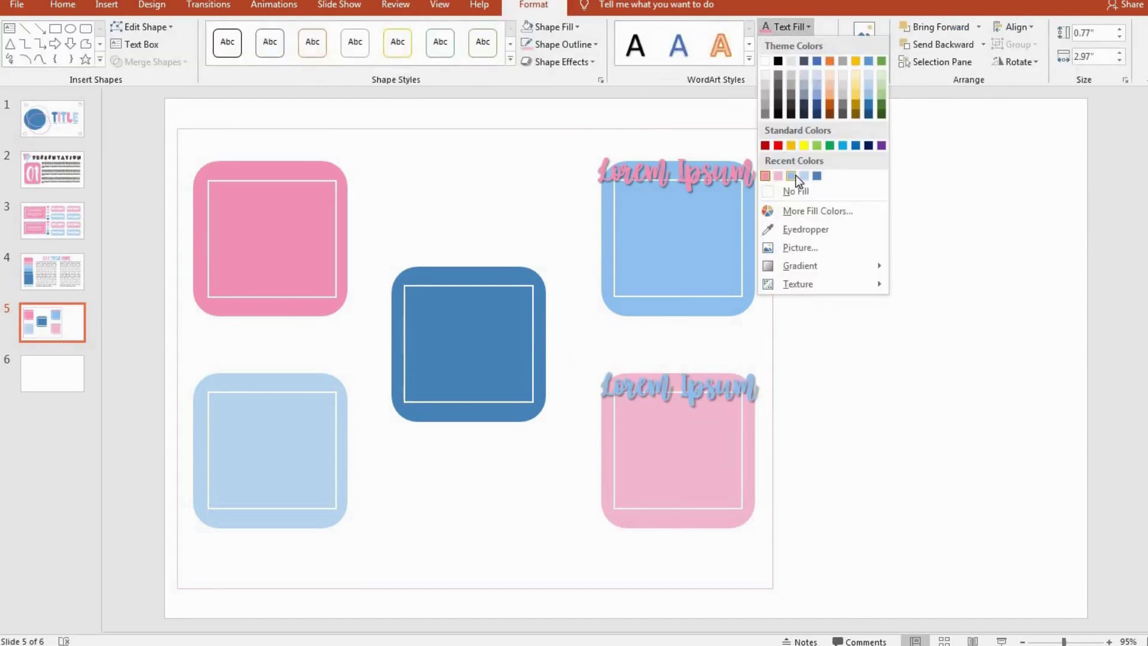
left_click(818, 177)
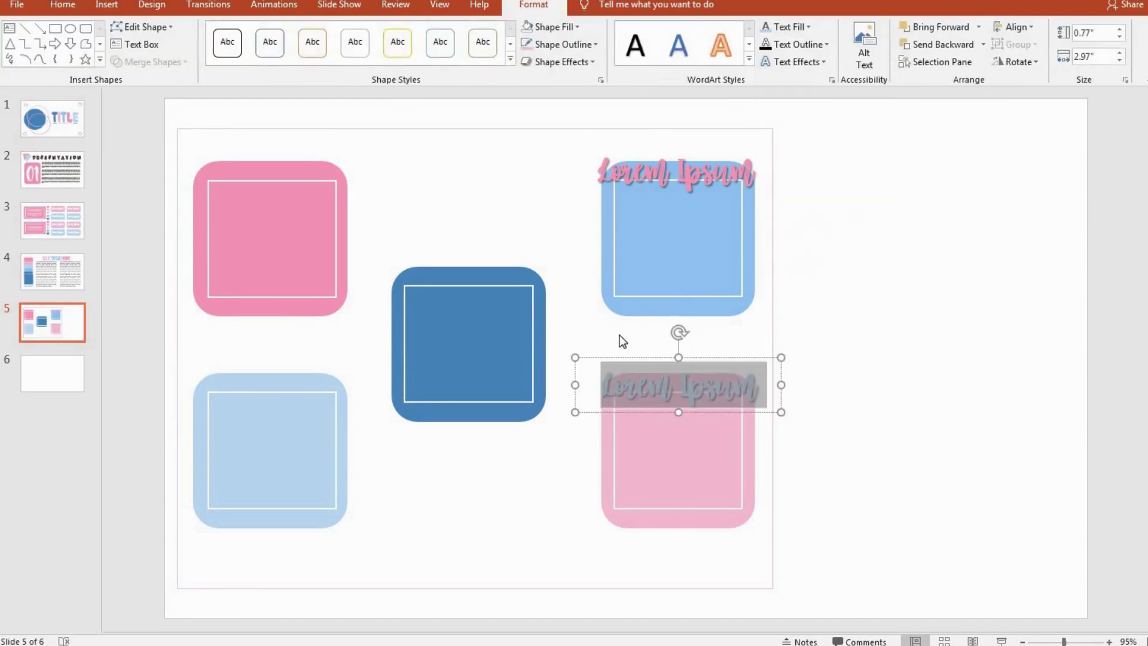
left_click(817, 358)
left_click(711, 358)
left_click(710, 353)
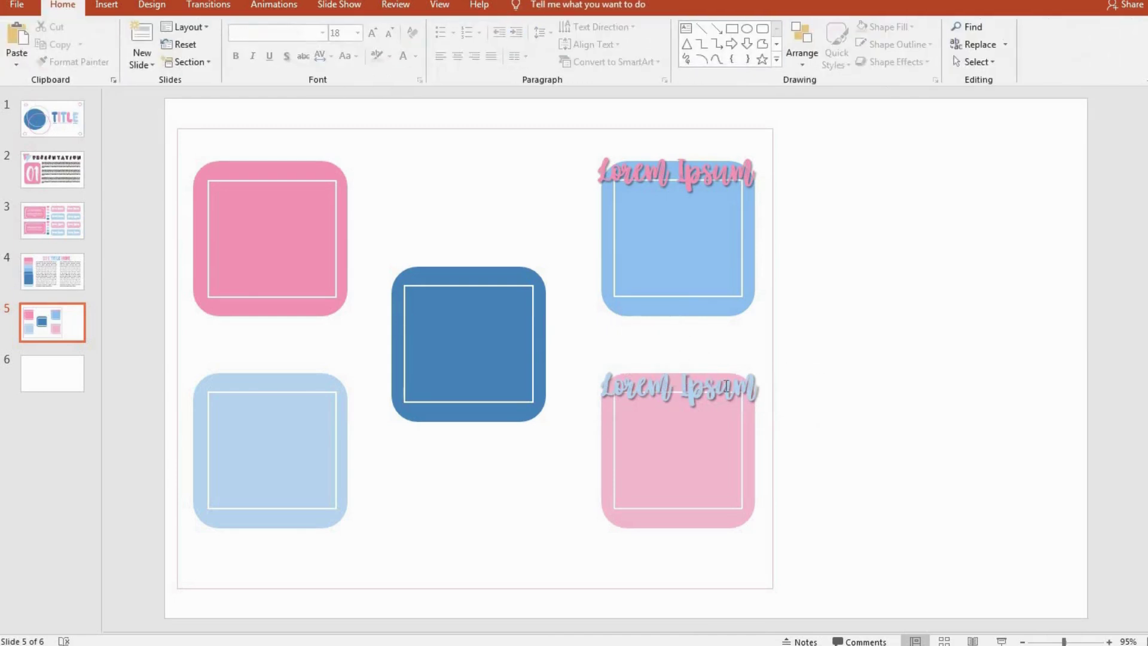
left_click(710, 357)
Copy headings onto the top-left card (blue), and the centre and bottom-left cards (pink)
key("ctrl+c")
left_click(820, 353)
key("ctrl+v")
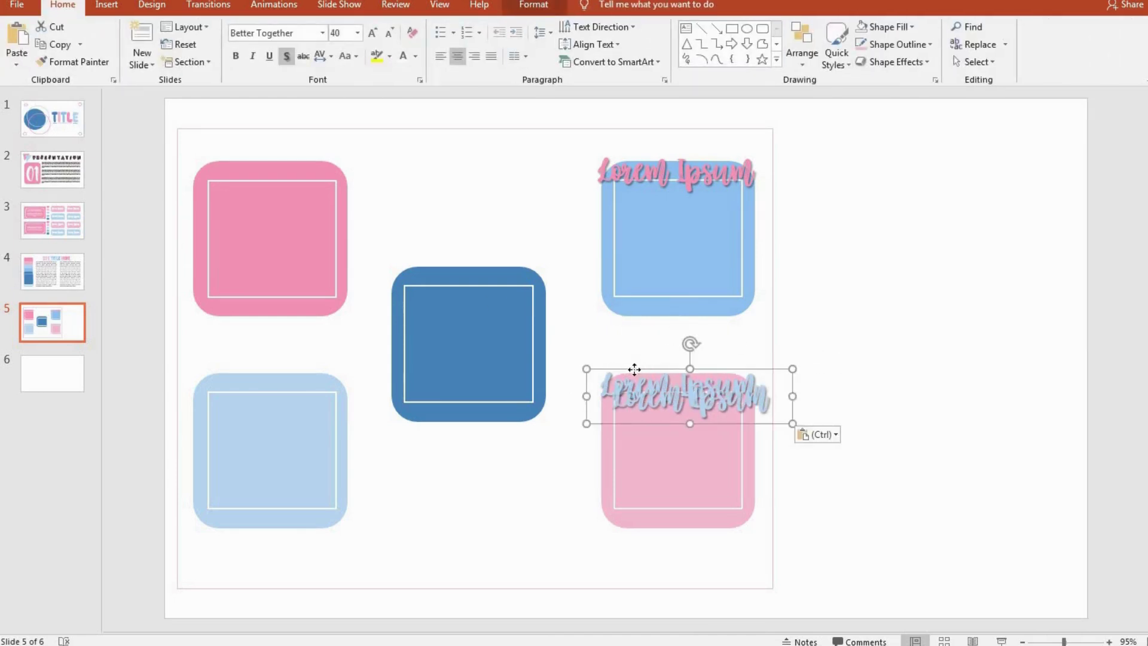
left_click_drag(634, 369, 216, 140)
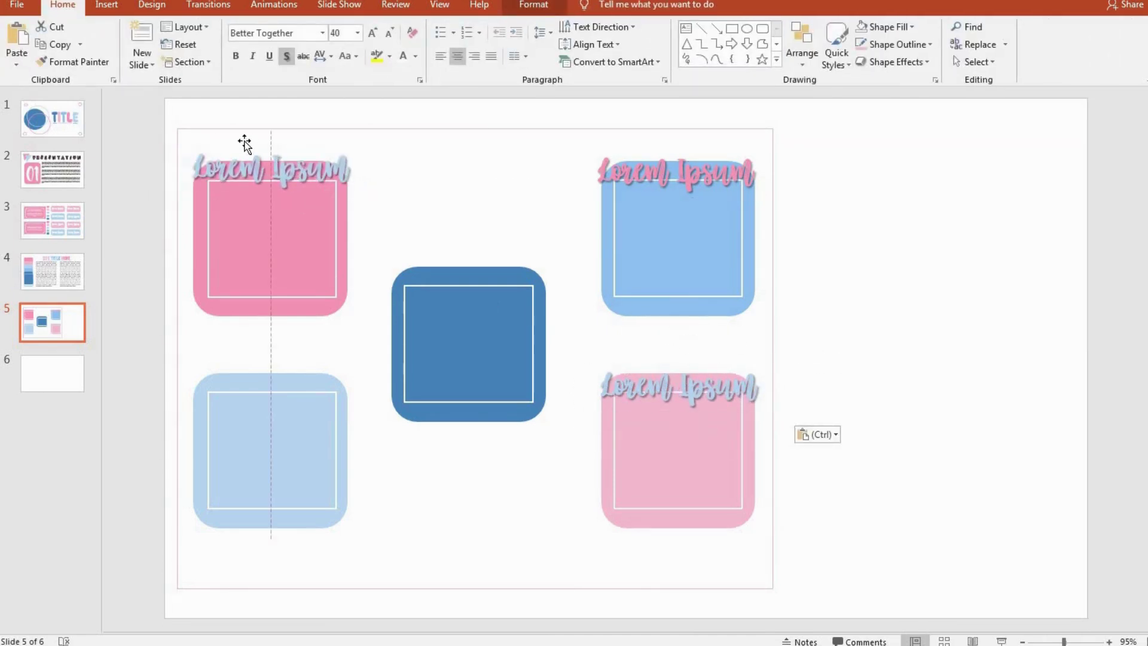
left_click(676, 173)
key("ctrl+c")
key("ctrl+v")
mouse_move(597, 164)
left_mouse_down()
mouse_move(465, 243)
mouse_move(398, 251)
left_mouse_up()
key("ctrl+v")
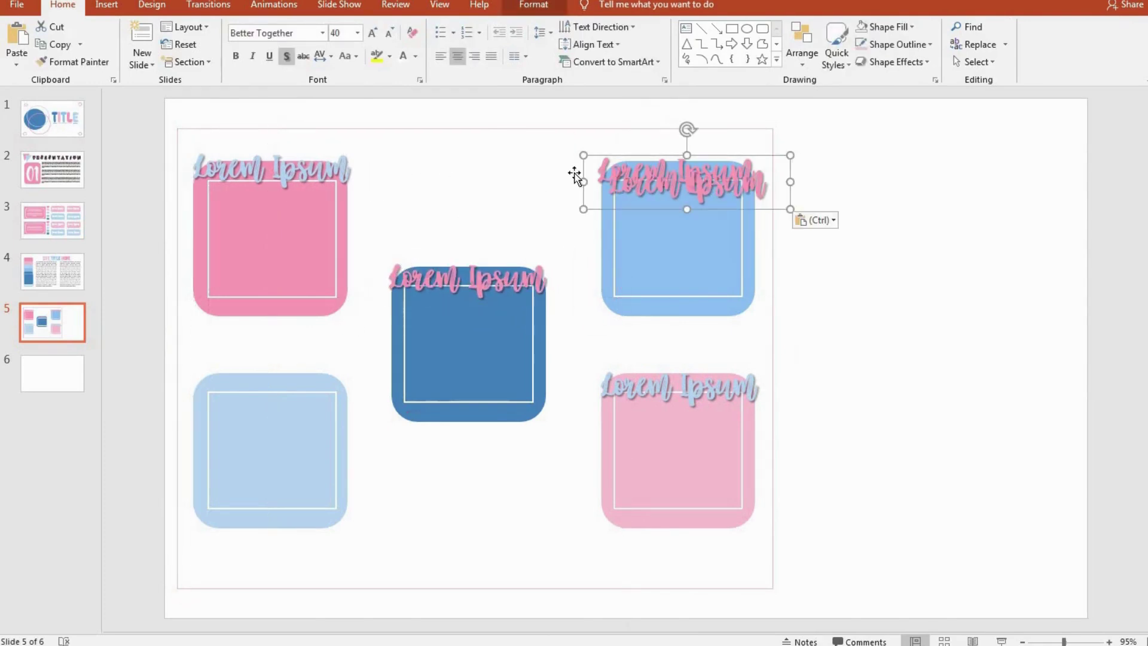
left_click_drag(283, 347, 179, 357)
Select everything on the slide and shift the whole card layout to the right
left_click(964, 251)
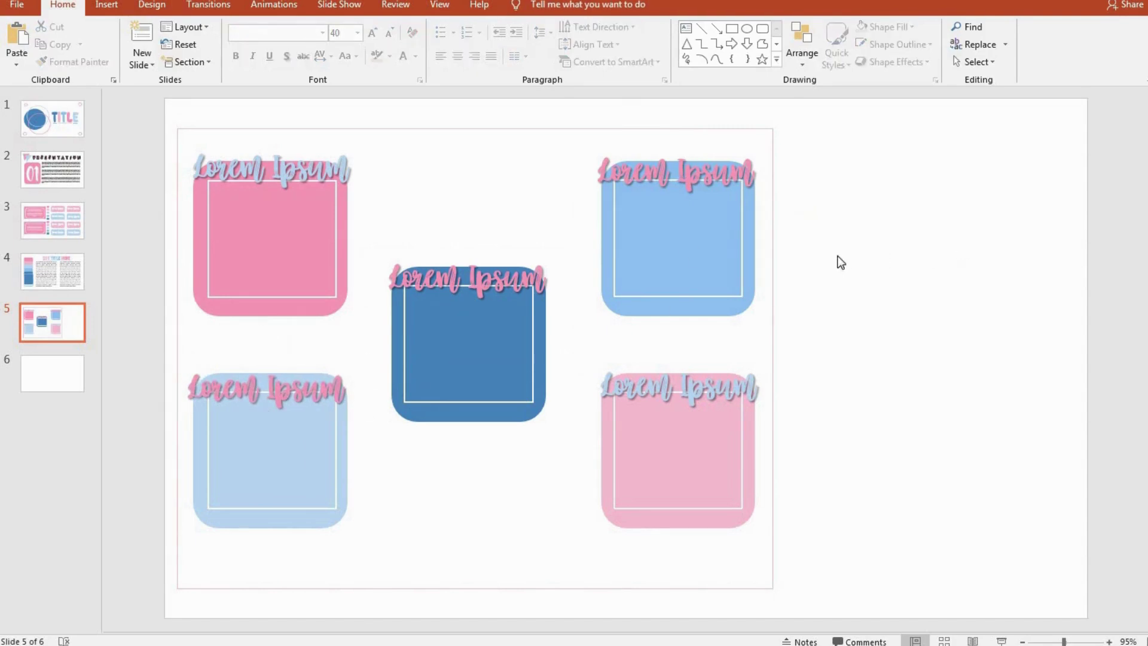
key("ctrl+a")
left_click_drag(405, 128, 566, 128)
Paste the 'Sed ut perspiciatis' paragraph into the top-left card and put a copy in the centre card
left_click(954, 258)
key("ctrl+v")
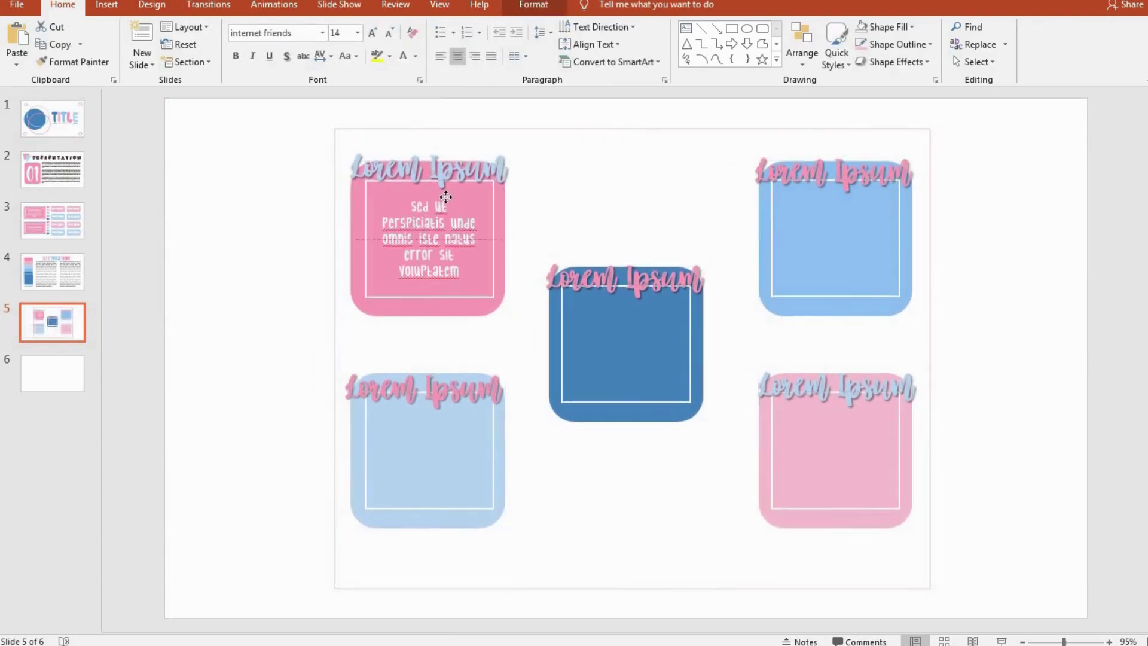
left_click_drag(460, 202, 644, 309, "ctrl")
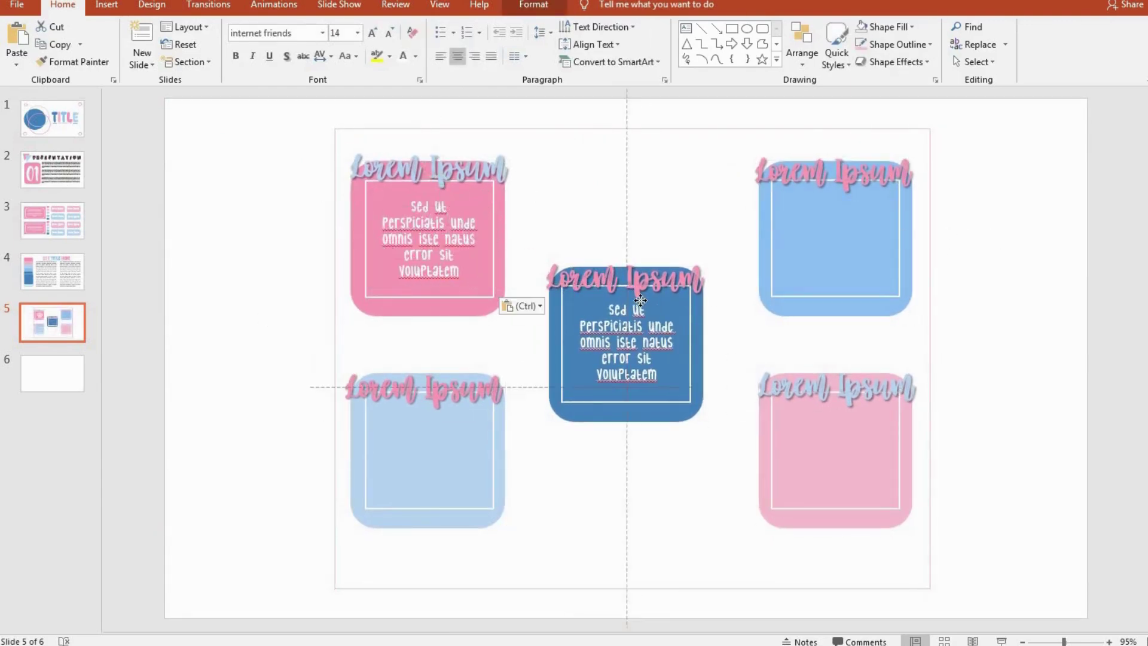
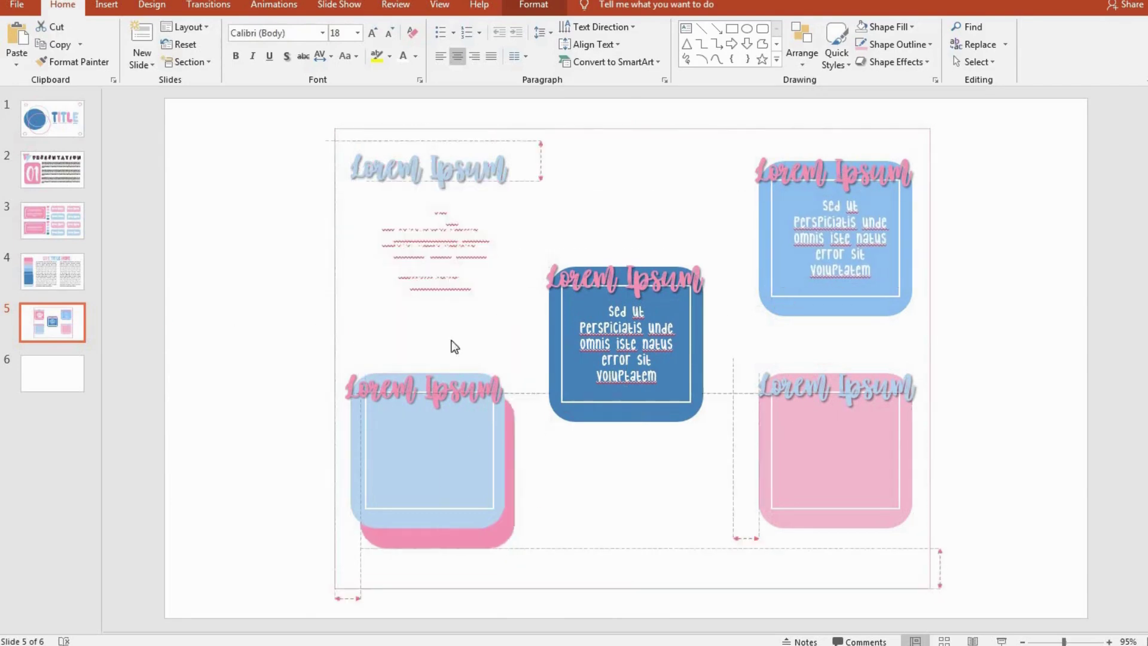
Place 'Sed ut perspiciatis' text copies in the lower-left blue and lower-right pink boxes, then go to slide 6
left_click_drag(463, 199, 460, 409)
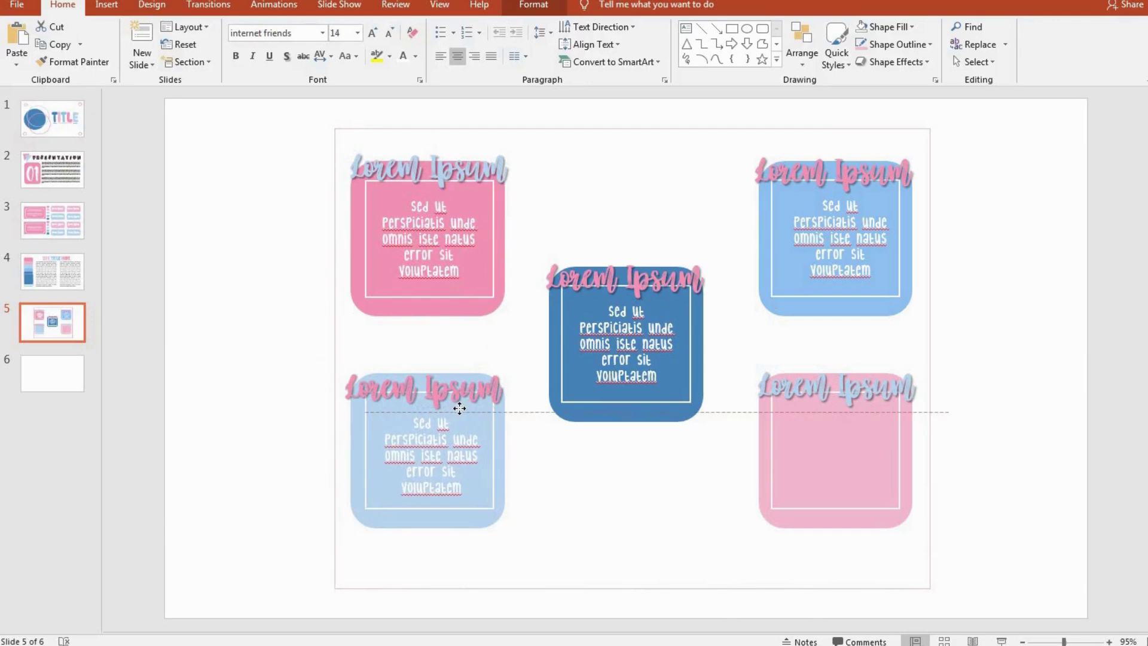
key("ctrl+v")
mouse_move(769, 323)
left_mouse_down()
mouse_move(871, 415)
mouse_move(841, 402)
left_mouse_up()
left_click(75, 375)
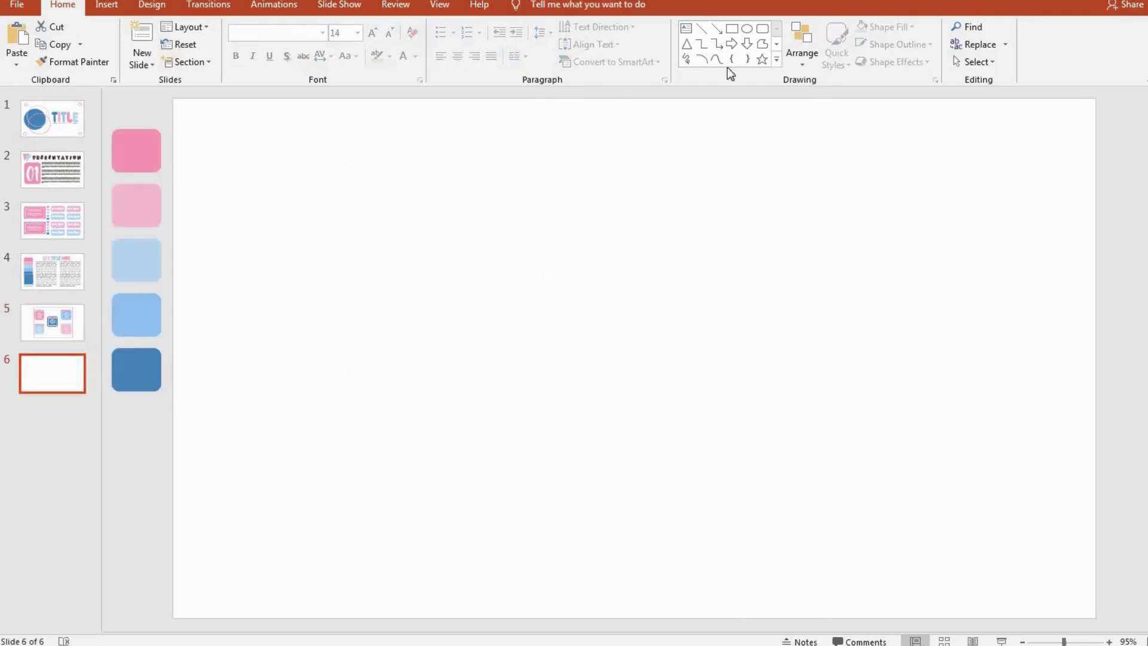
Add a 'Thank you' text box in Better Together font, enlarged to 239 pt
left_click(404, 249)
type("Thank you")
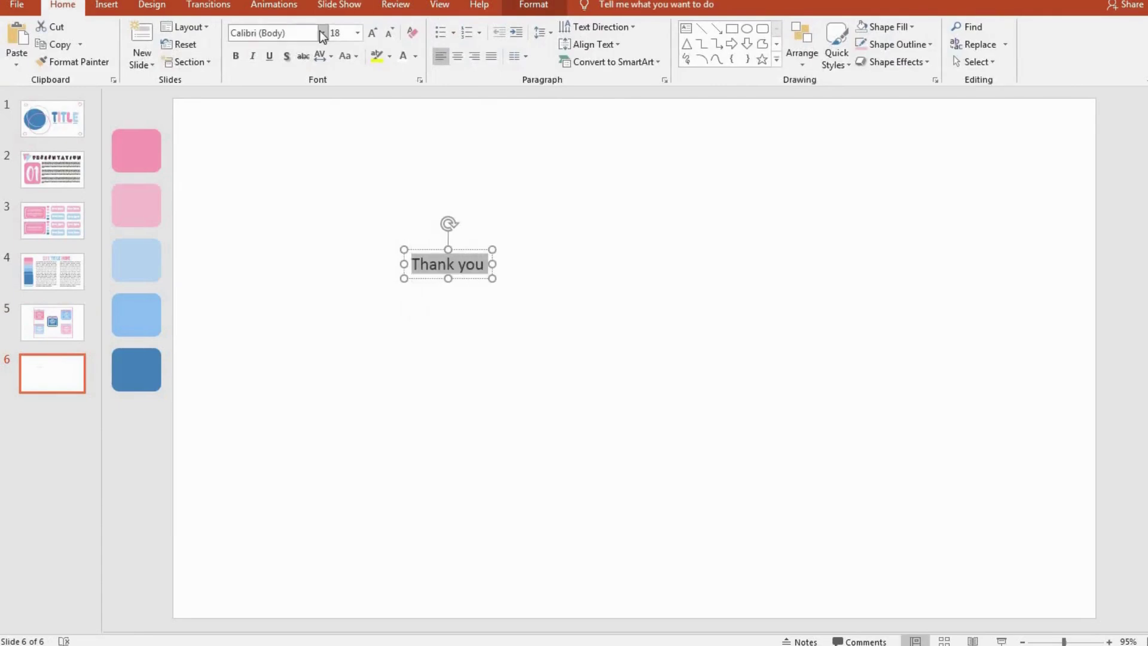
left_click(322, 33)
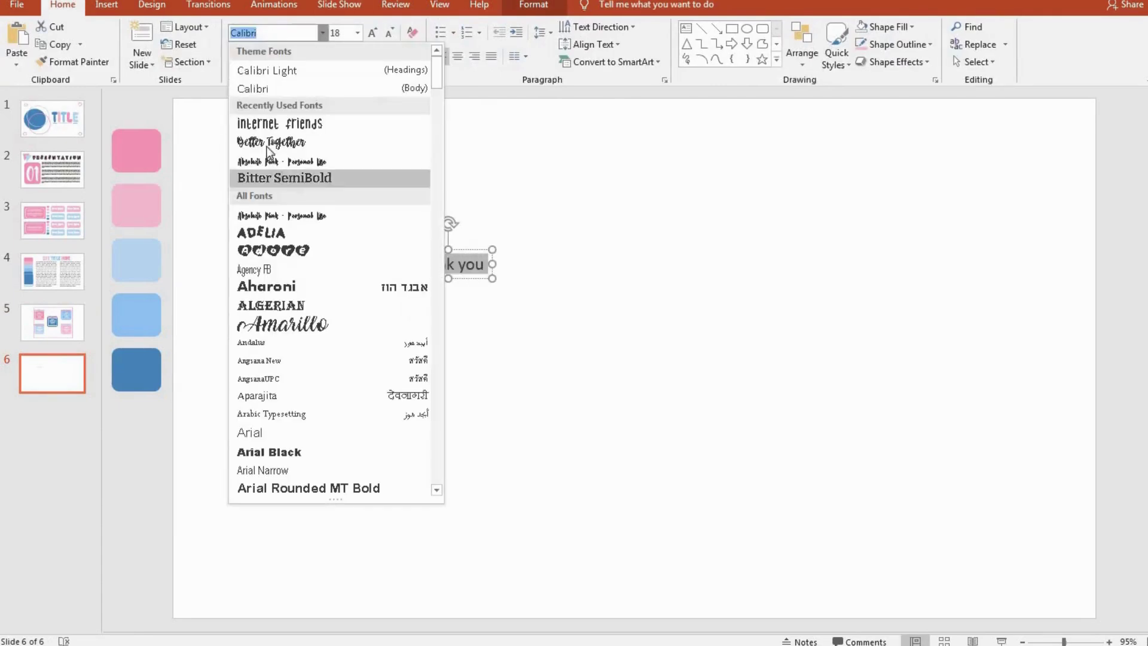
left_click(359, 177)
left_click(376, 38)
left_click(375, 37)
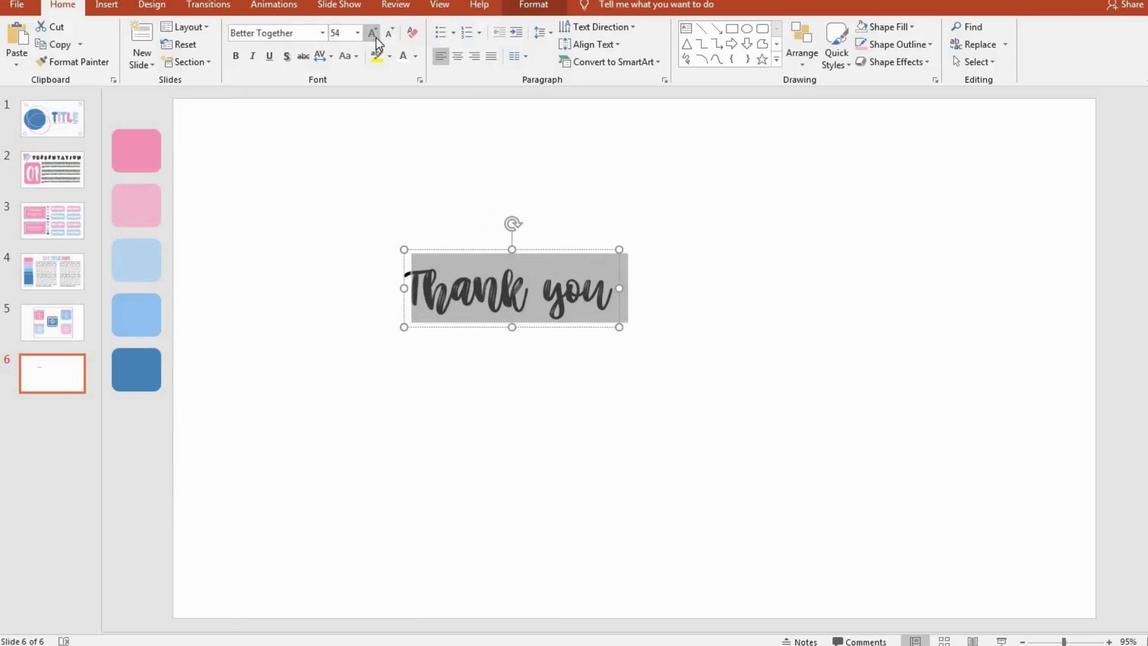
left_click(376, 38)
left_click(376, 38)
left_click(375, 37)
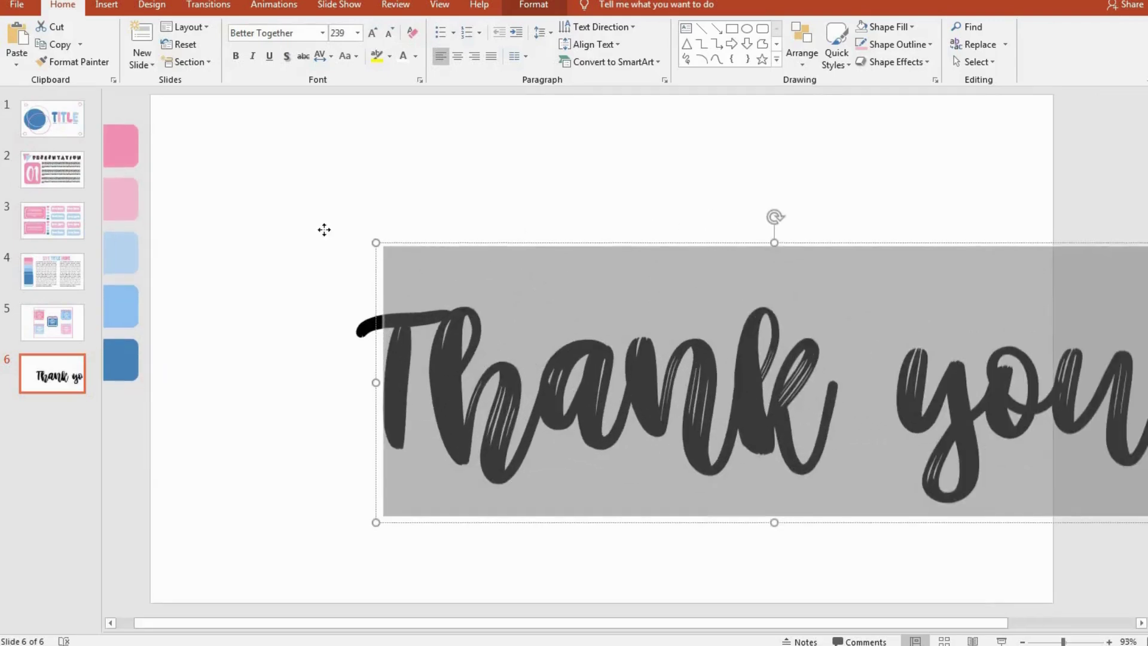
left_click(267, 177)
Colour the letters of 'Thank': T pink, h light blue, a medium blue, n pink, k light blue
left_click_drag(320, 290, 227, 289)
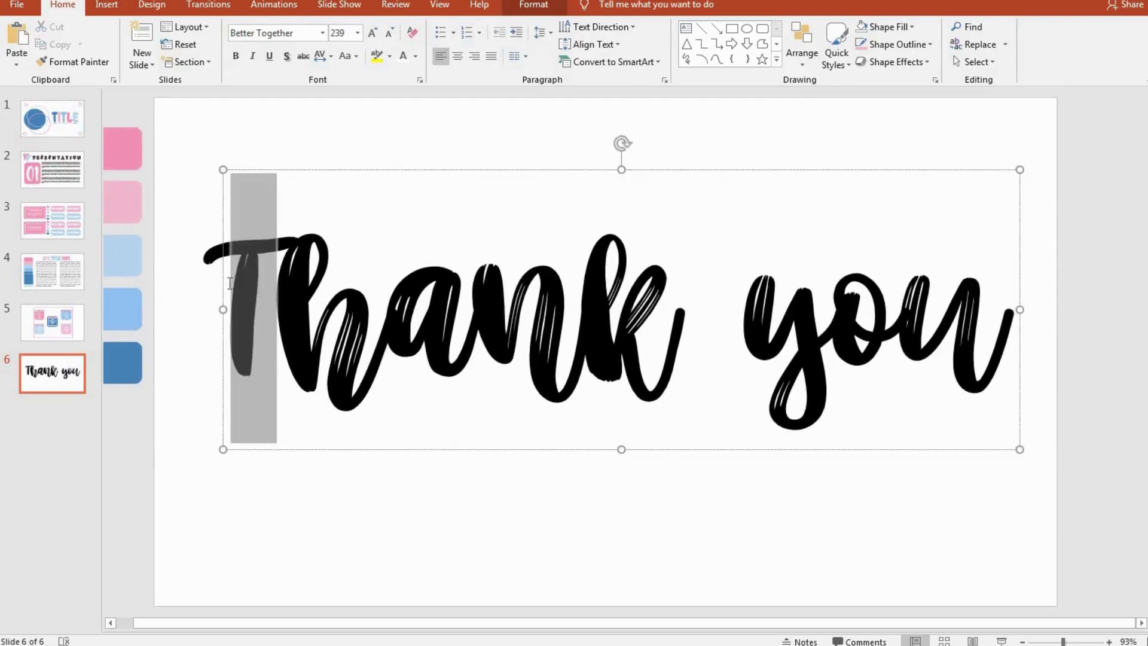
left_click(415, 56)
left_click(412, 204)
double_click(386, 328)
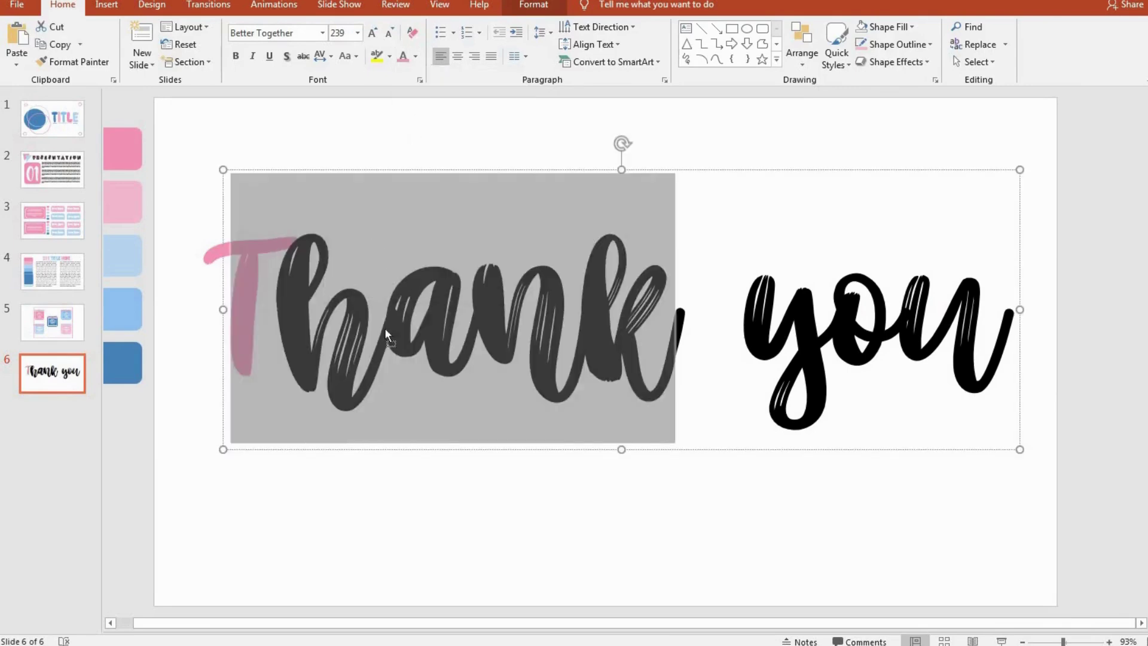
left_click(389, 330)
key("shift+Left")
left_click(415, 56)
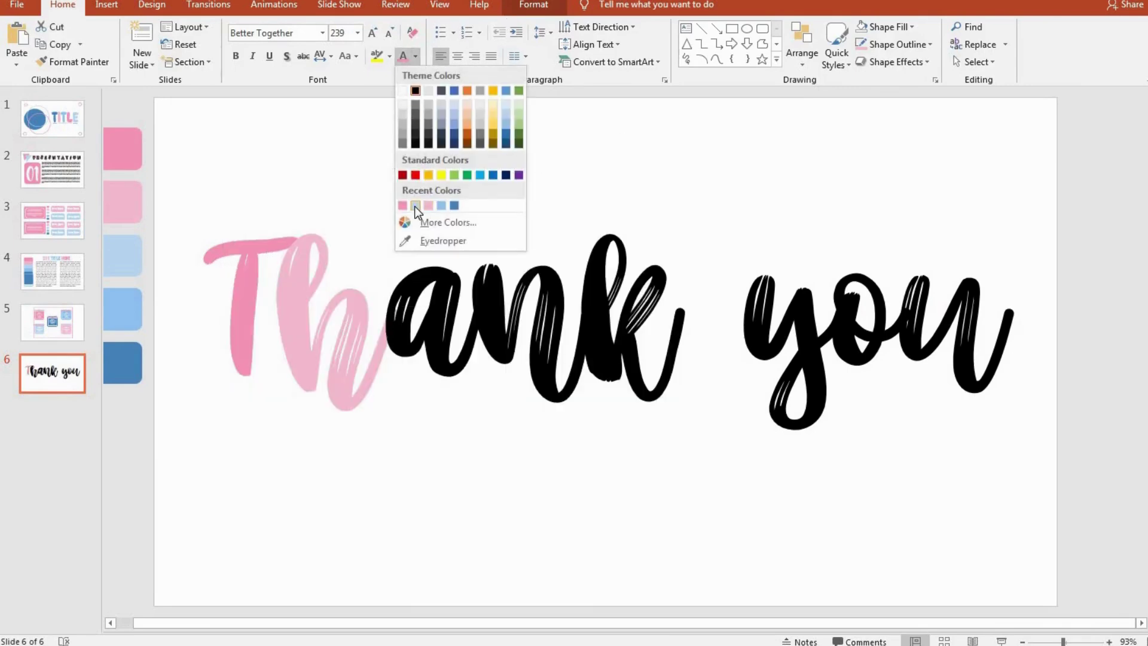
left_click(422, 204)
double_click(444, 316)
left_click(472, 317)
key("shift+Left")
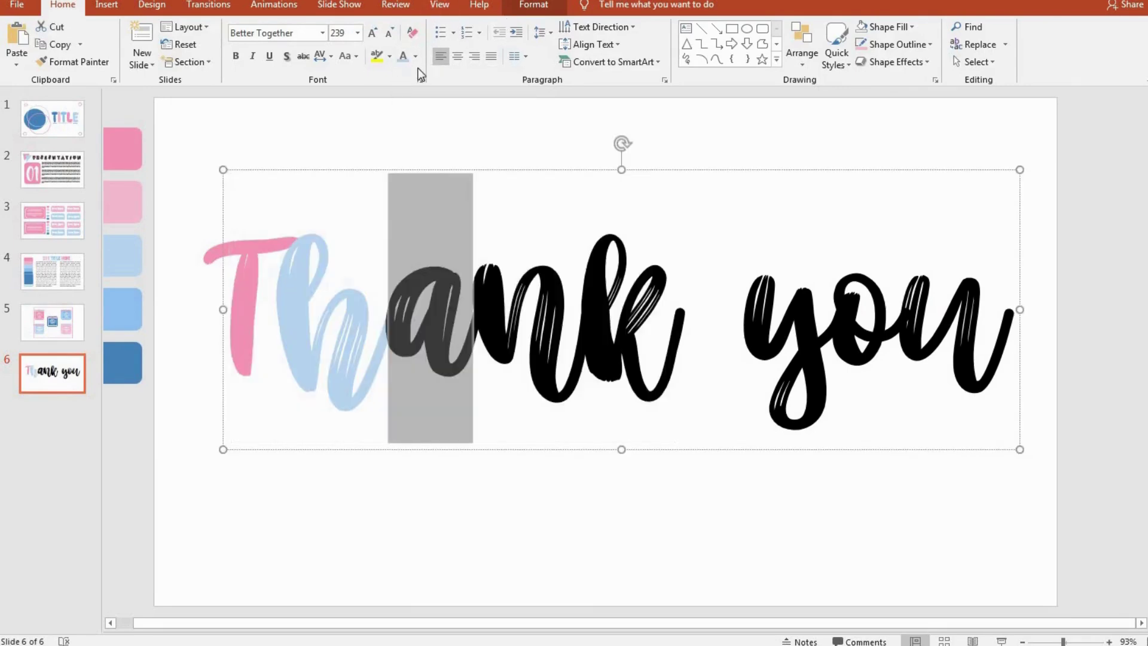
left_click(416, 56)
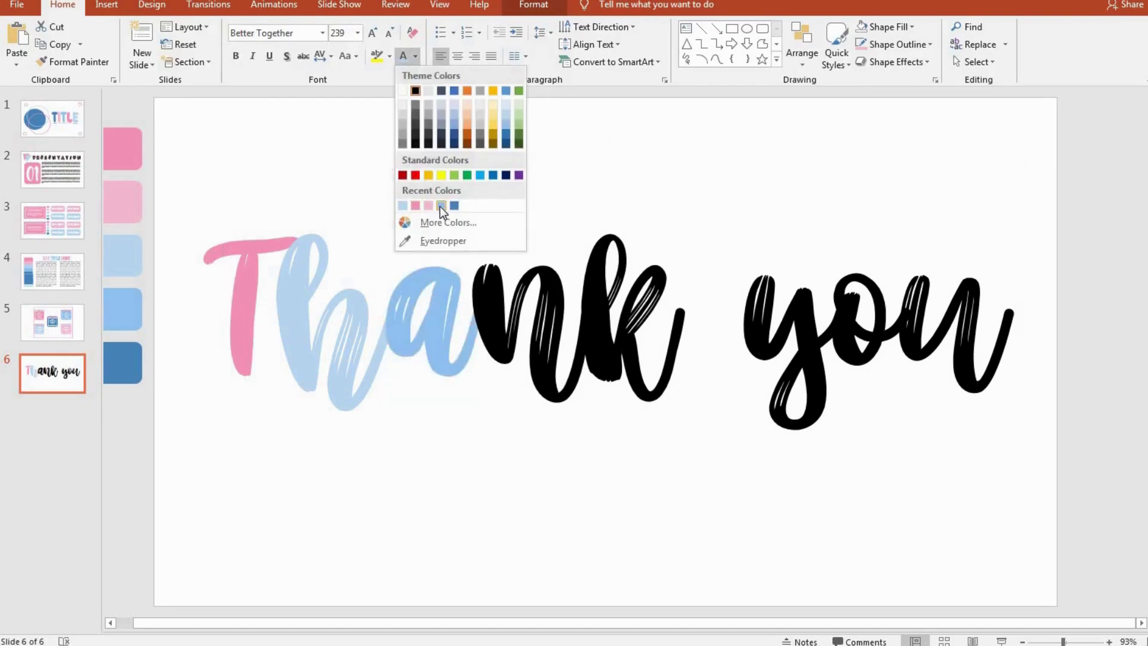
left_click(441, 206)
key("Right")
key("shift+Right")
left_click(416, 56)
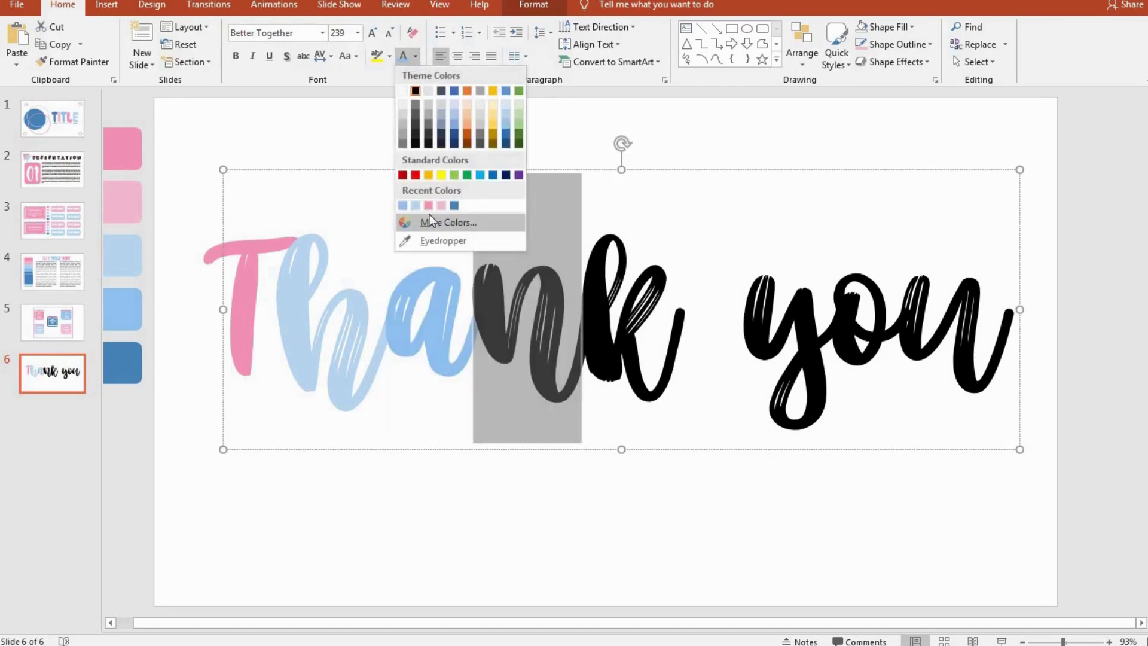
left_click(437, 204)
key("Right")
key("shift+Right")
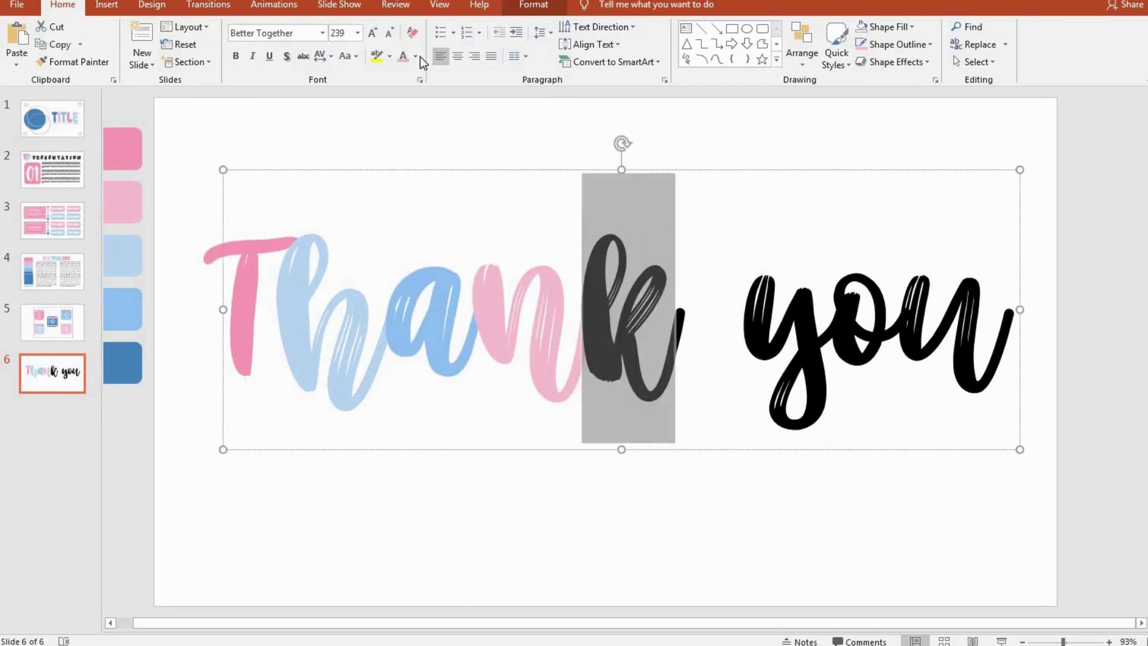
left_click(419, 56)
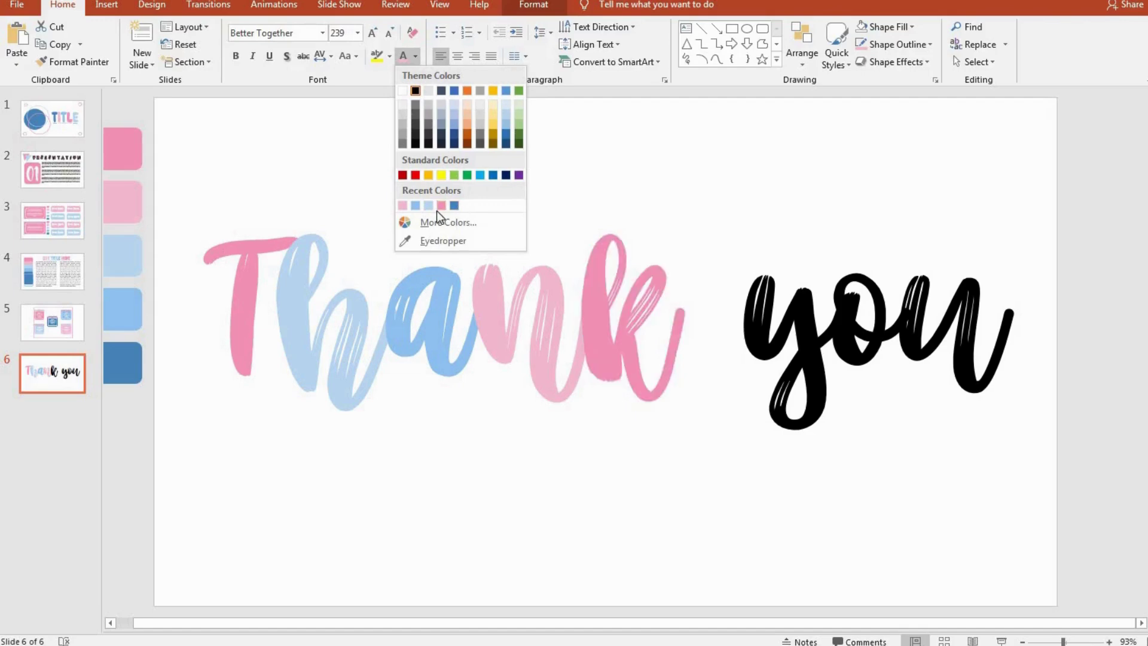
left_click(418, 205)
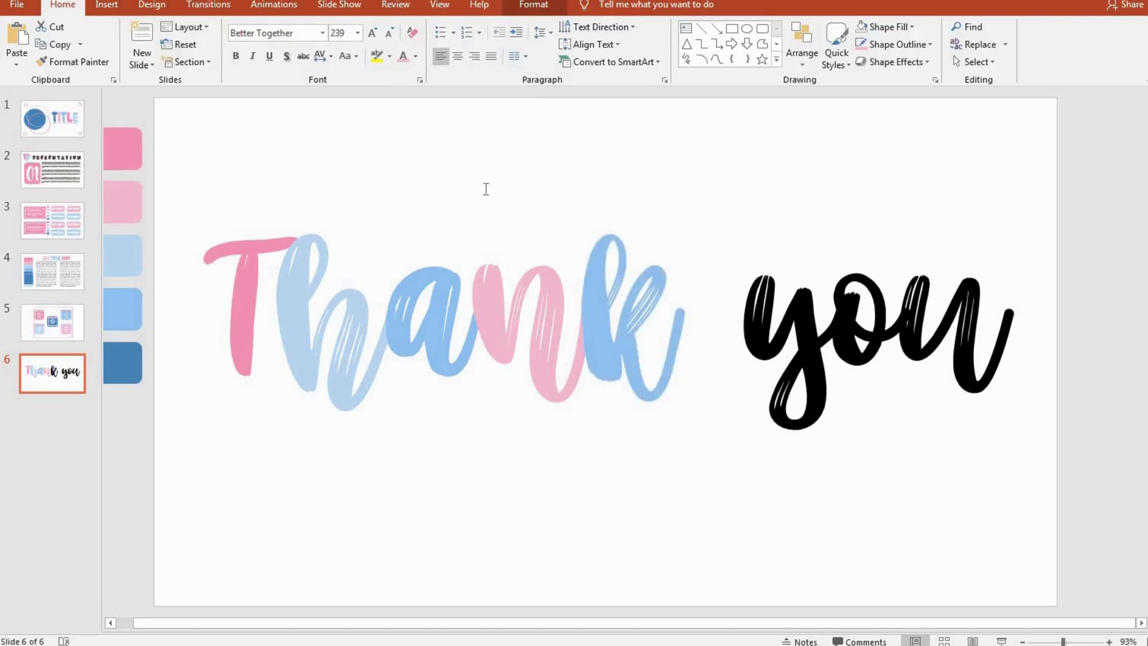
left_click(479, 189)
Colour the letters of 'you': y dark blue, o pink, u light blue
left_click(439, 124)
left_click_drag(744, 311, 901, 311)
left_click(416, 56)
left_click(458, 208)
left_click(416, 57)
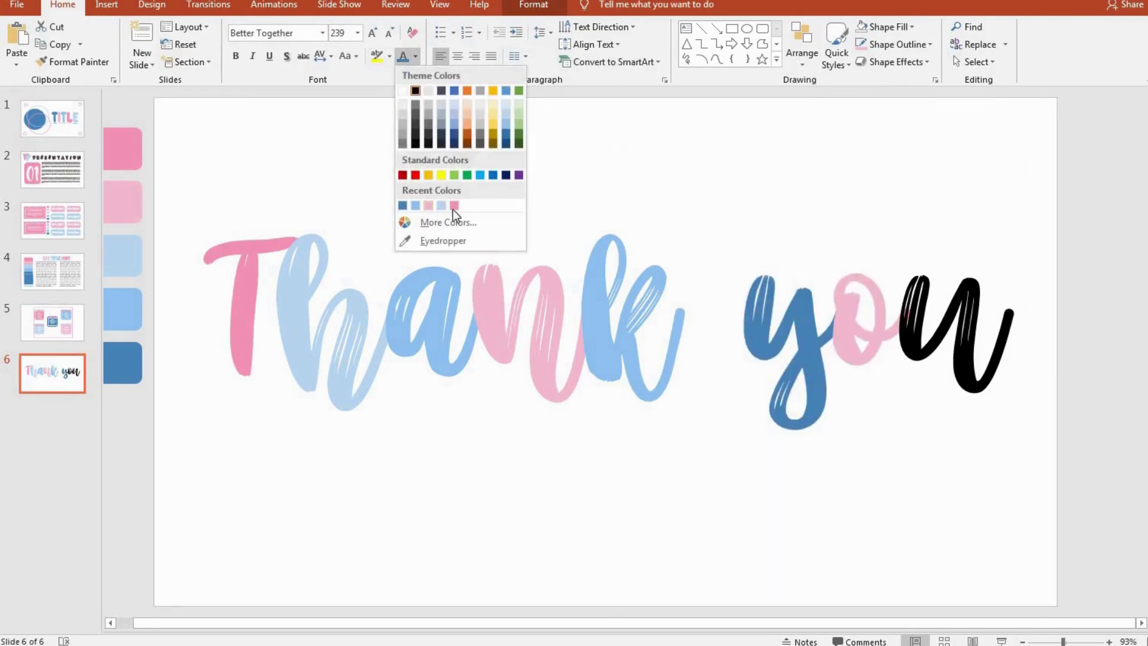
left_click(454, 205)
left_click(988, 333)
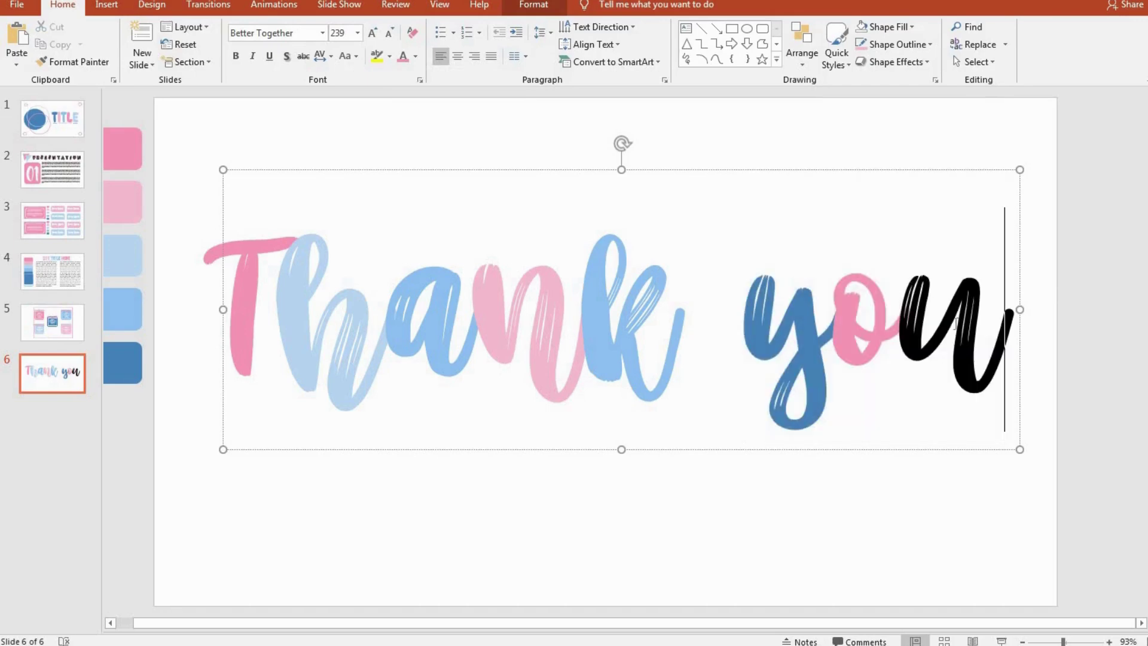
key("shift+Left")
left_click(415, 55)
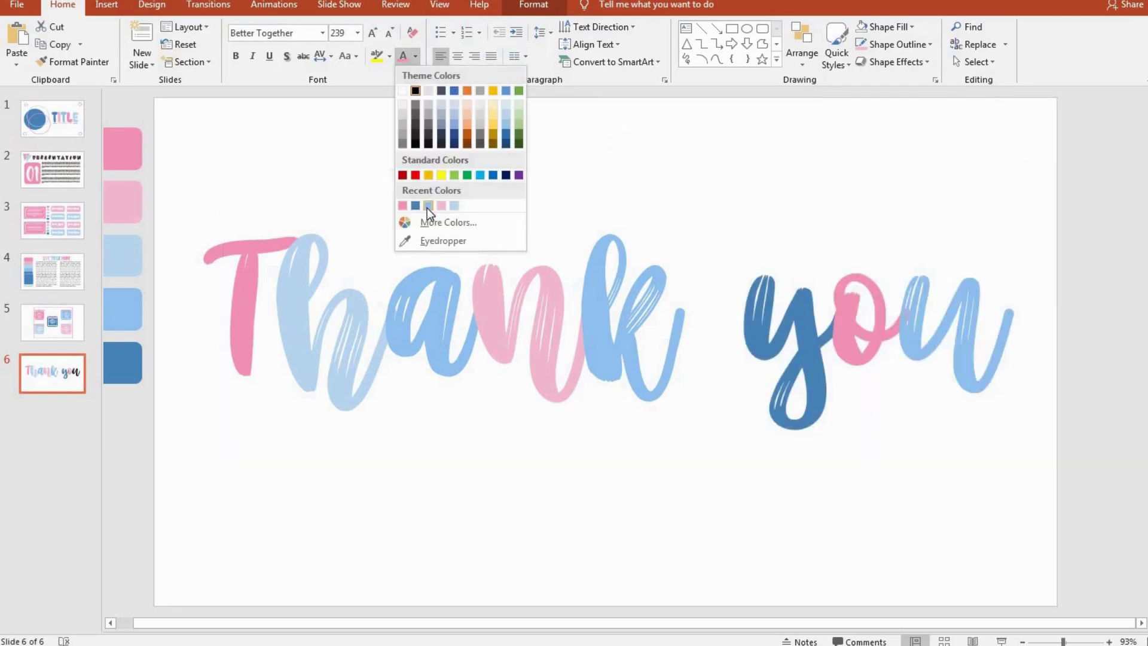
left_click(427, 208)
left_click(419, 155)
Apply a text shadow to the whole 'Thank you' lettering
double_click(470, 245)
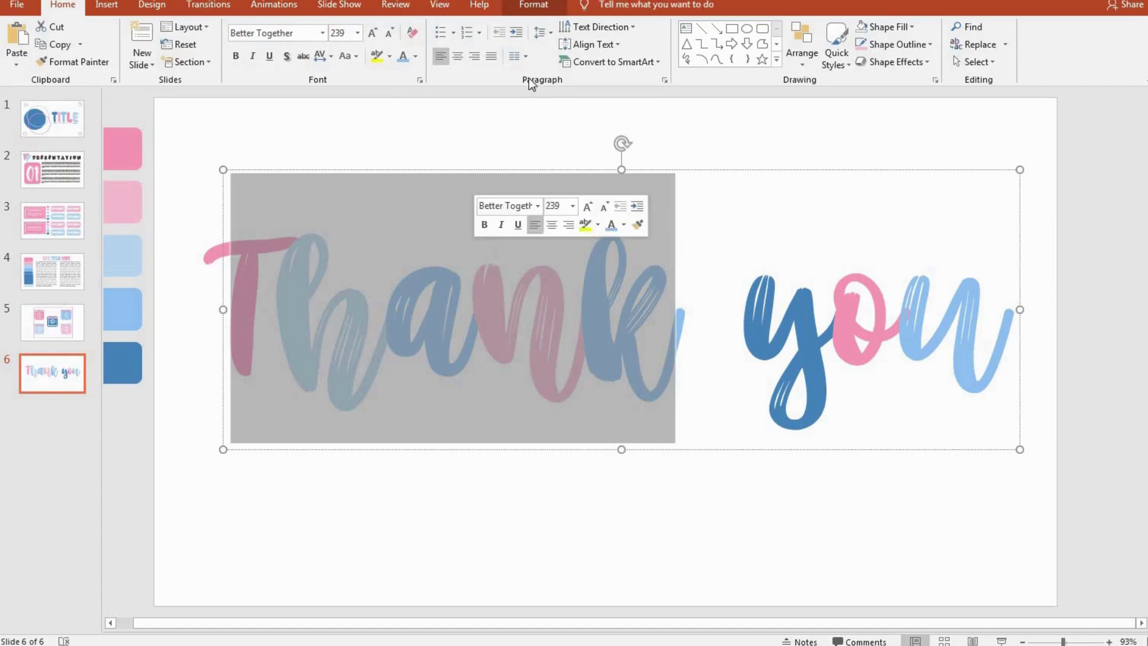
key("ctrl+a")
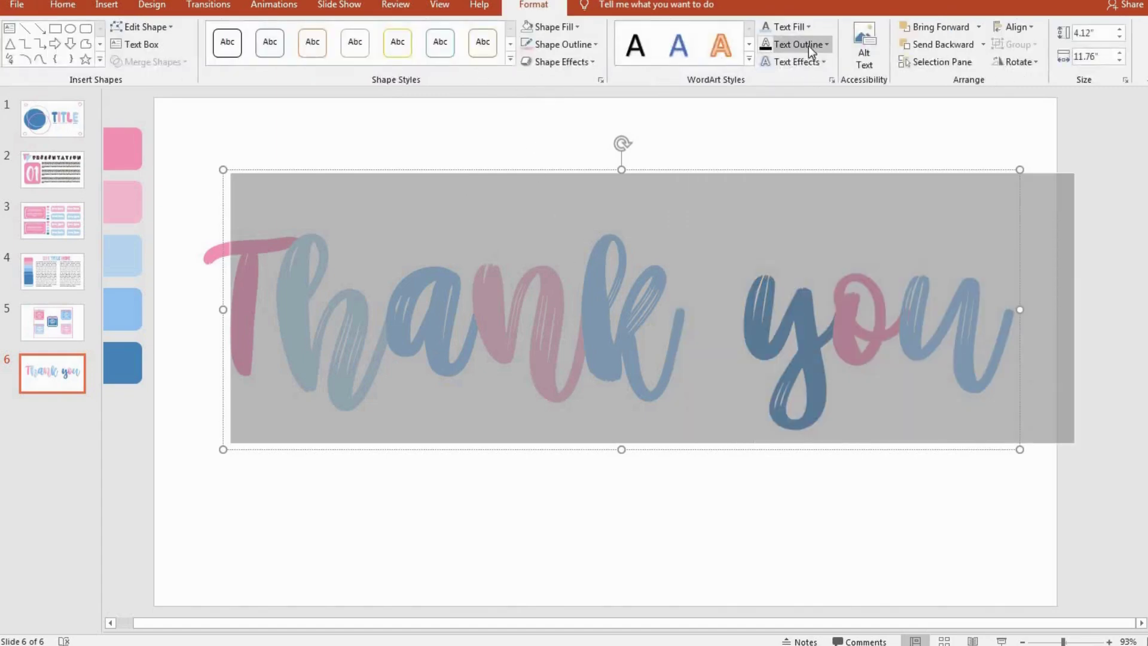
left_click(60, 5)
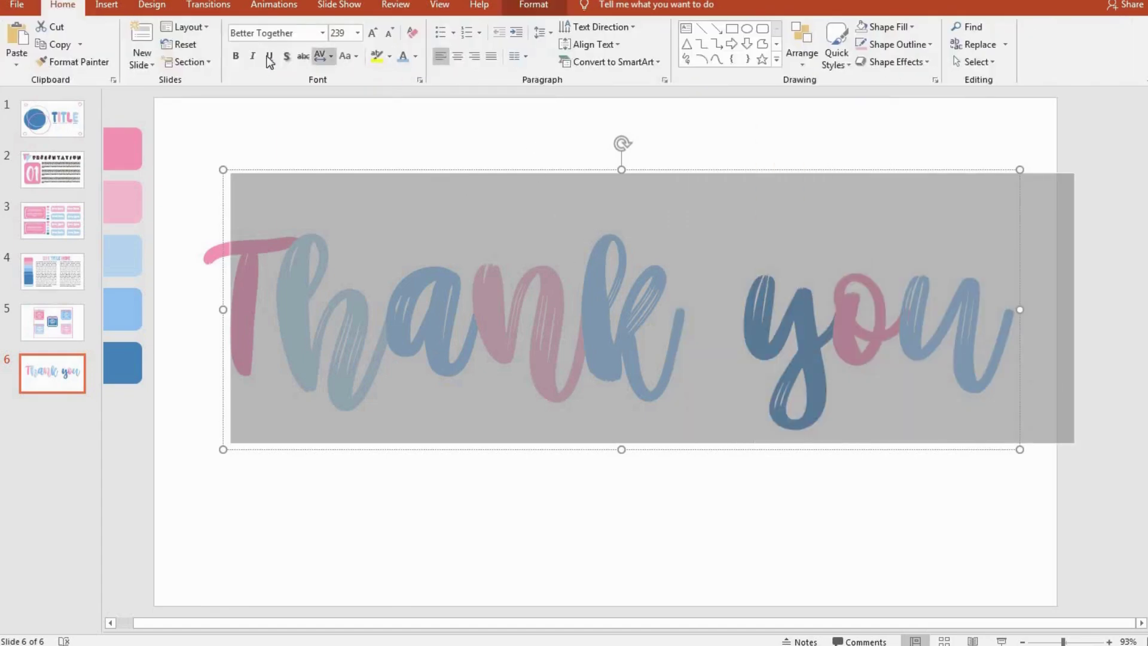
left_click(286, 56)
left_click(433, 385)
key("ctrl+a")
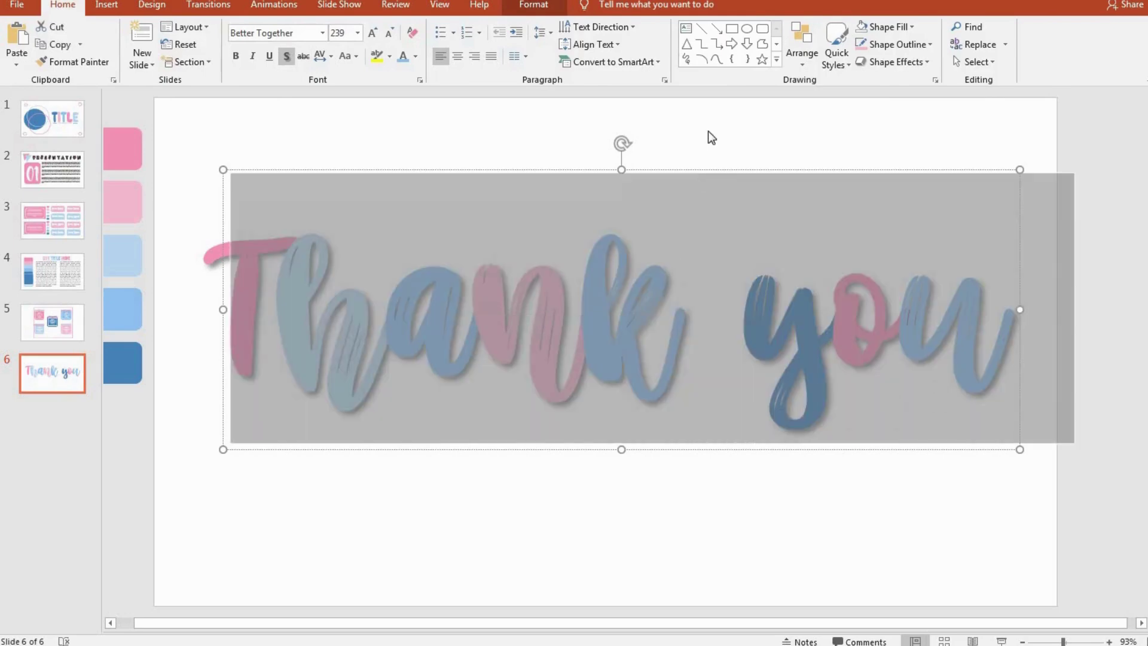
left_click(708, 131)
Draw a thin light-blue rounded-rectangle bar with no outline beneath 'Thank'
left_click(107, 4)
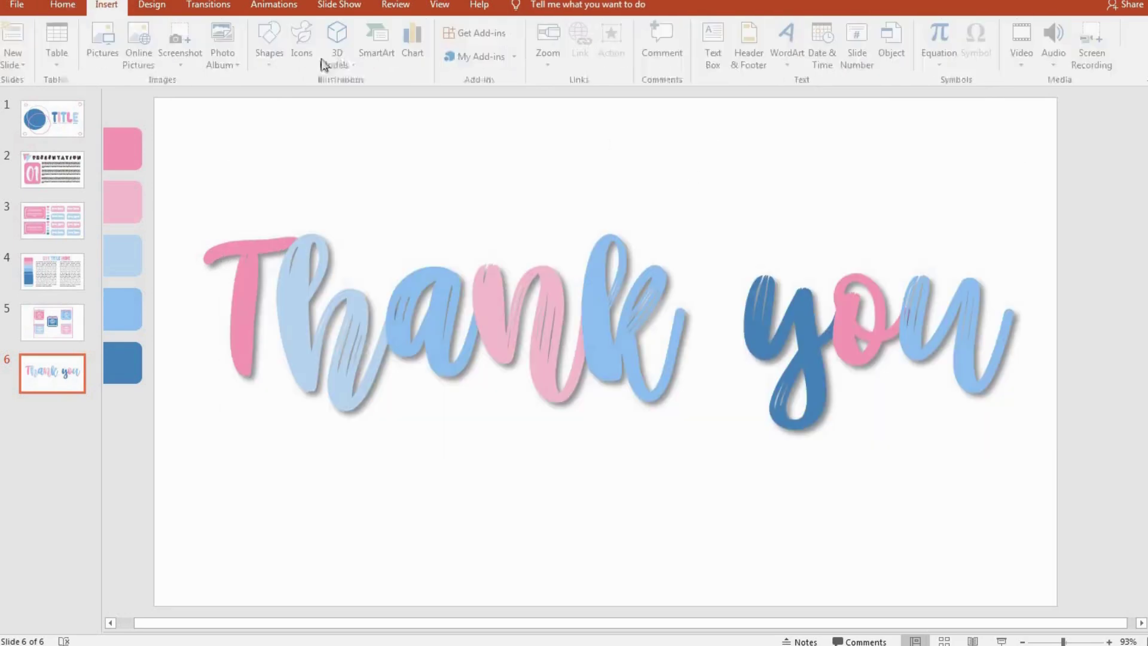
left_click(273, 42)
left_click(279, 173)
mouse_move(234, 428)
left_mouse_down()
mouse_move(534, 469)
mouse_move(706, 438)
left_mouse_up()
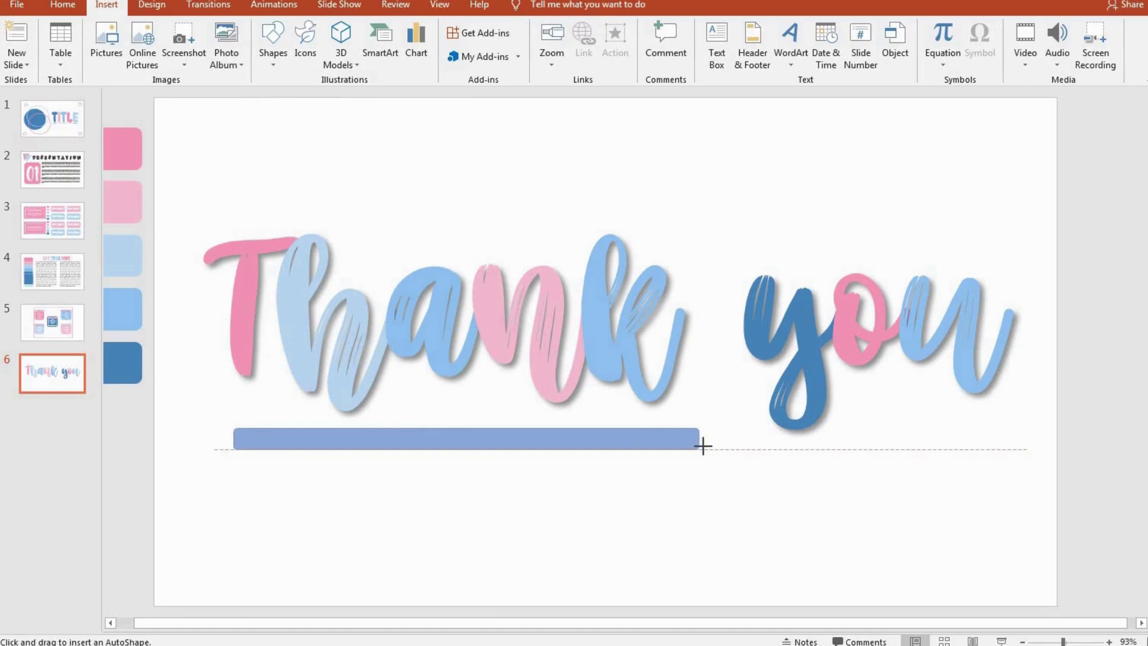
left_click(533, 4)
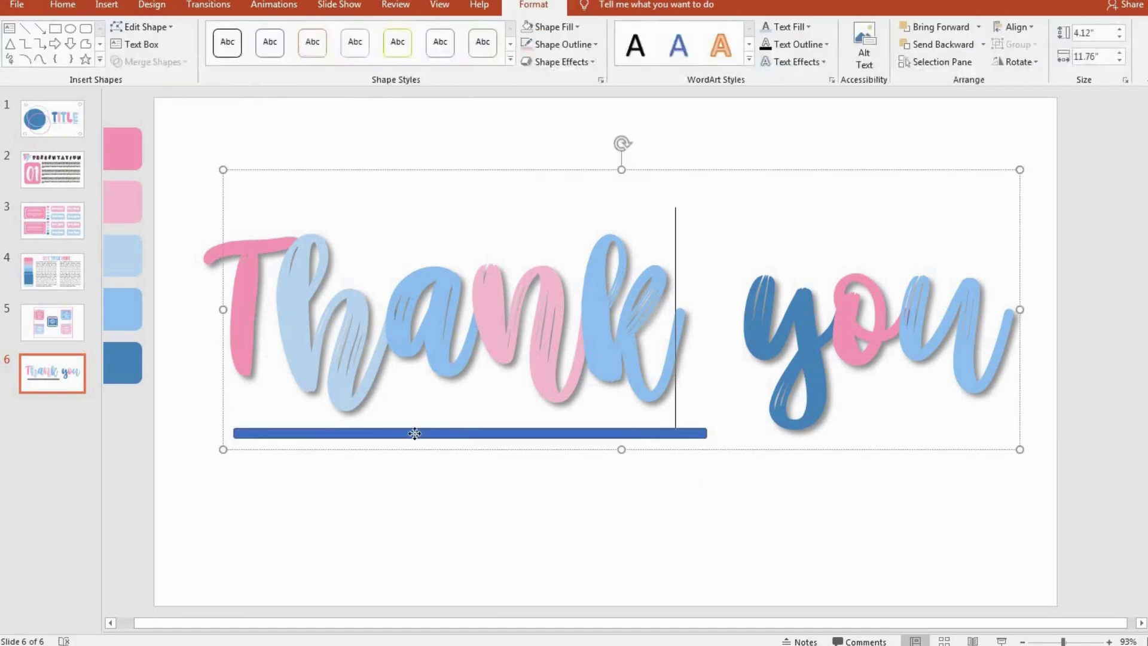
left_click(410, 432)
left_click(551, 26)
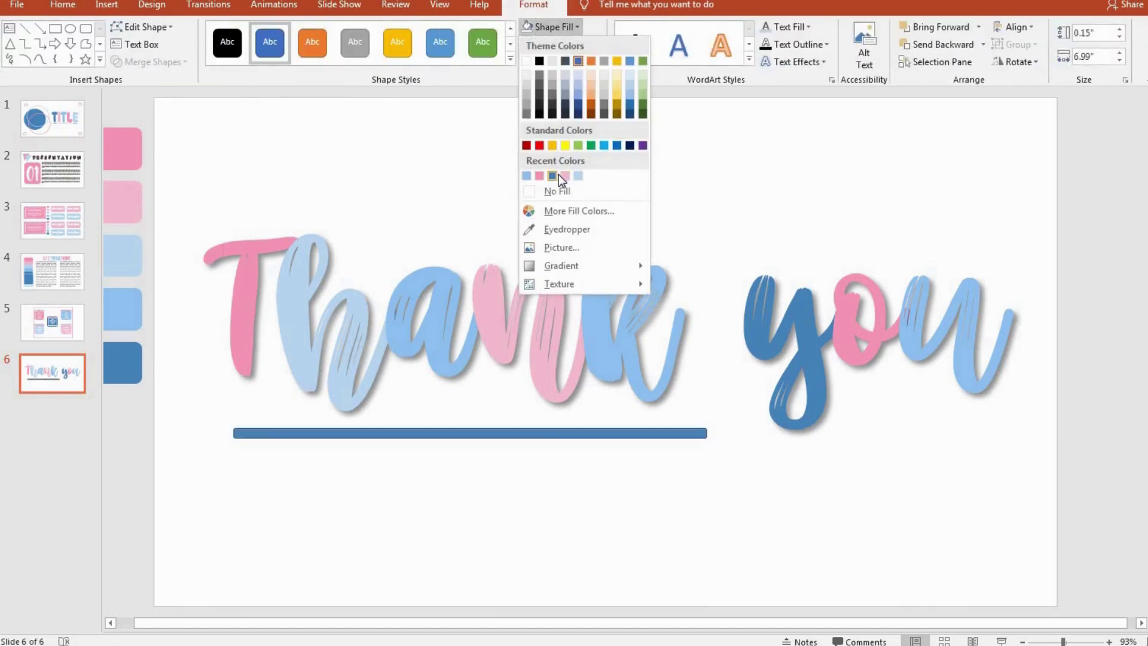
left_click(566, 175)
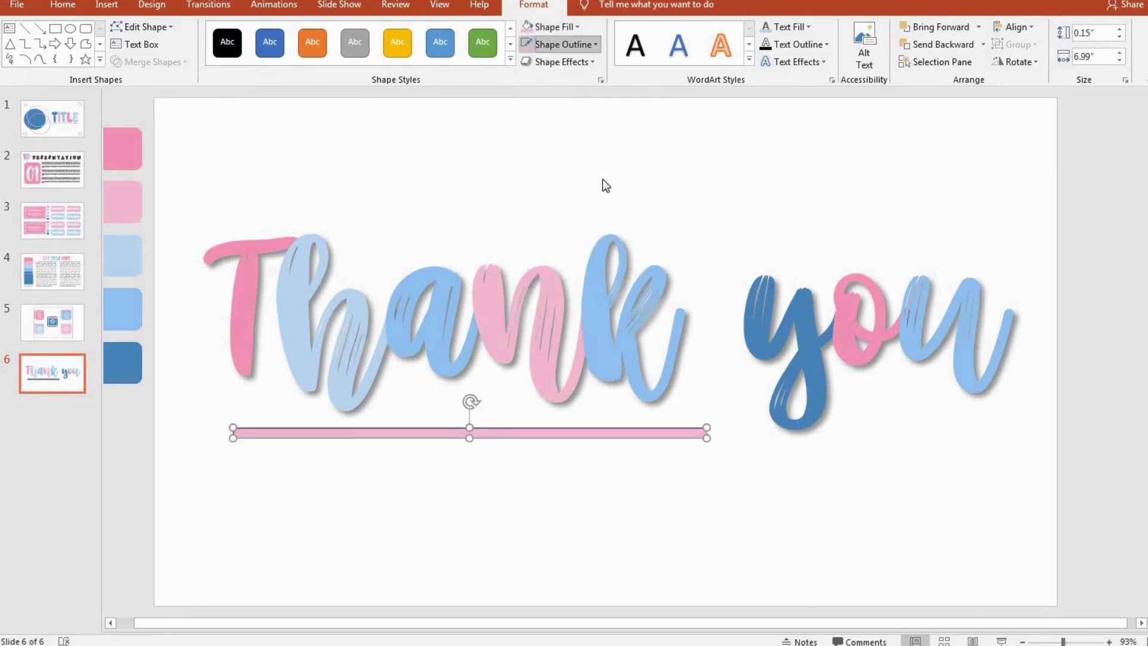
left_click(562, 44)
left_click(565, 209)
left_click(549, 26)
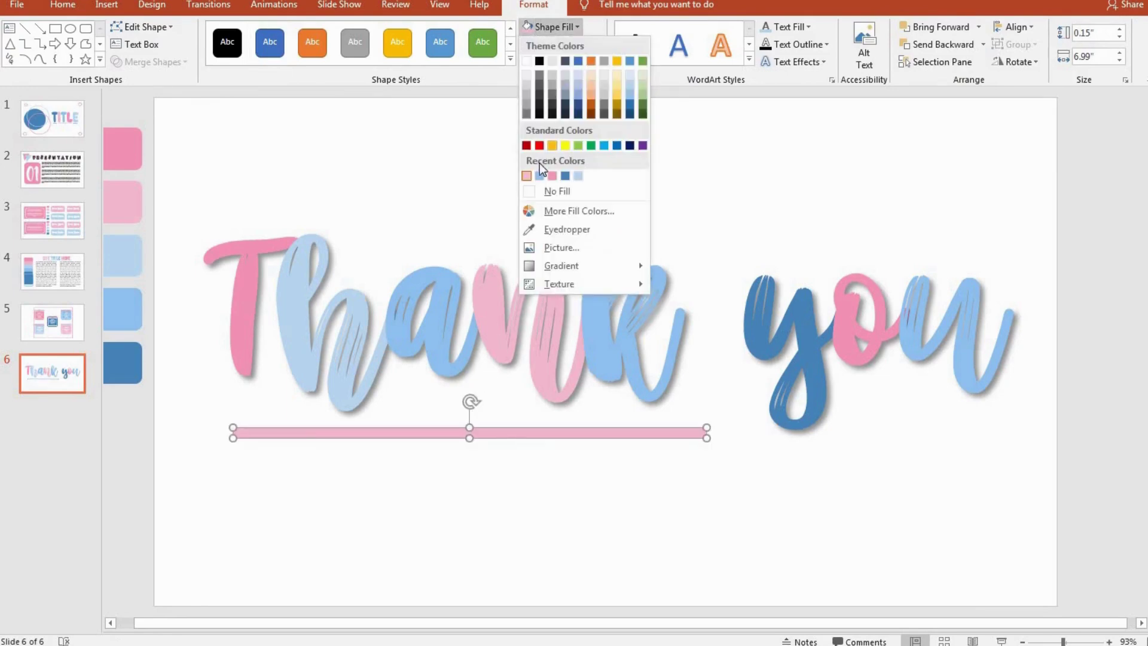
left_click(540, 175)
left_click_drag(469, 428, 469, 437)
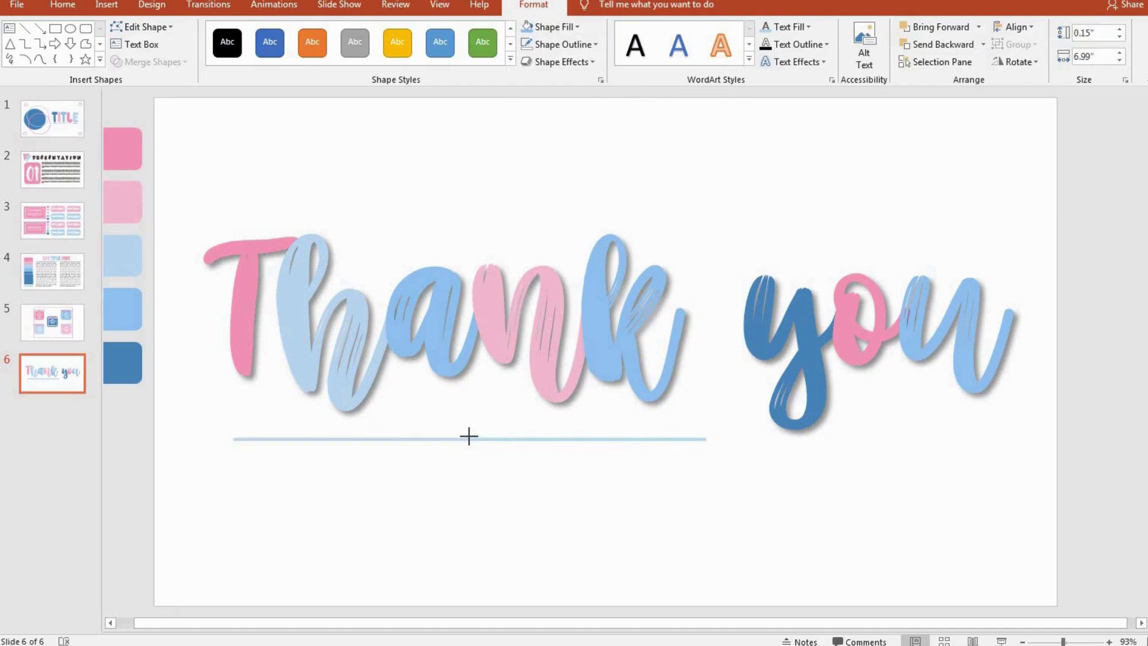
Duplicate the bar, move it lower right under 'you', and fill it pink
left_click(497, 441)
left_click(494, 434)
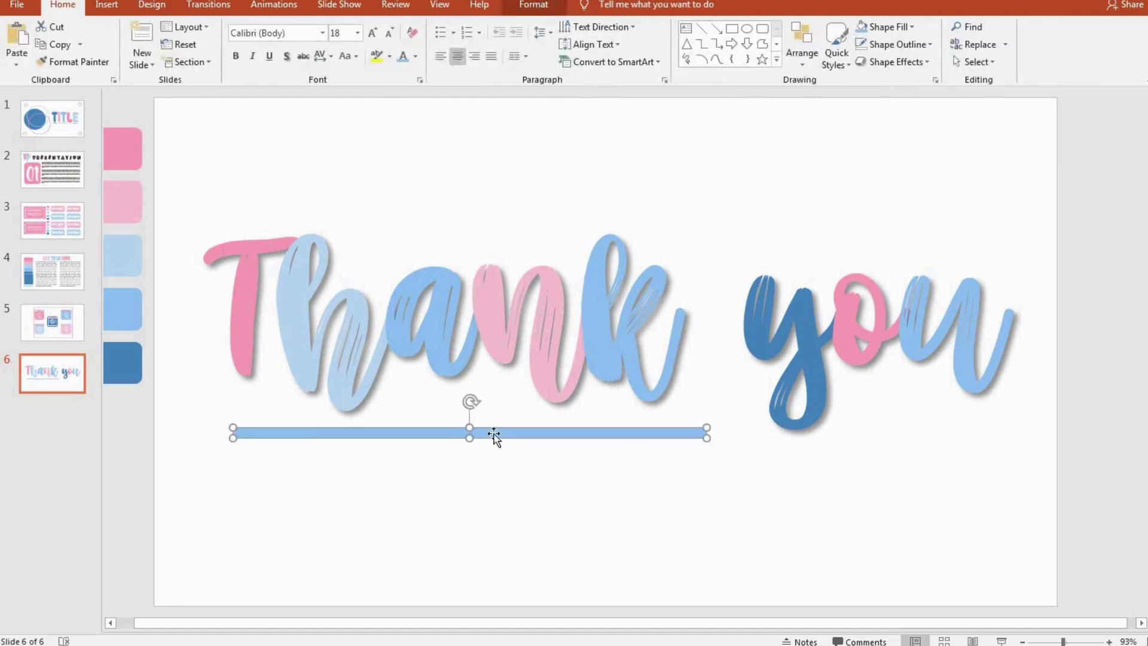
key("ctrl+c")
key("ctrl+v")
left_click_drag(643, 449, 770, 447)
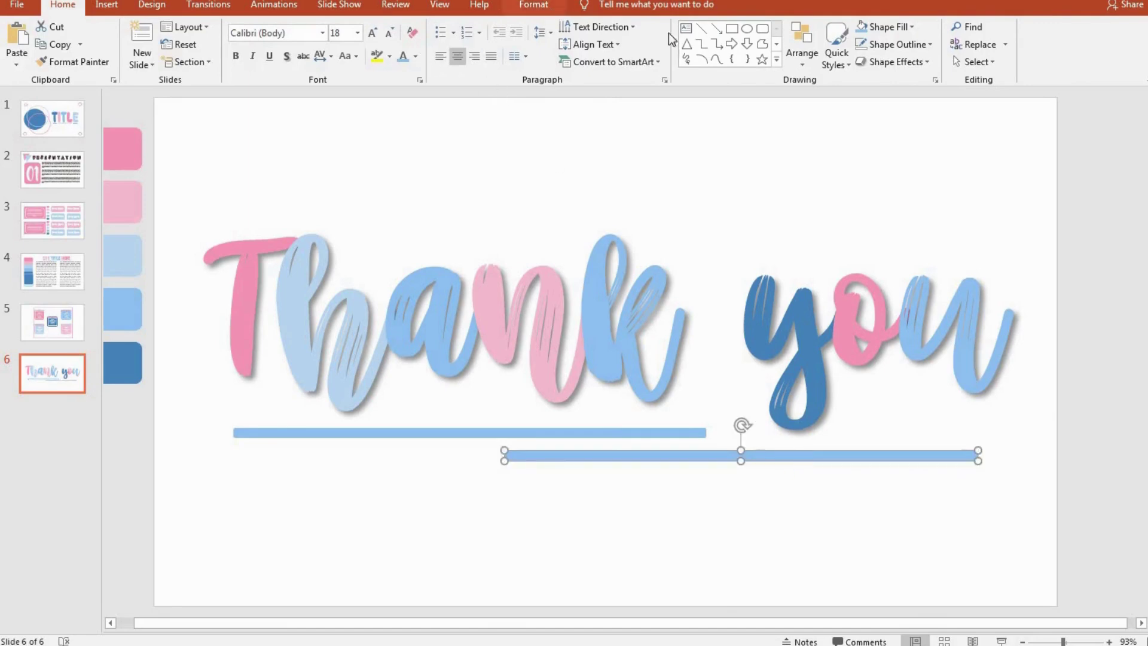
left_click(533, 5)
left_click(577, 27)
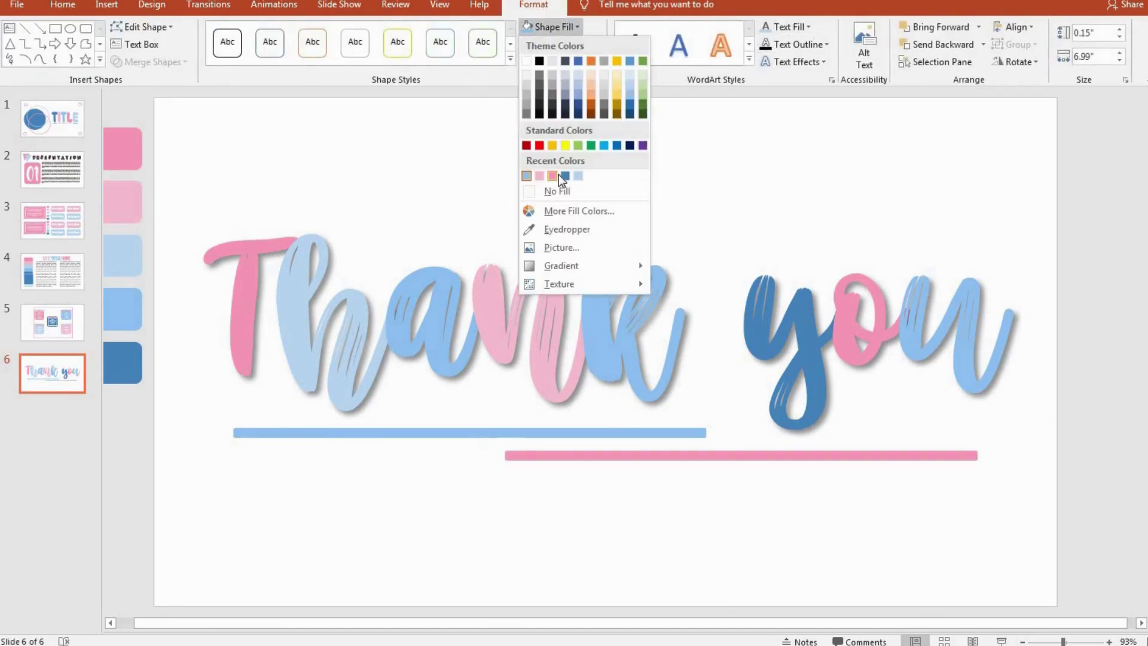
left_click(558, 175)
left_click(511, 125)
Move the five pastel colour swatches together onto the slide's left edge
left_click(122, 149)
left_click(123, 204, "shift")
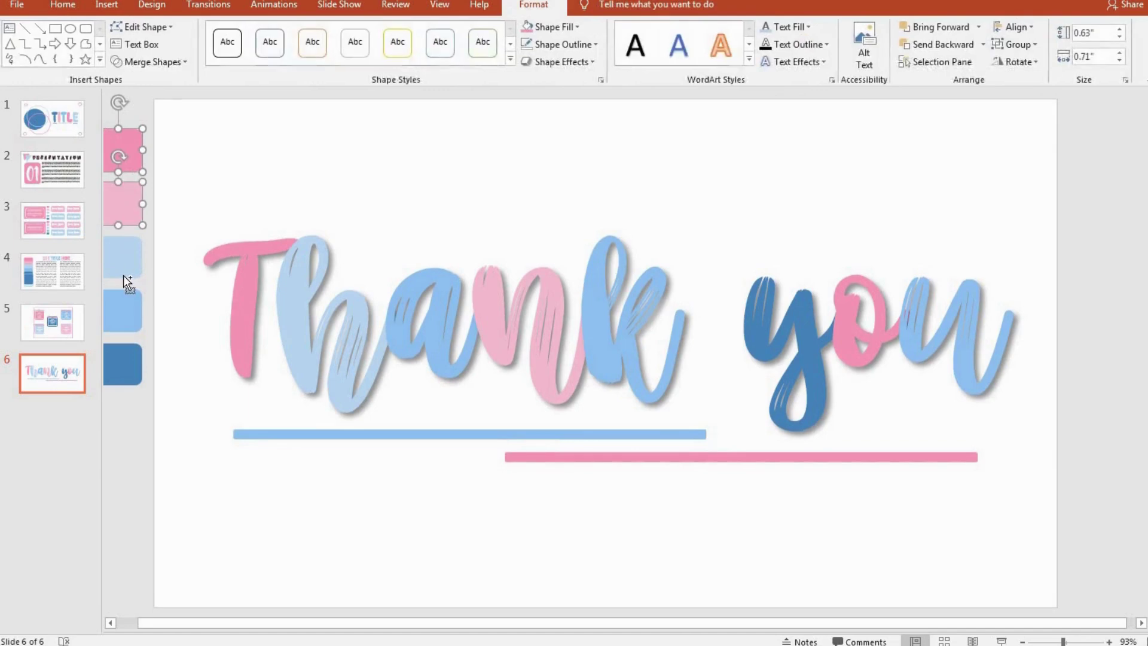
left_click(123, 257, "shift")
left_click(122, 311, "shift")
left_click(130, 363, "shift")
mouse_move(132, 141)
left_mouse_down()
mouse_move(303, 392)
mouse_move(223, 194)
mouse_move(178, 161)
mouse_move(179, 221)
left_mouse_up()
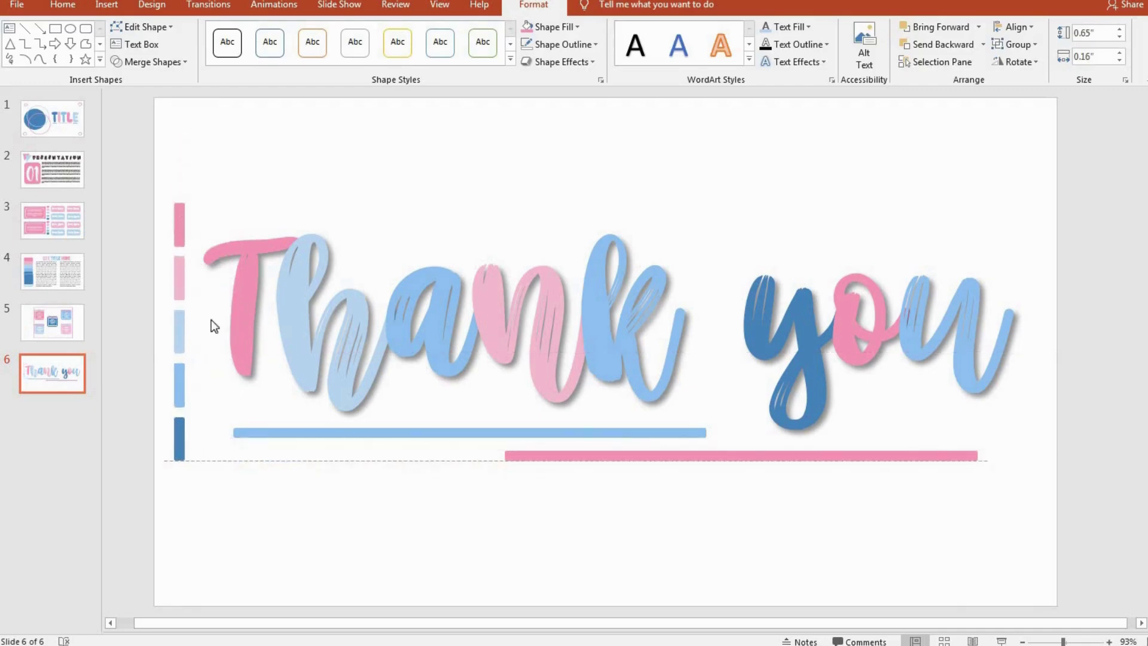
left_click(236, 569)
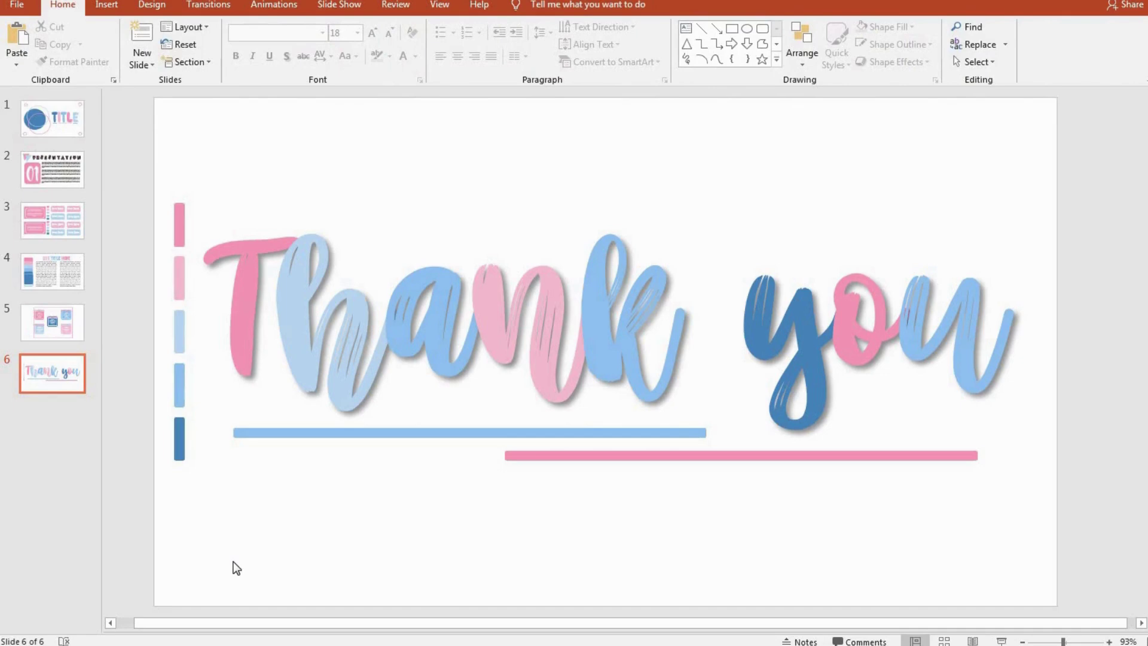
mouse_move(85, 366)
left_mouse_down()
mouse_move(147, 353)
mouse_move(504, 465)
left_mouse_up()
Undo the accidentally inserted slide picture and scroll back to the top of the thumbnails
key("ctrl+z")
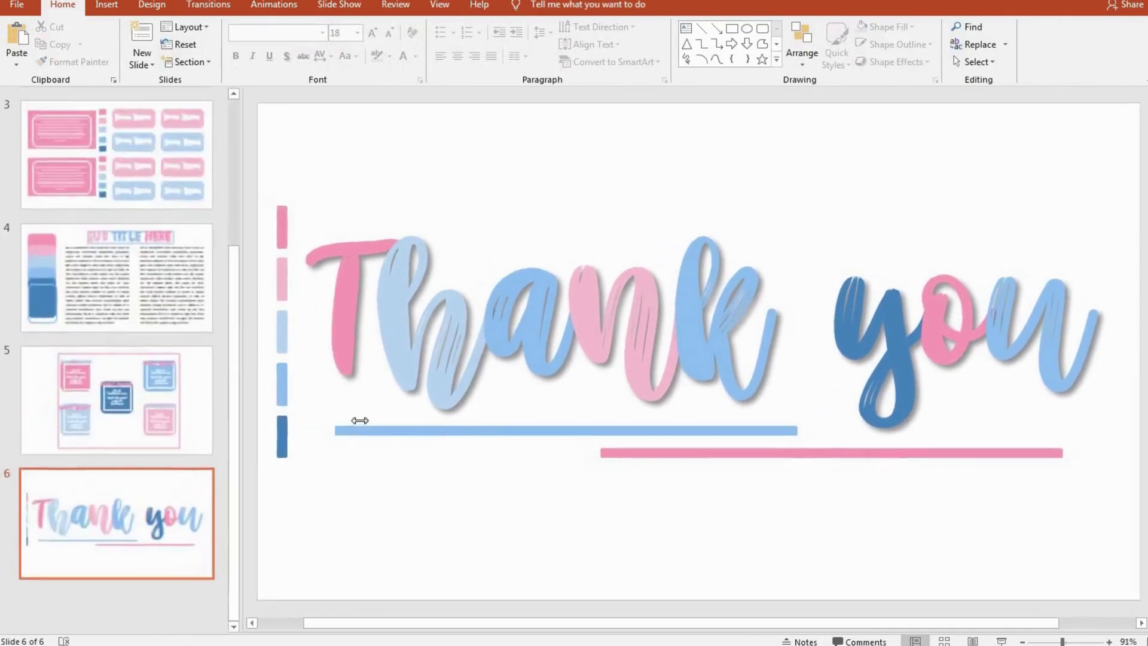
scroll(195, 453, "up", 2)
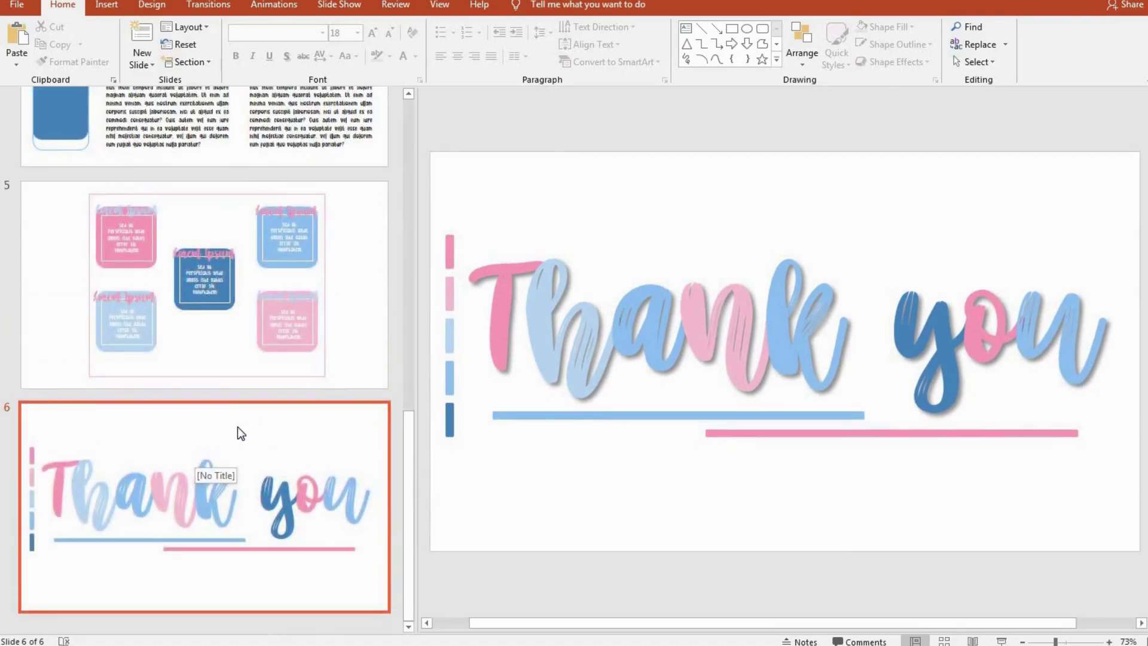
scroll(238, 427, "up", 3)
scroll(237, 428, "up", 3)
scroll(236, 427, "up", 3)
Browse the slides from slide 1 and start the full-screen slideshow
left_click(205, 253)
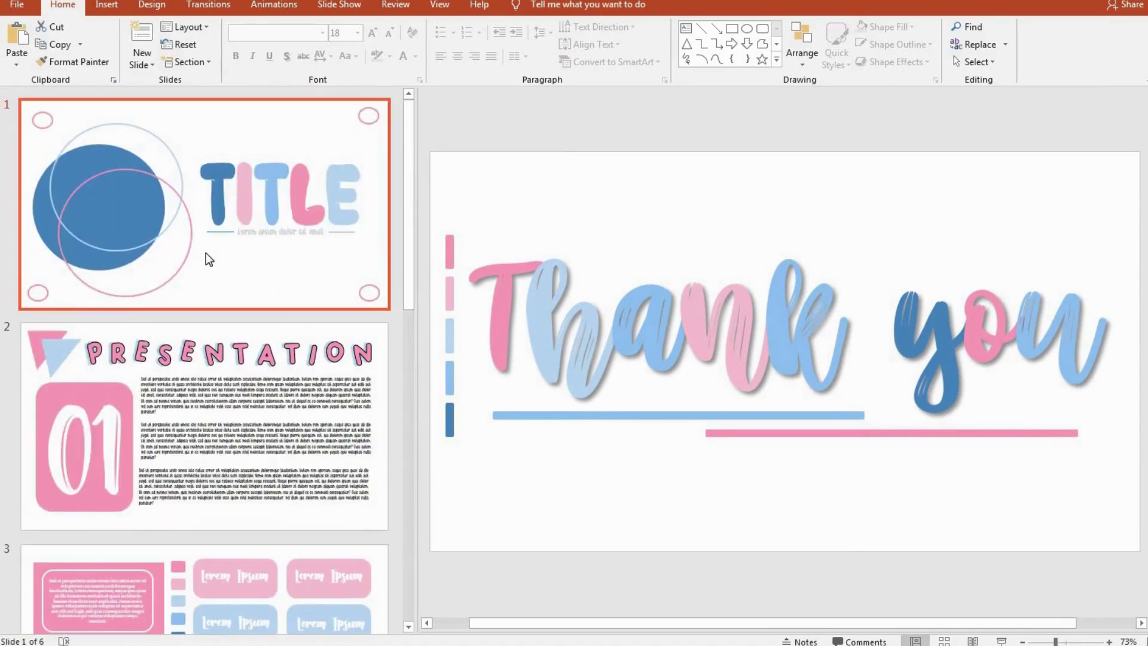
key("Down")
key("Down")
key("Down")
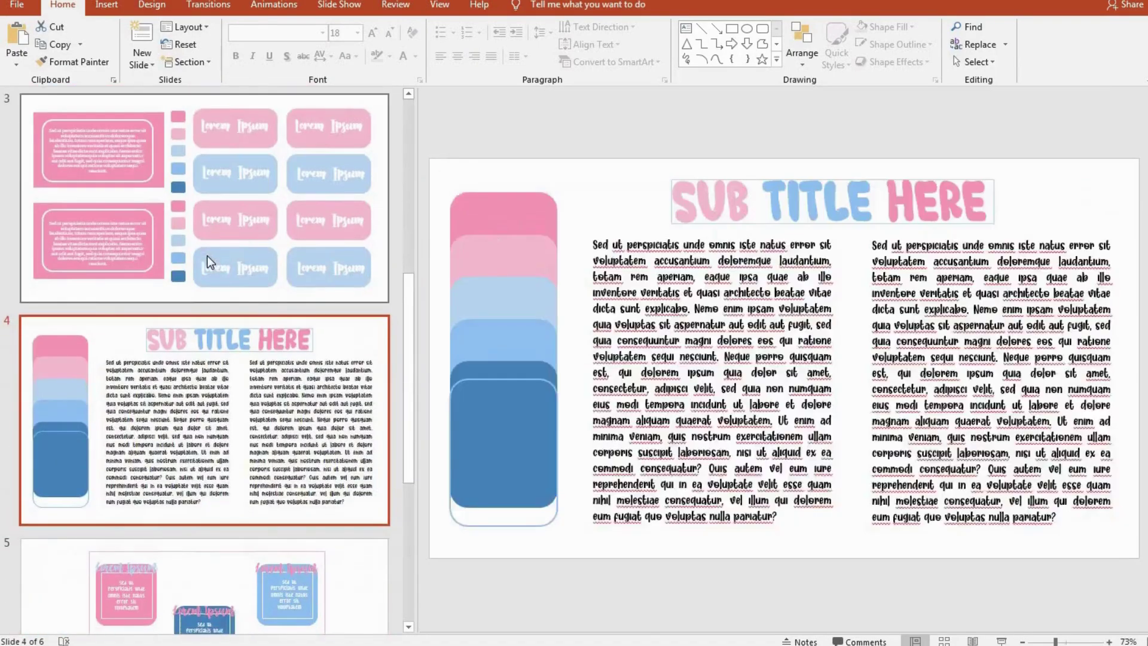
key("Down")
key("Down")
key("shift+F5")
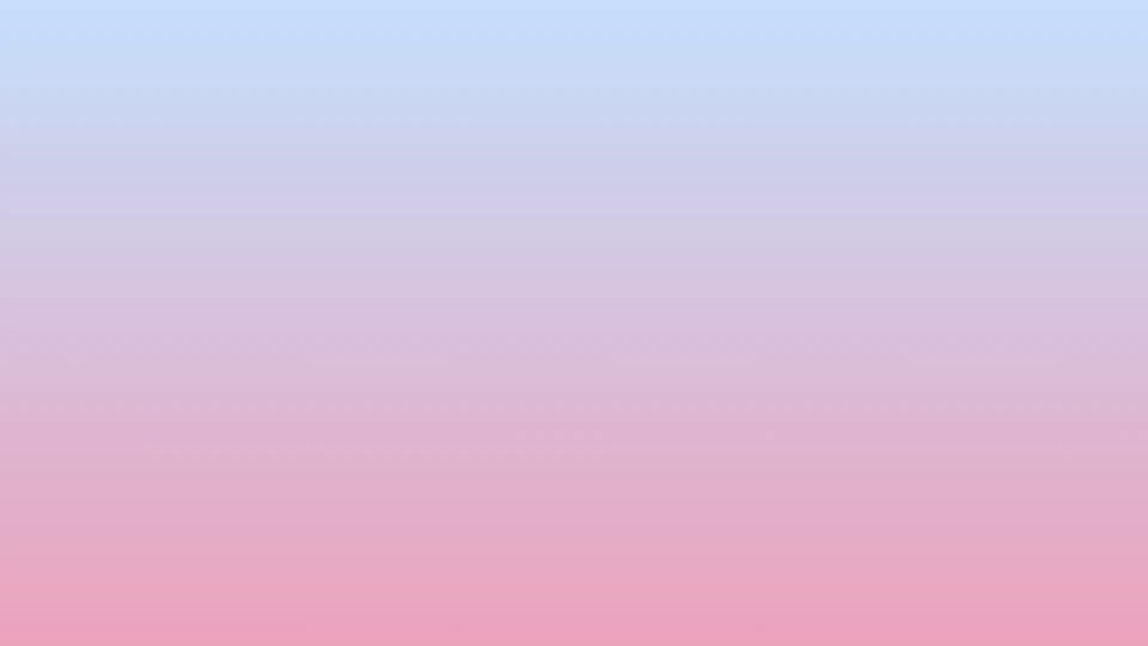